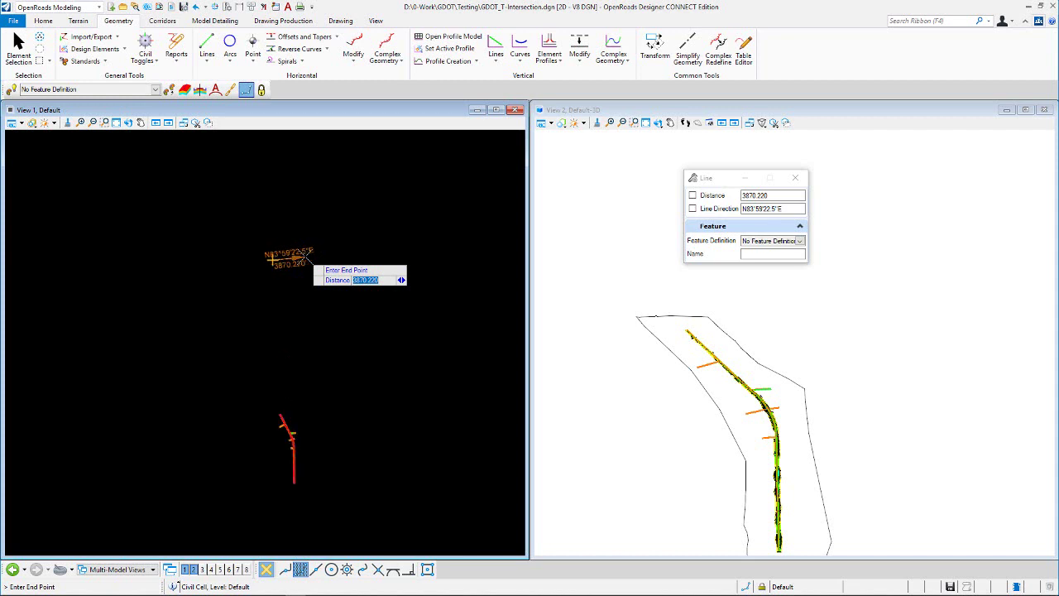
- Draw a line 500 ft long in direction N90°E in the empty area north of the road alignment
{"action": "scroll", "coordinate": [305, 271], "scroll_direction": "down", "scroll_amount": 3}
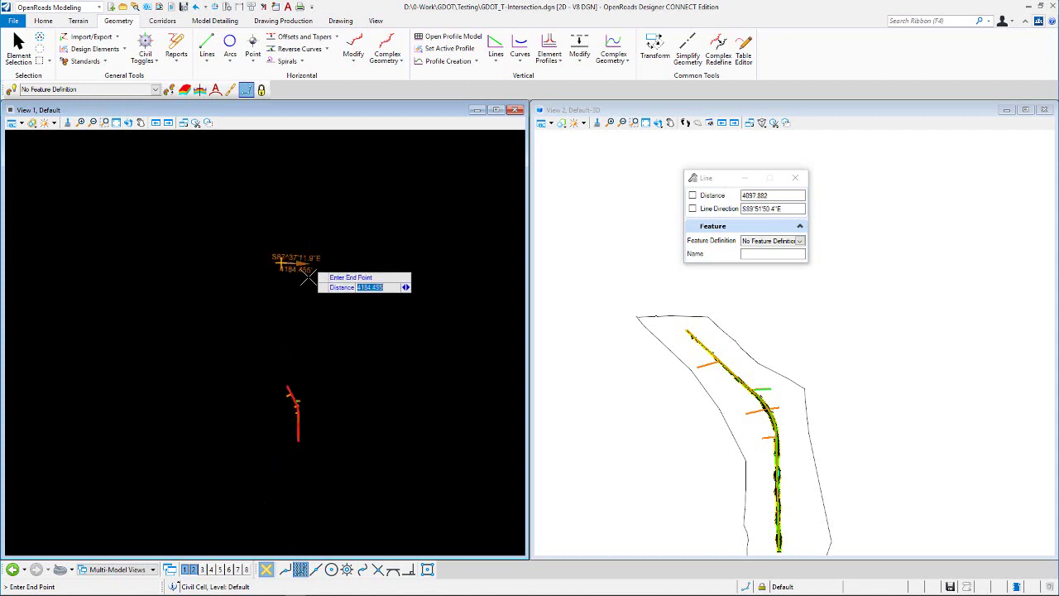
{"action": "scroll", "coordinate": [298, 413], "scroll_direction": "up", "scroll_amount": 2}
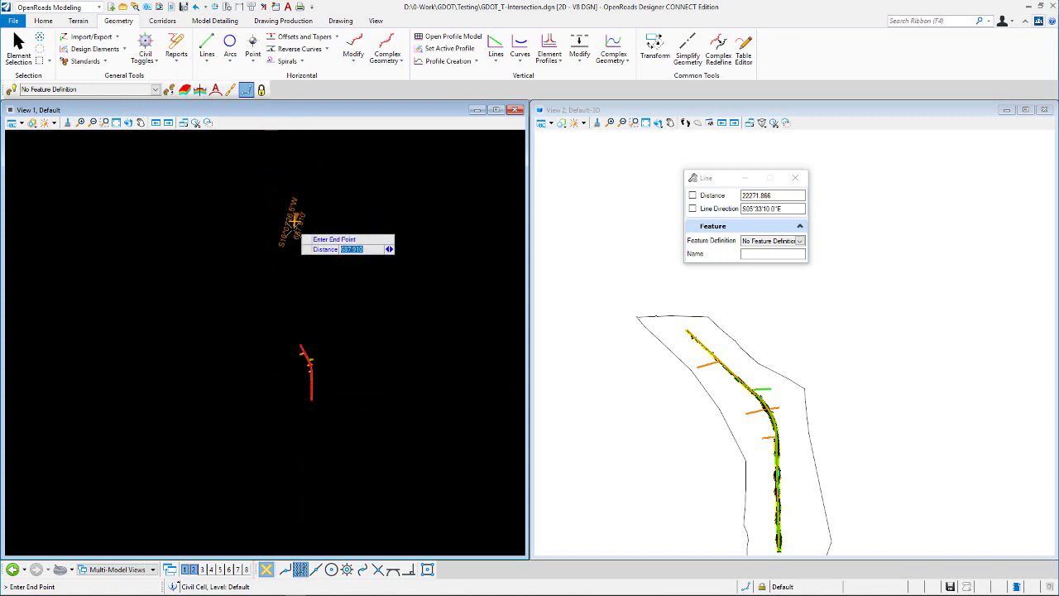
{"action": "scroll", "coordinate": [313, 293], "scroll_direction": "down", "scroll_amount": 2}
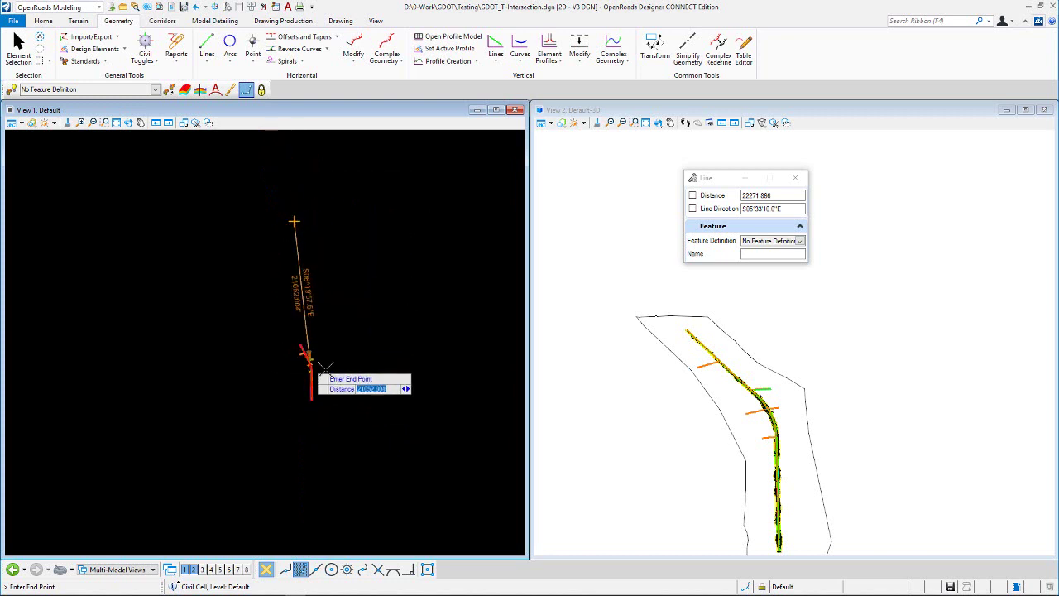
{"action": "scroll", "coordinate": [299, 220], "scroll_direction": "up", "scroll_amount": 3}
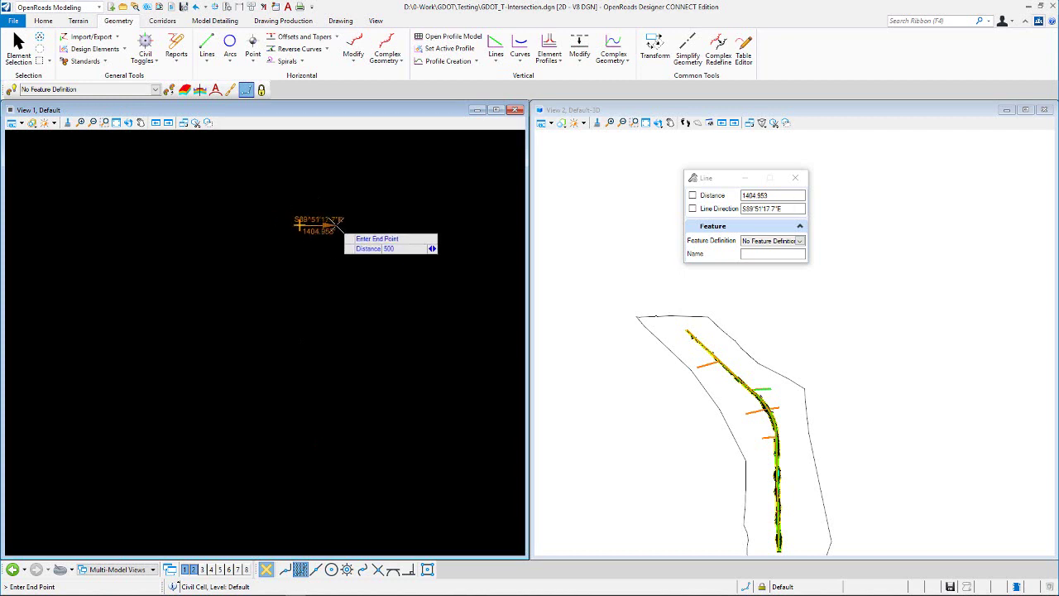
{"action": "key", "text": "Return"}
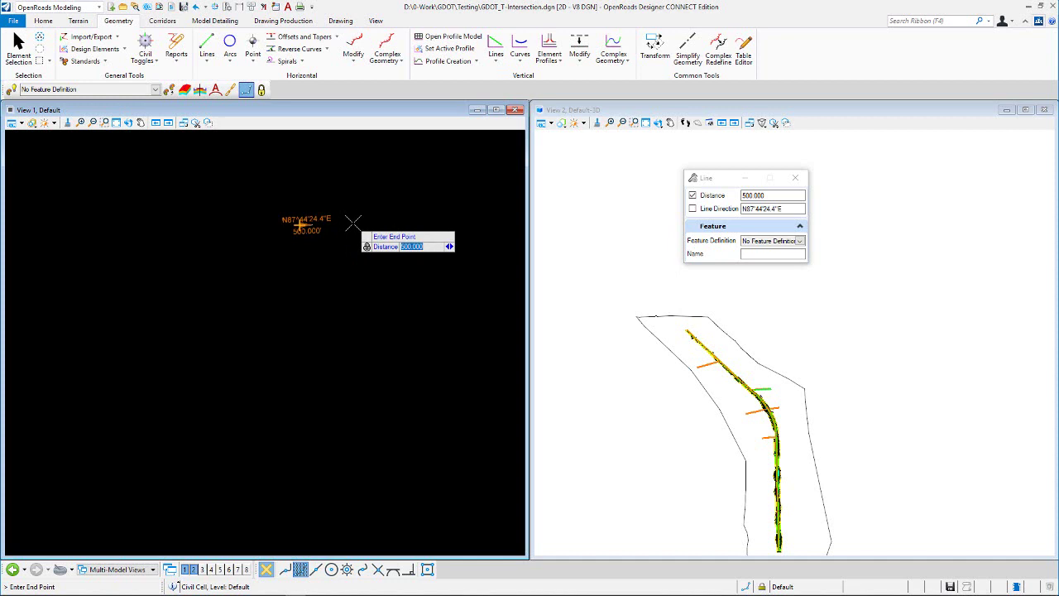
{"action": "key", "text": "Right"}
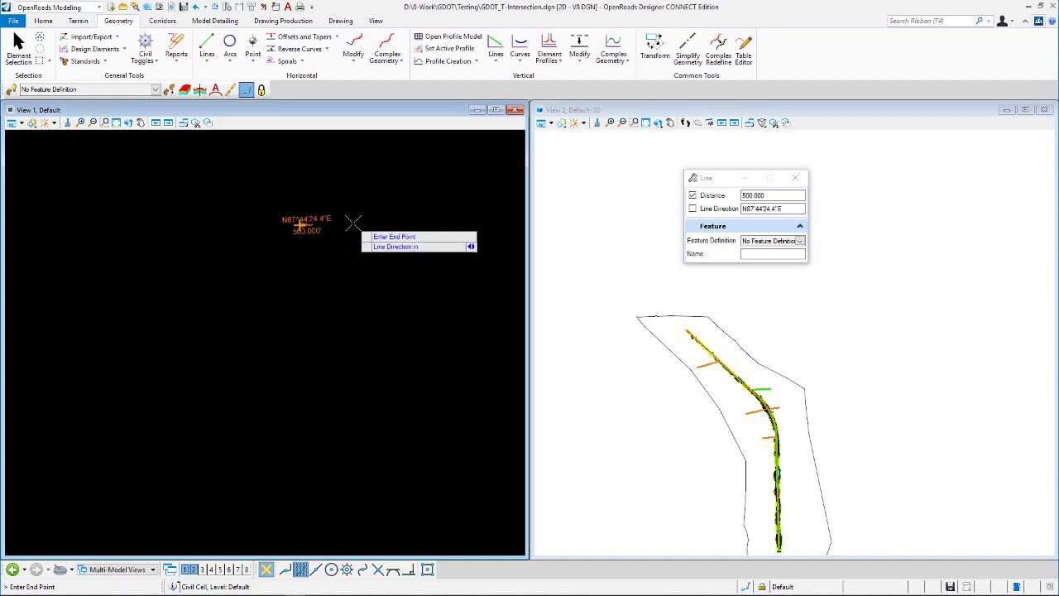
{"action": "key", "text": "Return"}
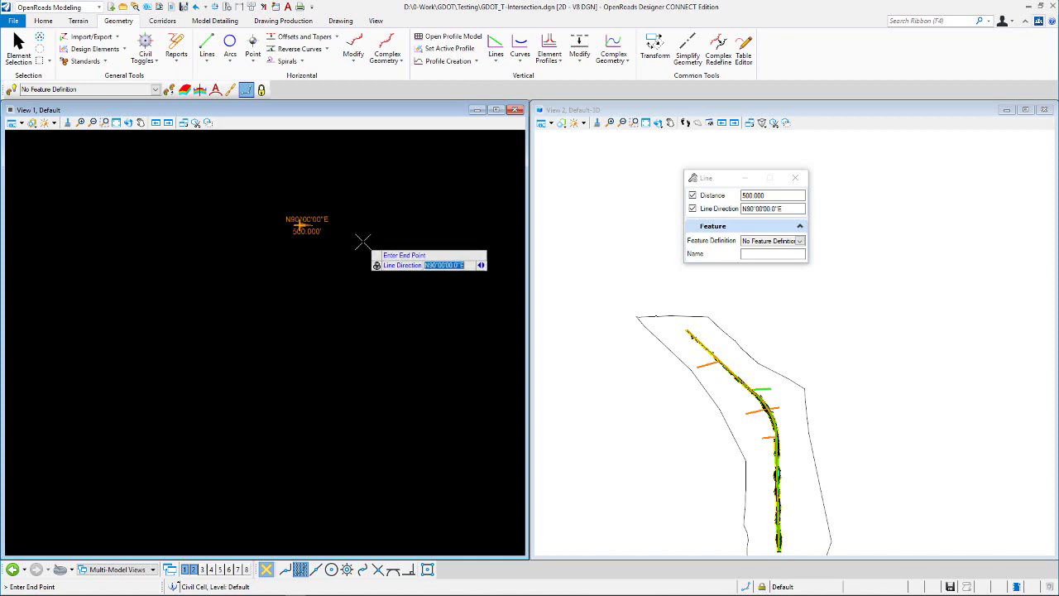
{"action": "left_click", "coordinate": [326, 201]}
{"action": "scroll", "coordinate": [304, 214], "scroll_direction": "up", "scroll_amount": 5}
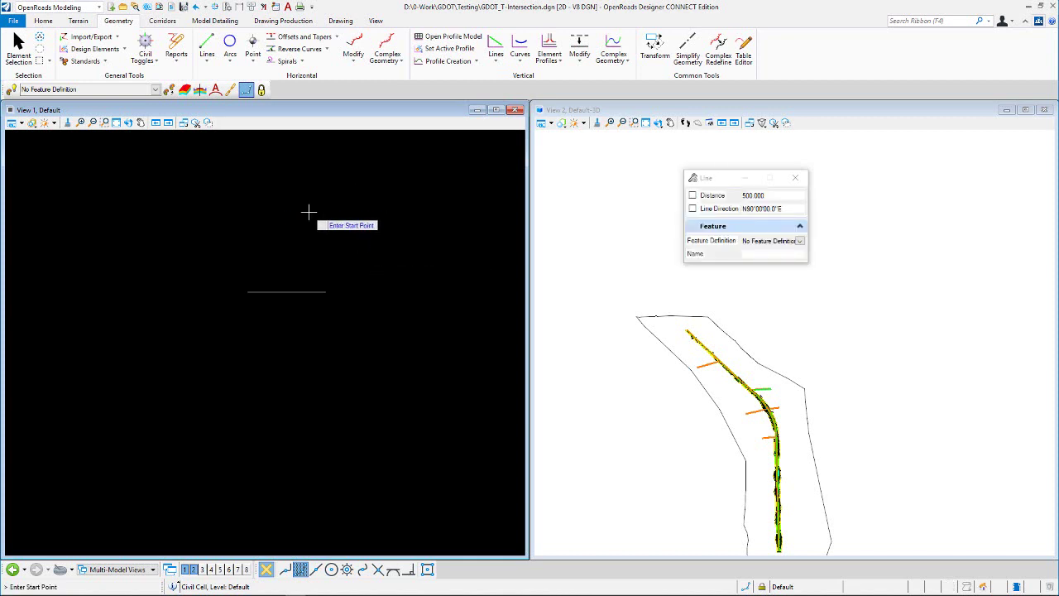
- Draw an unsnapped, roughly vertical line about 422 ft long up across the horizontal line, and delete it
{"action": "left_click", "coordinate": [207, 43]}
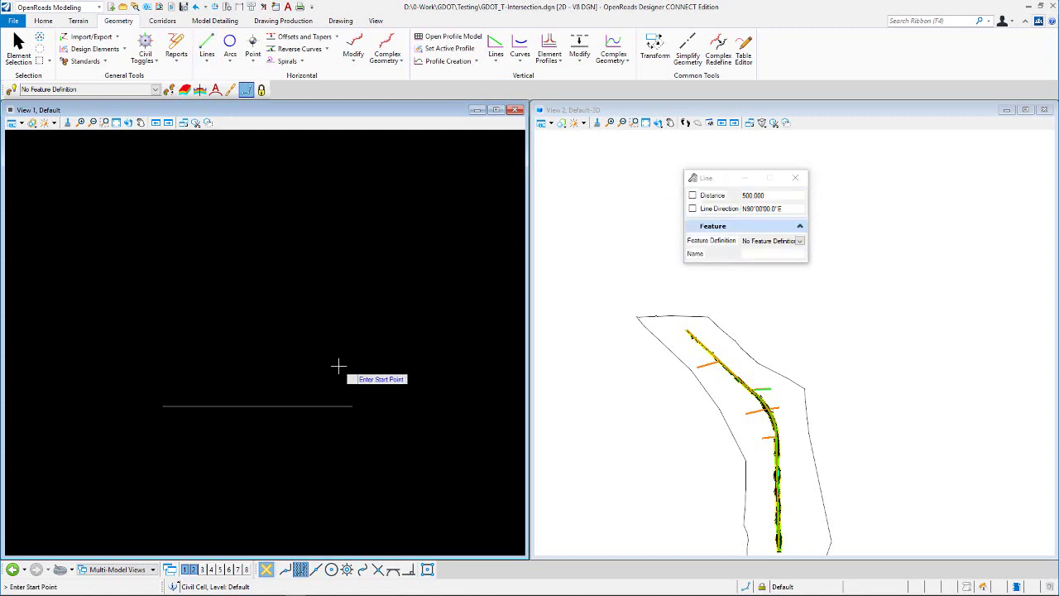
{"action": "left_click", "coordinate": [241, 412]}
{"action": "left_click", "coordinate": [247, 253]}
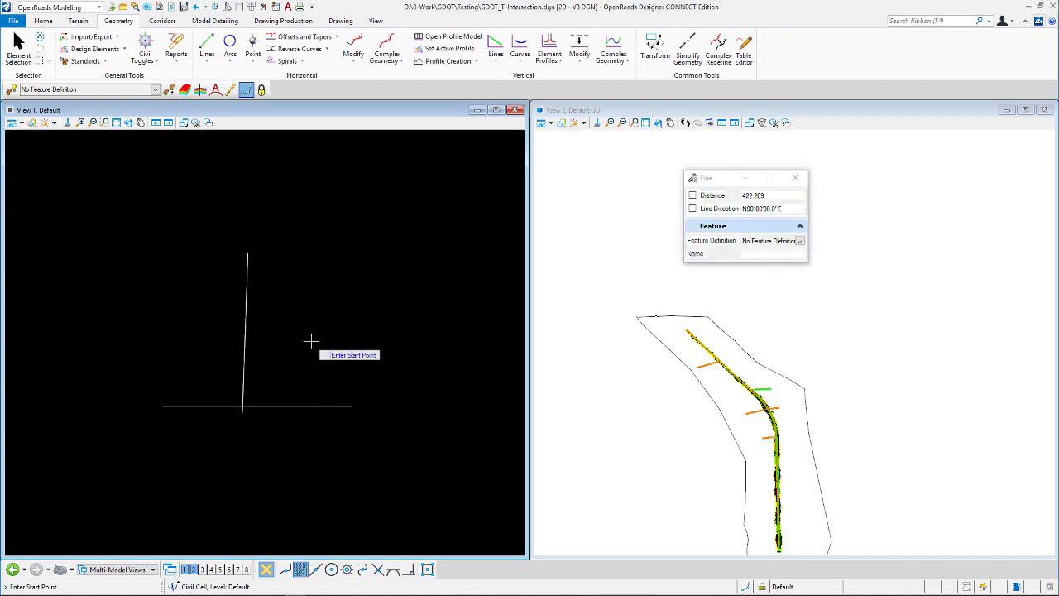
{"action": "key", "text": "Escape"}
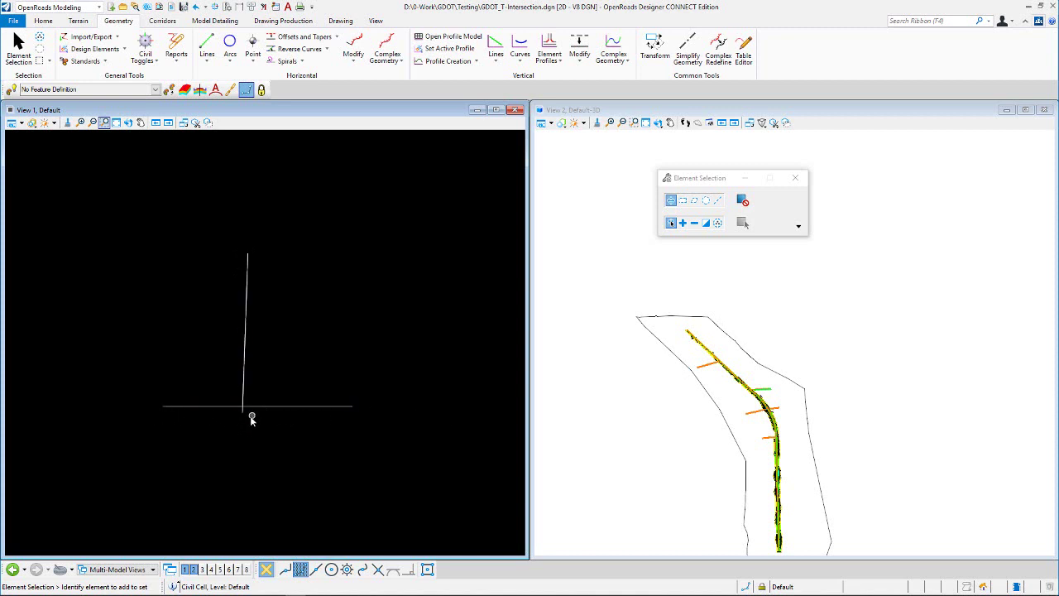
{"action": "left_click", "coordinate": [247, 317]}
{"action": "key", "text": "Delete"}
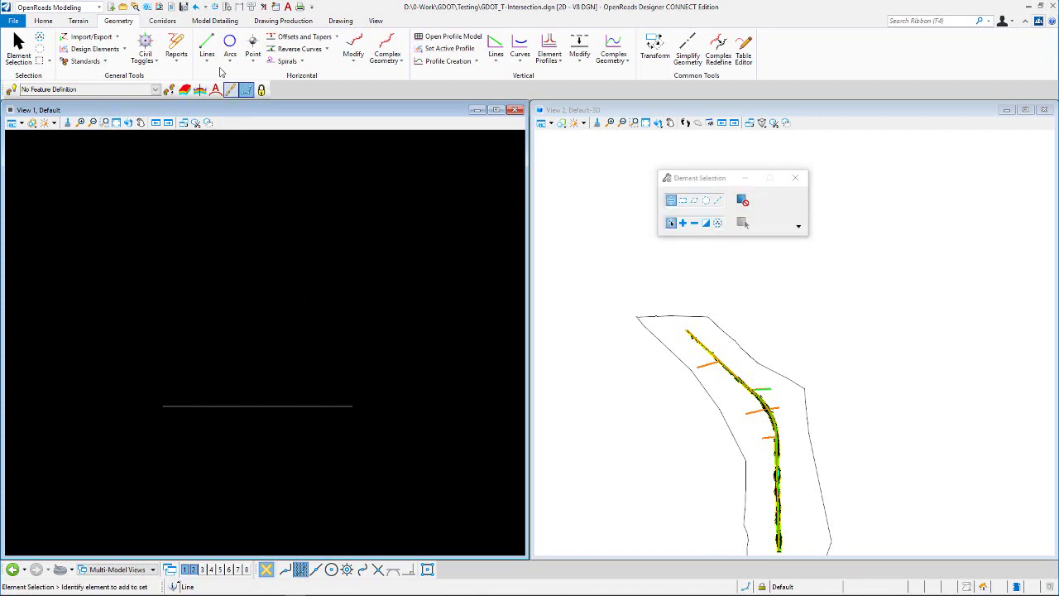
- Draw a nearly vertical line about 483 ft long upward from a start point snapped onto the horizontal line
{"action": "left_click", "coordinate": [206, 46]}
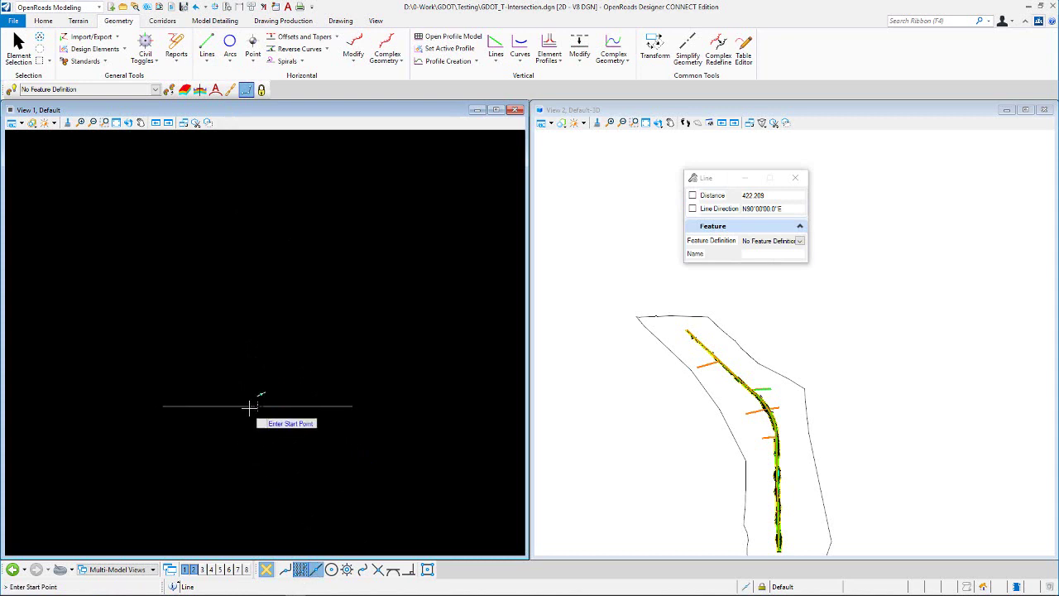
{"action": "left_click", "coordinate": [257, 406]}
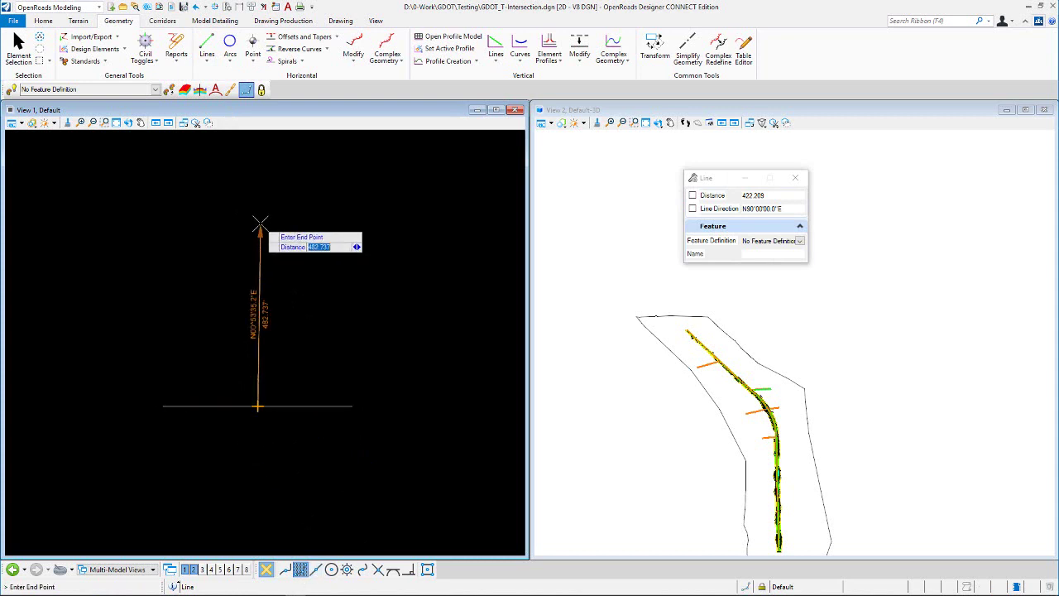
{"action": "left_click", "coordinate": [260, 225]}
{"action": "key", "text": "Escape"}
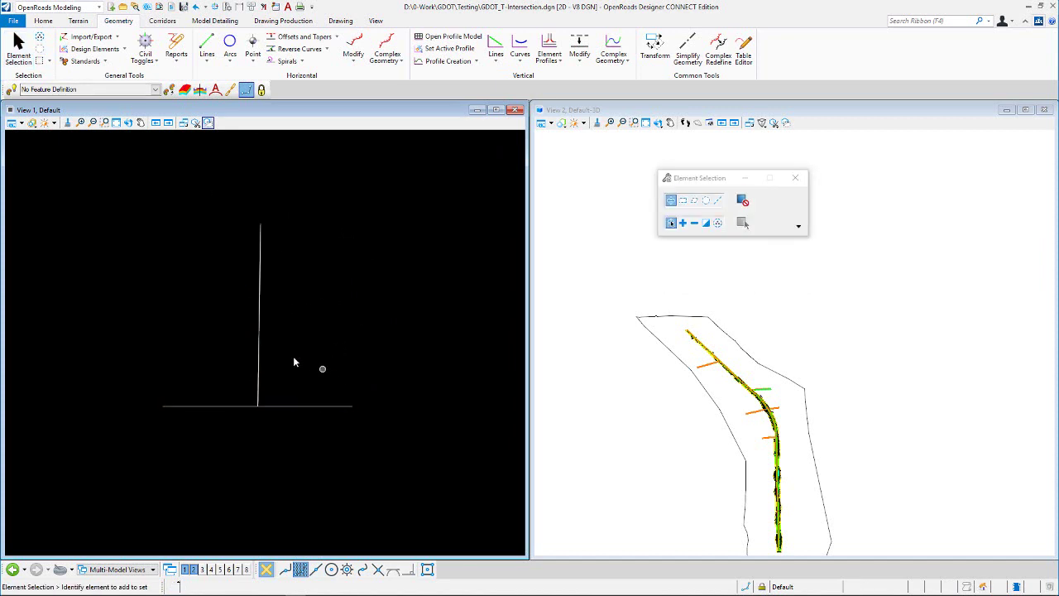
{"action": "left_click", "coordinate": [261, 340]}
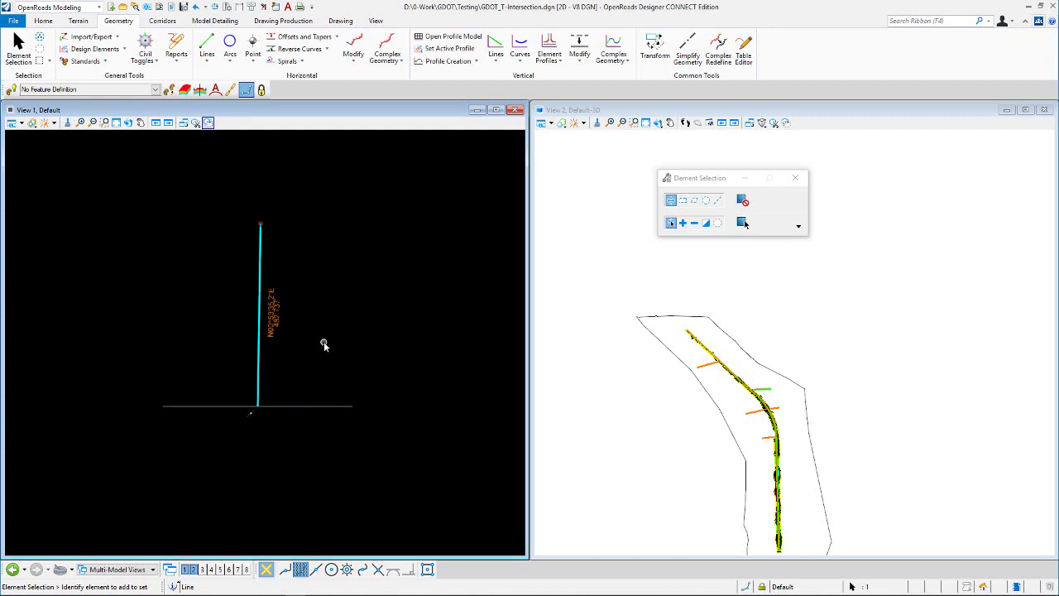
{"action": "left_click", "coordinate": [323, 341]}
{"action": "scroll", "coordinate": [179, 376], "scroll_direction": "down", "scroll_amount": 2}
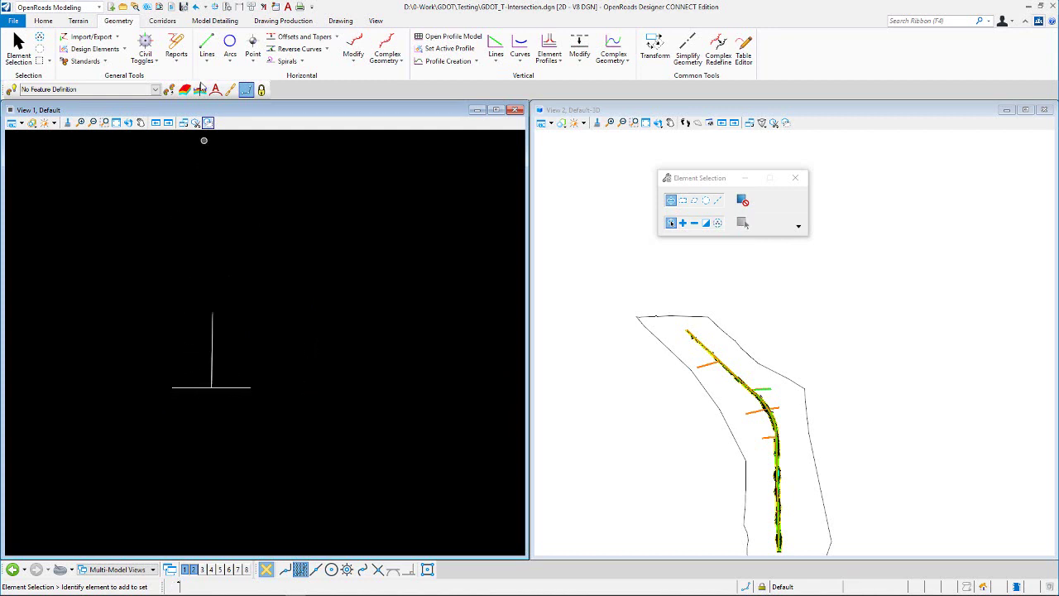
{"action": "left_click", "coordinate": [215, 21]}
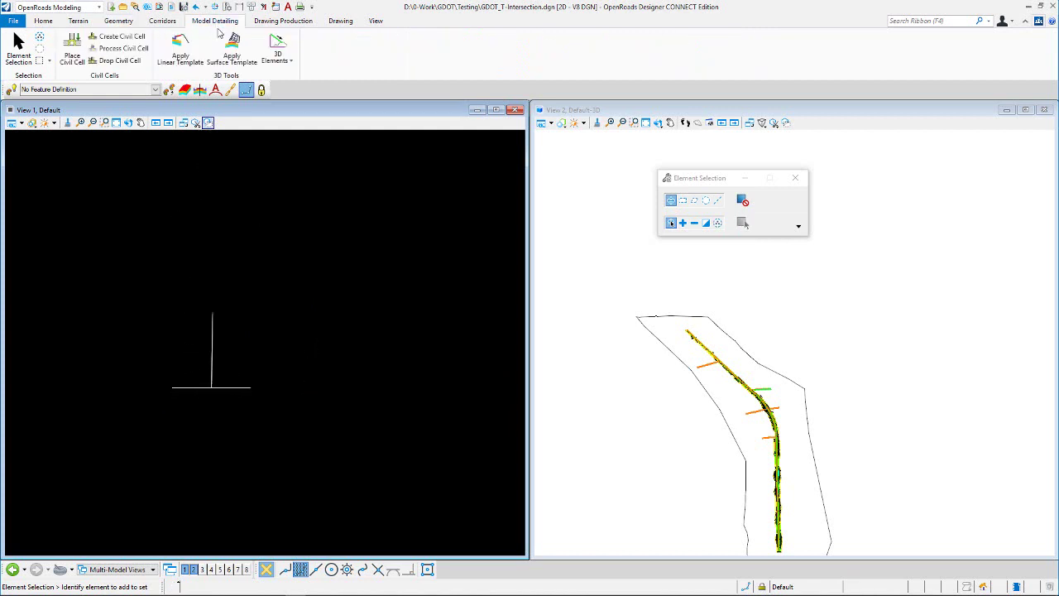
{"action": "left_click", "coordinate": [122, 38]}
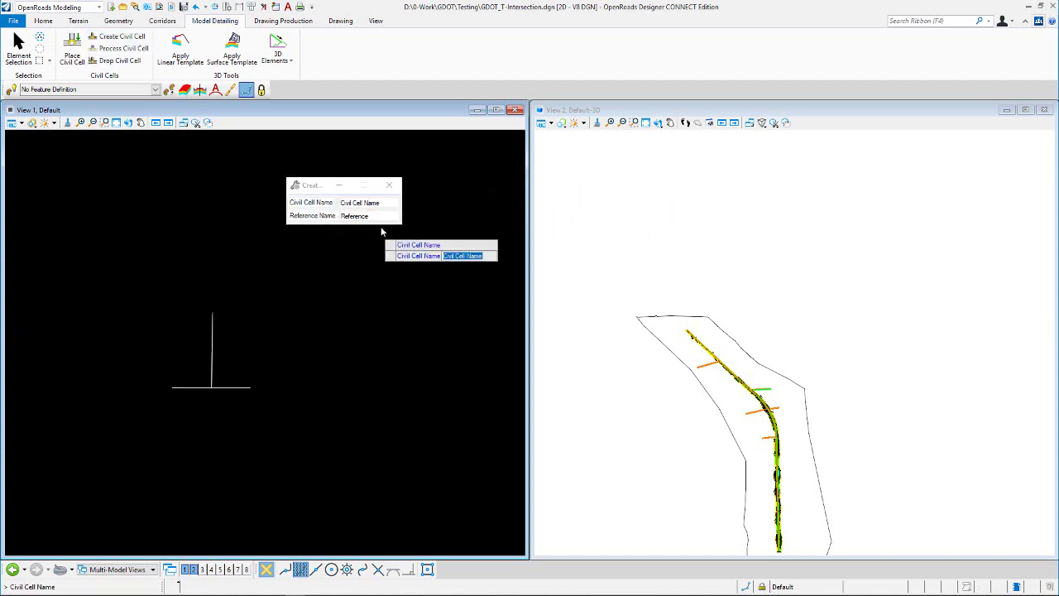
{"action": "left_click", "coordinate": [287, 286]}
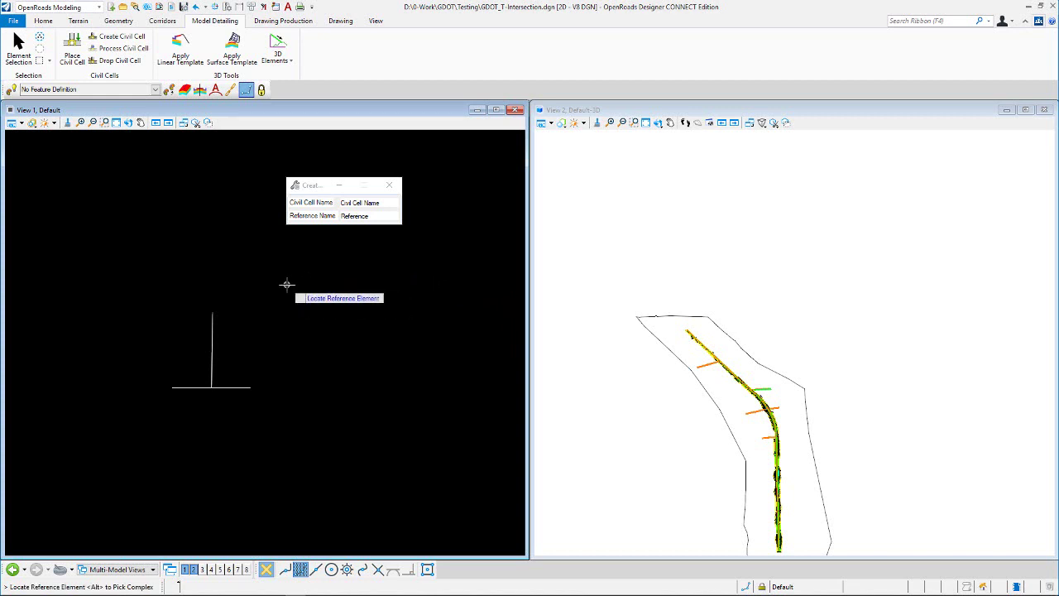
{"action": "left_click", "coordinate": [224, 384]}
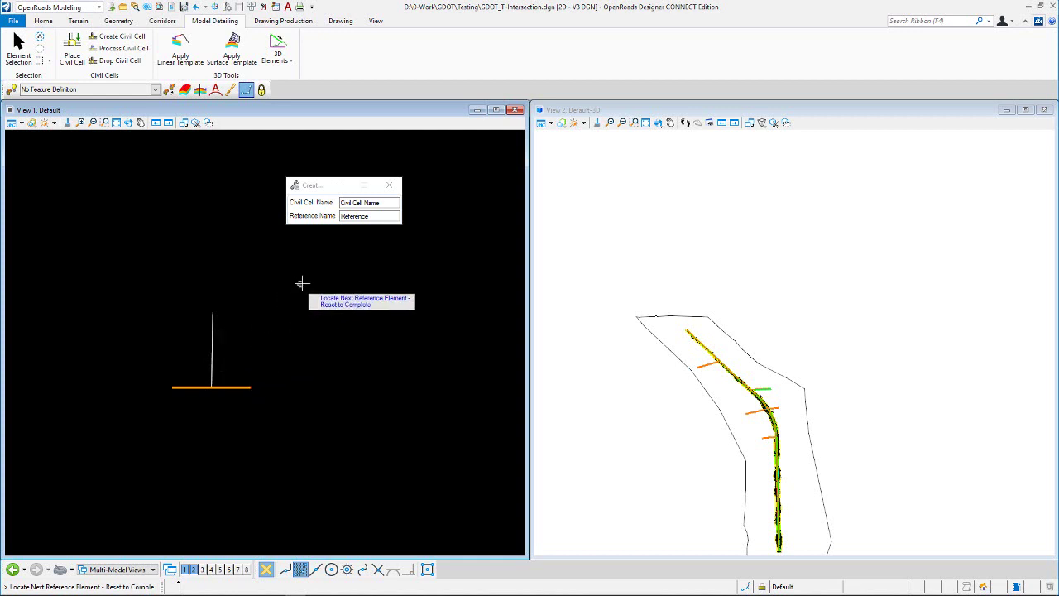
{"action": "left_click", "coordinate": [18, 48]}
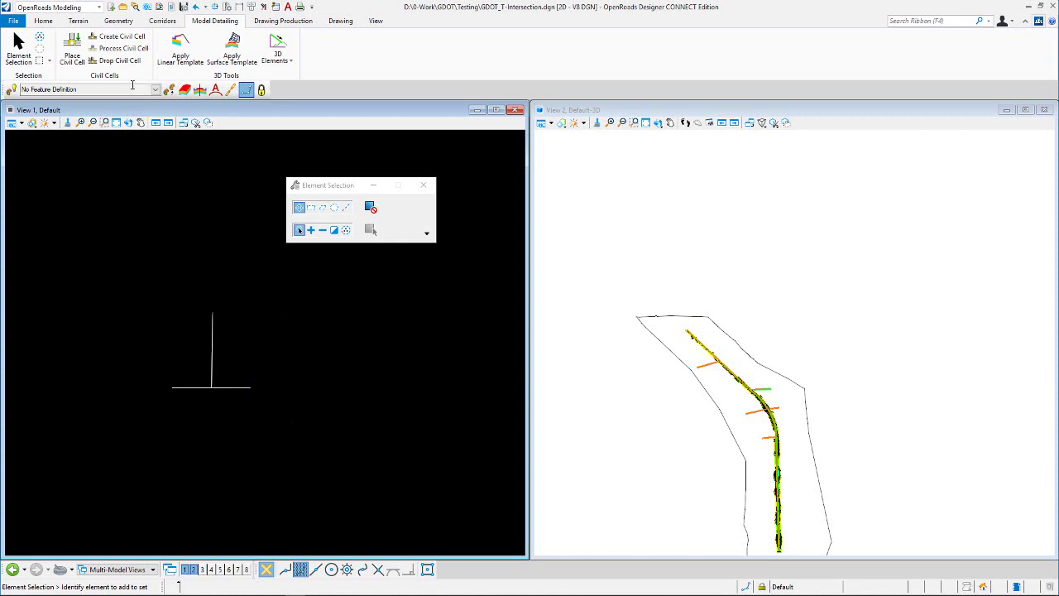
- Draw a separate, roughly horizontal line about 574 ft long to the east of the T-shaped pair of lines
{"action": "left_click", "coordinate": [118, 20]}
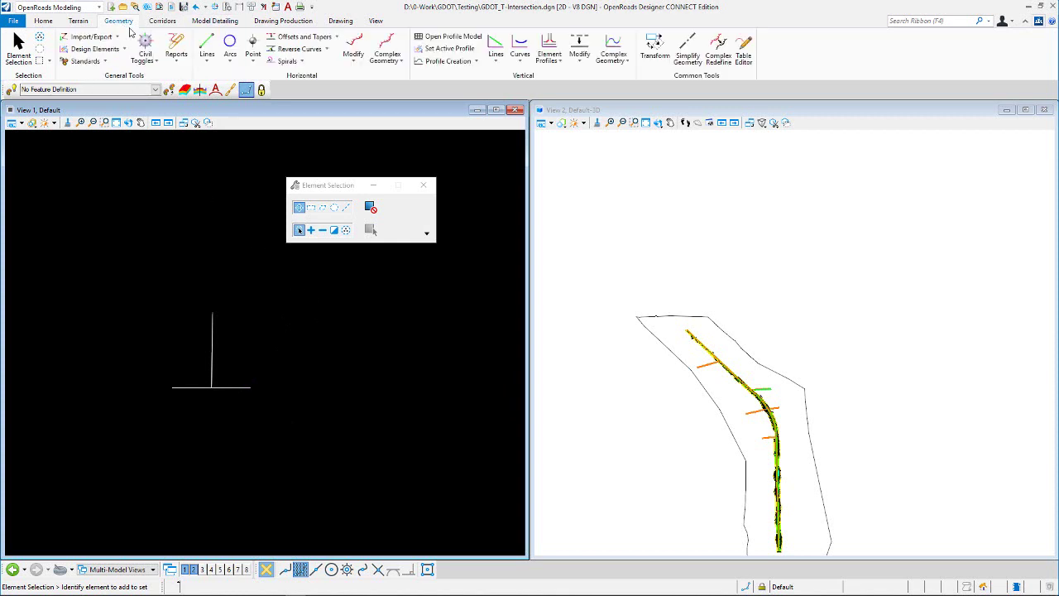
{"action": "left_click", "coordinate": [209, 43]}
{"action": "left_click", "coordinate": [364, 387]}
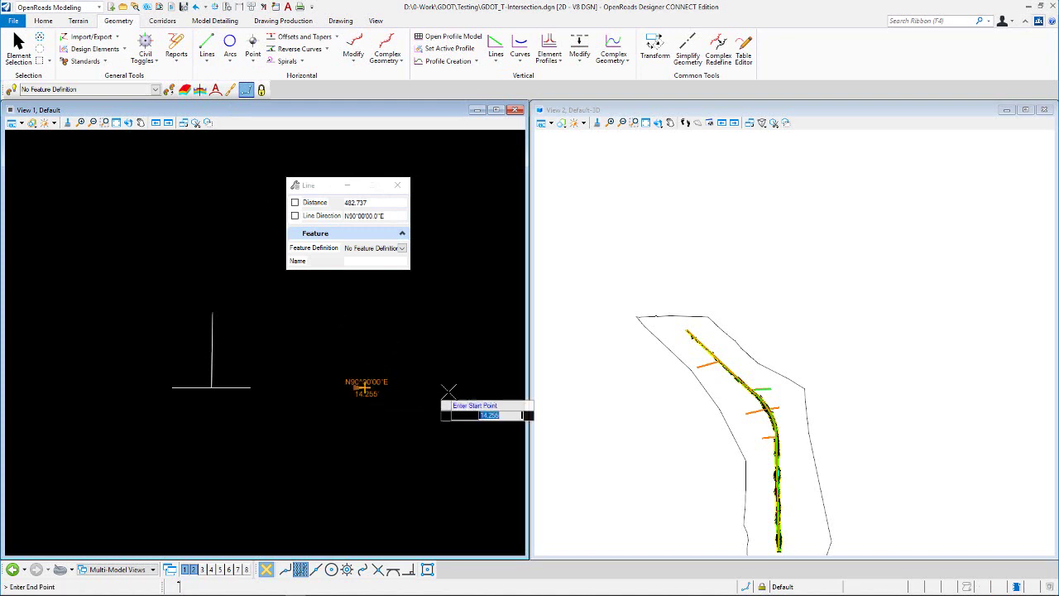
{"action": "left_click", "coordinate": [452, 388]}
{"action": "scroll", "coordinate": [425, 345], "scroll_direction": "up", "scroll_amount": 2}
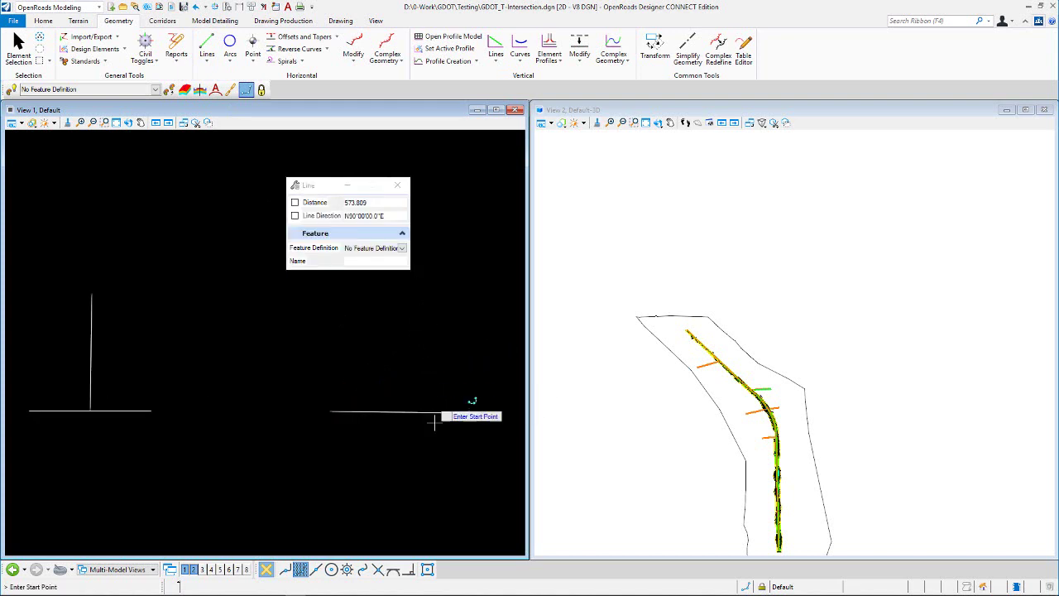
- Offset the entire separate line by 2 ft on its upper side without mirroring
{"action": "scroll", "coordinate": [461, 407], "scroll_direction": "up", "scroll_amount": 2}
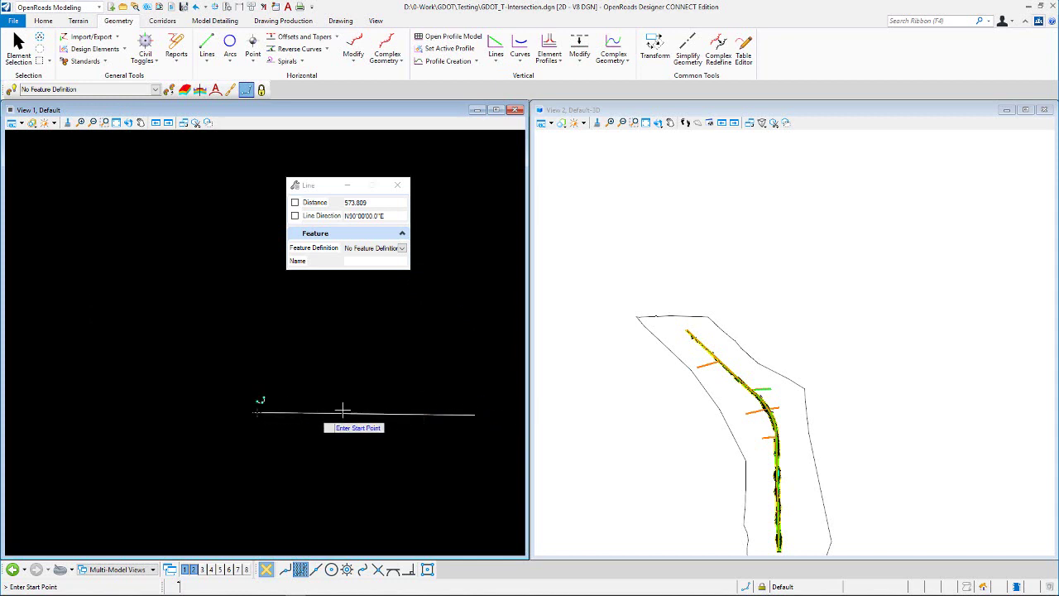
{"action": "left_click", "coordinate": [337, 41]}
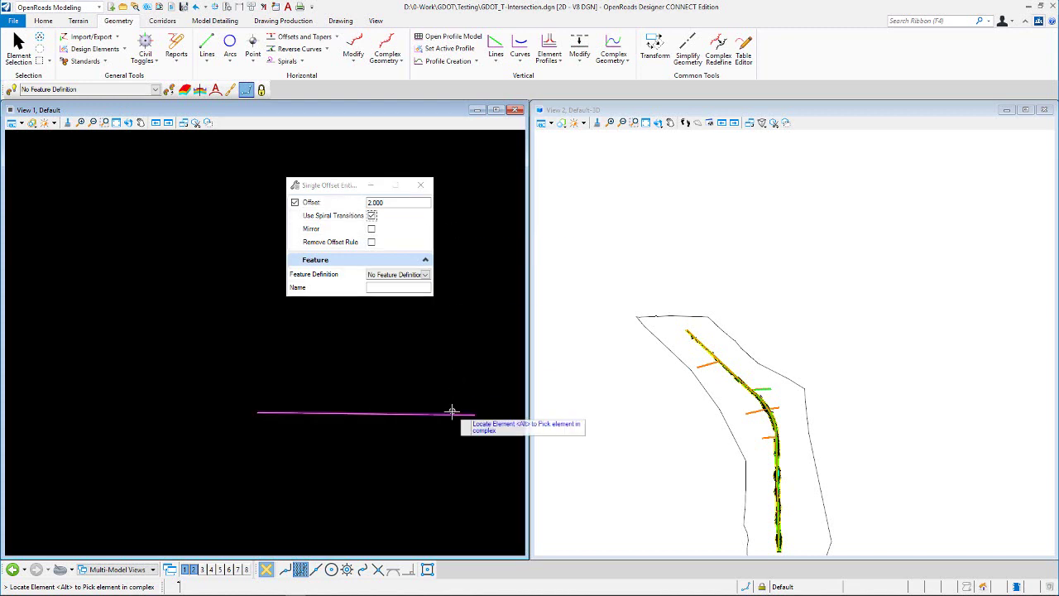
{"action": "left_click", "coordinate": [417, 413]}
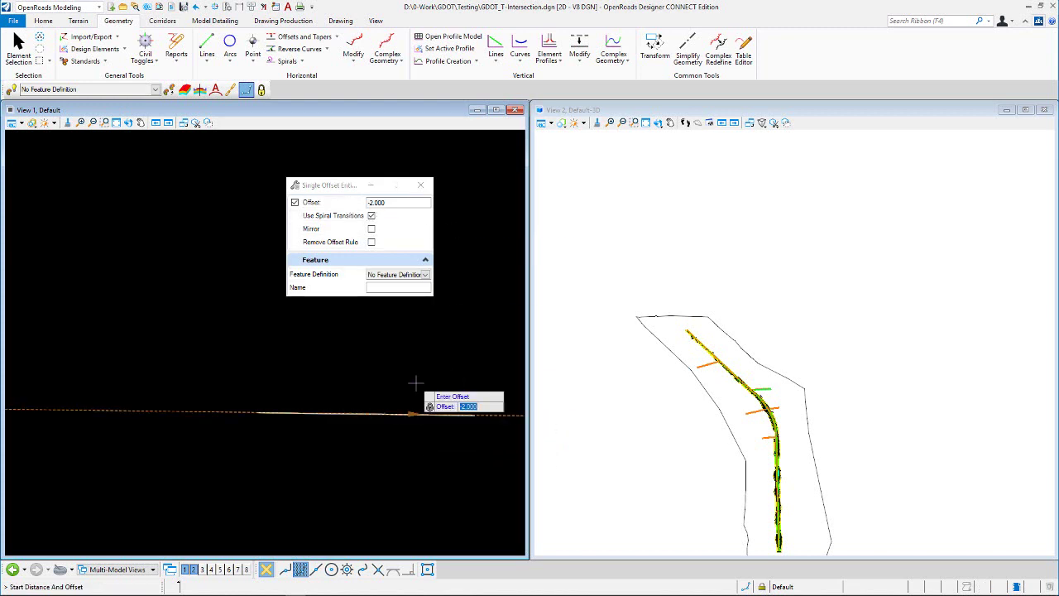
{"action": "left_click", "coordinate": [416, 382]}
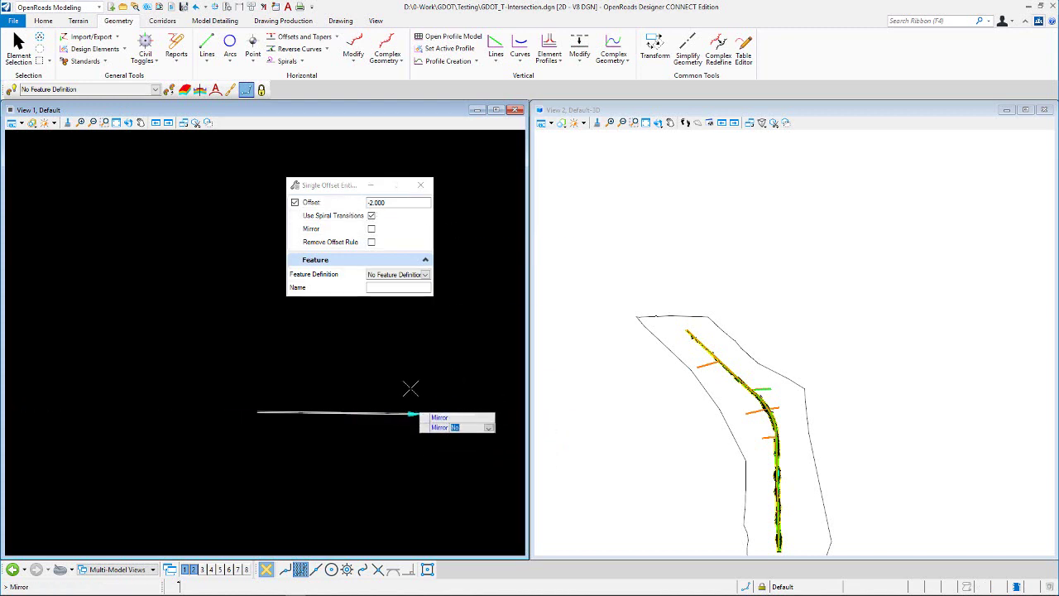
{"action": "left_click", "coordinate": [416, 373]}
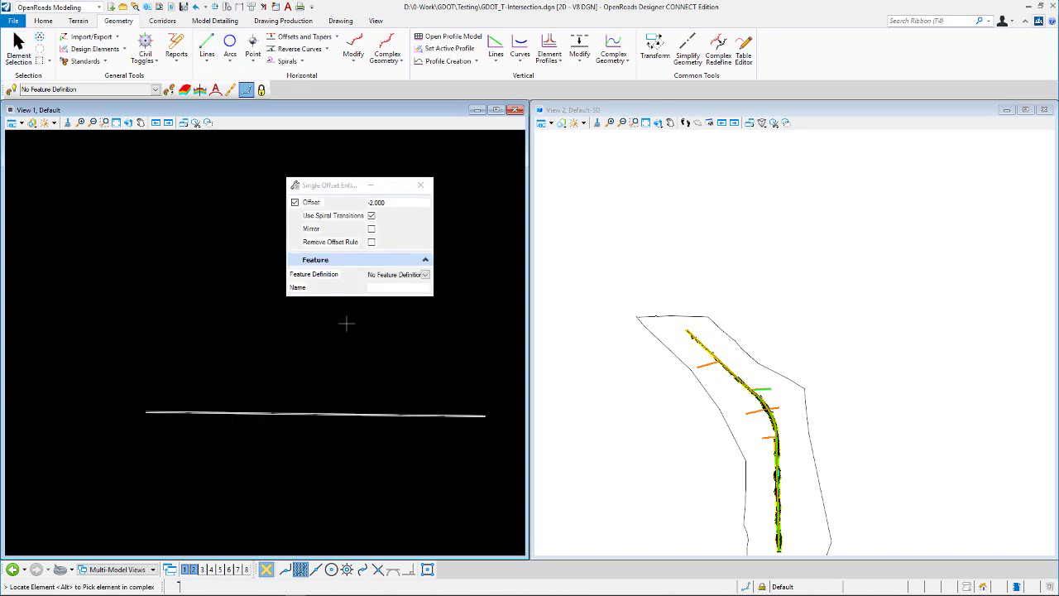
- Offset the entire upper line of the closely spaced pair by 0.5 ft on its upper side
{"action": "left_click", "coordinate": [337, 34]}
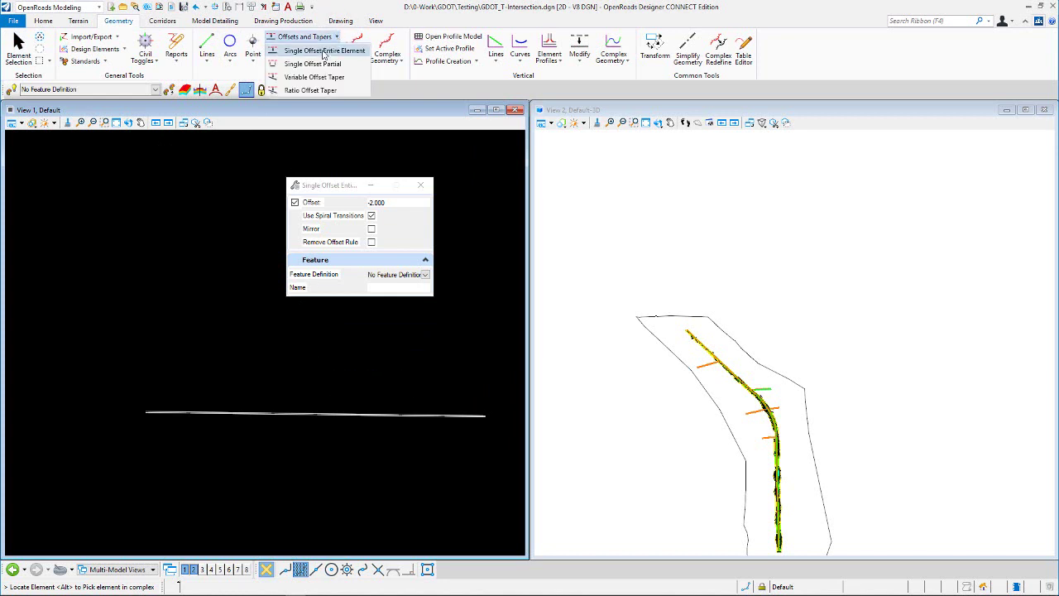
{"action": "left_click", "coordinate": [322, 51]}
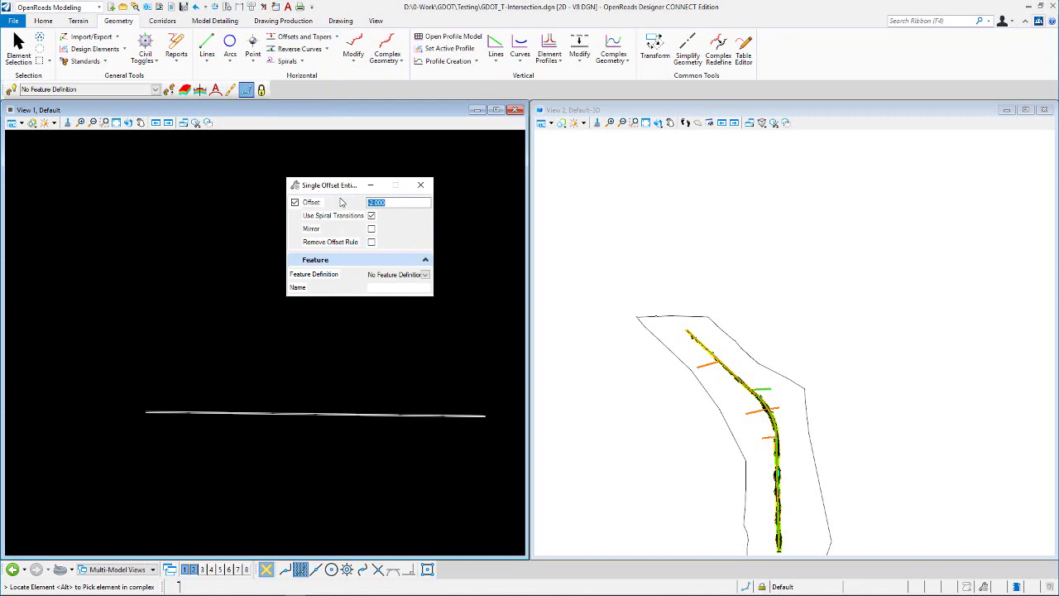
{"action": "key", "text": "Tab"}
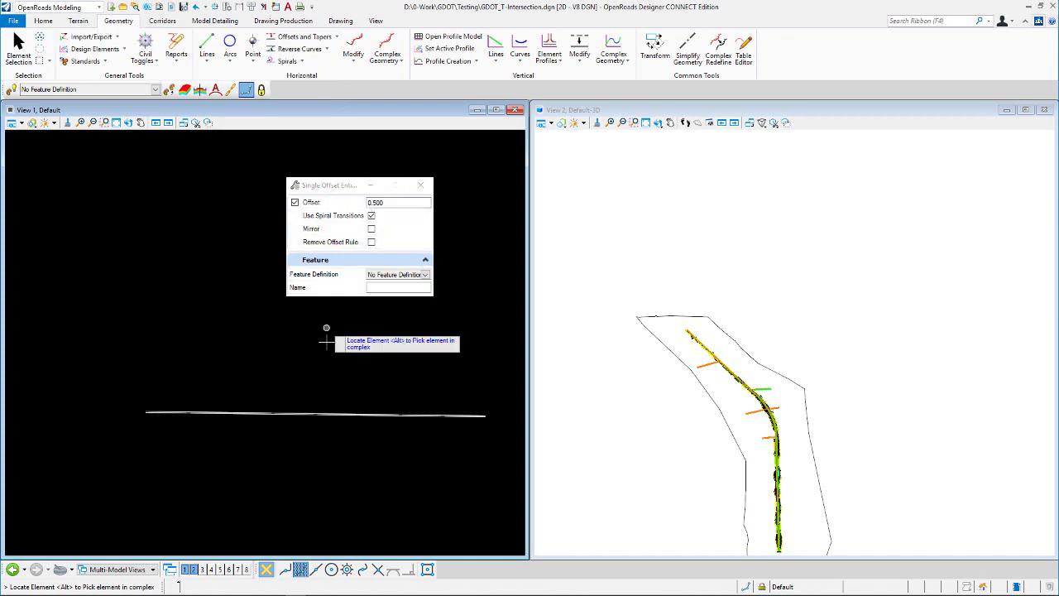
{"action": "scroll", "coordinate": [335, 403], "scroll_direction": "up", "scroll_amount": 4}
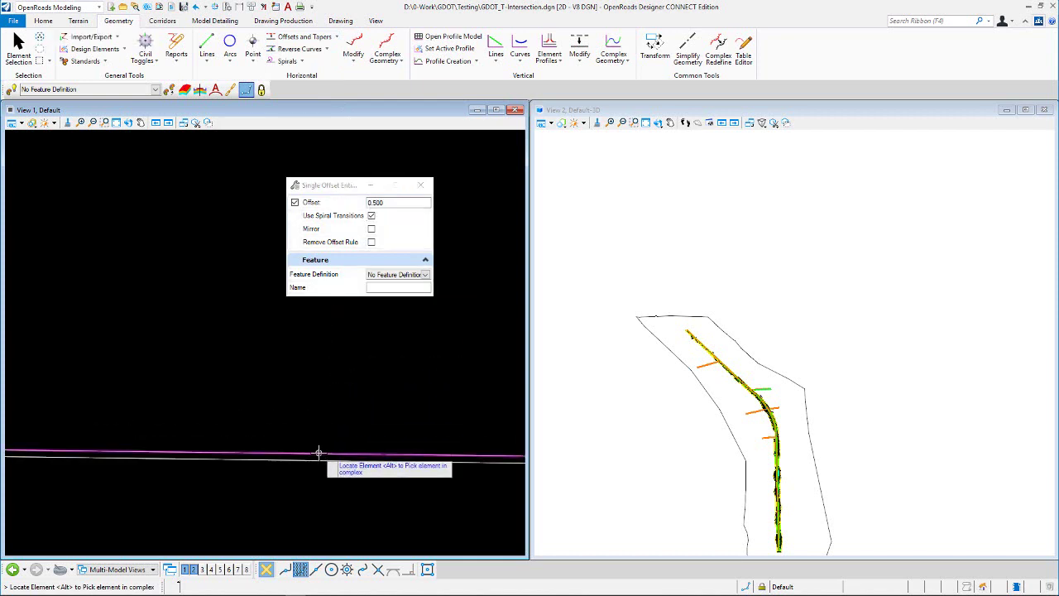
{"action": "left_click", "coordinate": [322, 443]}
{"action": "left_click", "coordinate": [340, 357]}
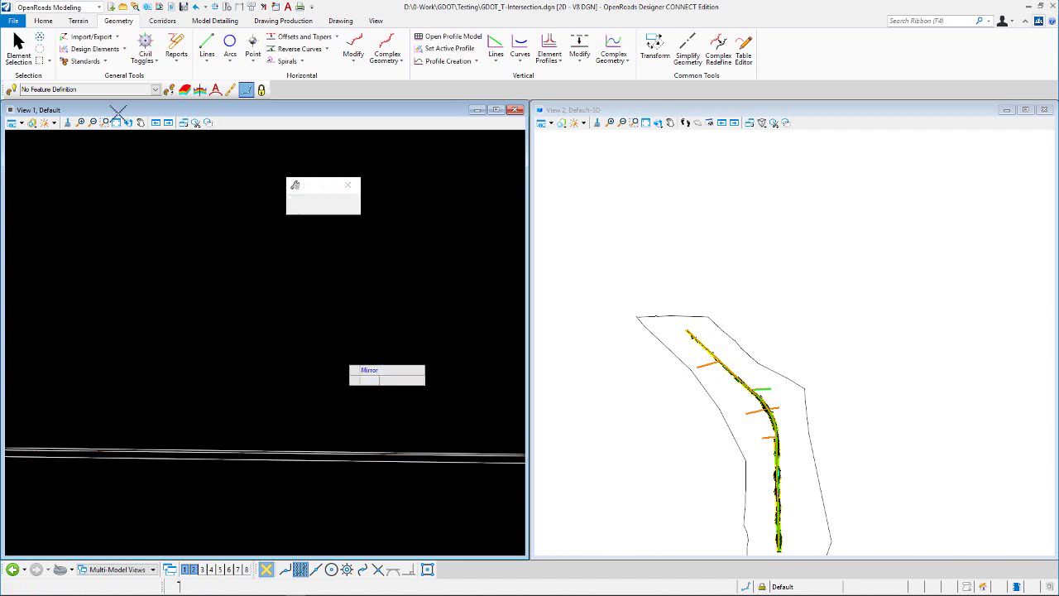
- Set the length of the separate base line beneath its two offset lines to 20 ft
{"action": "left_click", "coordinate": [19, 51]}
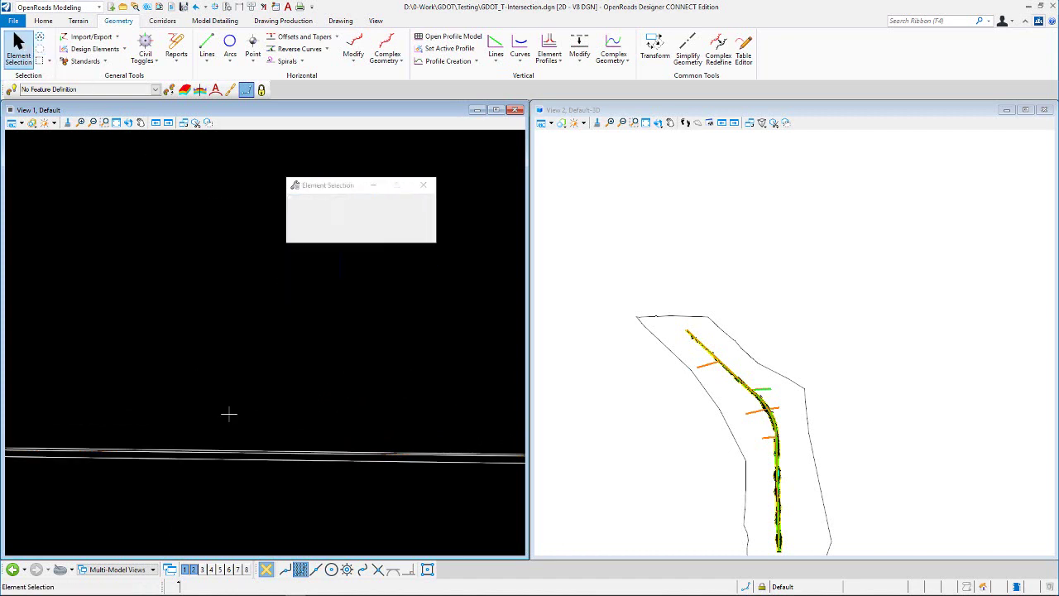
{"action": "left_click", "coordinate": [252, 457]}
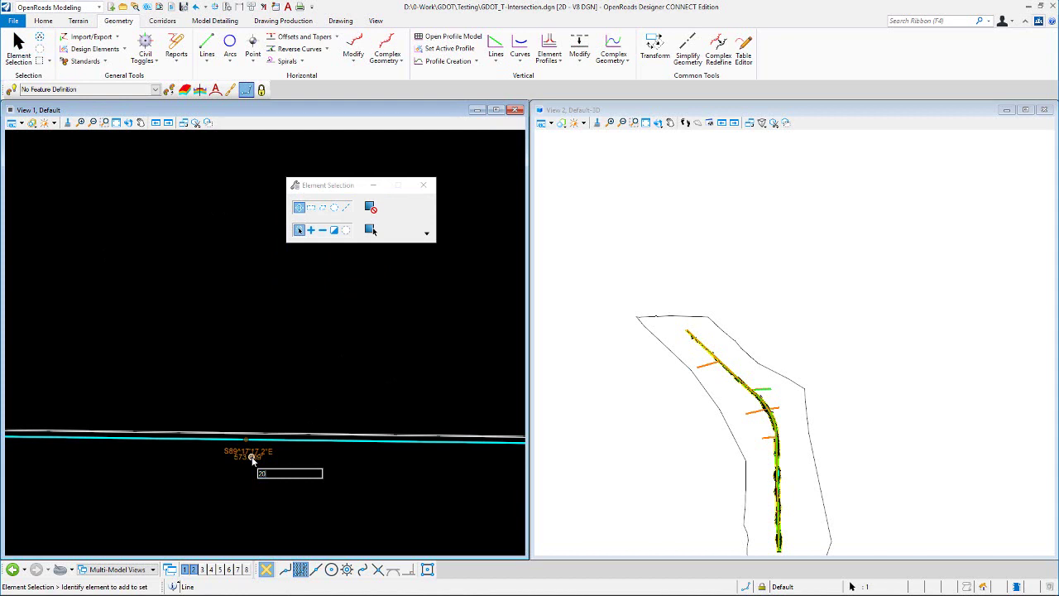
{"action": "key", "text": "Return"}
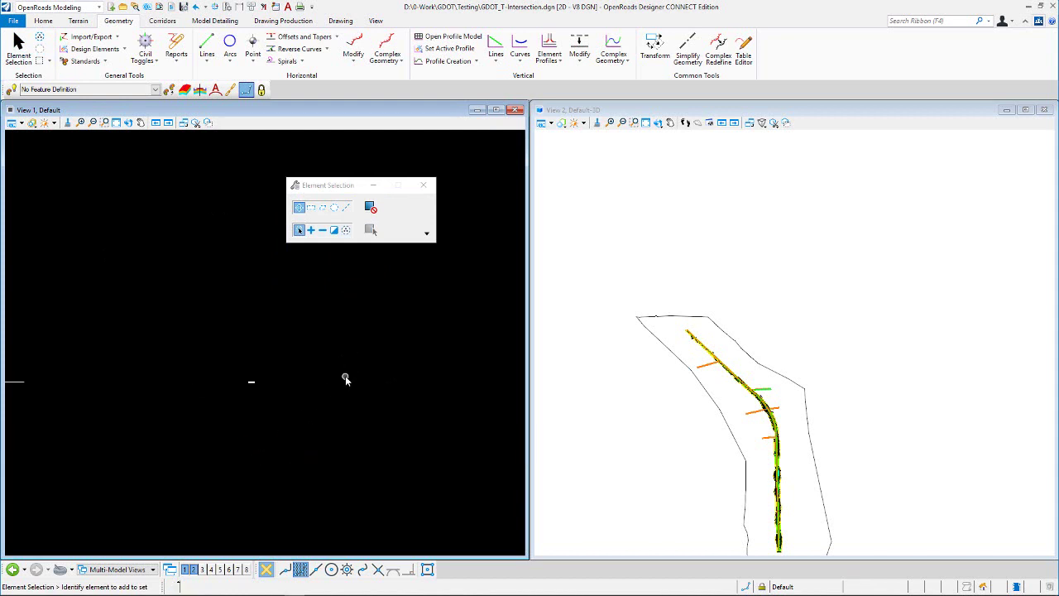
- Examine the rule options of the middle line offset by 2 ft, including Remove Rule
{"action": "scroll", "coordinate": [264, 397], "scroll_direction": "up", "scroll_amount": 5}
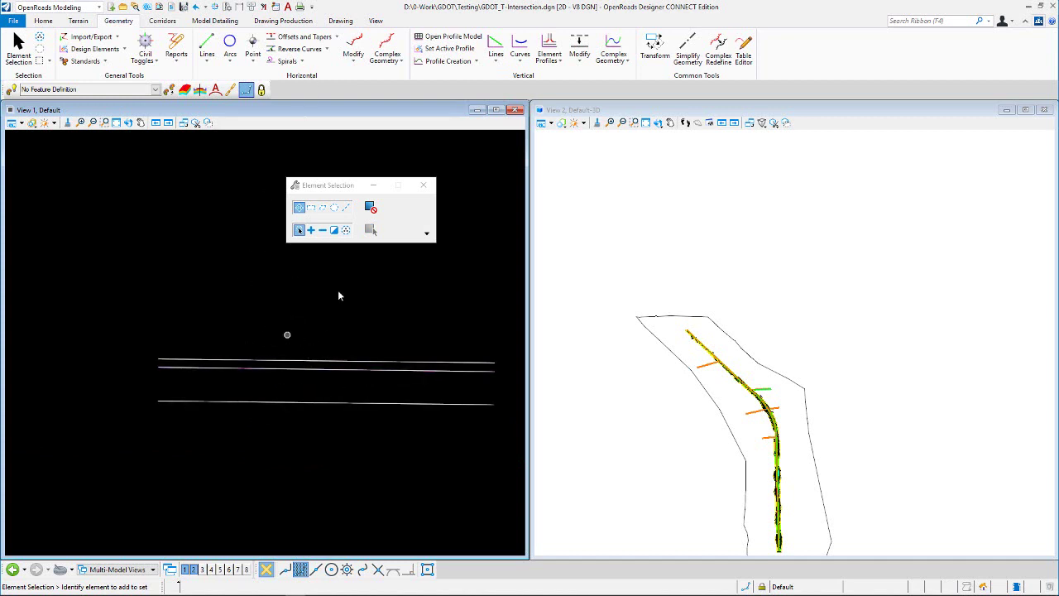
{"action": "left_click", "coordinate": [329, 371]}
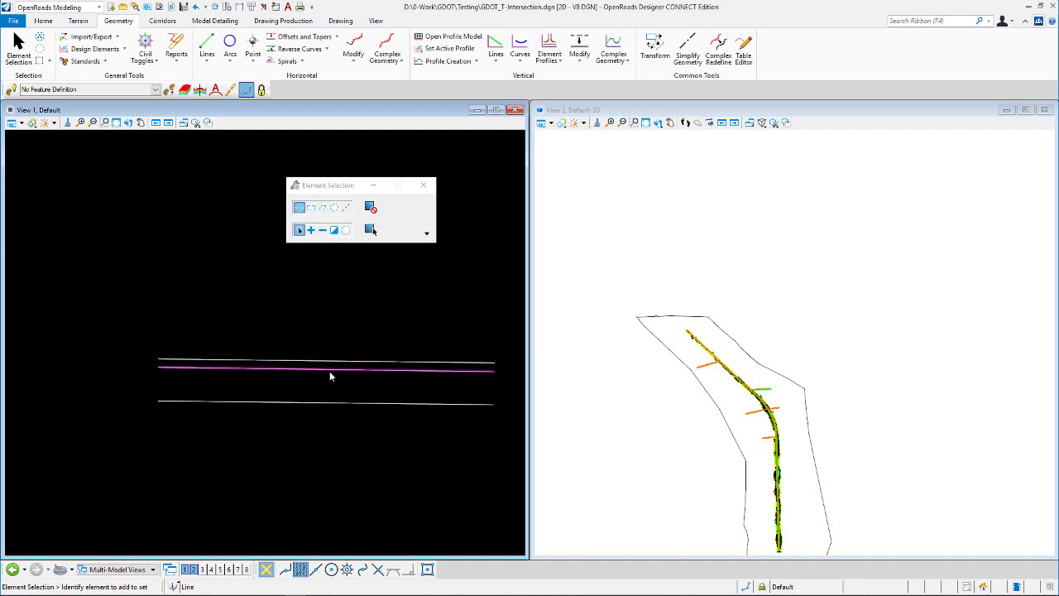
{"action": "mouse_move", "coordinate": [346, 368]}
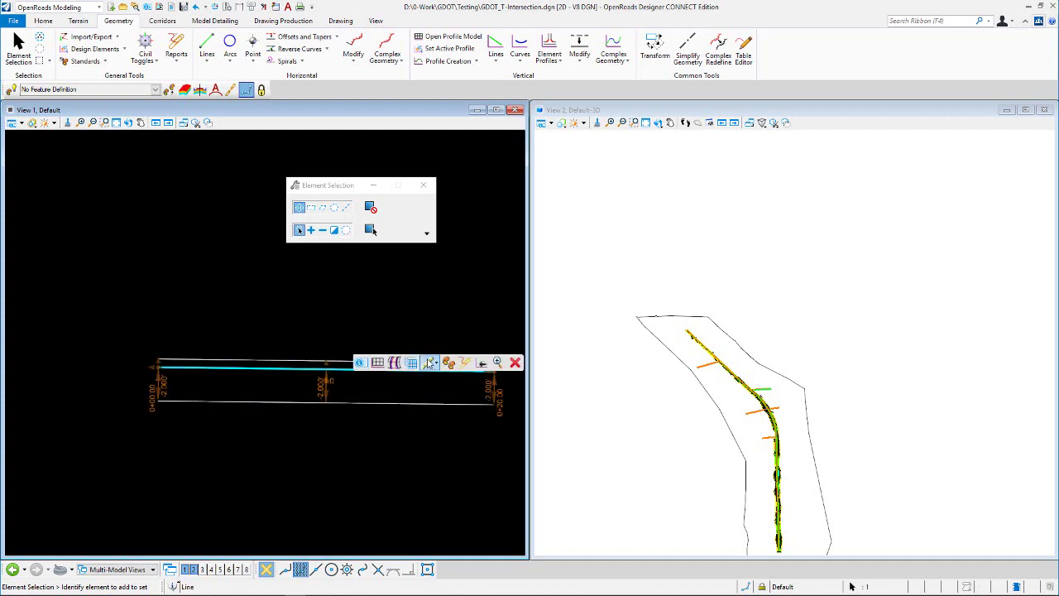
{"action": "mouse_move", "coordinate": [430, 364]}
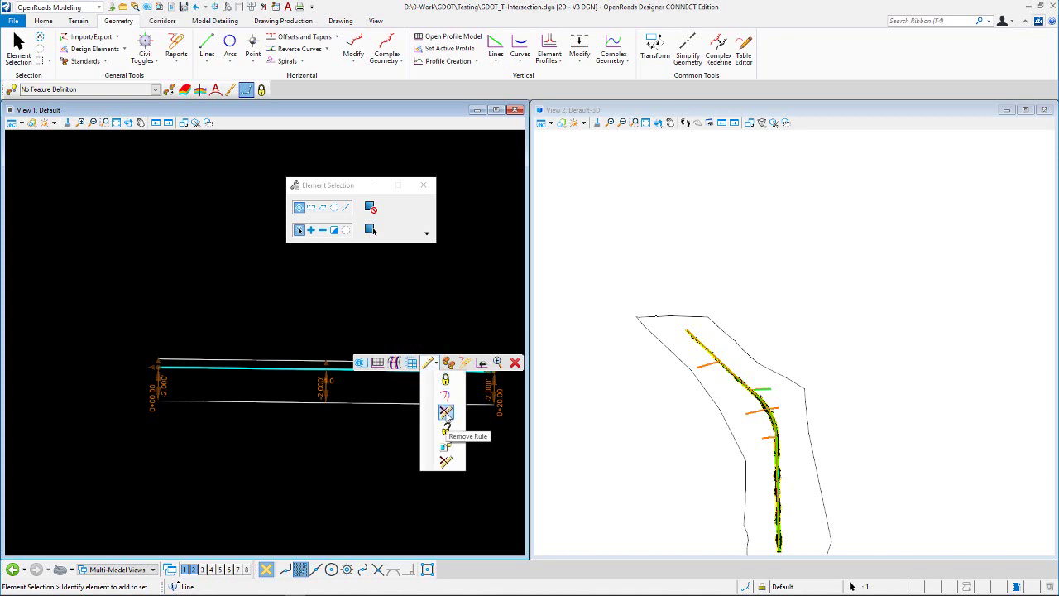
{"action": "left_click", "coordinate": [348, 323]}
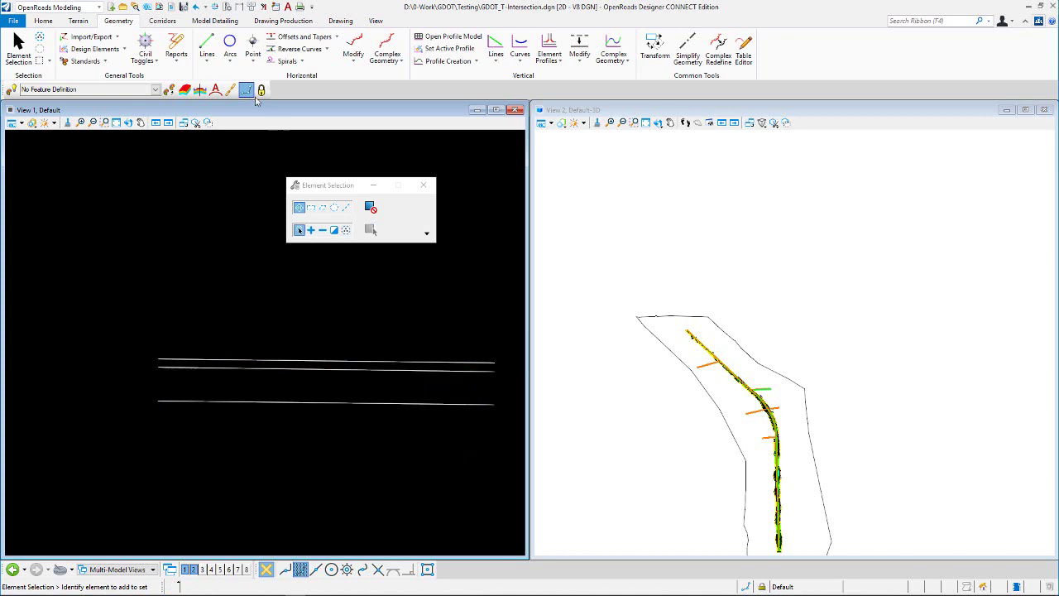
- Draw two 20 ft lines directly over the two upper offset lines, snapping each to the existing line's endpoints
{"action": "left_click", "coordinate": [206, 45]}
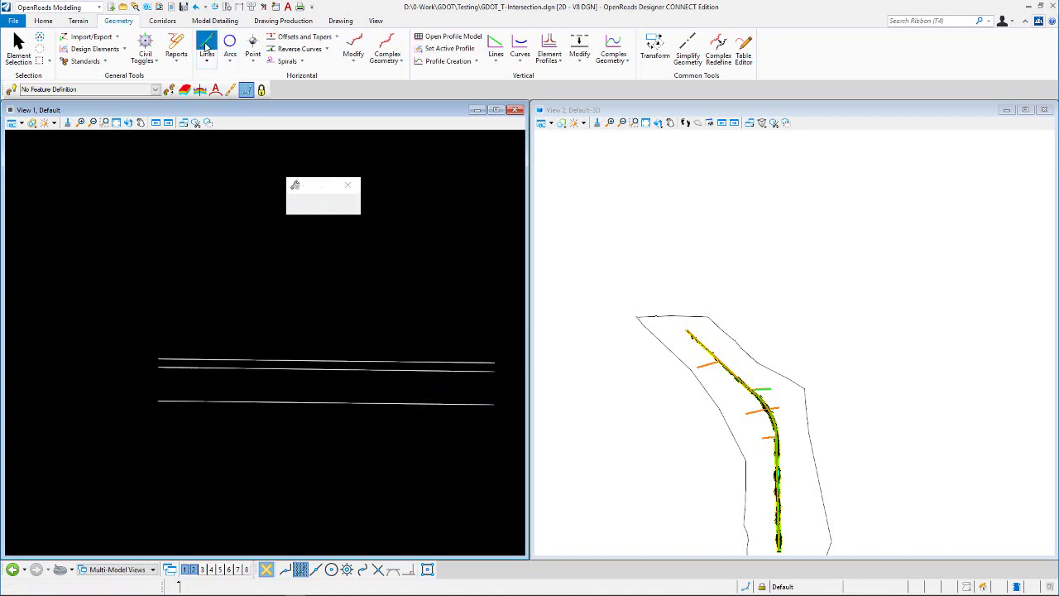
{"action": "left_click", "coordinate": [158, 367]}
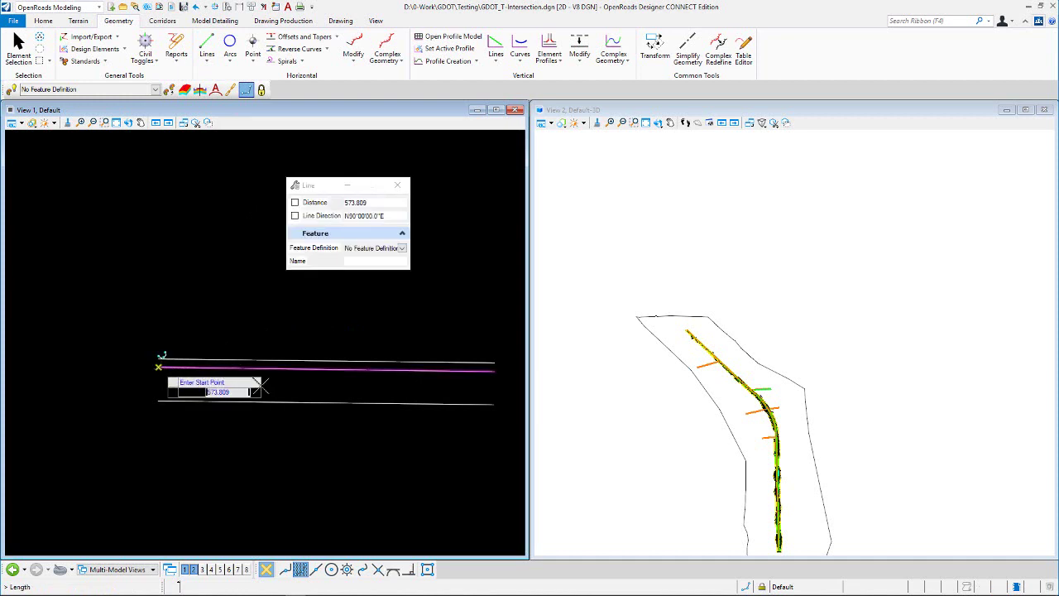
{"action": "left_click", "coordinate": [496, 367]}
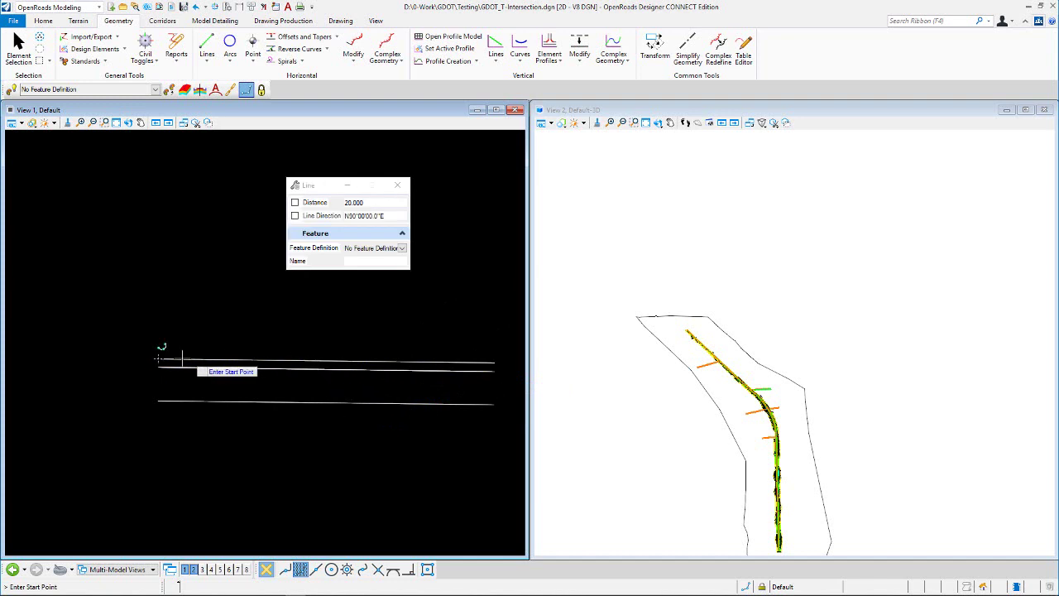
{"action": "left_click", "coordinate": [158, 359]}
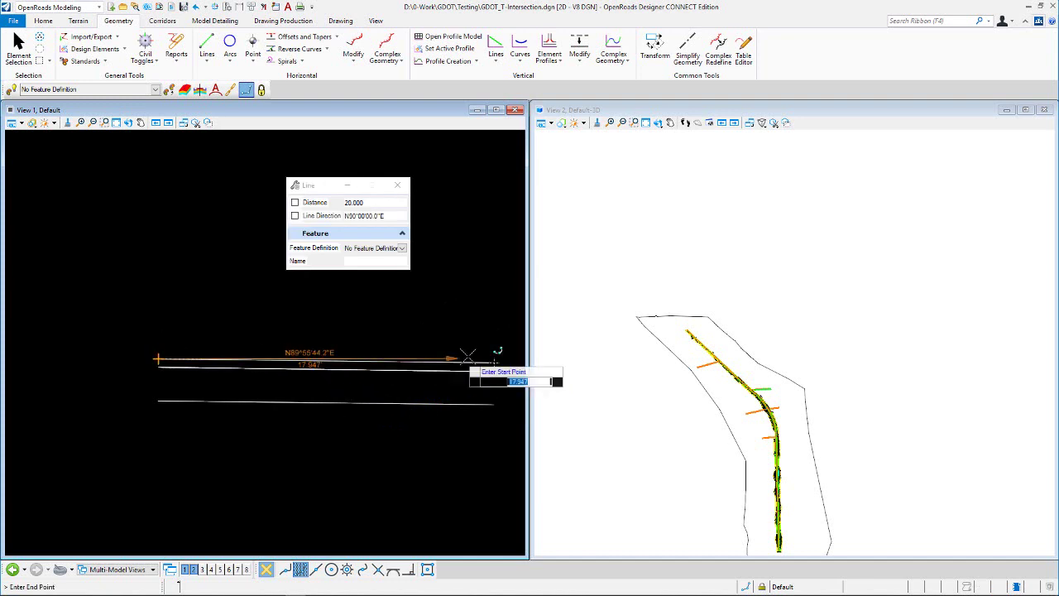
{"action": "left_click", "coordinate": [494, 361]}
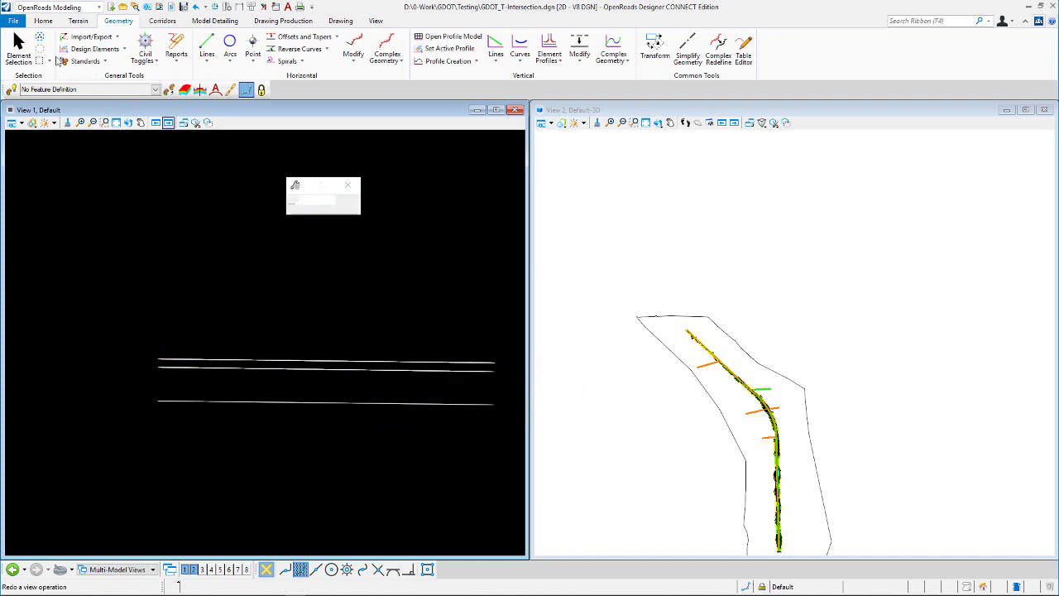
- Delete the 0.5 ft offset element that overlaps the newly drawn upper line
{"action": "left_click", "coordinate": [25, 48]}
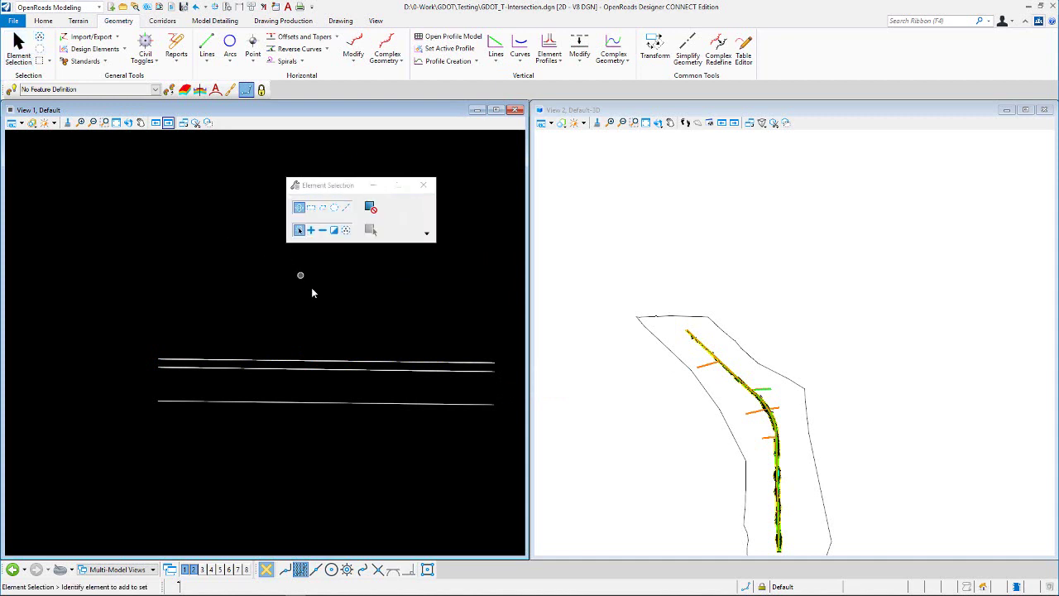
{"action": "left_click", "coordinate": [327, 362]}
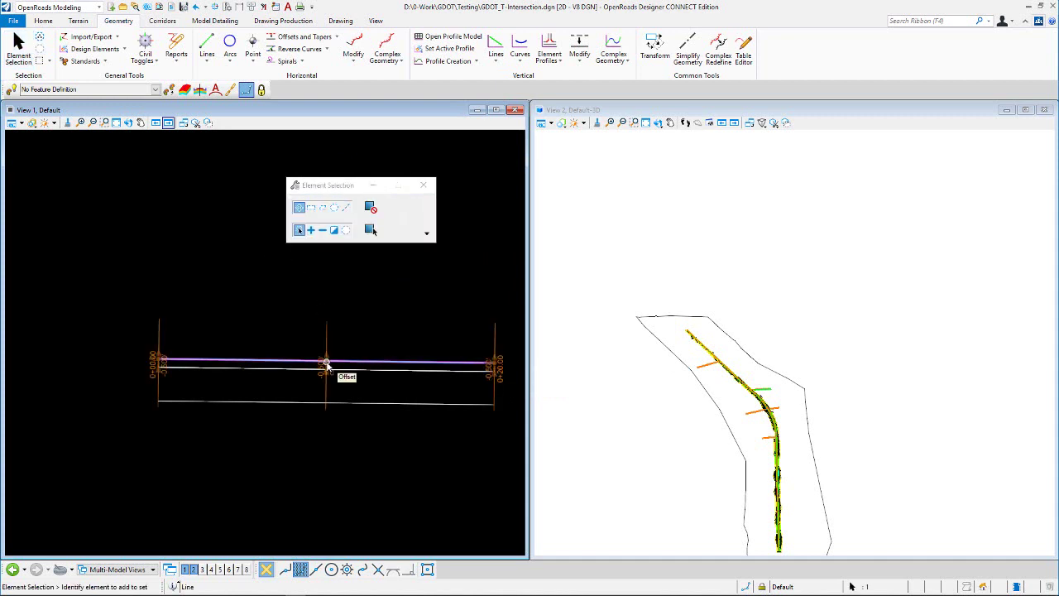
{"action": "key", "text": "Escape"}
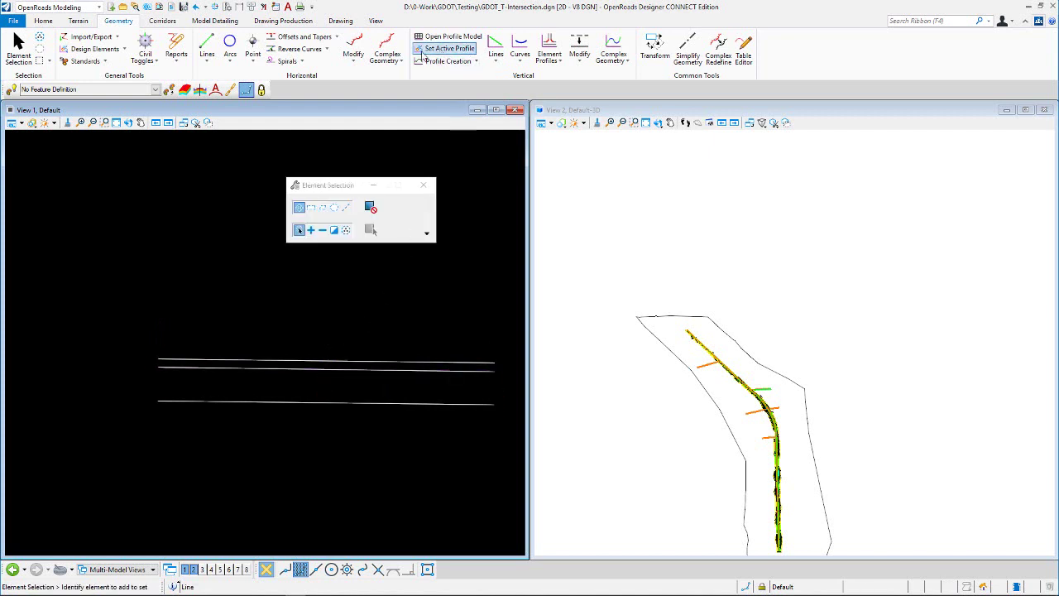
- Examine the remaining parallel lines one by one for their length, direction and any offset rule
{"action": "left_click", "coordinate": [336, 38]}
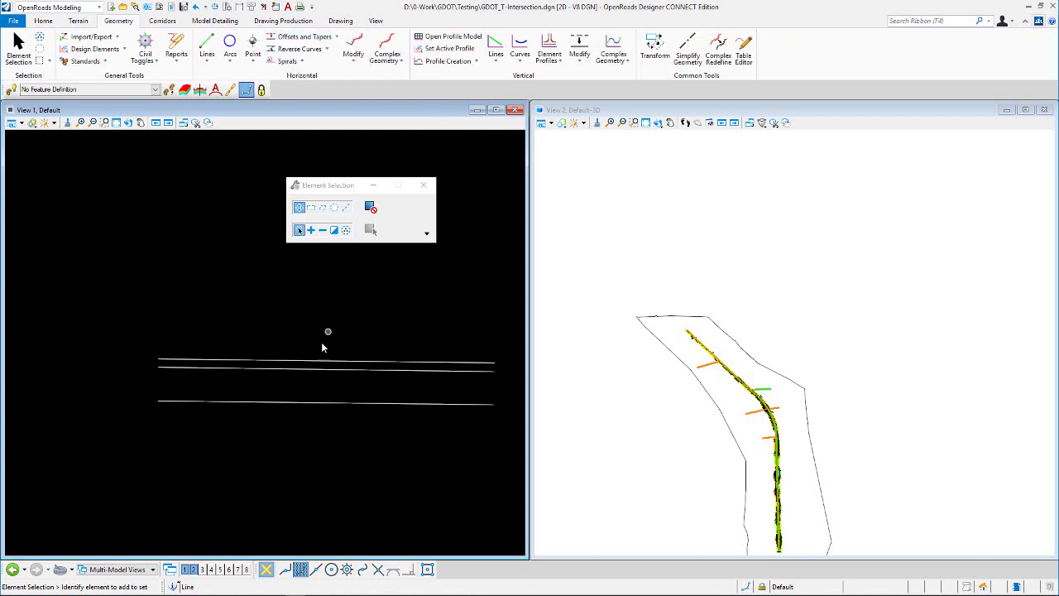
{"action": "left_click", "coordinate": [320, 369]}
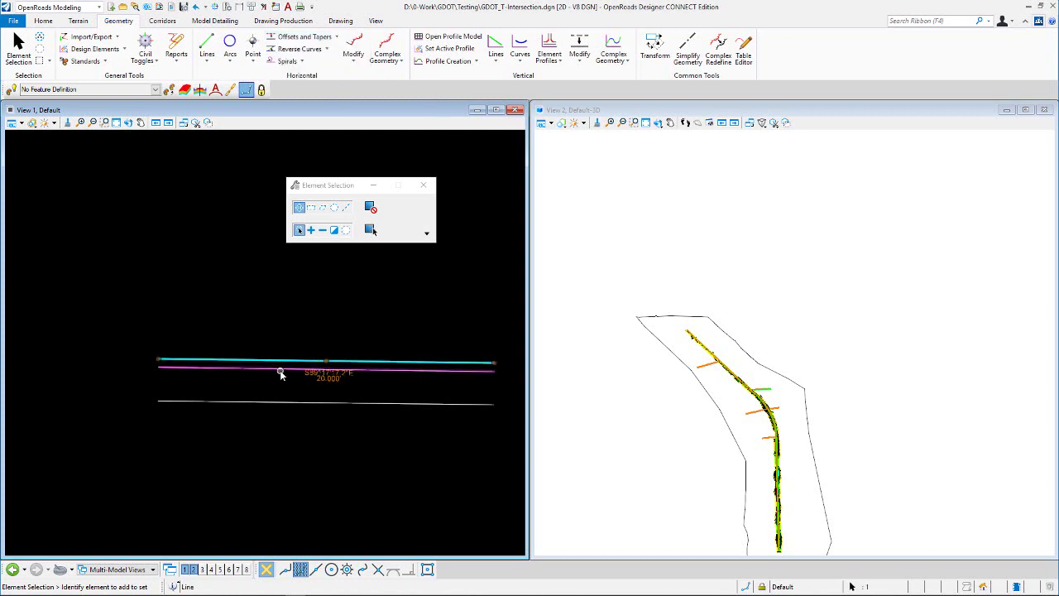
{"action": "left_click", "coordinate": [289, 401]}
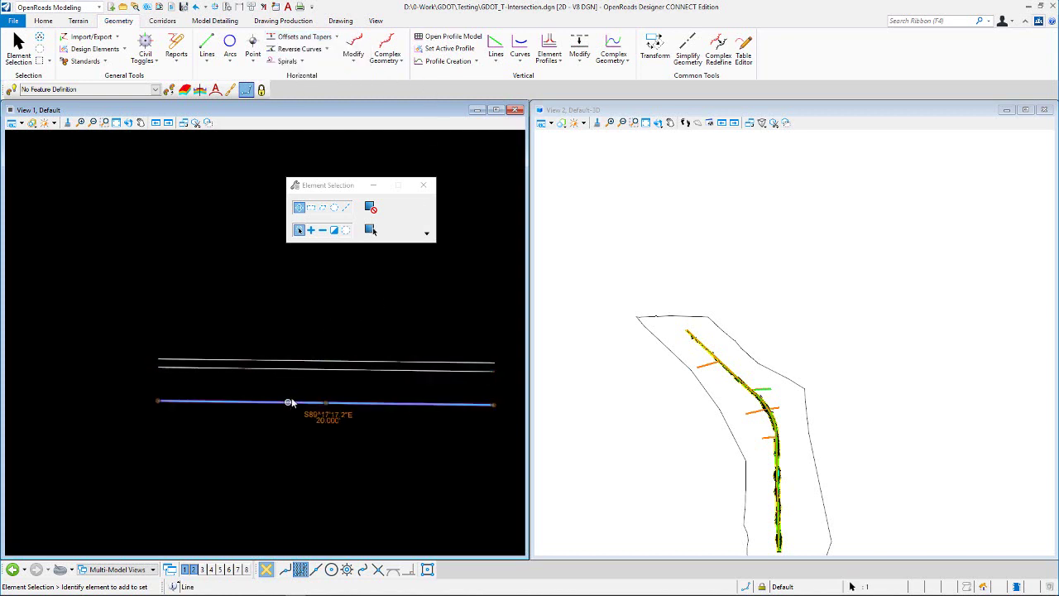
{"action": "left_click", "coordinate": [320, 324]}
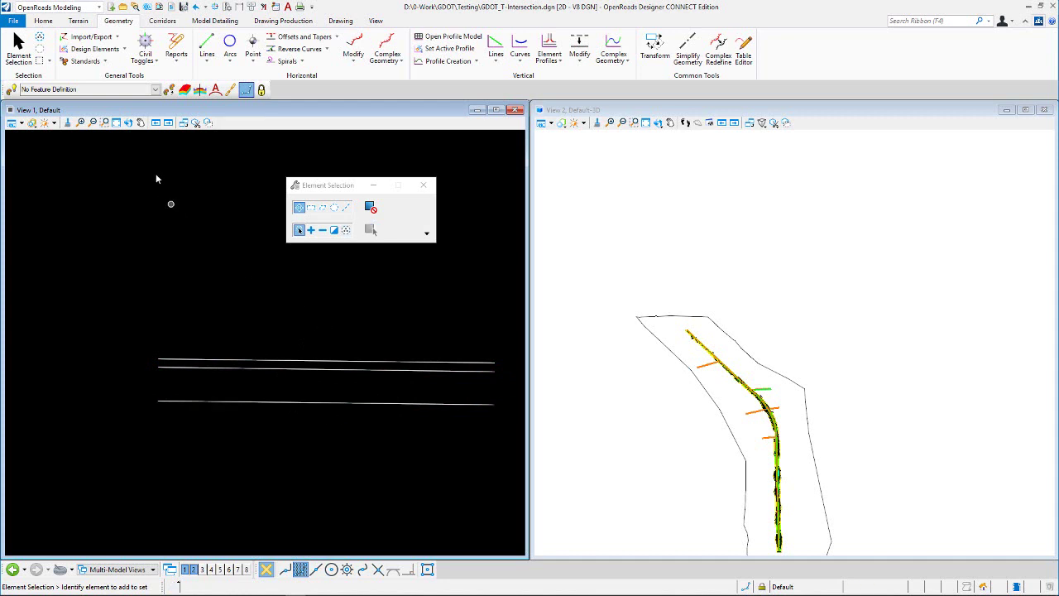
- Draw a nearly horizontal line about 42 ft long above the three parallel lines and name it REF
{"action": "left_click", "coordinate": [207, 42]}
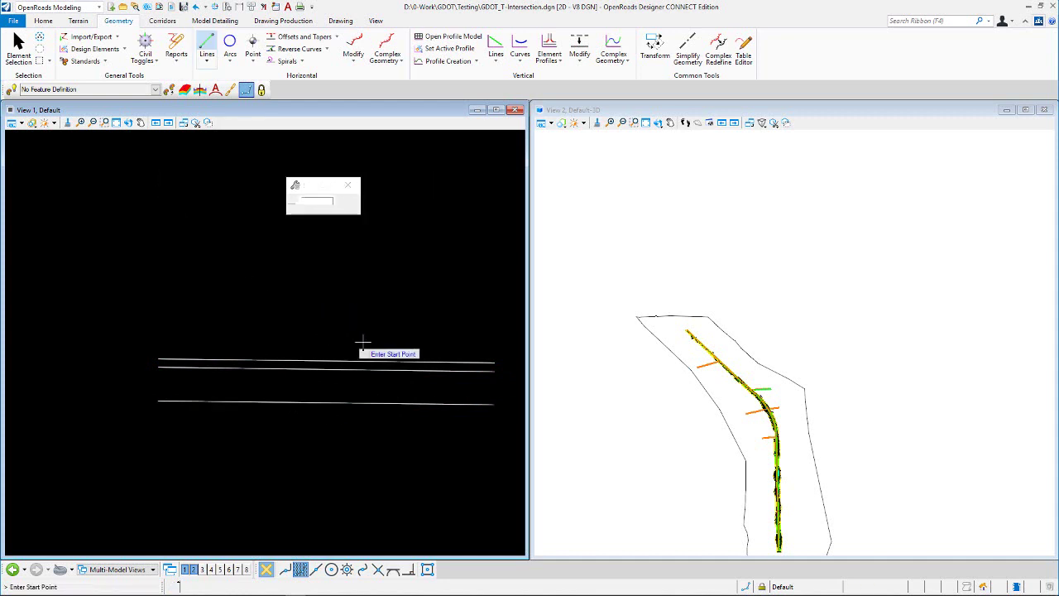
{"action": "scroll", "coordinate": [420, 338], "scroll_direction": "down", "scroll_amount": 5}
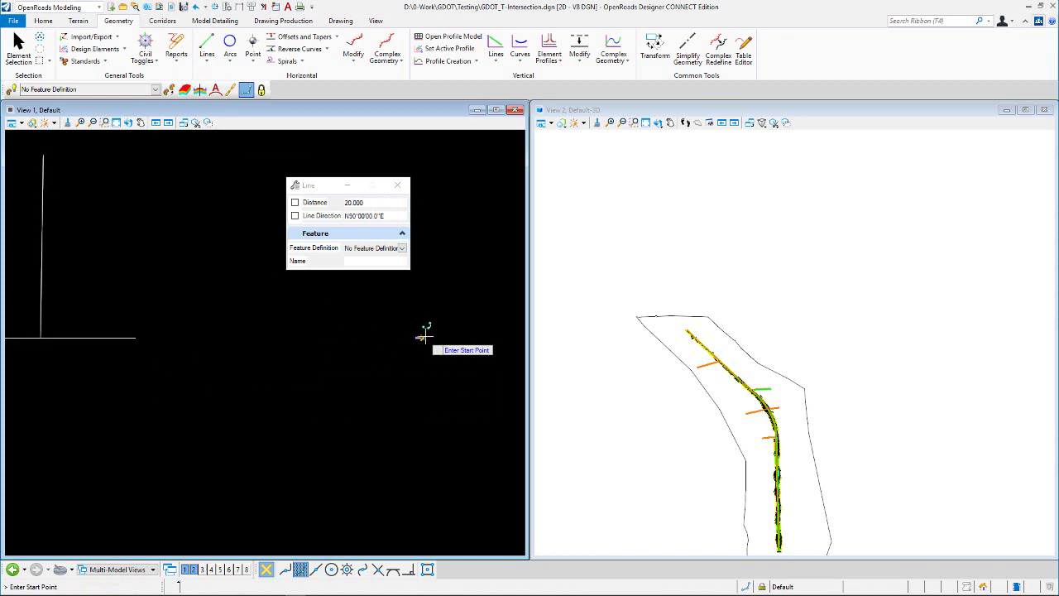
{"action": "scroll", "coordinate": [428, 332], "scroll_direction": "up", "scroll_amount": 4}
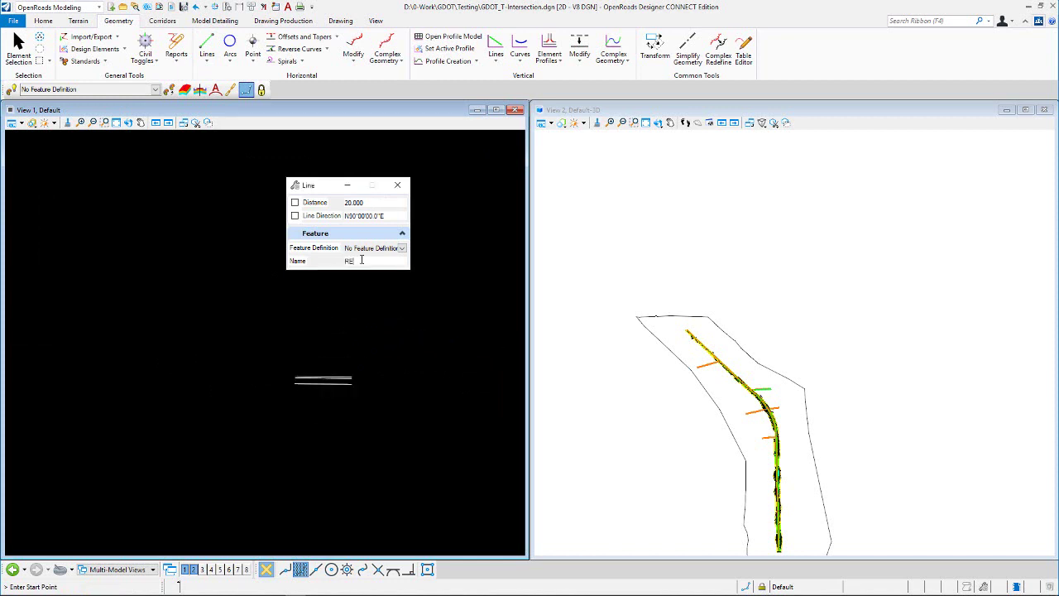
{"action": "left_click", "coordinate": [300, 336]}
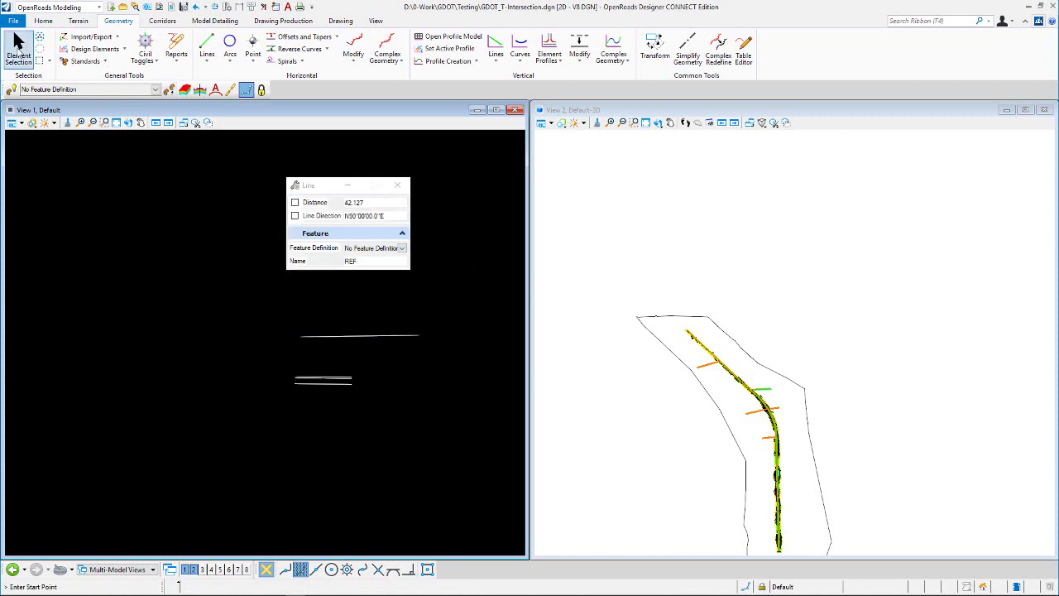
- Examine the REF line's properties for its feature name and definition, line between points rule and geometry points
{"action": "left_click", "coordinate": [18, 50]}
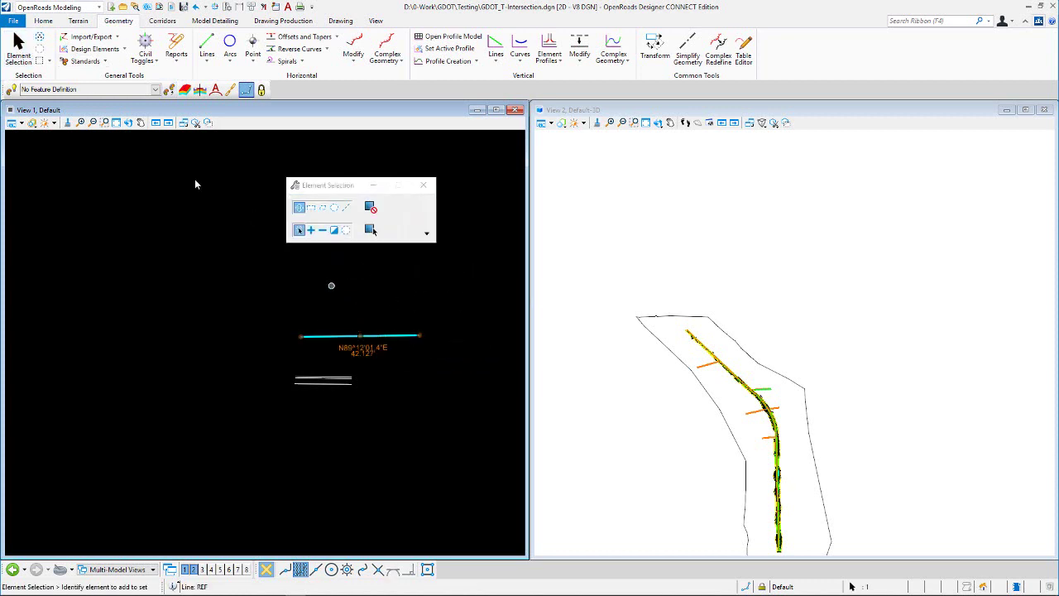
{"action": "left_click", "coordinate": [45, 20]}
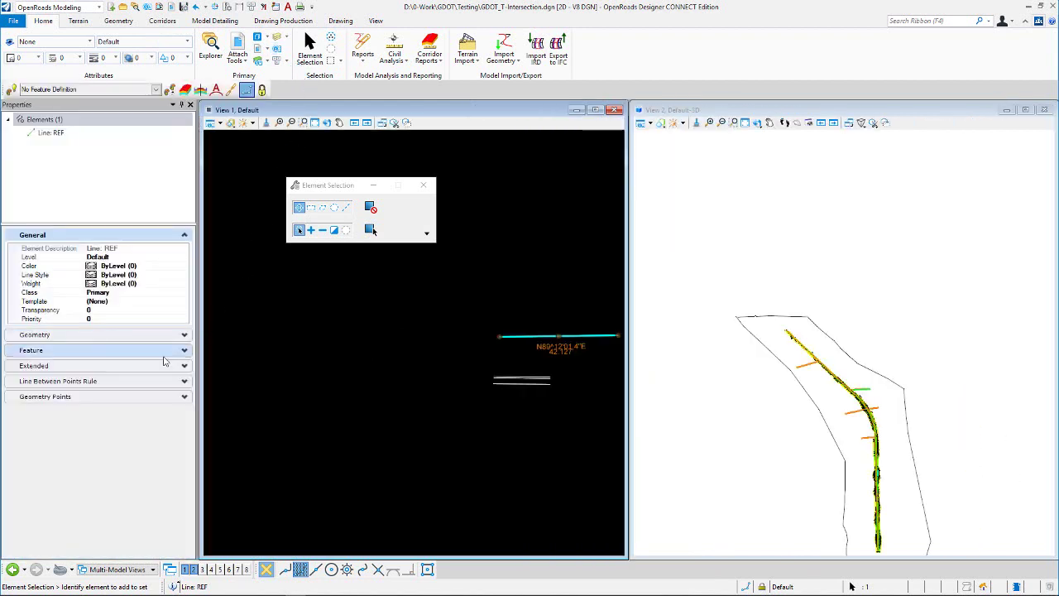
{"action": "left_click", "coordinate": [100, 380]}
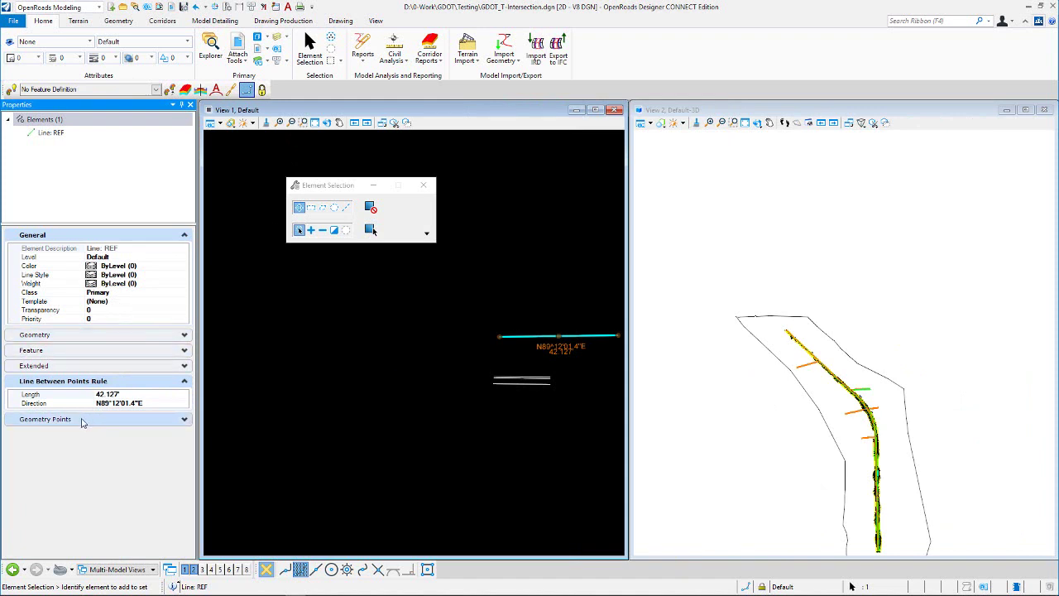
{"action": "left_click", "coordinate": [84, 420]}
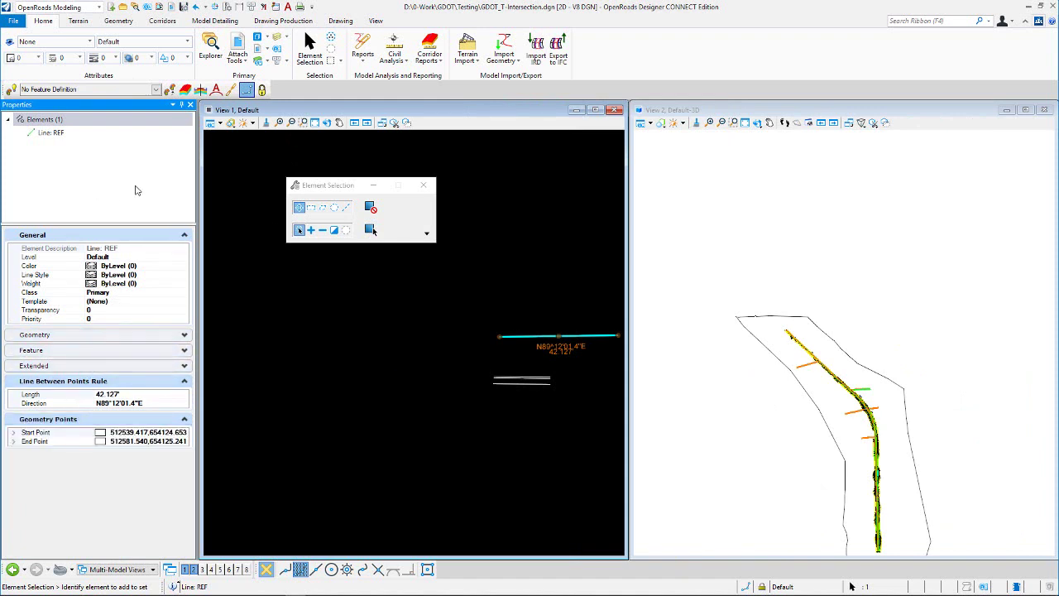
{"action": "left_click", "coordinate": [104, 351]}
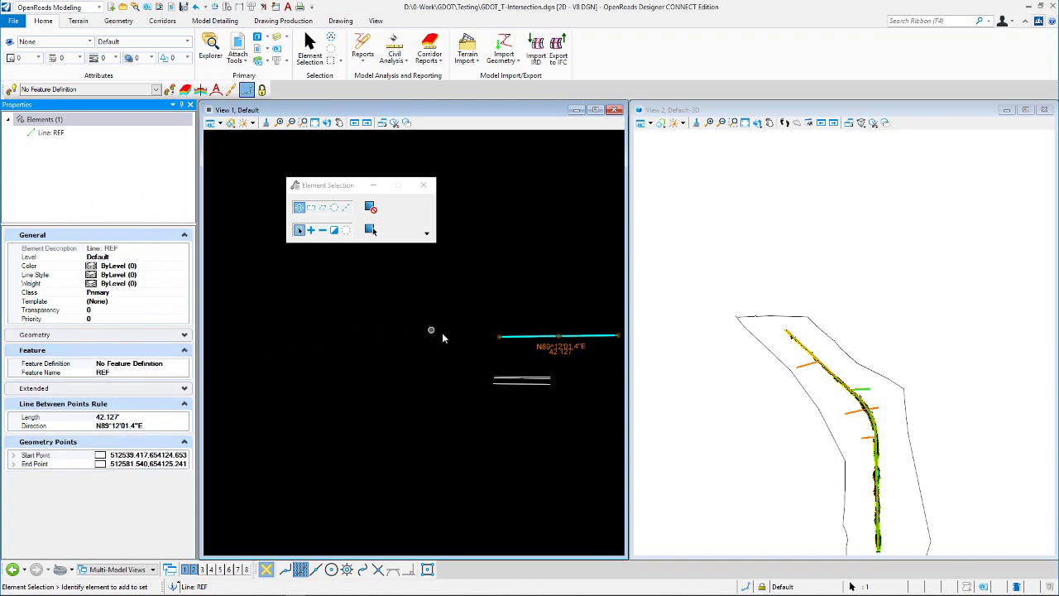
{"action": "scroll", "coordinate": [439, 334], "scroll_direction": "down", "scroll_amount": 5}
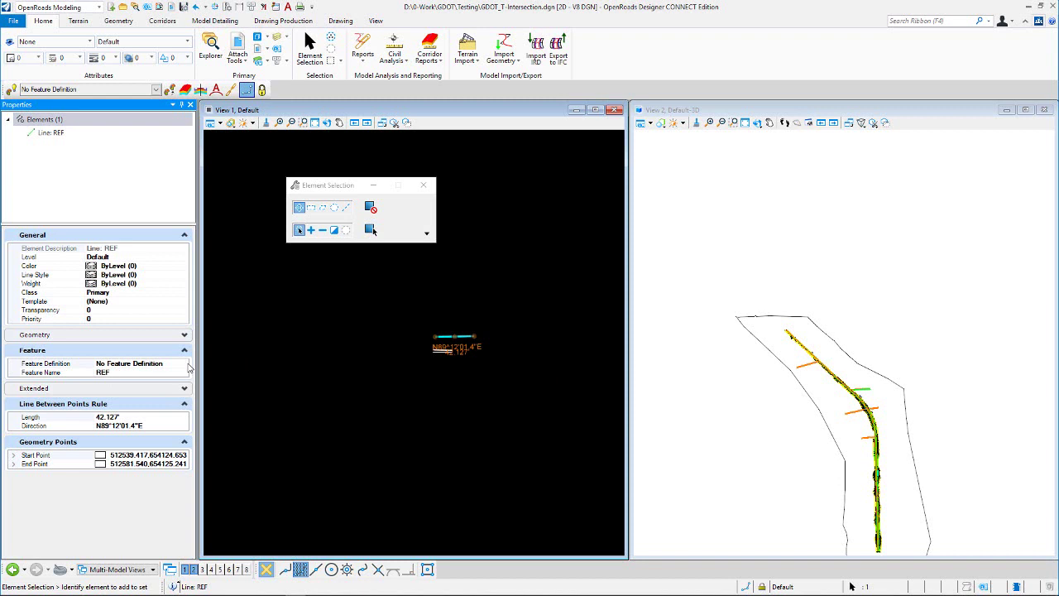
{"action": "left_click", "coordinate": [520, 349]}
- Delete the group of short separate lines to the east and the vertical line of the T
{"action": "scroll", "coordinate": [520, 349], "scroll_direction": "down", "scroll_amount": 4}
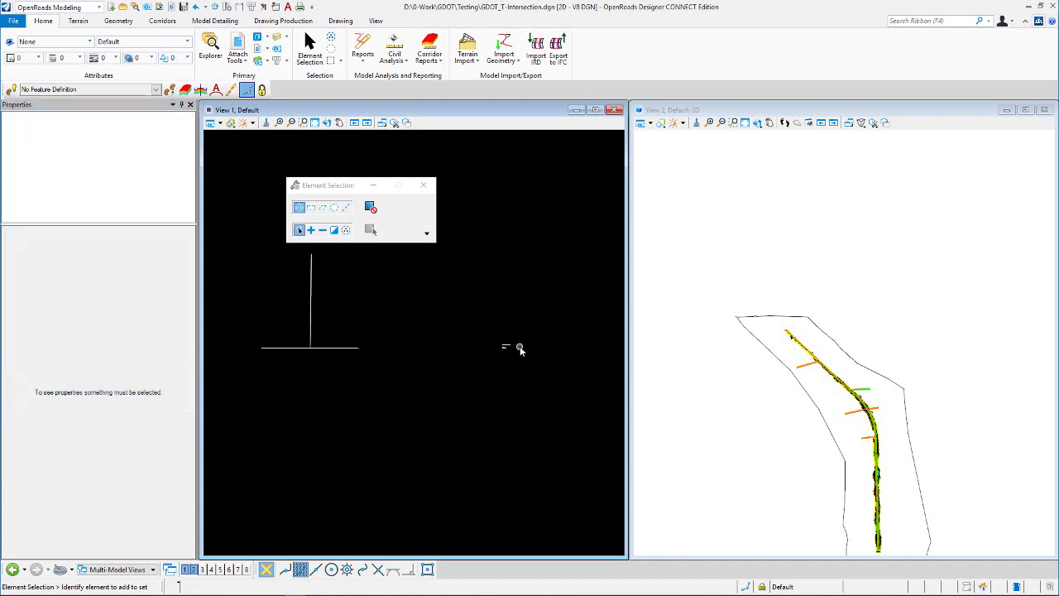
{"action": "left_click_drag", "start_coordinate": [499, 340], "coordinate": [525, 353]}
{"action": "key", "text": "Delete"}
{"action": "left_click", "coordinate": [317, 291]}
{"action": "key", "text": "Delete"}
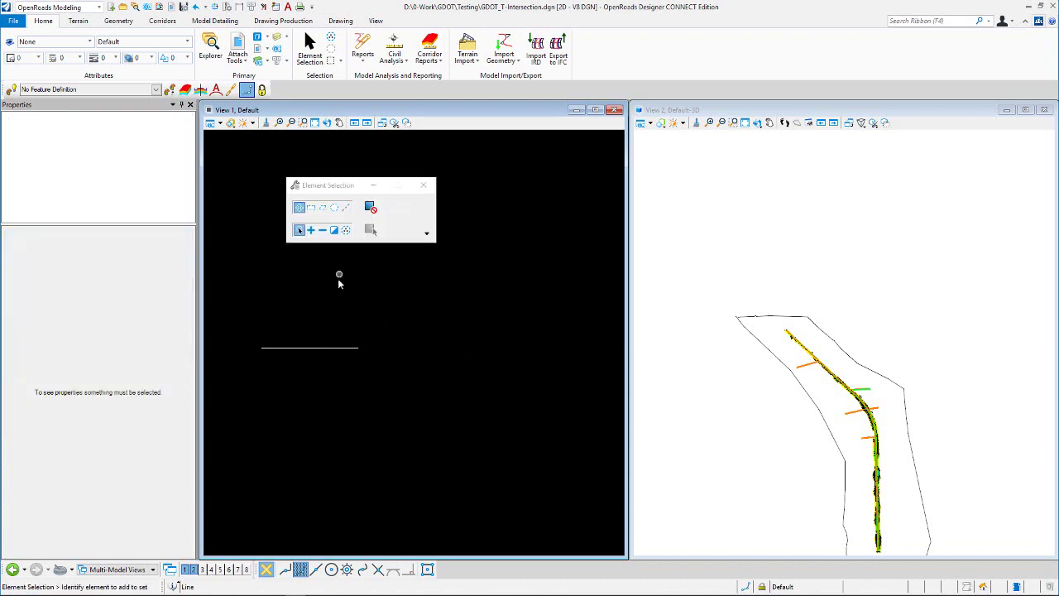
- Draw a nearly vertical line about 516 ft long, starting just below the middle of the horizontal line and crossing it northward, named REF
{"action": "left_click", "coordinate": [120, 22]}
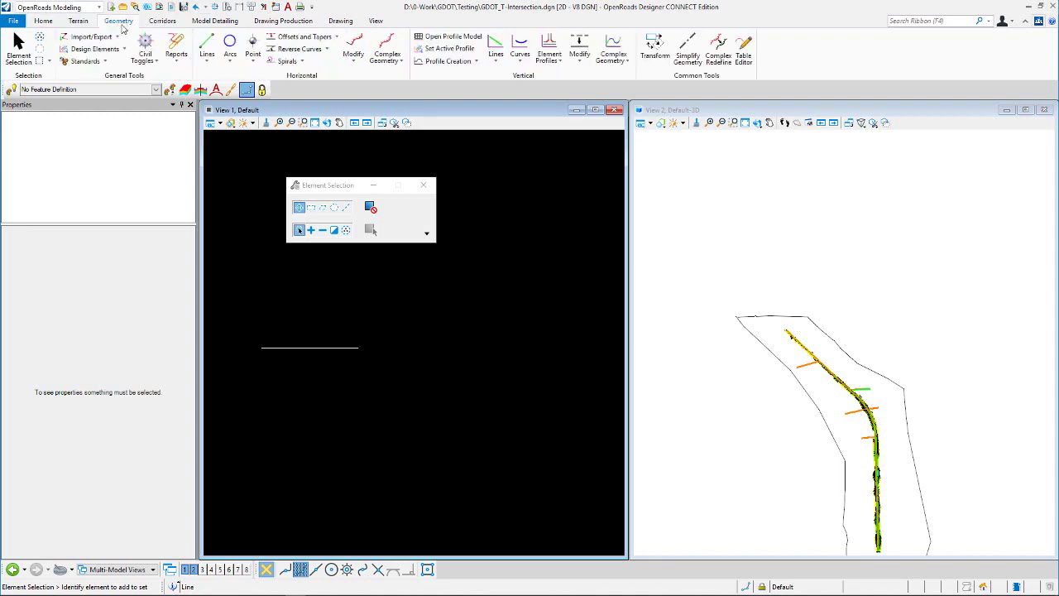
{"action": "left_click", "coordinate": [207, 43]}
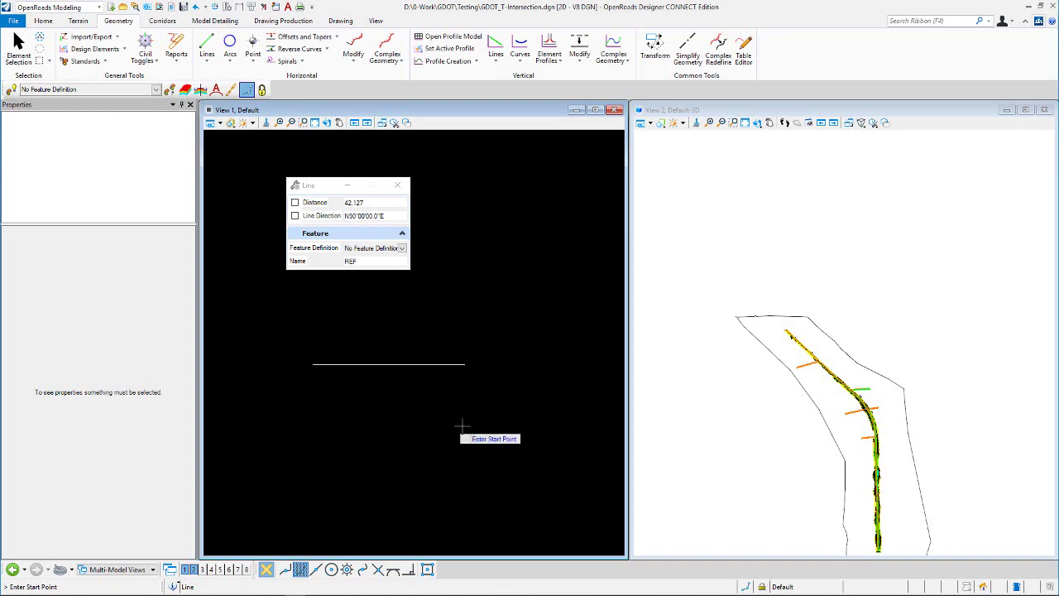
{"action": "left_click", "coordinate": [400, 382]}
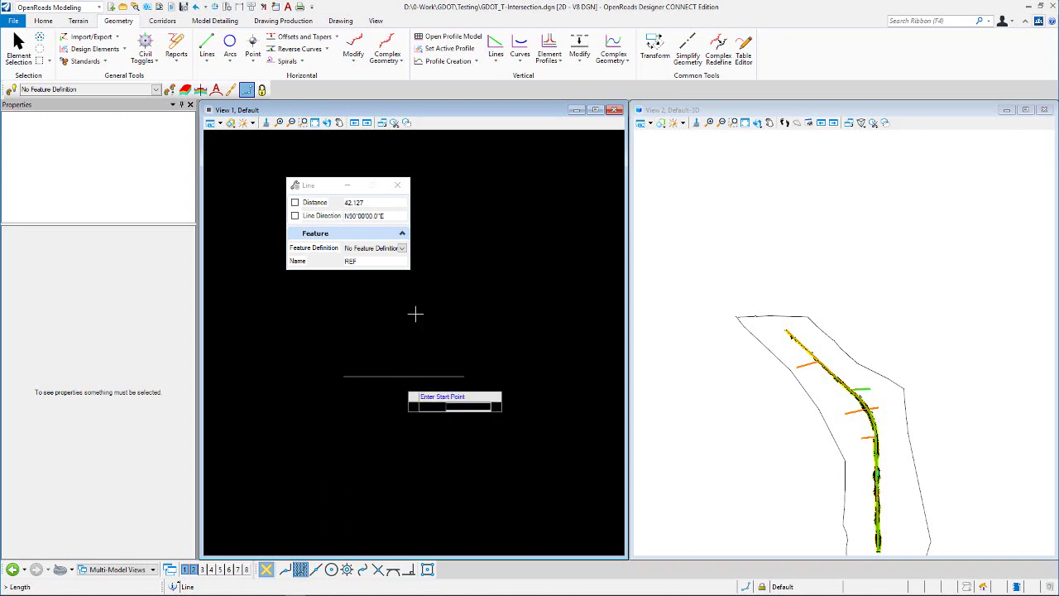
{"action": "left_click_drag", "start_coordinate": [293, 185], "coordinate": [204, 168]}
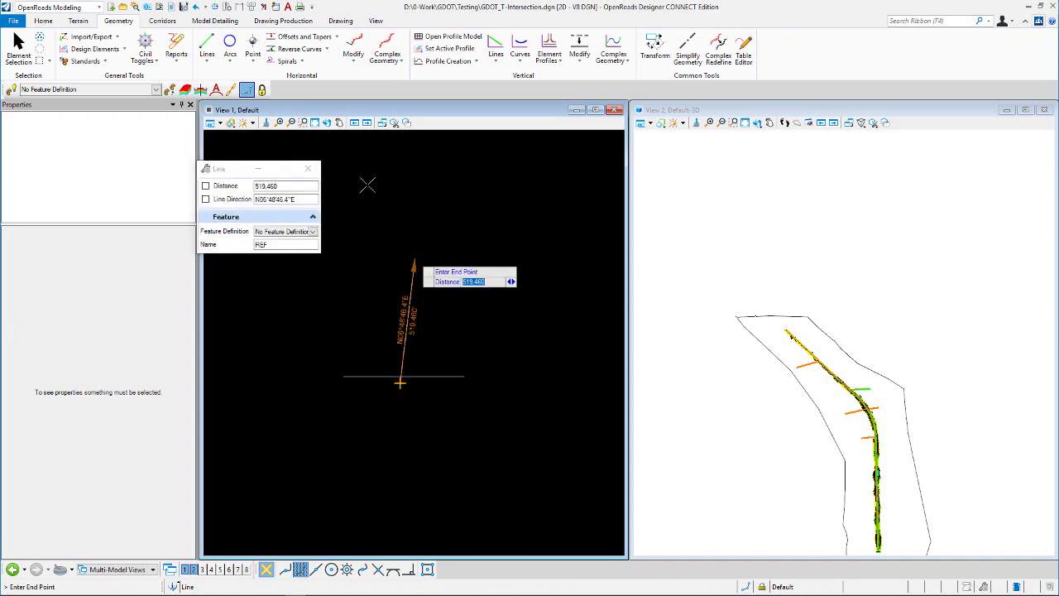
{"action": "left_click", "coordinate": [403, 259]}
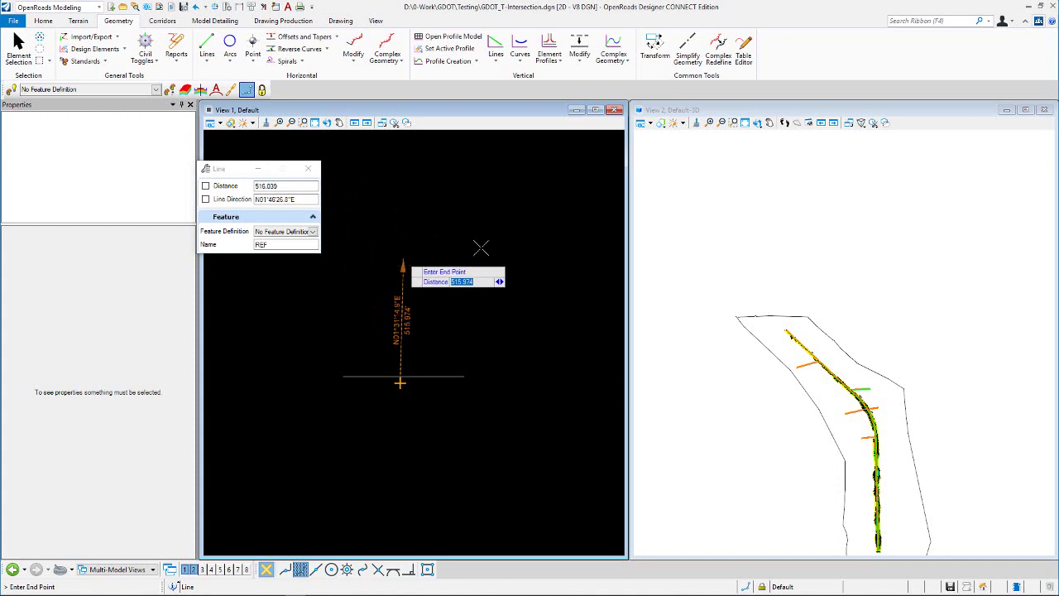
{"action": "scroll", "coordinate": [403, 248], "scroll_direction": "up", "scroll_amount": 2}
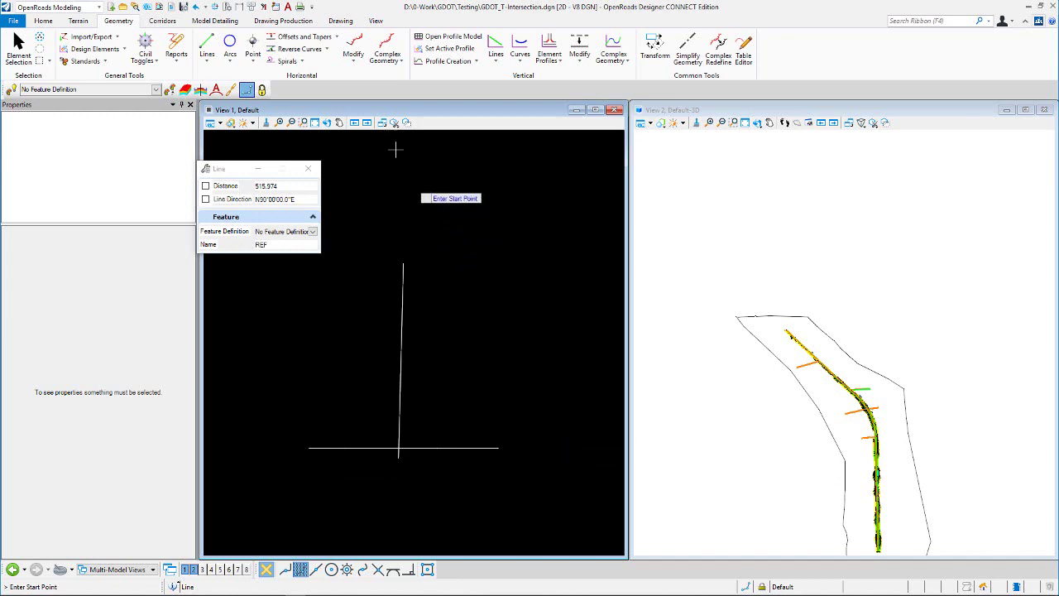
- Place a point named Pt east of the vertical line with rotation mode None and the Geom_PropertyCorner feature definition
{"action": "left_click", "coordinate": [252, 43]}
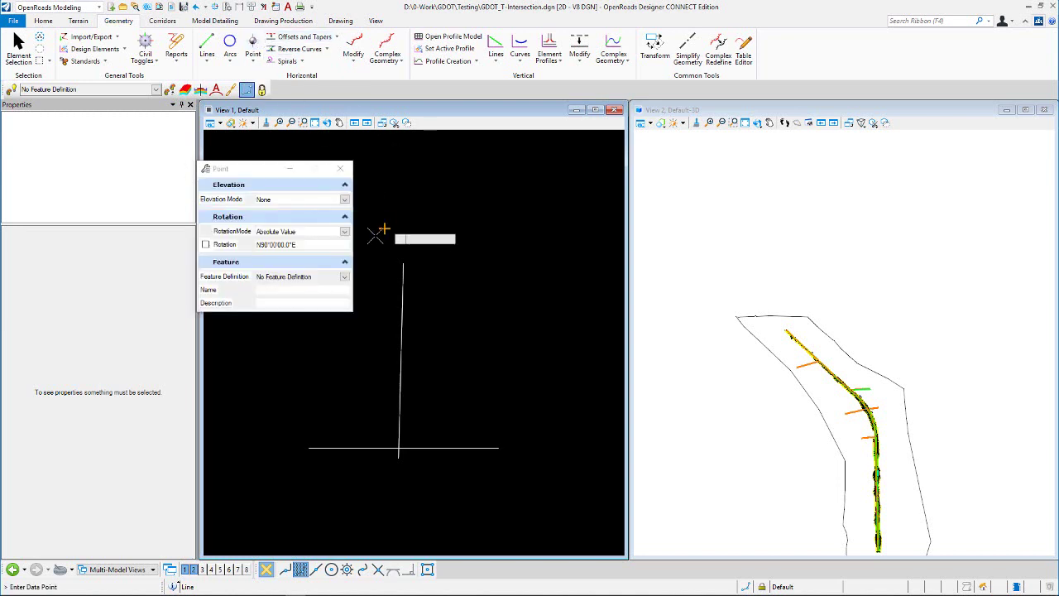
{"action": "left_click", "coordinate": [344, 232]}
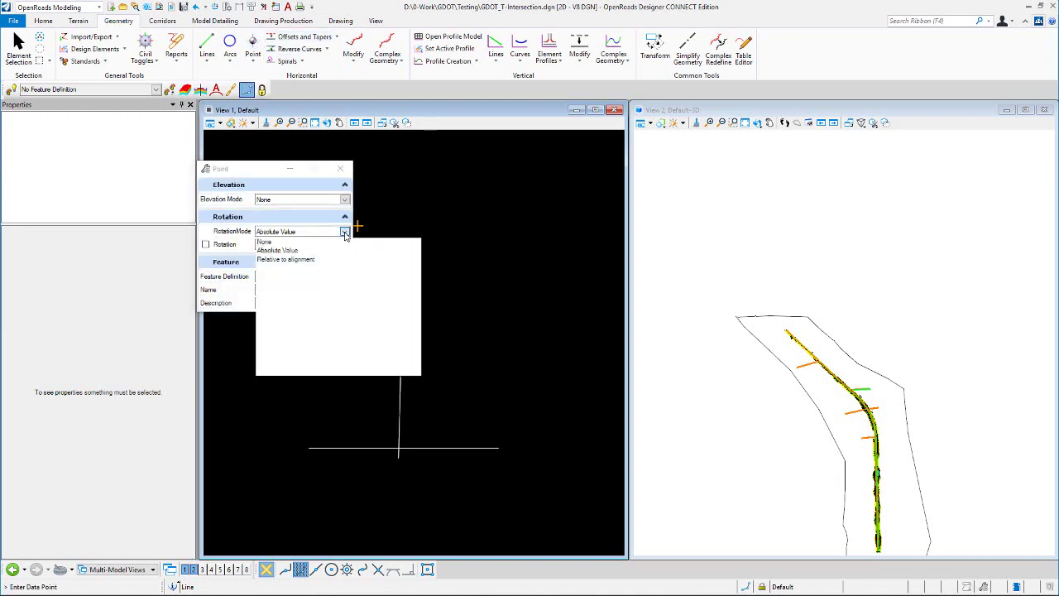
{"action": "left_click", "coordinate": [265, 242]}
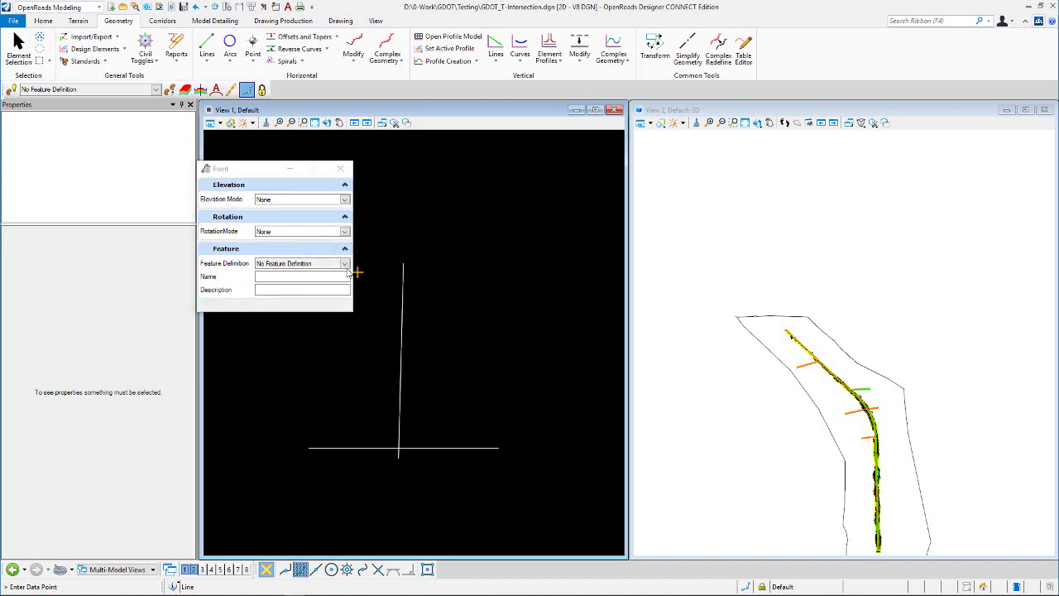
{"action": "left_click", "coordinate": [344, 265]}
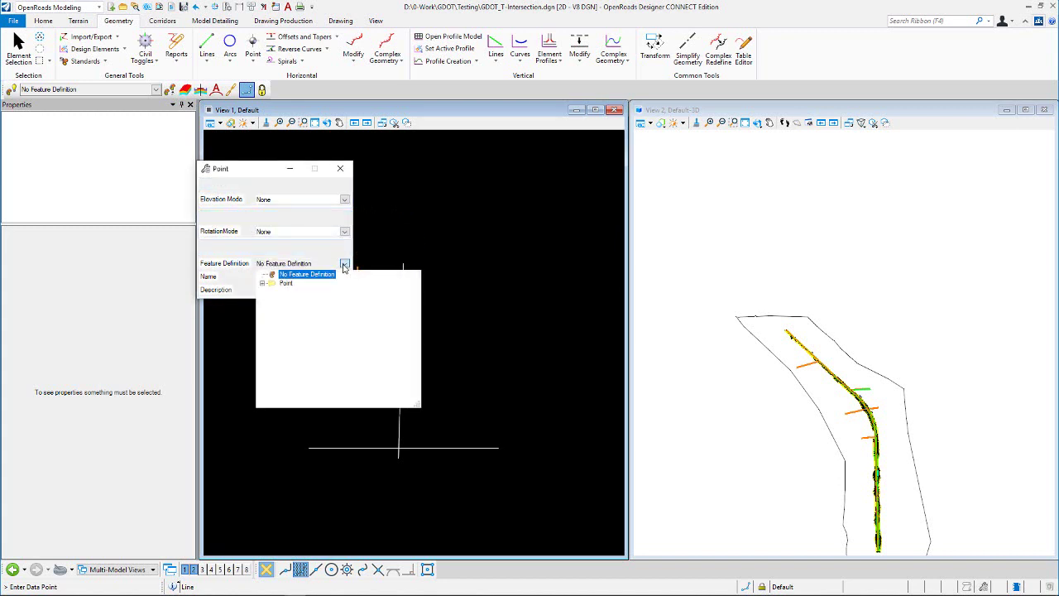
{"action": "left_click", "coordinate": [263, 284]}
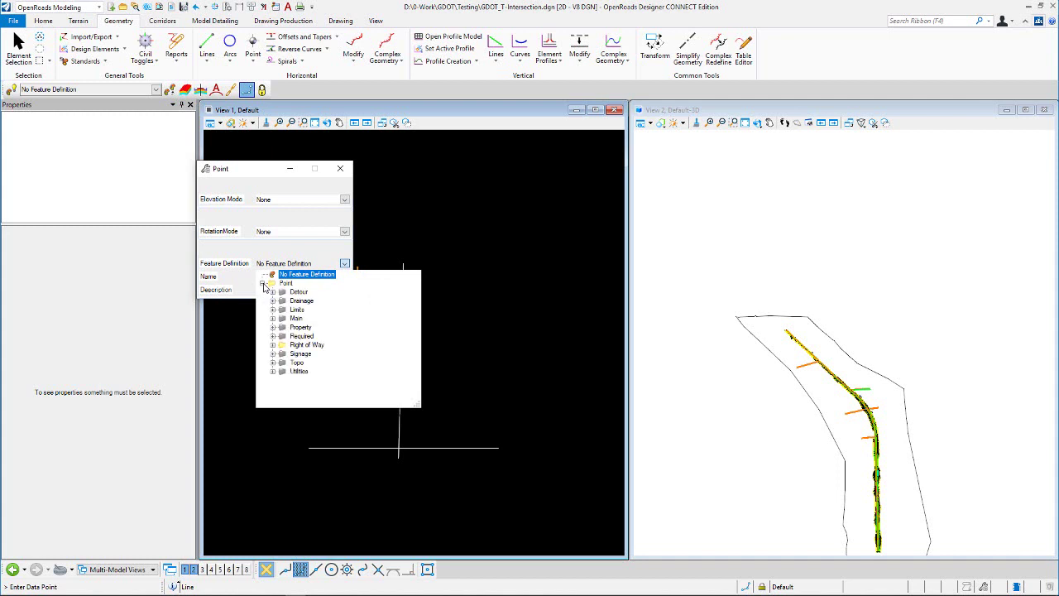
{"action": "left_click", "coordinate": [272, 346]}
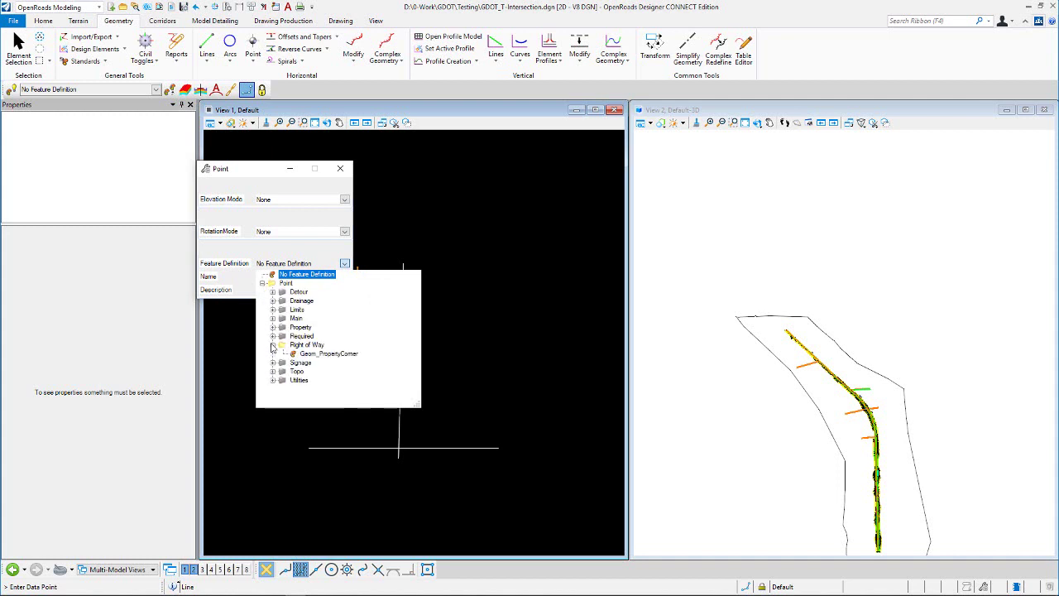
{"action": "left_click", "coordinate": [336, 357]}
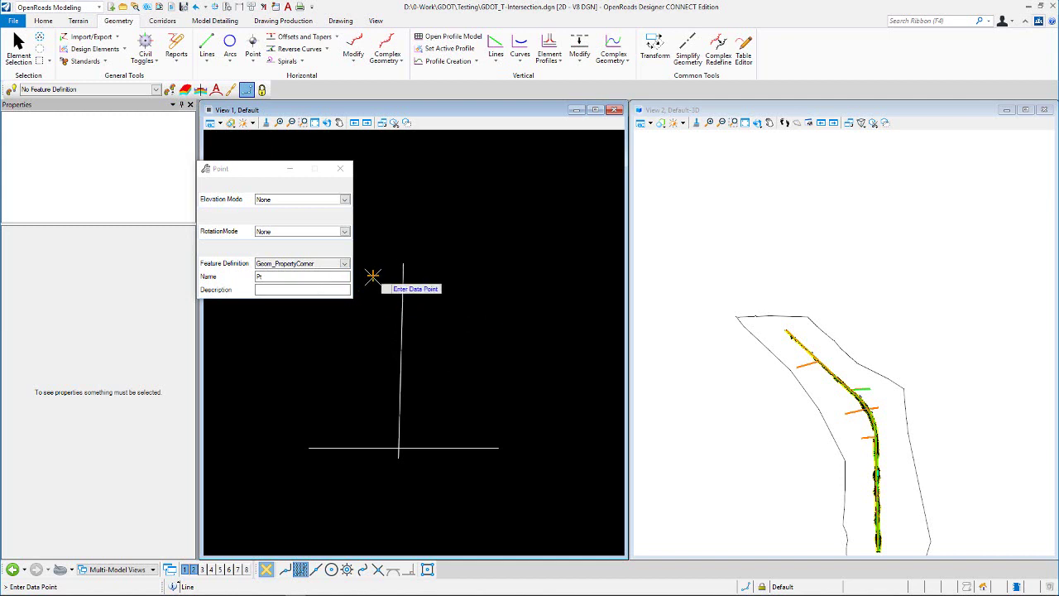
{"action": "left_click", "coordinate": [445, 318]}
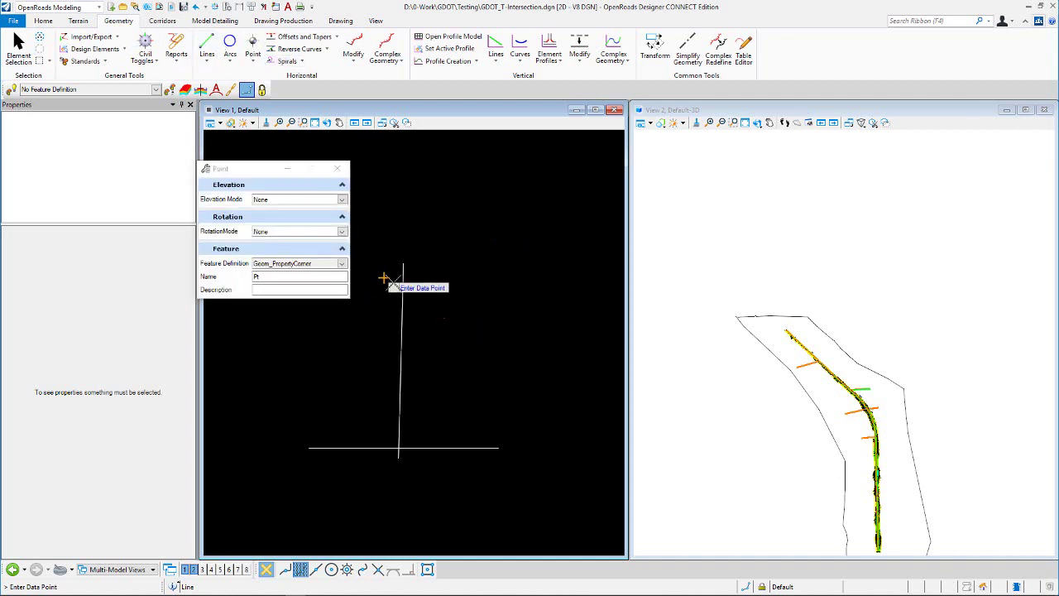
- Place a second point just below the first one, using the PROP_E_RWU feature definition from the Property group
{"action": "left_click", "coordinate": [341, 264]}
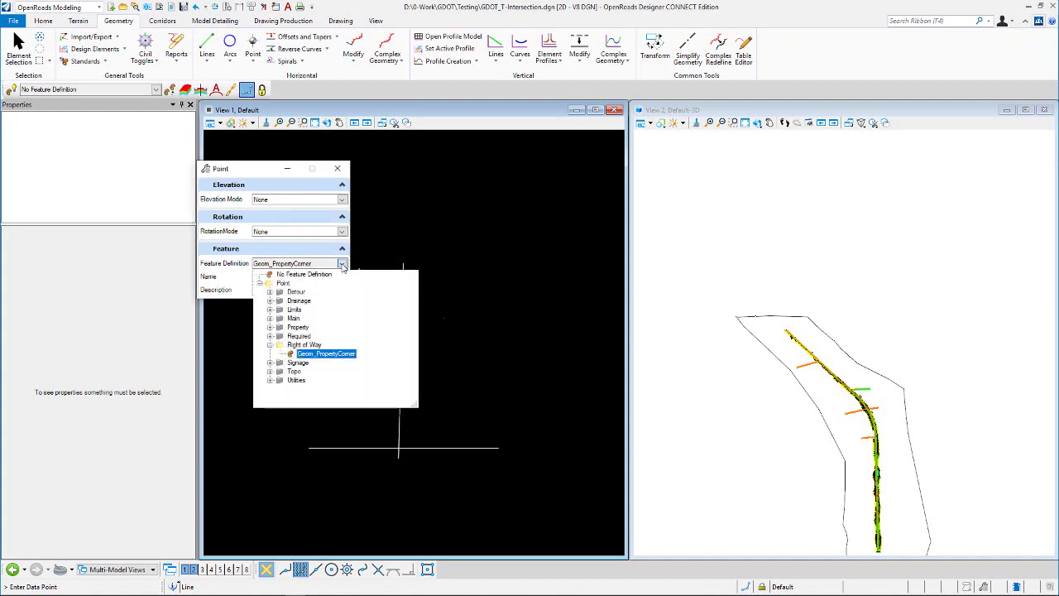
{"action": "left_click", "coordinate": [271, 328]}
{"action": "scroll", "coordinate": [342, 335], "scroll_direction": "down", "scroll_amount": 1}
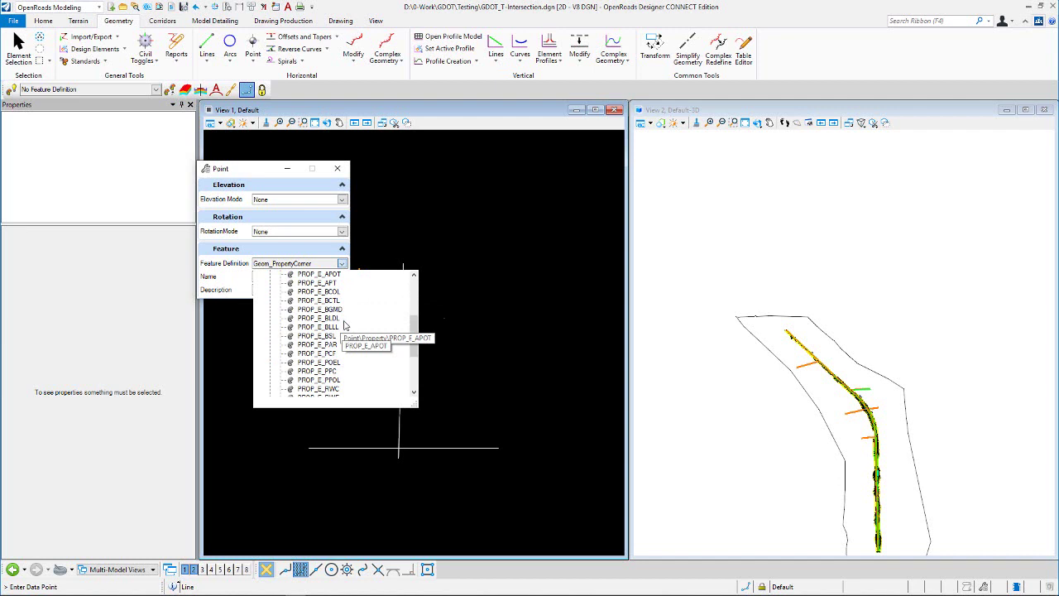
{"action": "scroll", "coordinate": [409, 328], "scroll_direction": "up", "scroll_amount": 3}
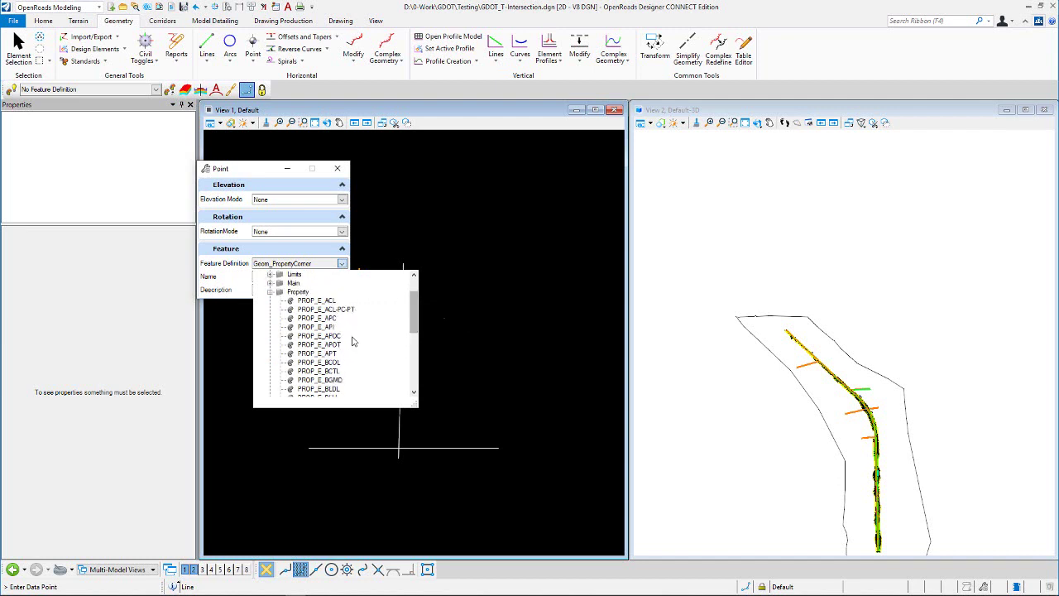
{"action": "scroll", "coordinate": [346, 358], "scroll_direction": "down", "scroll_amount": 10}
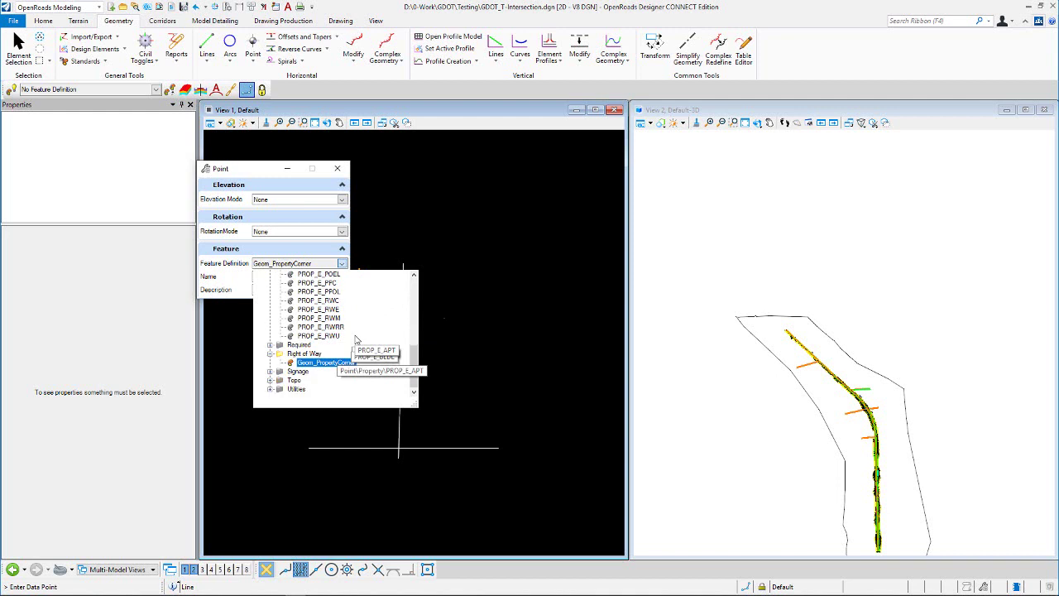
{"action": "left_click", "coordinate": [439, 345]}
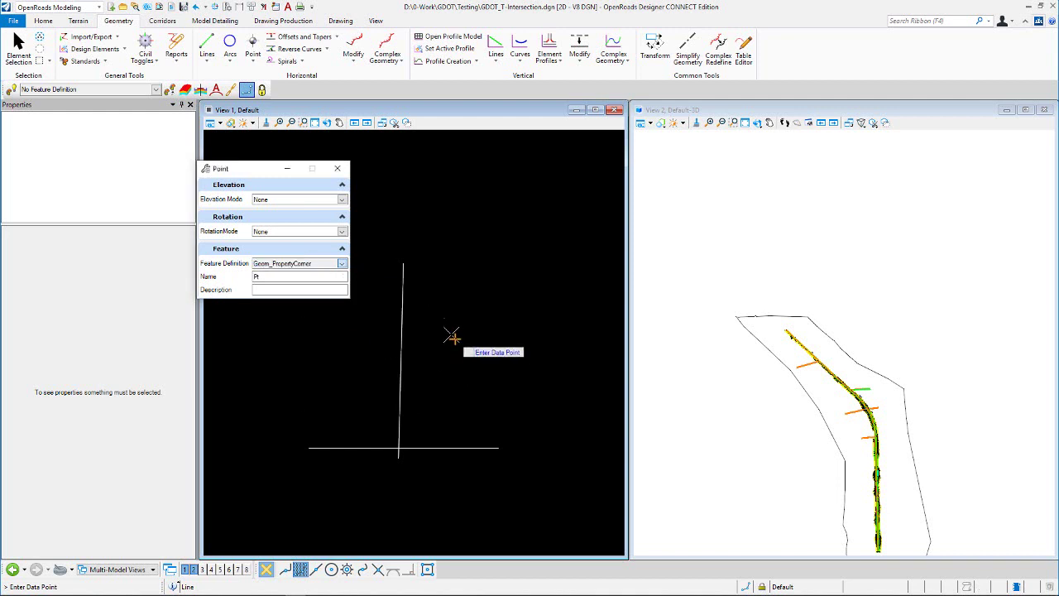
{"action": "left_click", "coordinate": [450, 334]}
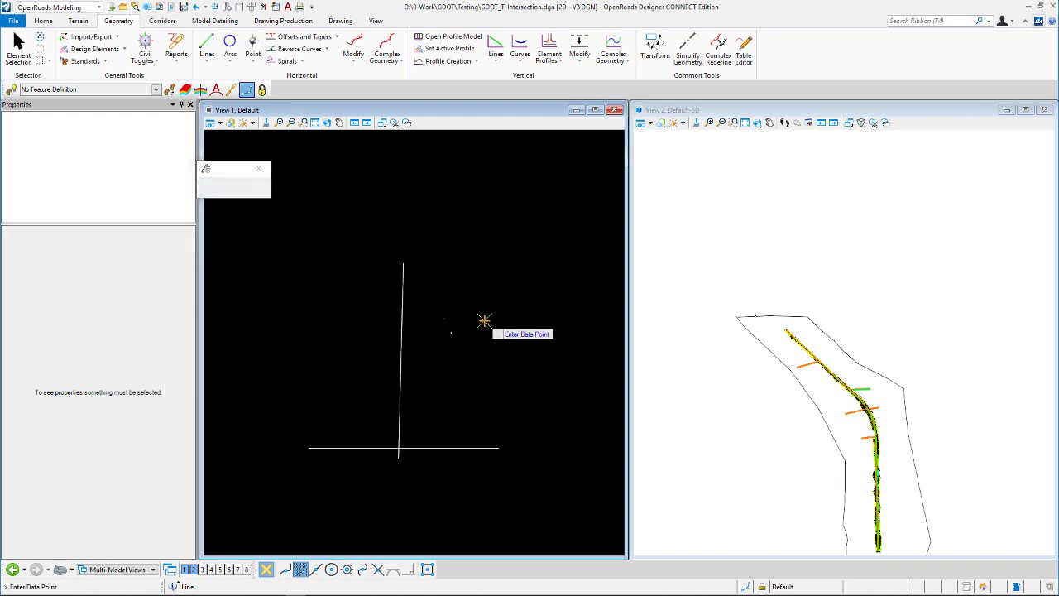
- Delete the upper of the two points and examine the remaining point's feature definition and geometry properties
{"action": "right_click", "coordinate": [378, 232]}
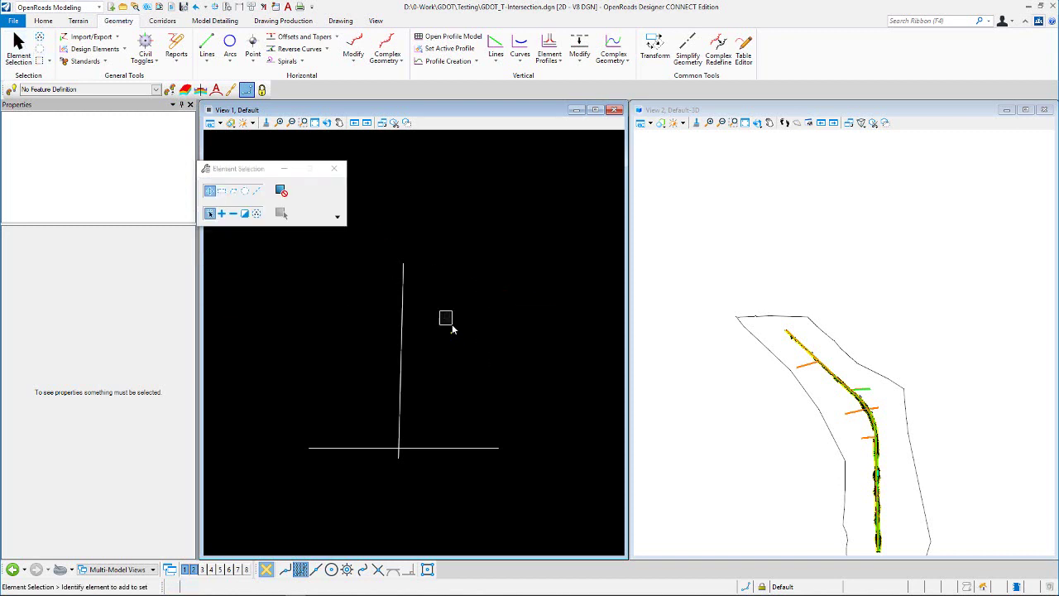
{"action": "left_click", "coordinate": [448, 320]}
{"action": "key", "text": "Delete"}
{"action": "left_click", "coordinate": [450, 335]}
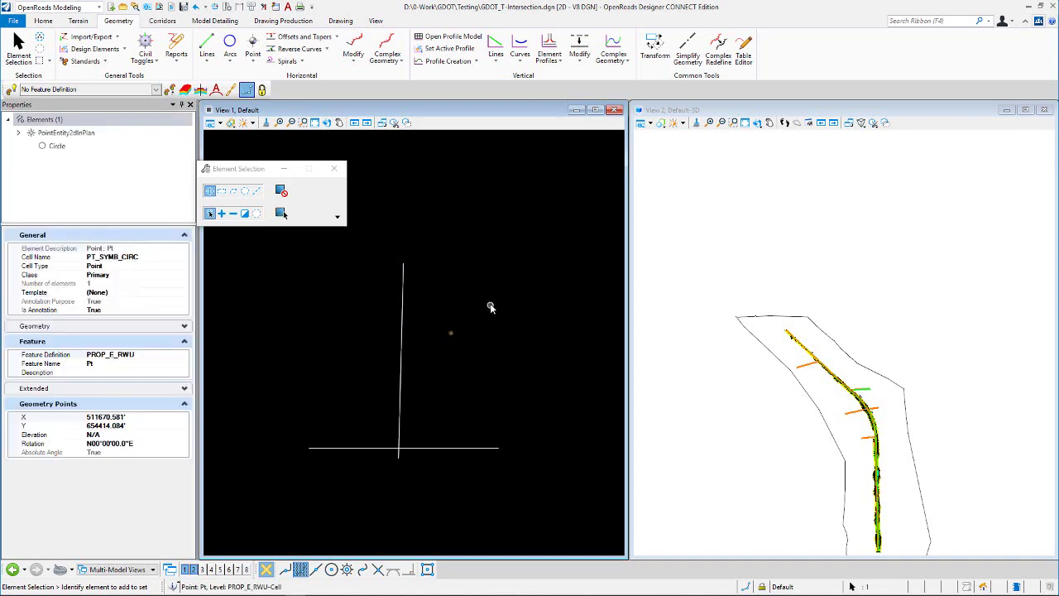
{"action": "left_click", "coordinate": [488, 303]}
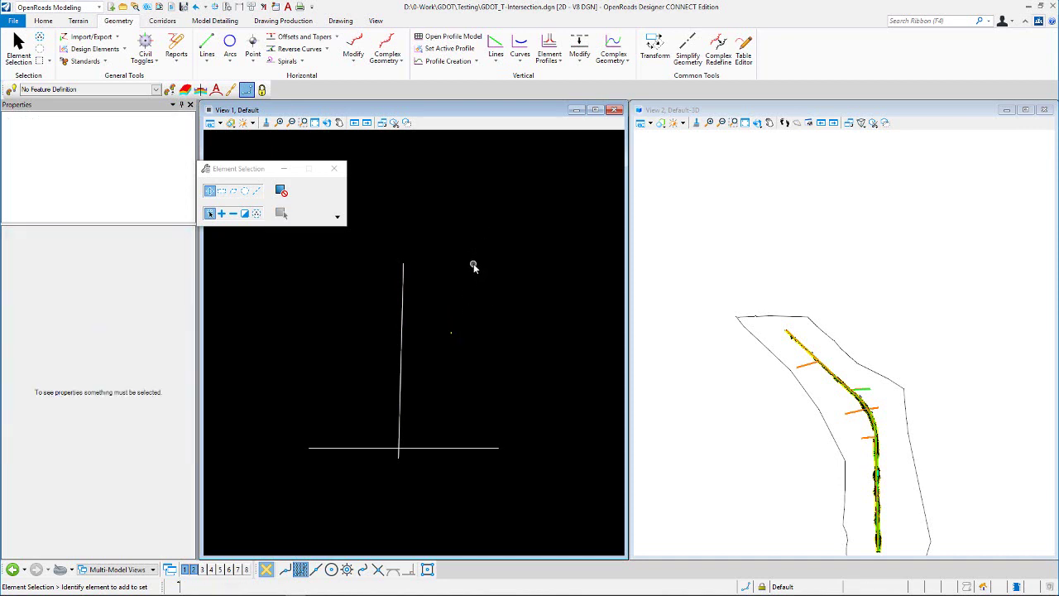
- Make Geom_Civil_Cell_Control, from the Linear Modeling Miscellaneous group, the active feature definition and turn on its use for new geometry
{"action": "left_click", "coordinate": [327, 123]}
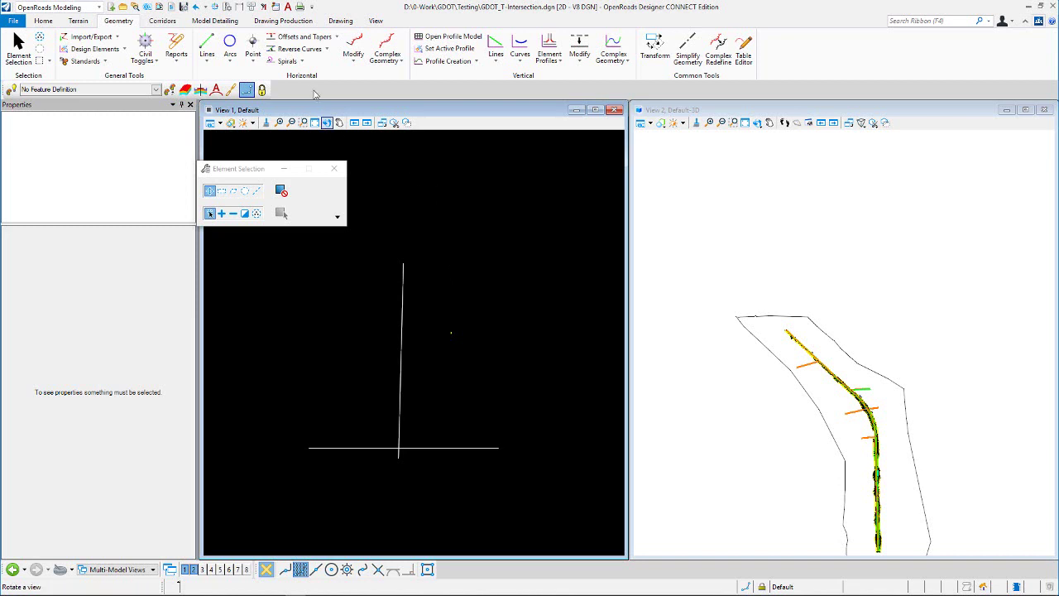
{"action": "left_click", "coordinate": [155, 89]}
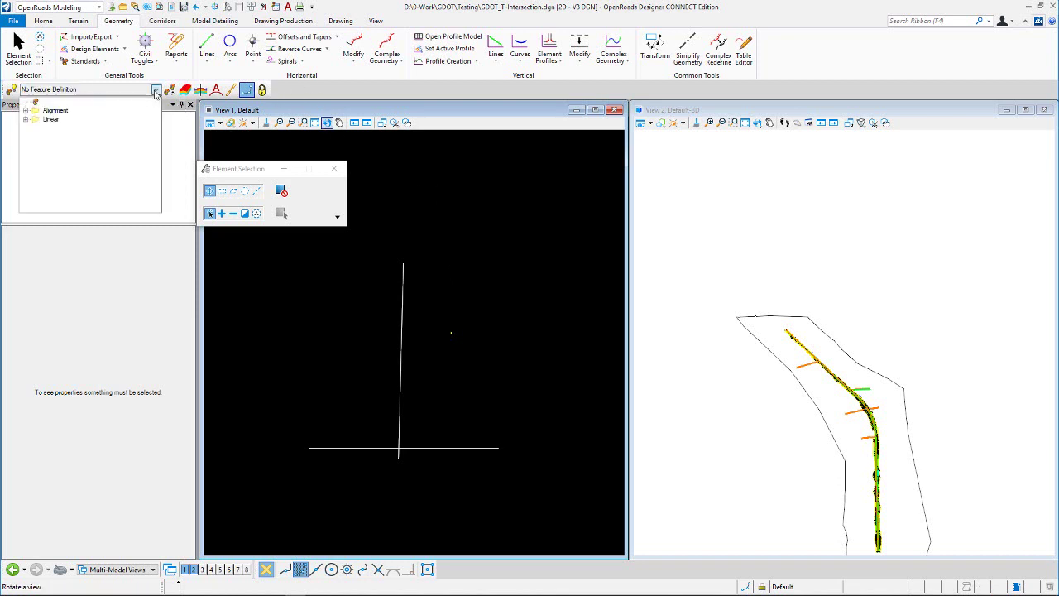
{"action": "left_click", "coordinate": [28, 120]}
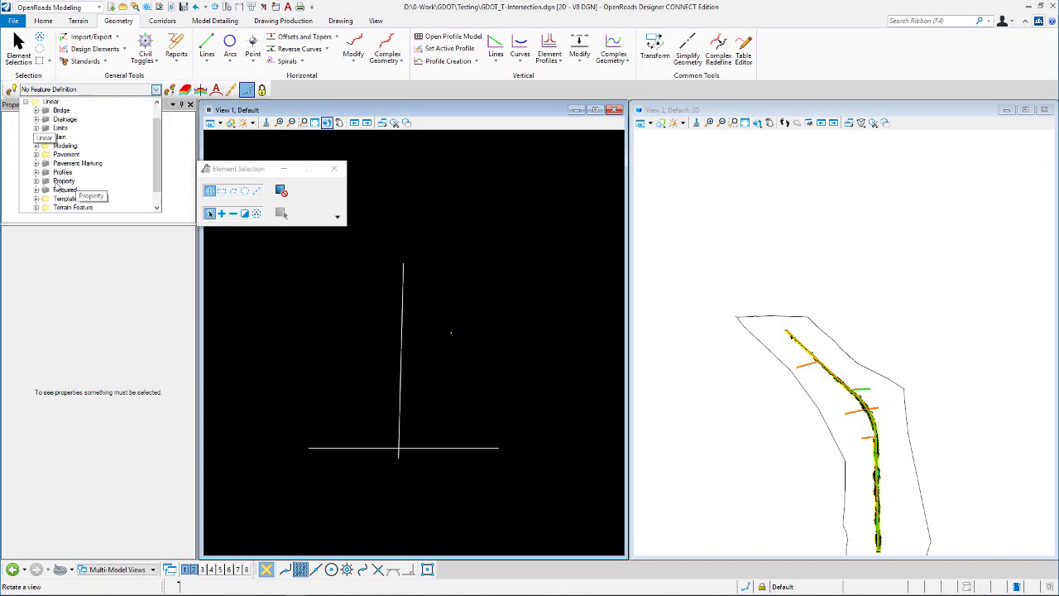
{"action": "scroll", "coordinate": [52, 184], "scroll_direction": "down", "scroll_amount": 1}
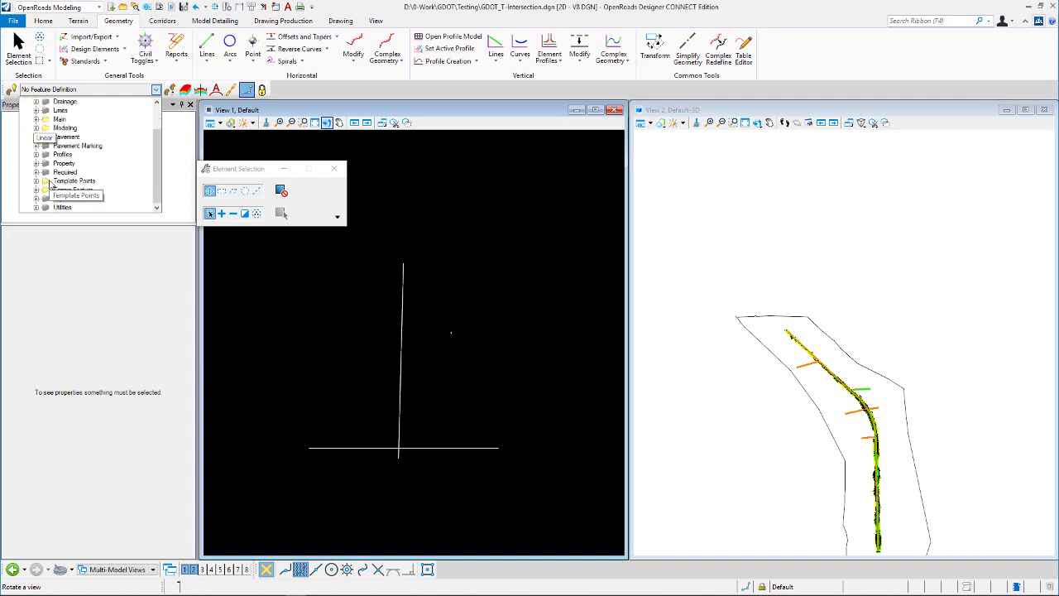
{"action": "left_click", "coordinate": [37, 129]}
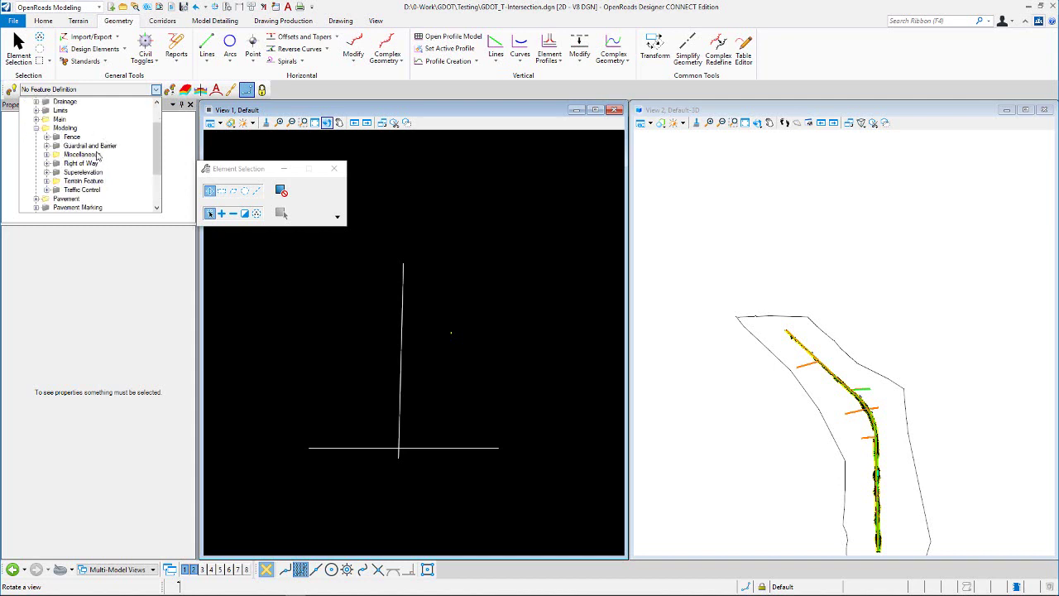
{"action": "left_click", "coordinate": [46, 155]}
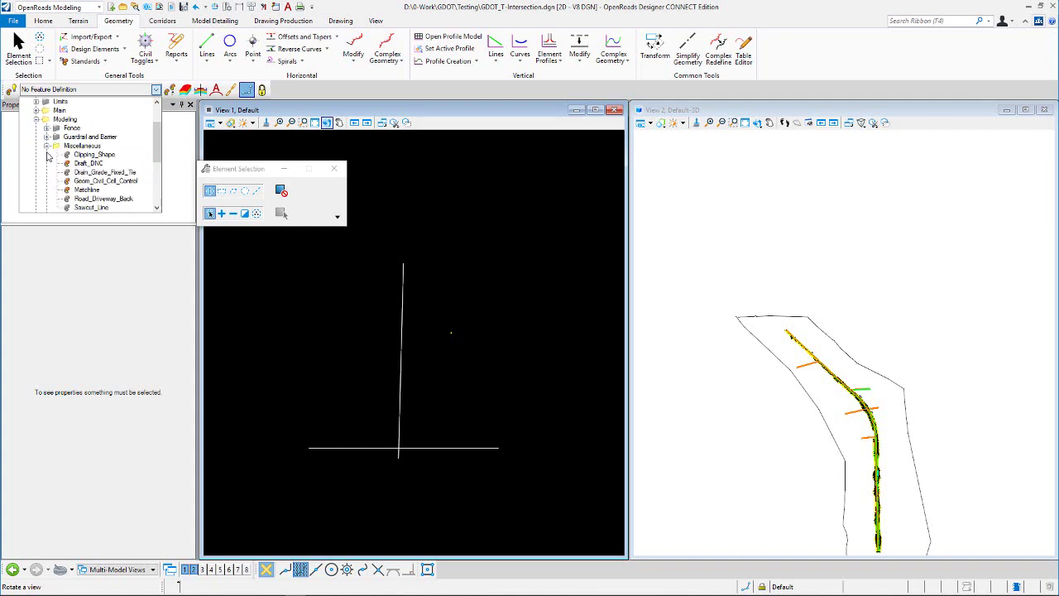
{"action": "left_click", "coordinate": [101, 182]}
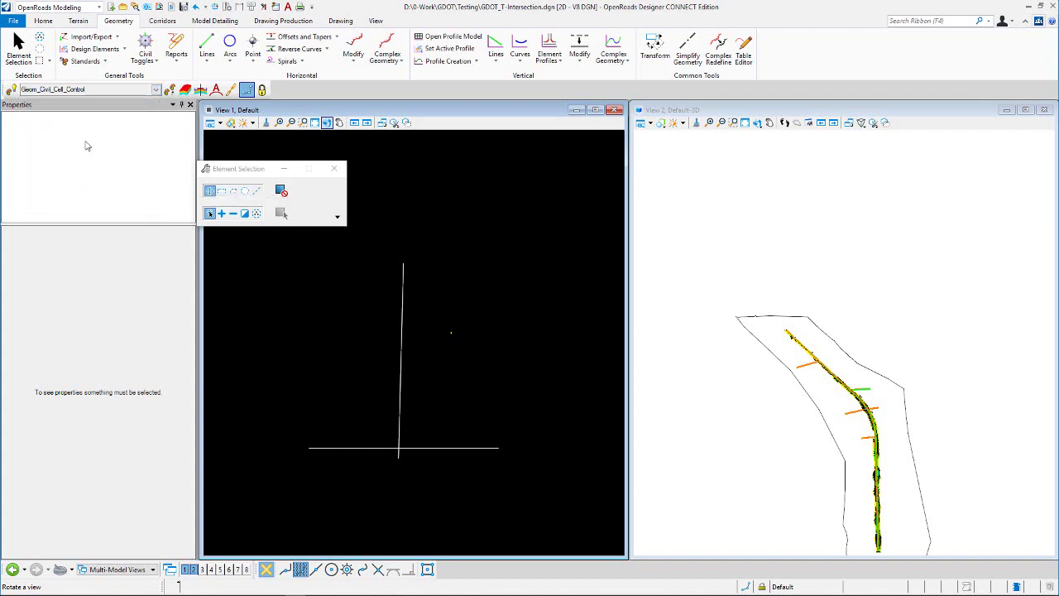
{"action": "key", "text": "Escape"}
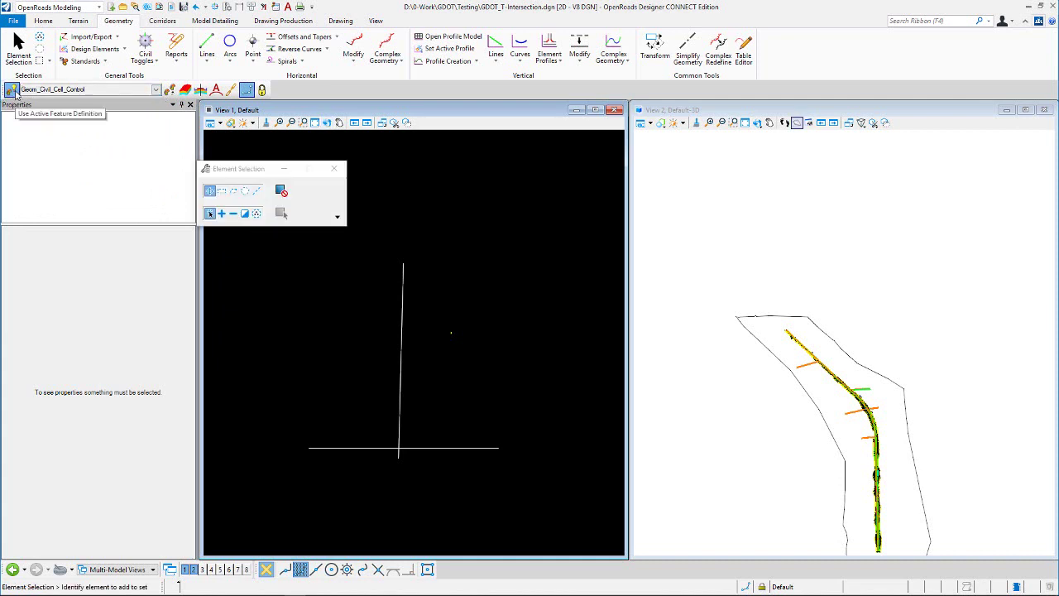
{"action": "left_click", "coordinate": [156, 90]}
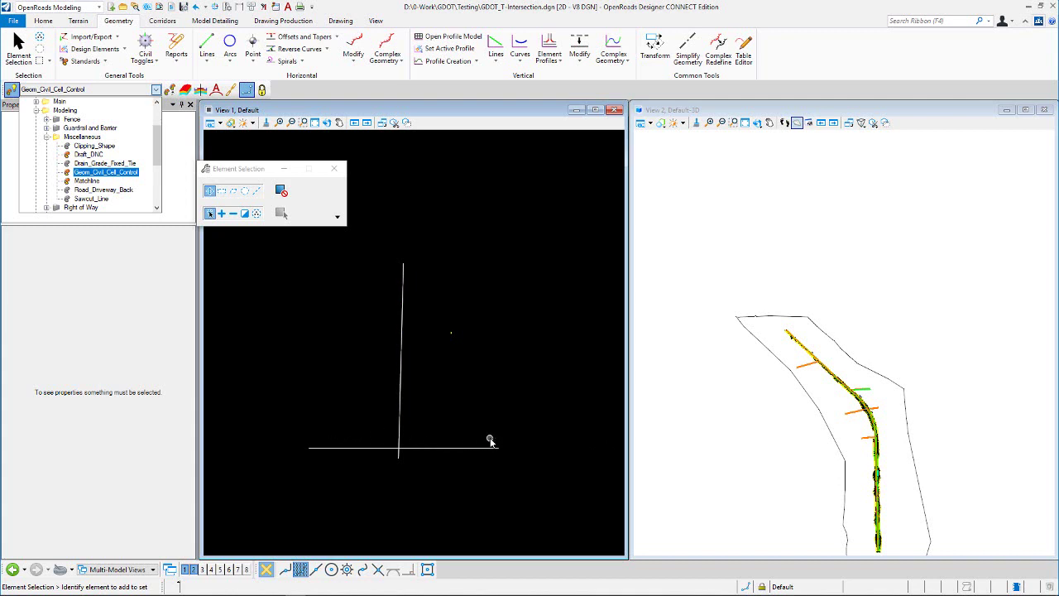
{"action": "left_click", "coordinate": [103, 172]}
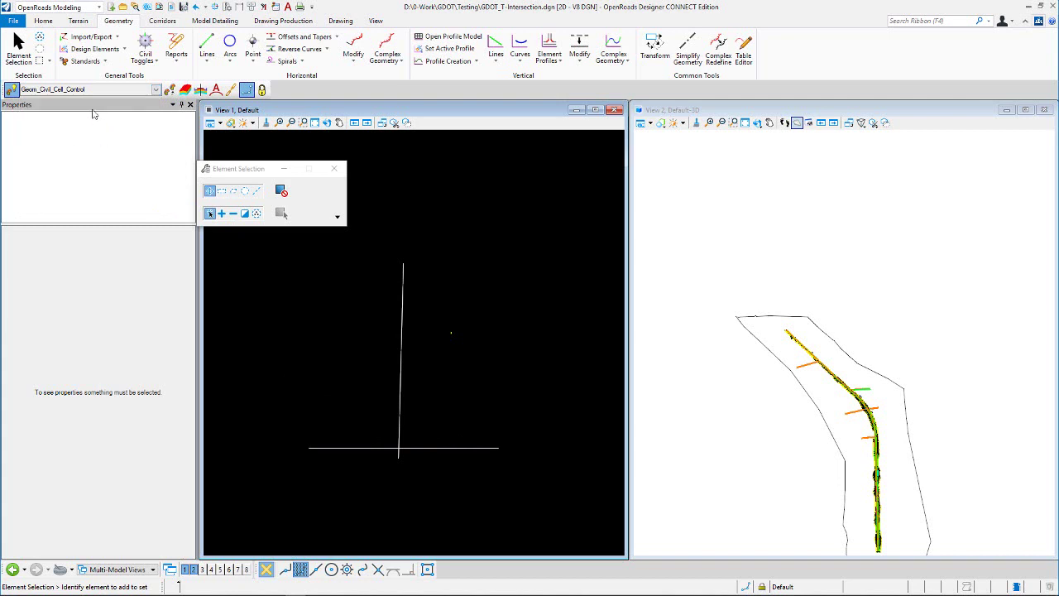
- Create a Single Offset Partial of the vertical line at offset 0, from its intersection with the horizontal line up to the property point
{"action": "left_click", "coordinate": [336, 37]}
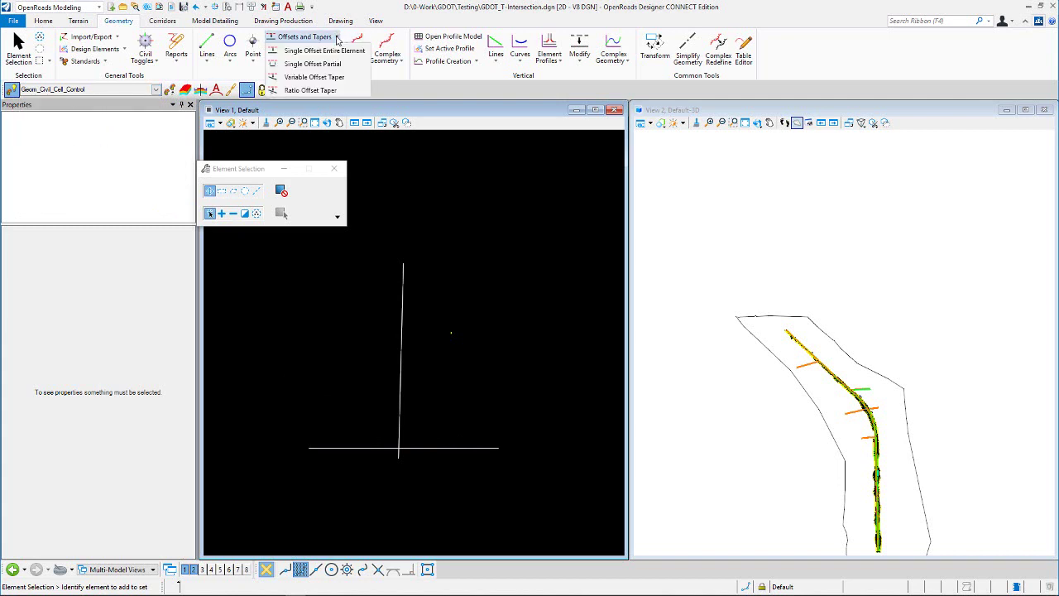
{"action": "left_click", "coordinate": [321, 66]}
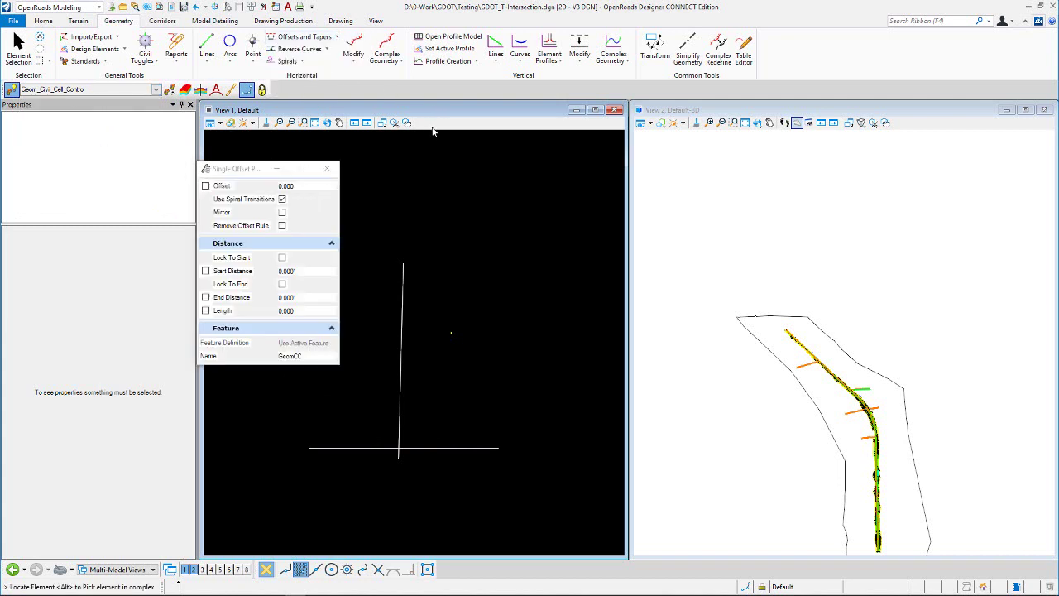
{"action": "left_click", "coordinate": [205, 185]}
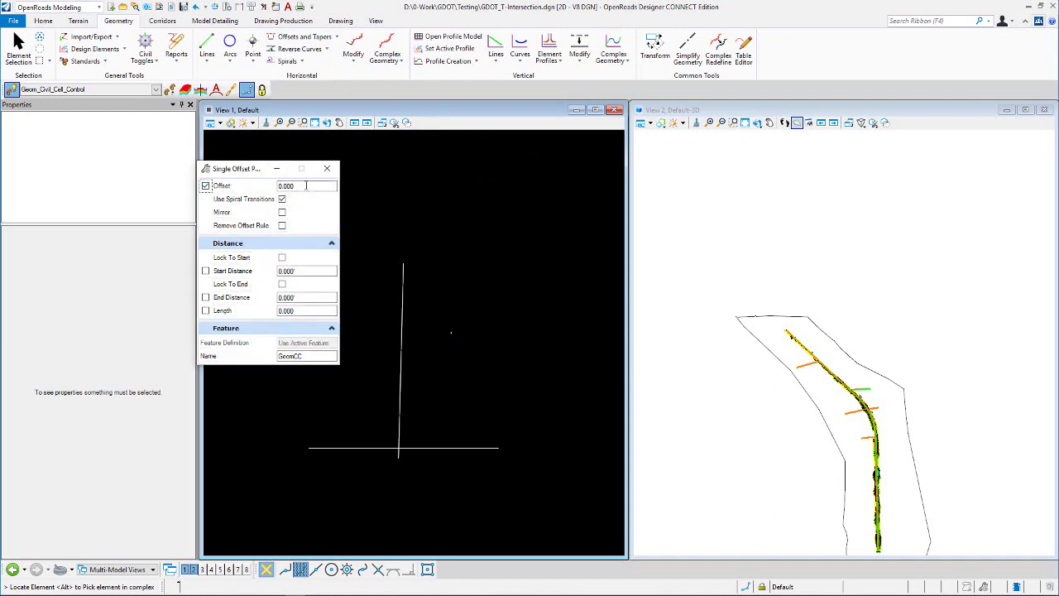
{"action": "left_click", "coordinate": [400, 412]}
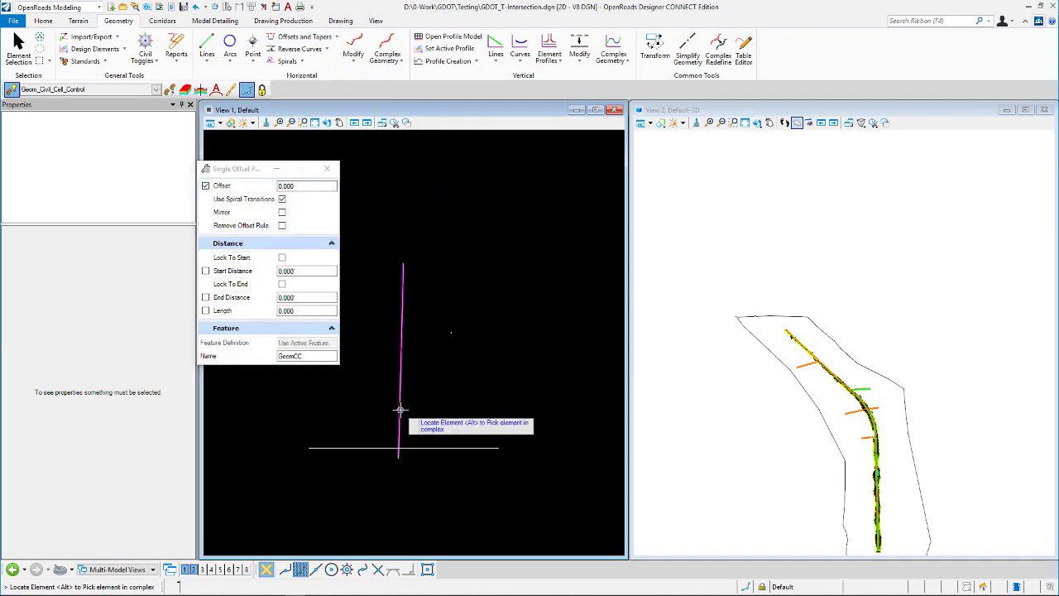
{"action": "left_click", "coordinate": [434, 411]}
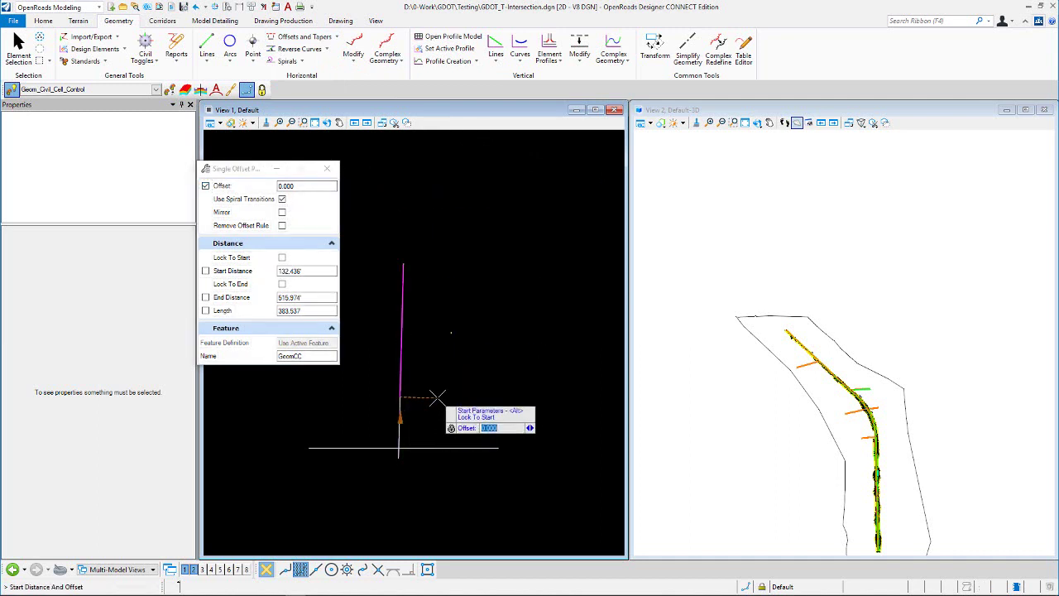
{"action": "left_click", "coordinate": [364, 539]}
{"action": "left_click", "coordinate": [378, 569]}
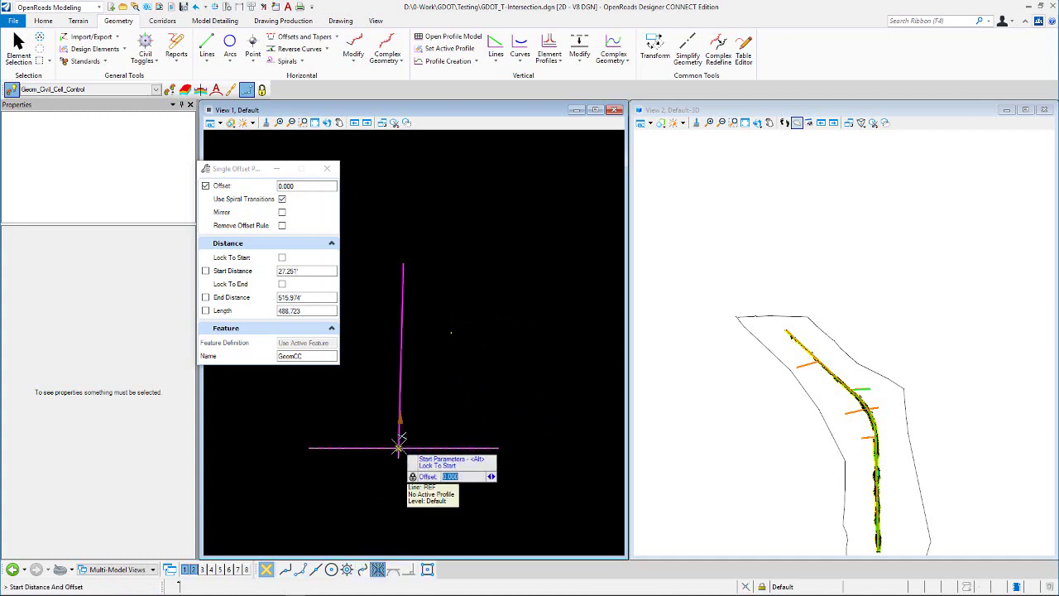
{"action": "left_click", "coordinate": [398, 447]}
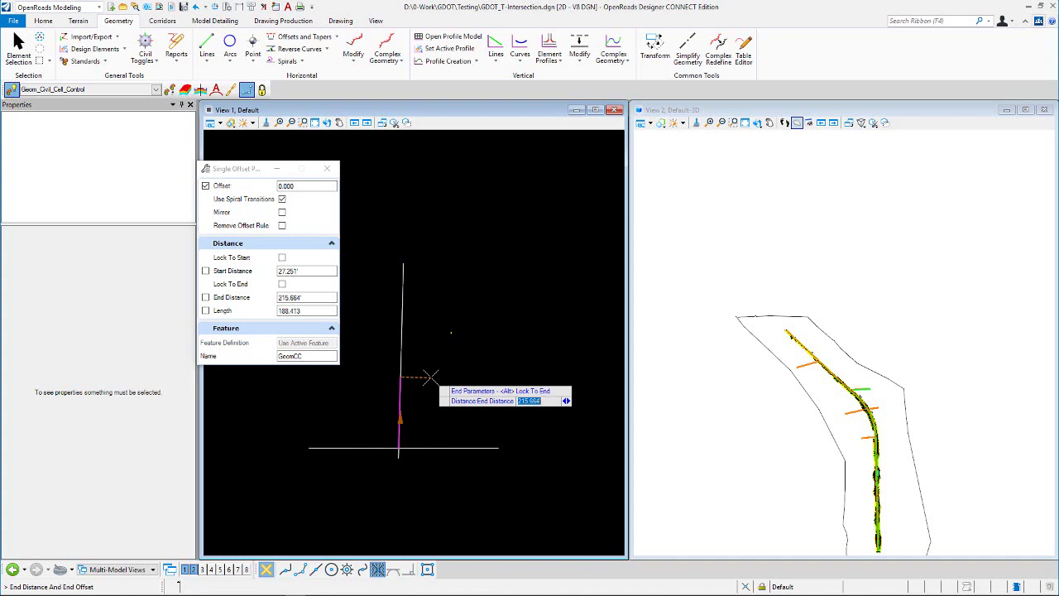
{"action": "key", "text": "Right"}
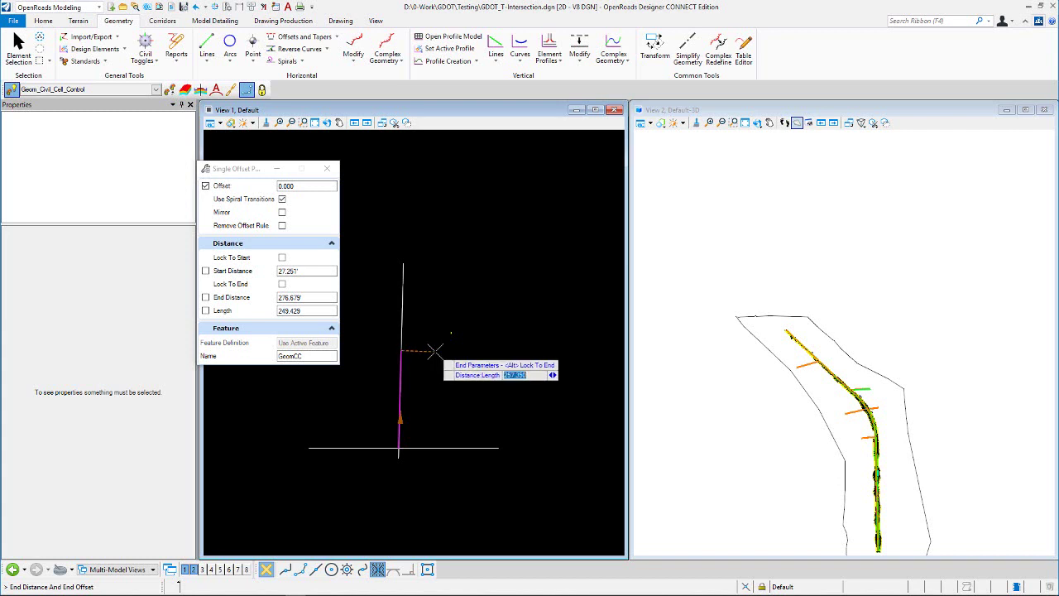
{"action": "left_click", "coordinate": [347, 569]}
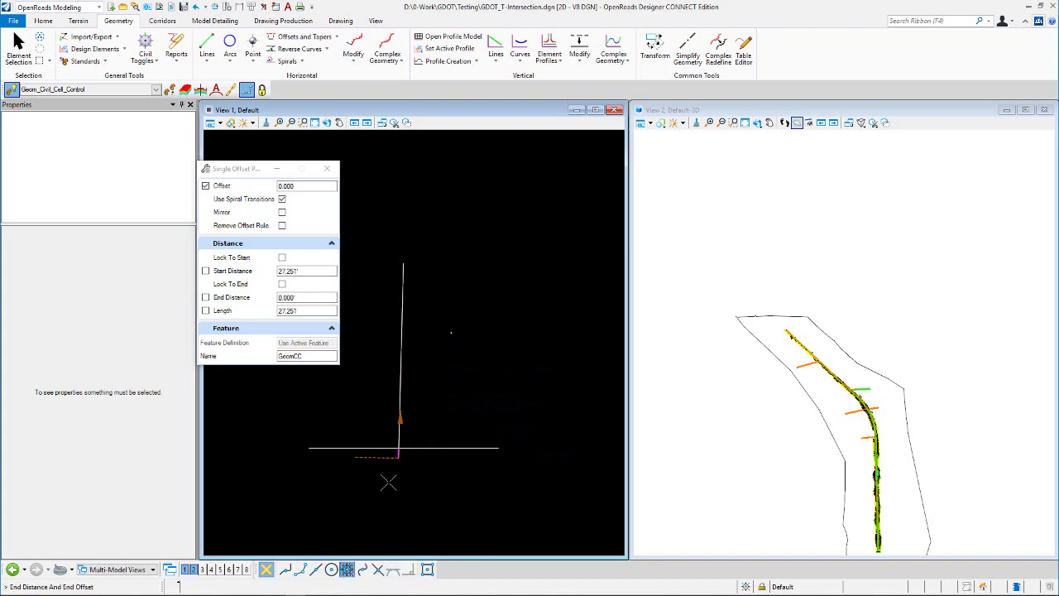
{"action": "left_click", "coordinate": [389, 480]}
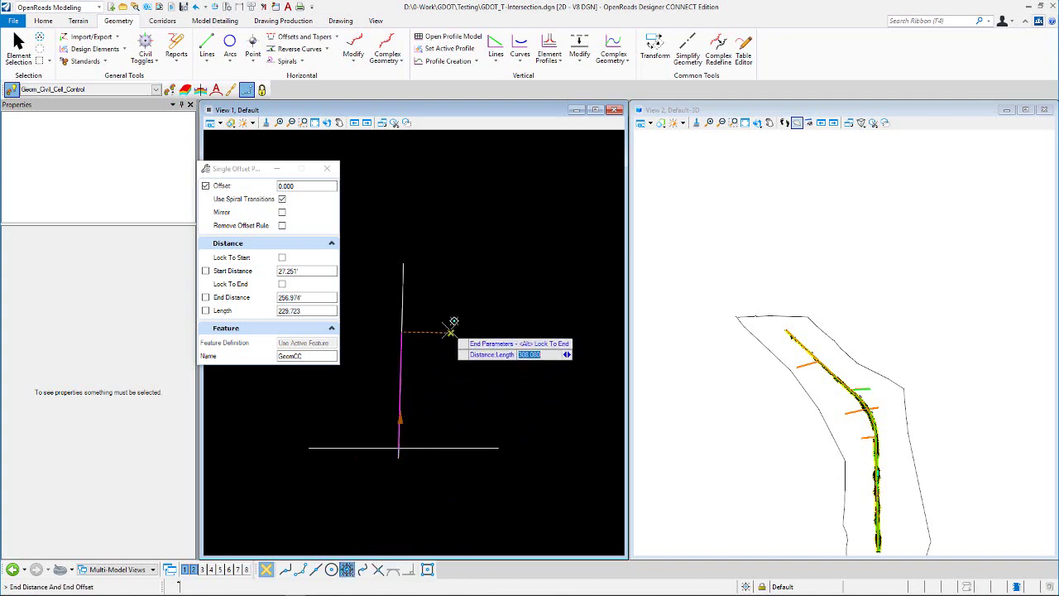
{"action": "left_click", "coordinate": [450, 331]}
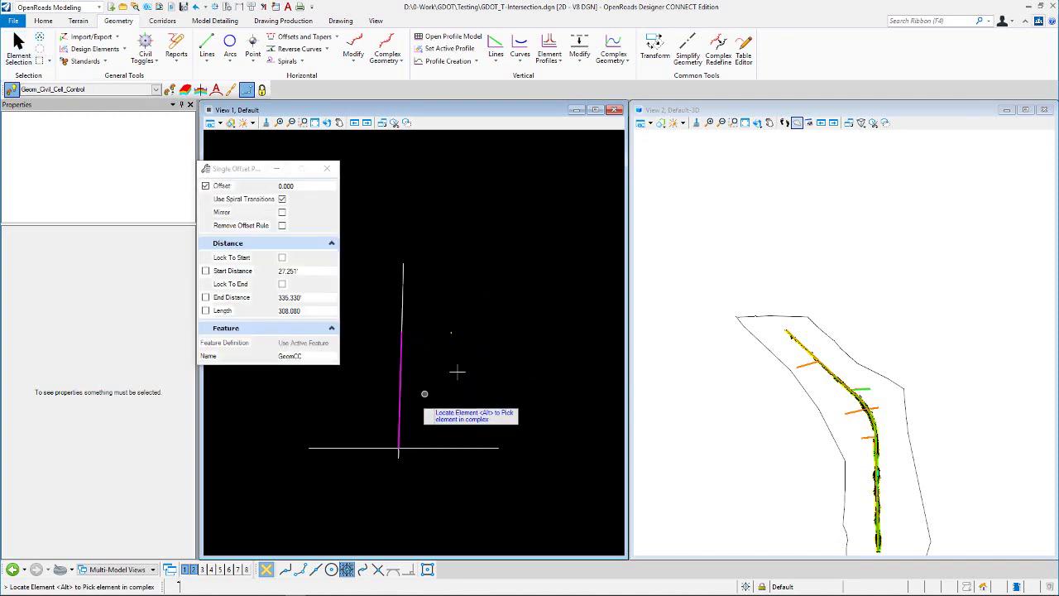
- Set the feature name of the partial offset on the vertical line to CC_CL
{"action": "scroll", "coordinate": [518, 321], "scroll_direction": "down", "scroll_amount": 1}
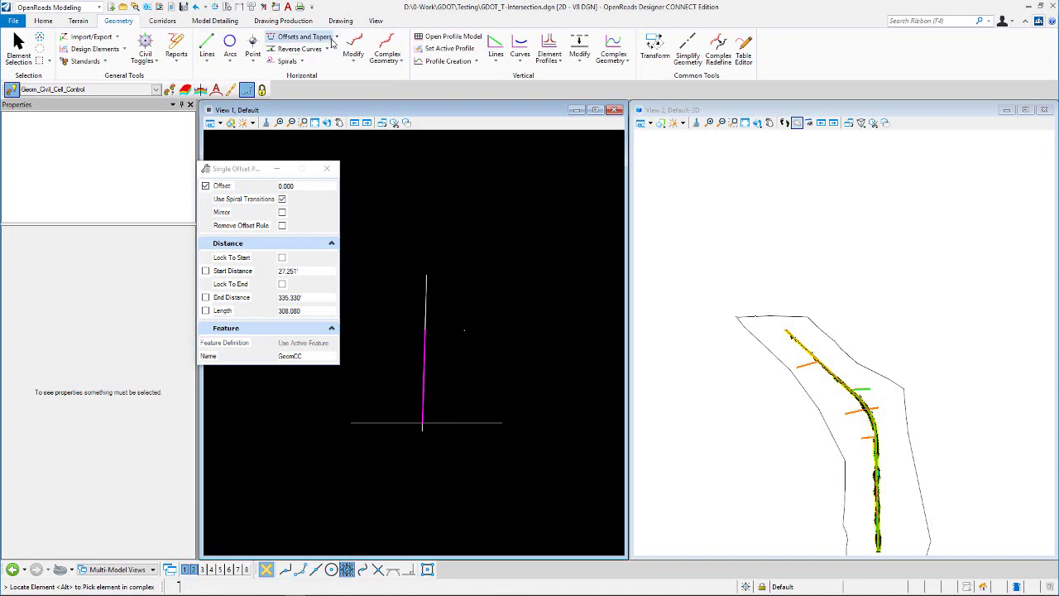
{"action": "left_click", "coordinate": [337, 36]}
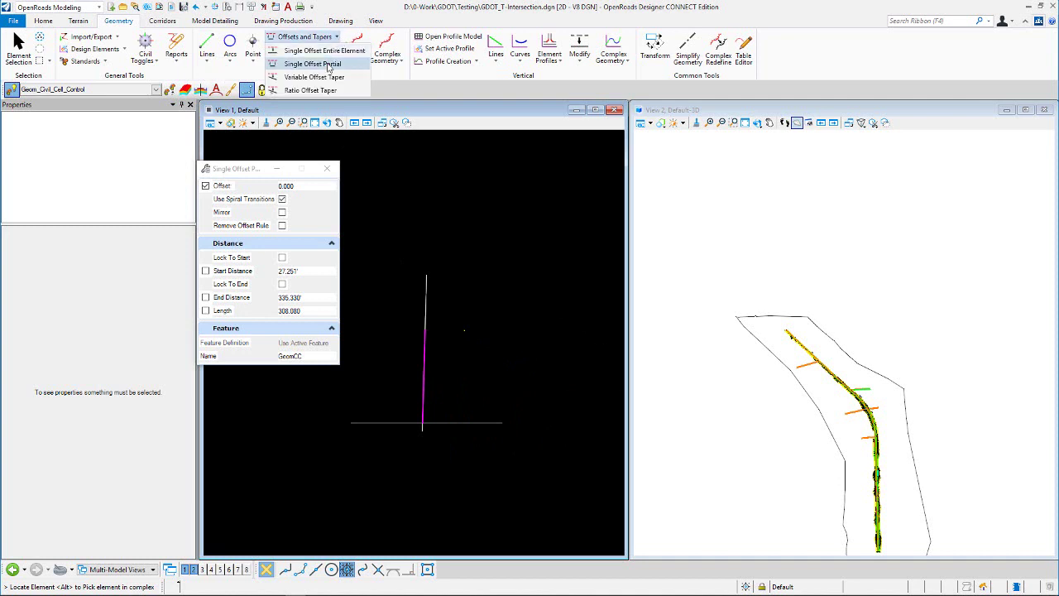
{"action": "left_click", "coordinate": [20, 45]}
{"action": "left_click", "coordinate": [422, 381]}
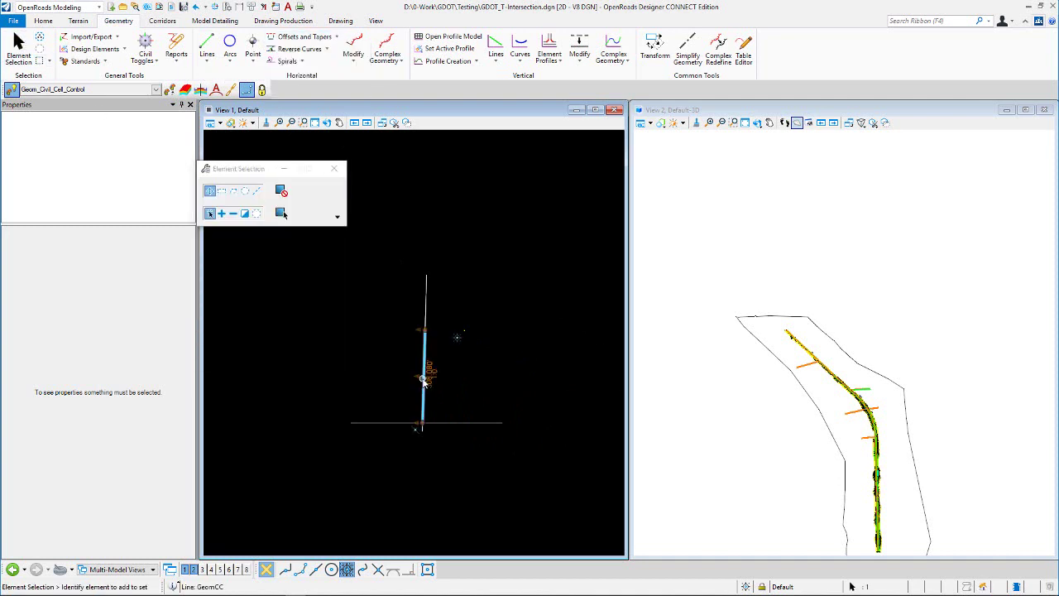
{"action": "left_click", "coordinate": [121, 372]}
{"action": "left_click", "coordinate": [122, 372]}
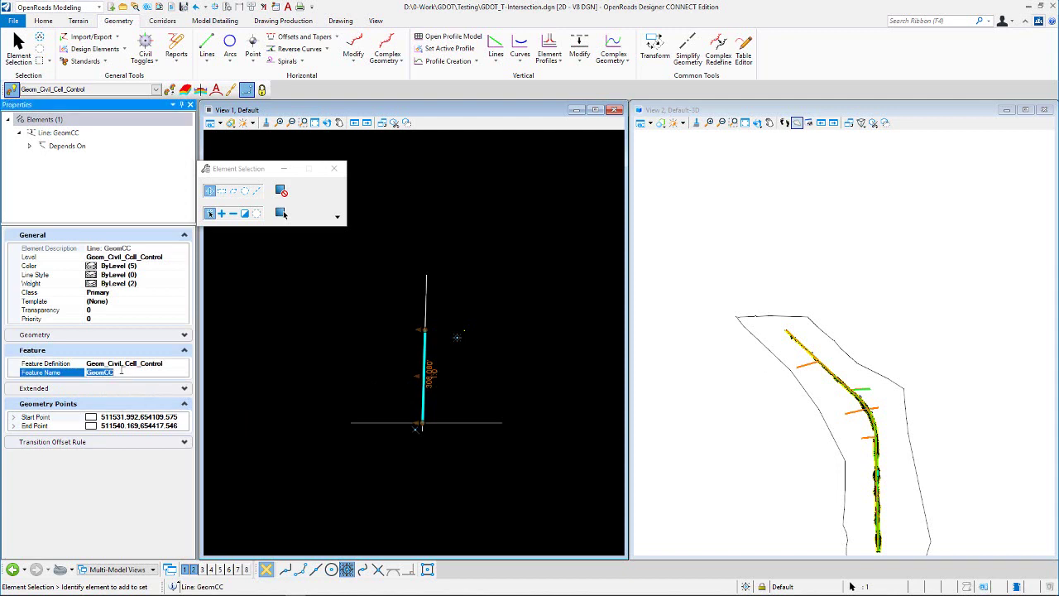
{"action": "type", "text": "CC_CL"}
{"action": "key", "text": "Return"}
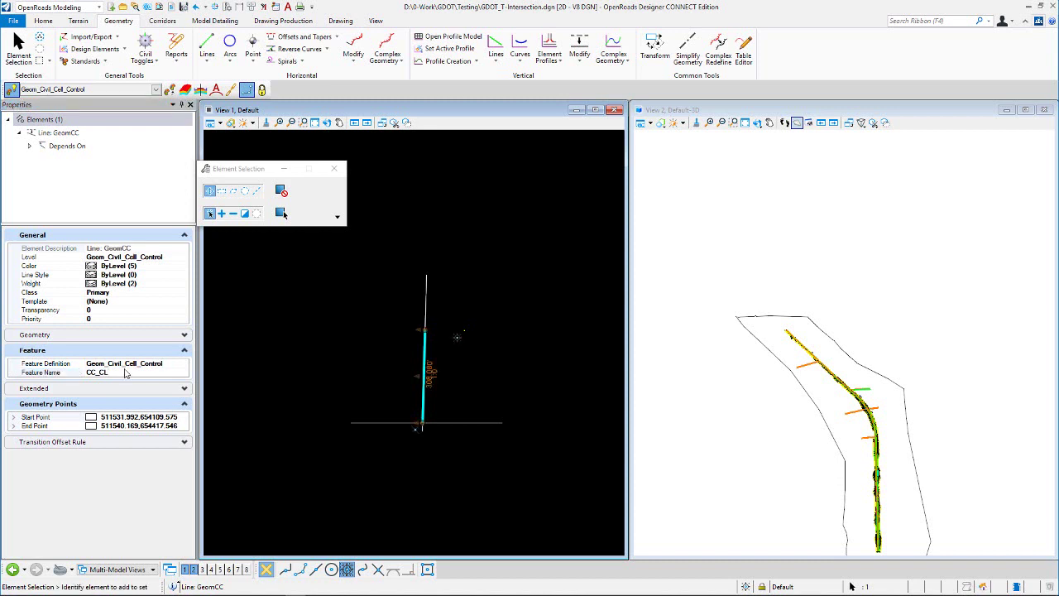
{"action": "left_click", "coordinate": [226, 347]}
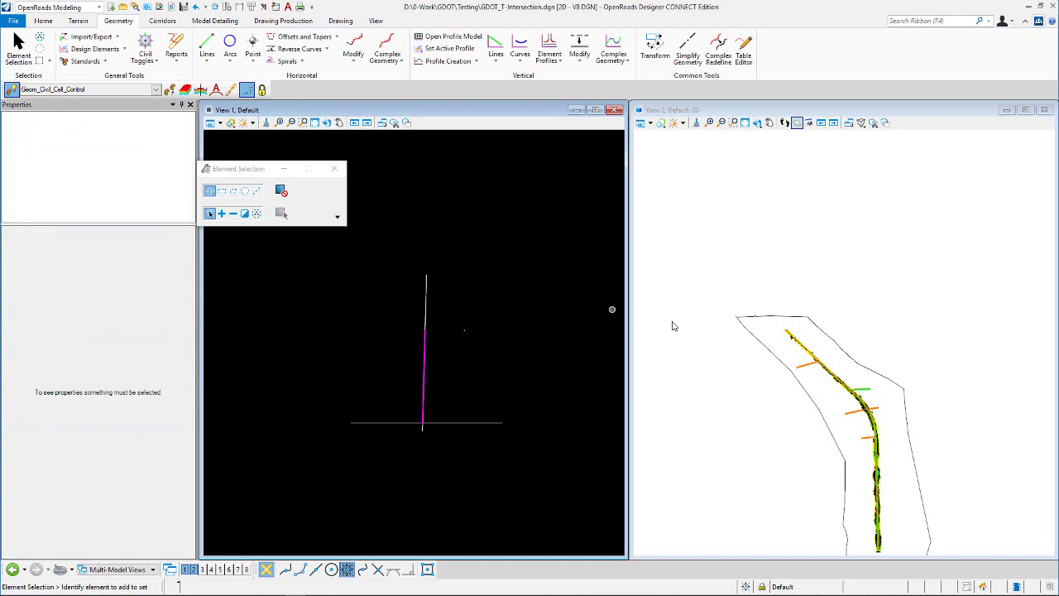
{"action": "scroll", "coordinate": [811, 404], "scroll_direction": "down", "scroll_amount": 4}
{"action": "scroll", "coordinate": [451, 327], "scroll_direction": "down", "scroll_amount": 4}
{"action": "scroll", "coordinate": [453, 328], "scroll_direction": "down", "scroll_amount": 5}
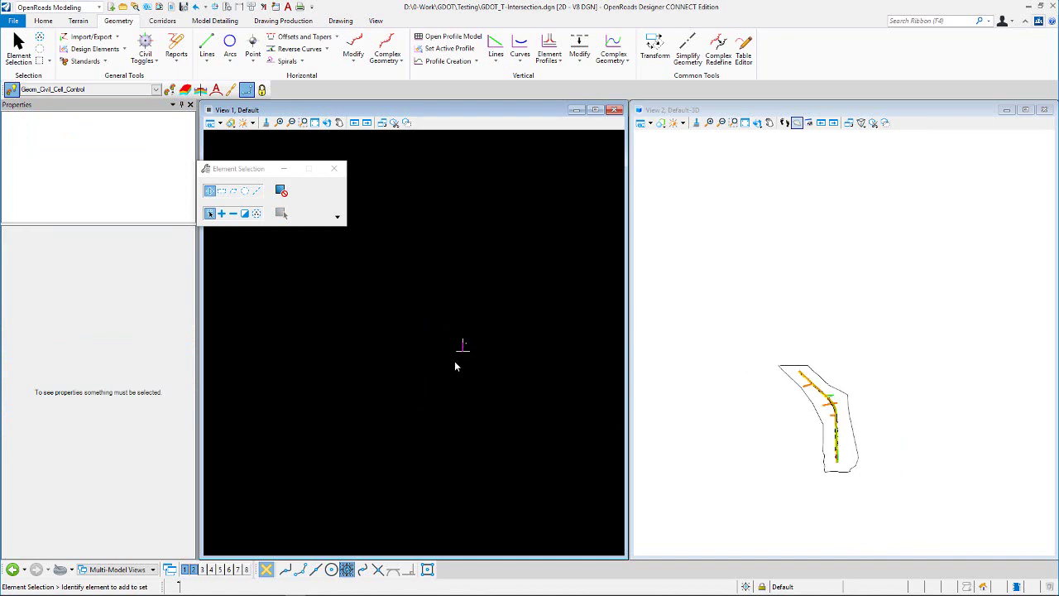
{"action": "scroll", "coordinate": [796, 411], "scroll_direction": "down", "scroll_amount": 2}
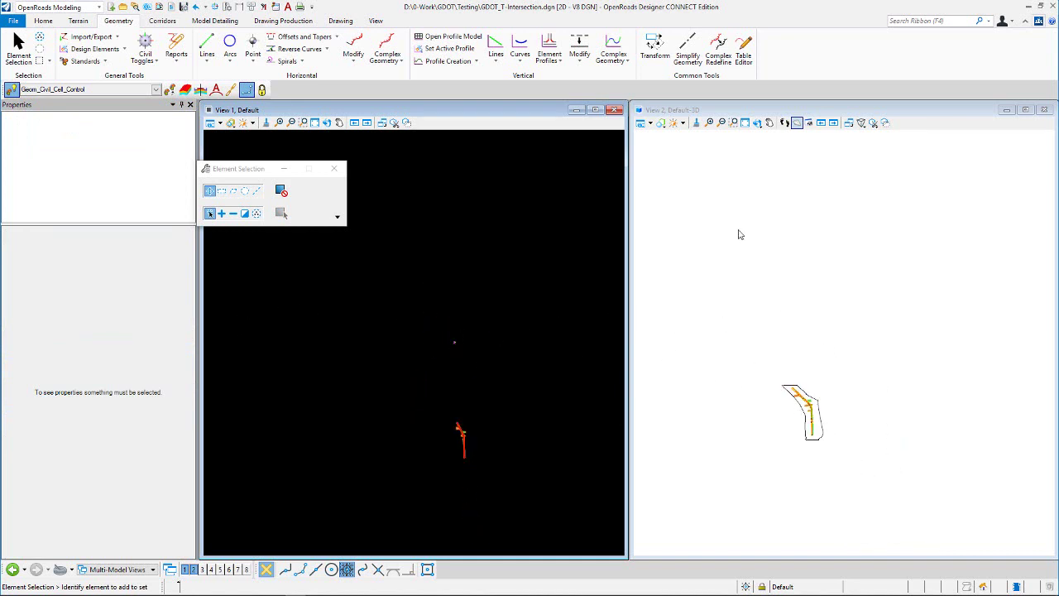
{"action": "scroll", "coordinate": [1001, 419], "scroll_direction": "down", "scroll_amount": 1}
{"action": "scroll", "coordinate": [453, 356], "scroll_direction": "up", "scroll_amount": 6}
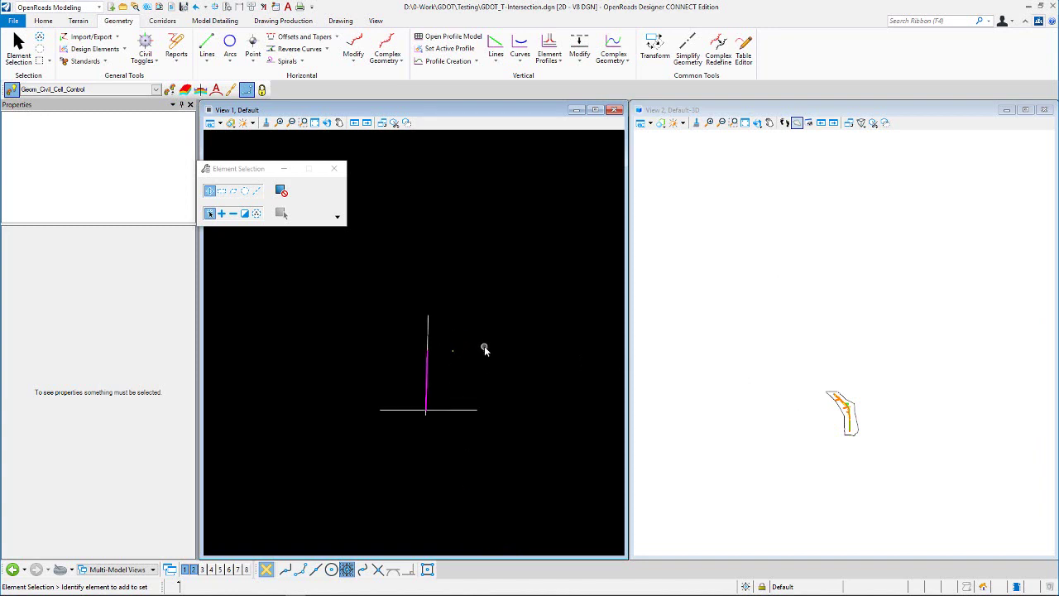
{"action": "scroll", "coordinate": [420, 387], "scroll_direction": "up", "scroll_amount": 3}
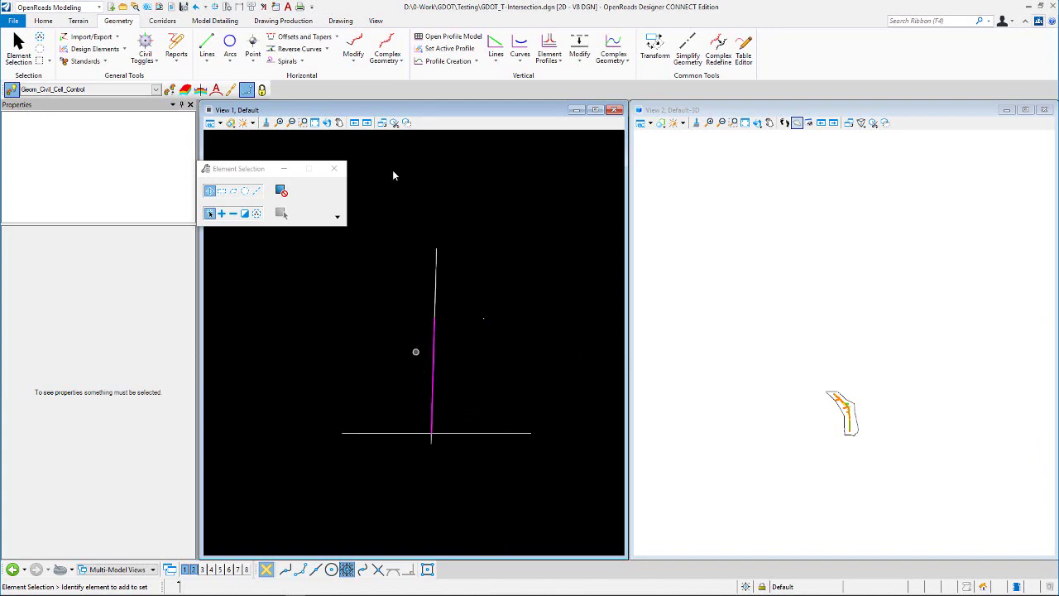
{"action": "left_click", "coordinate": [336, 38]}
{"action": "left_click", "coordinate": [319, 64]}
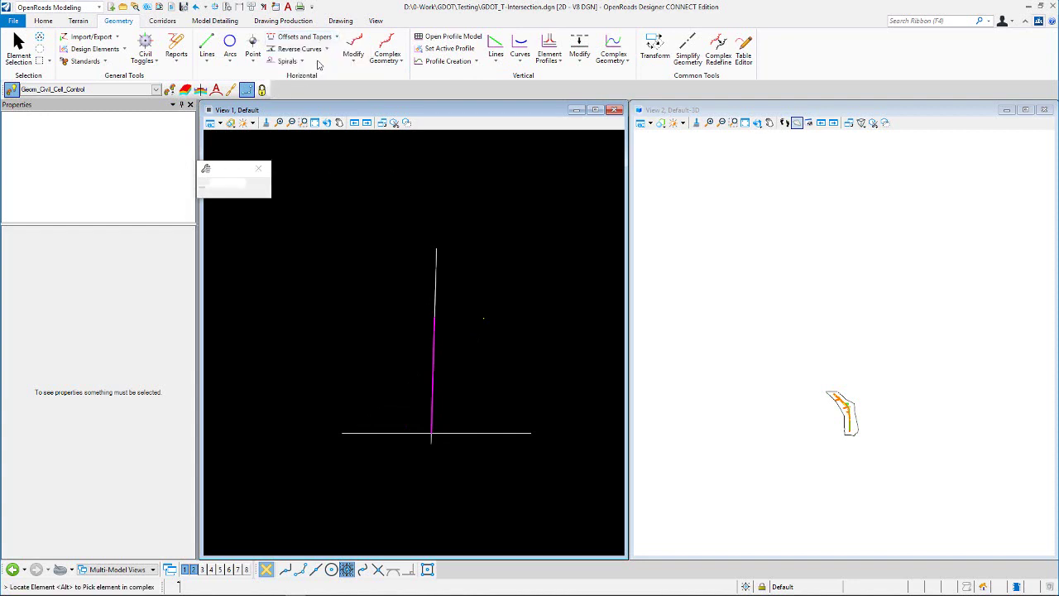
{"action": "double_click", "coordinate": [305, 356]}
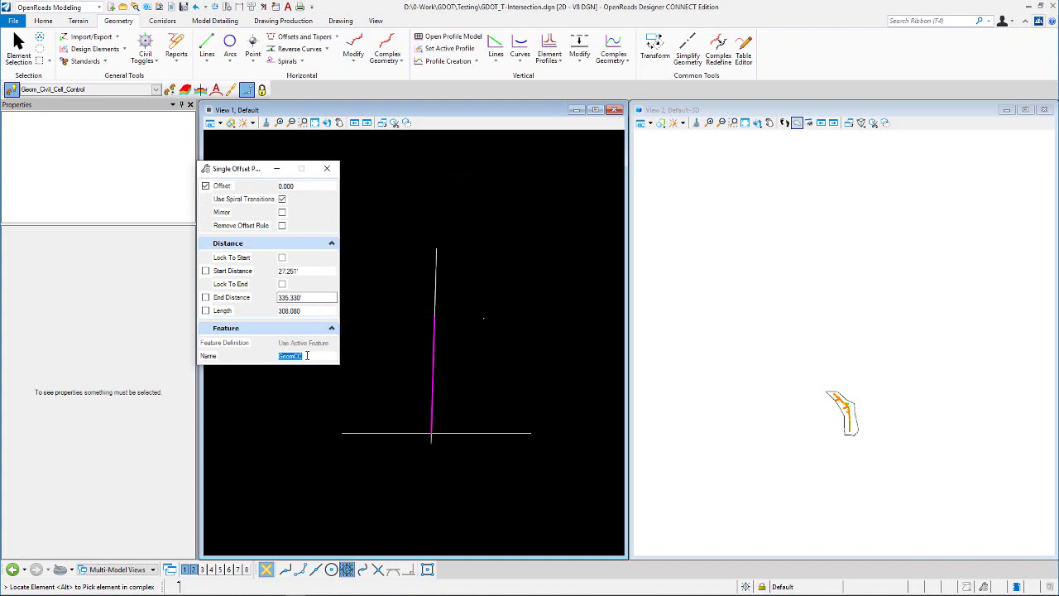
{"action": "type", "text": "T"}
{"action": "key", "text": "BackSpace"}
{"action": "type", "text": "_LT"}
{"action": "left_click", "coordinate": [383, 432]}
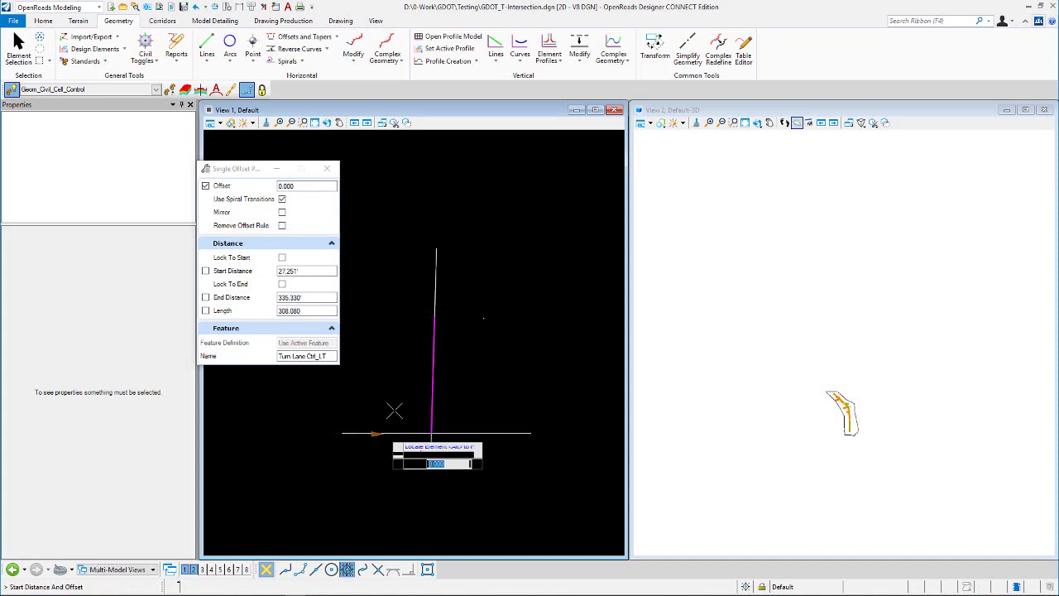
{"action": "left_click", "coordinate": [378, 569]}
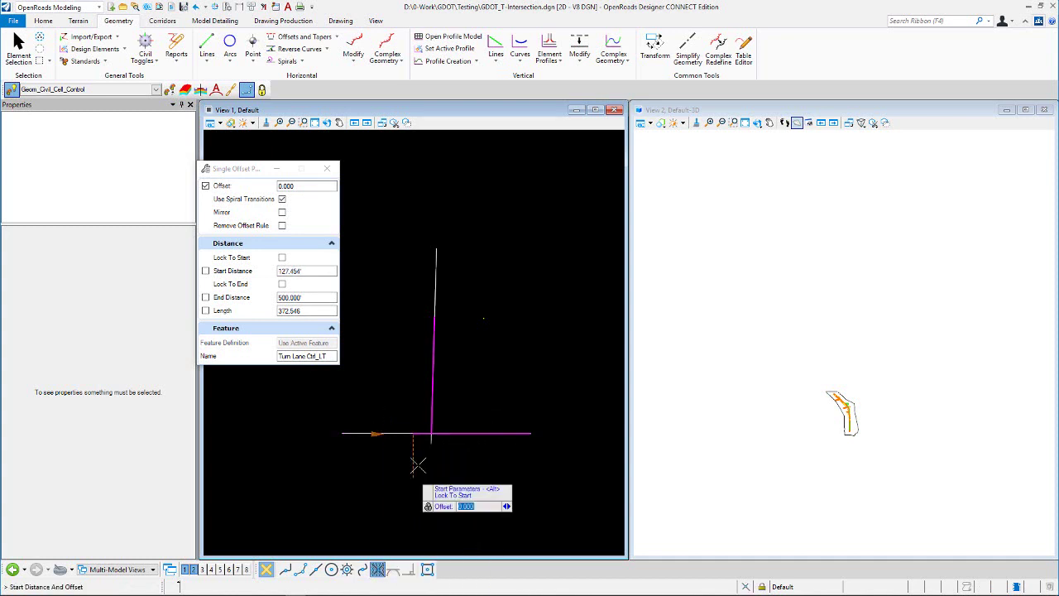
{"action": "scroll", "coordinate": [424, 440], "scroll_direction": "up", "scroll_amount": 5}
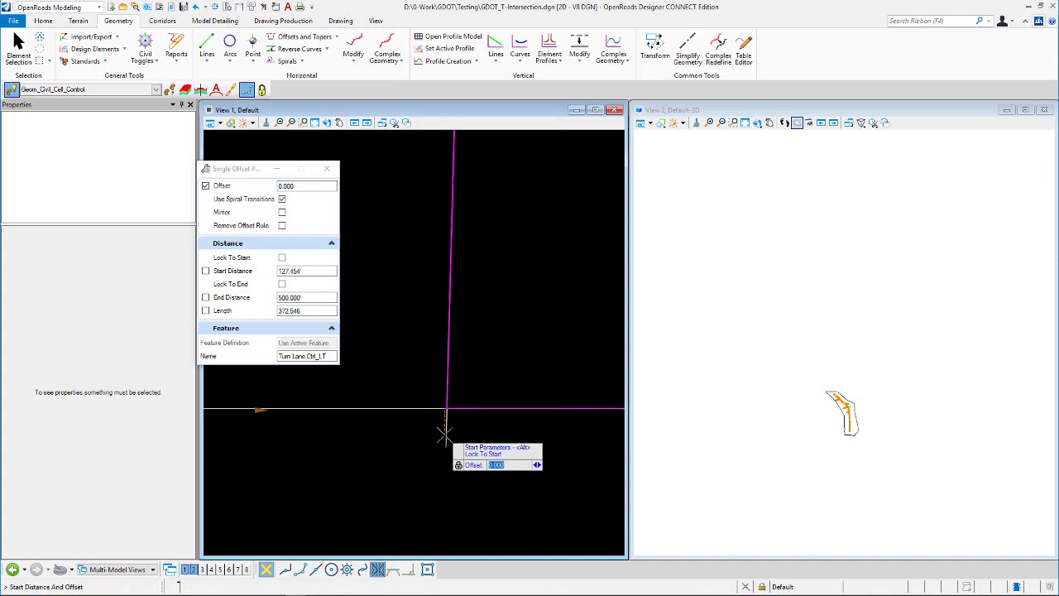
{"action": "scroll", "coordinate": [459, 435], "scroll_direction": "down", "scroll_amount": 3}
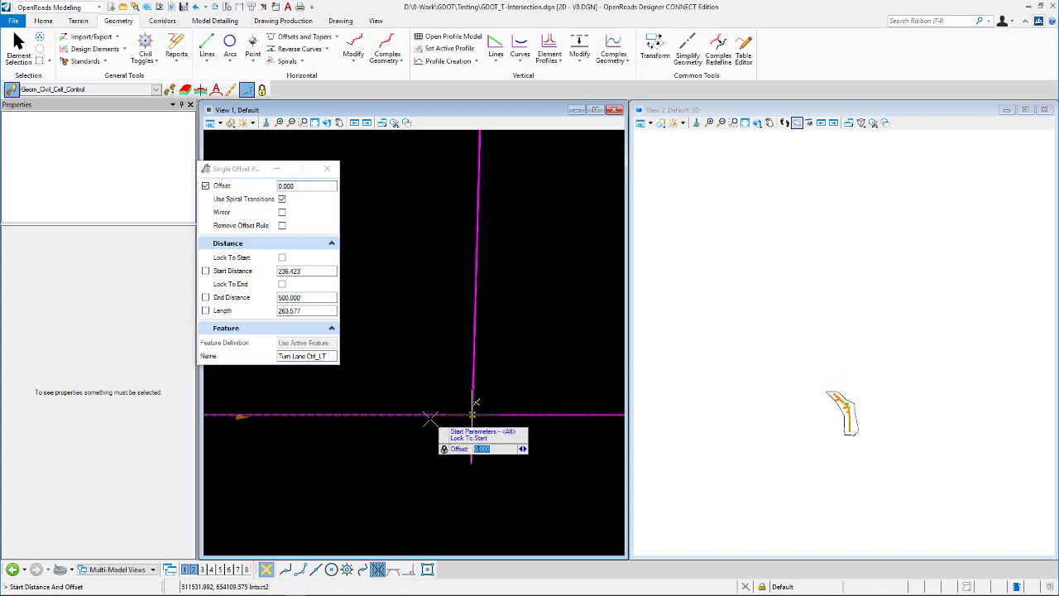
{"action": "right_click", "coordinate": [508, 343]}
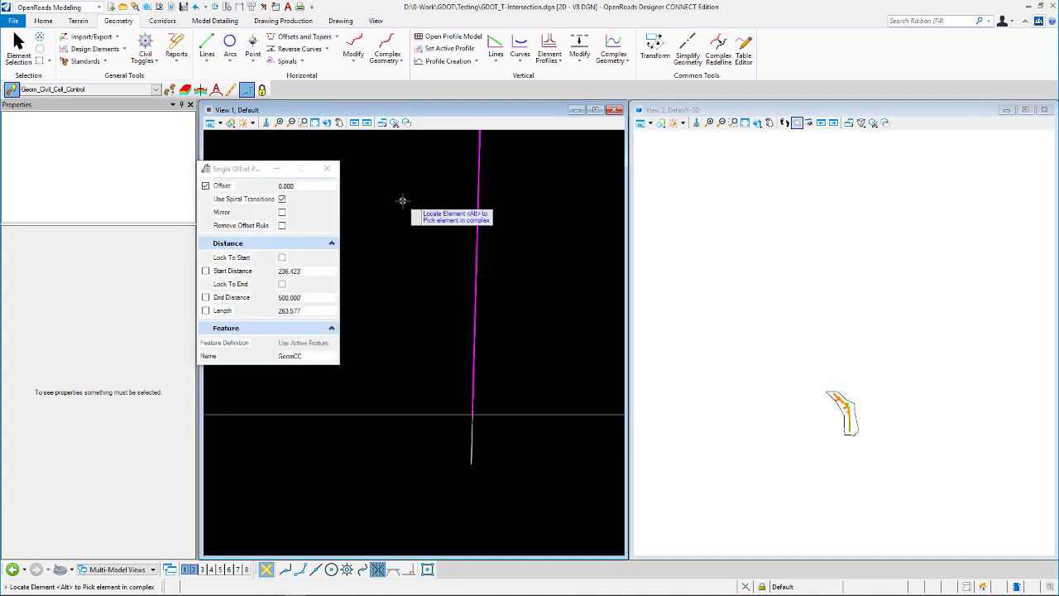
- Create a Single Offset Partial on the horizontal line at offset 0, starting at the intersection and running east with a locked length of 75
{"action": "left_click", "coordinate": [430, 416]}
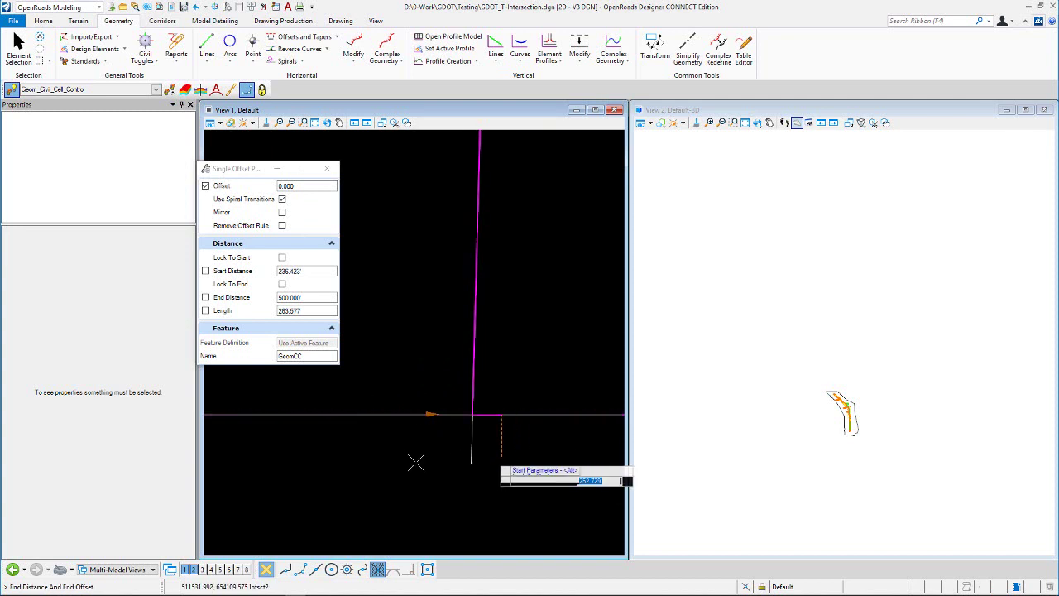
{"action": "scroll", "coordinate": [346, 458], "scroll_direction": "down", "scroll_amount": 2}
{"action": "left_click", "coordinate": [413, 441]}
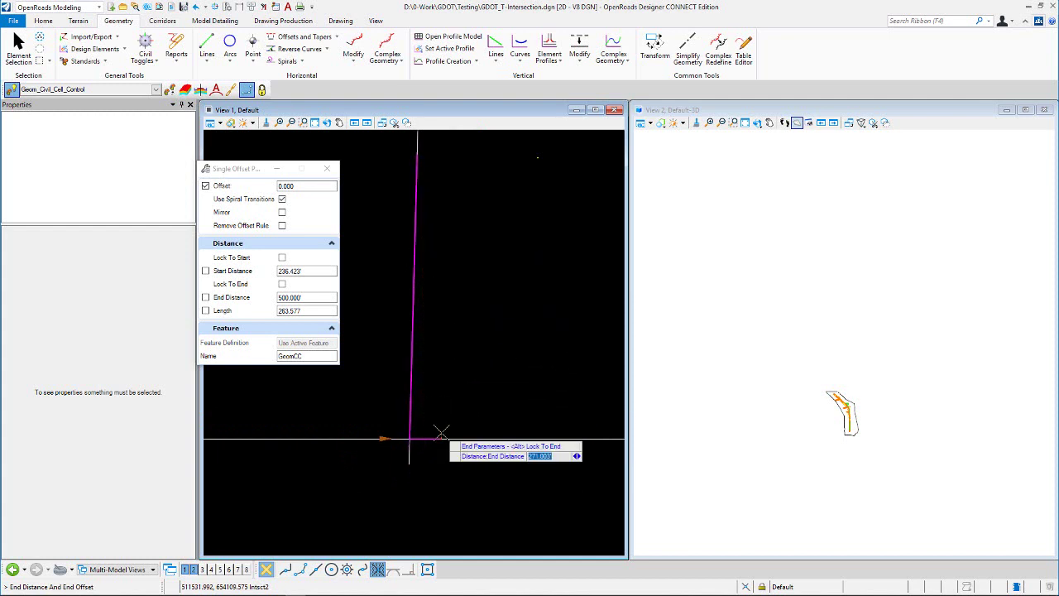
{"action": "scroll", "coordinate": [350, 463], "scroll_direction": "down", "scroll_amount": 1}
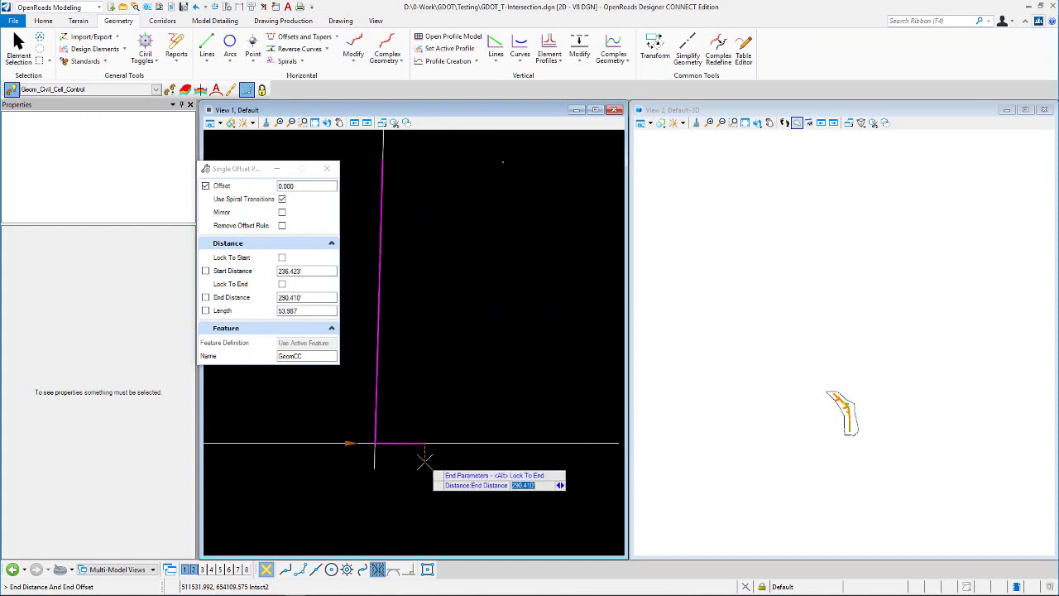
{"action": "key", "text": "Right"}
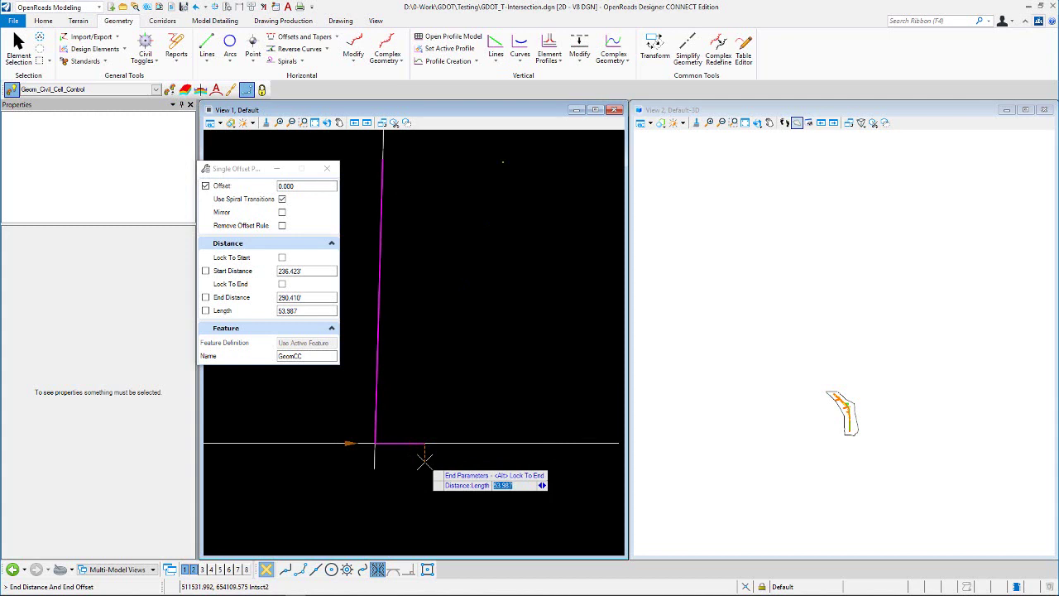
{"action": "type", "text": "75"}
{"action": "key", "text": "Return"}
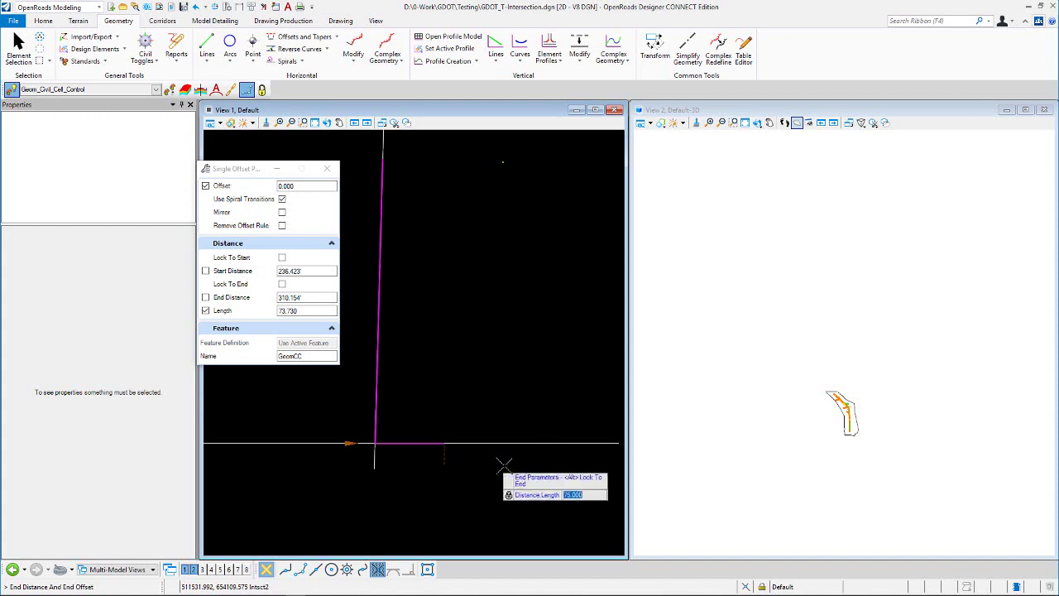
{"action": "left_click", "coordinate": [507, 467]}
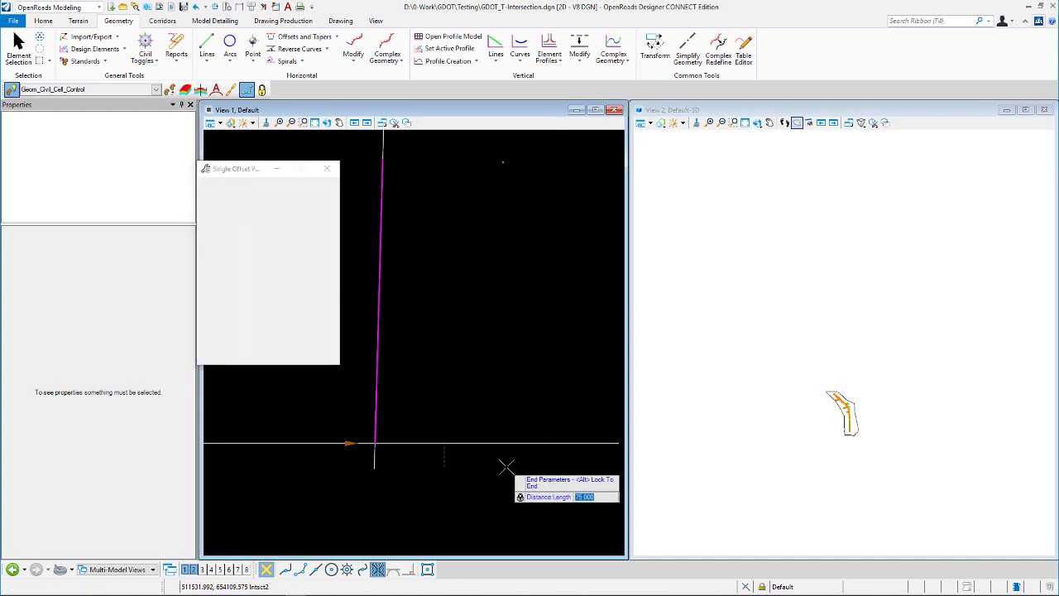
{"action": "scroll", "coordinate": [503, 459], "scroll_direction": "down", "scroll_amount": 3}
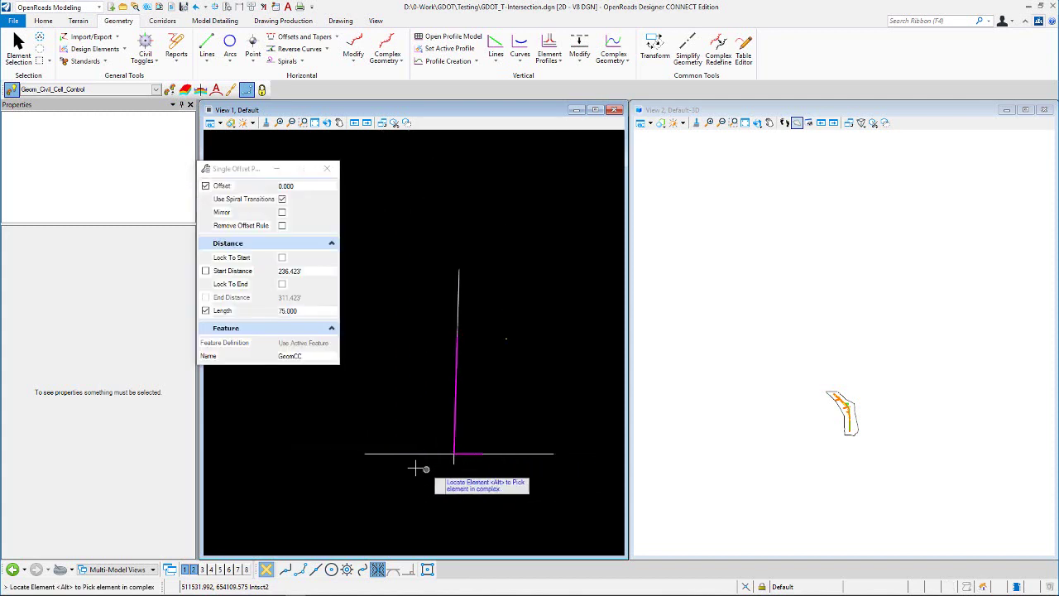
- Create a Single Offset Partial on the horizontal line at offset 0, starting at the intersection and running west with a locked length of 75
{"action": "left_click", "coordinate": [206, 311]}
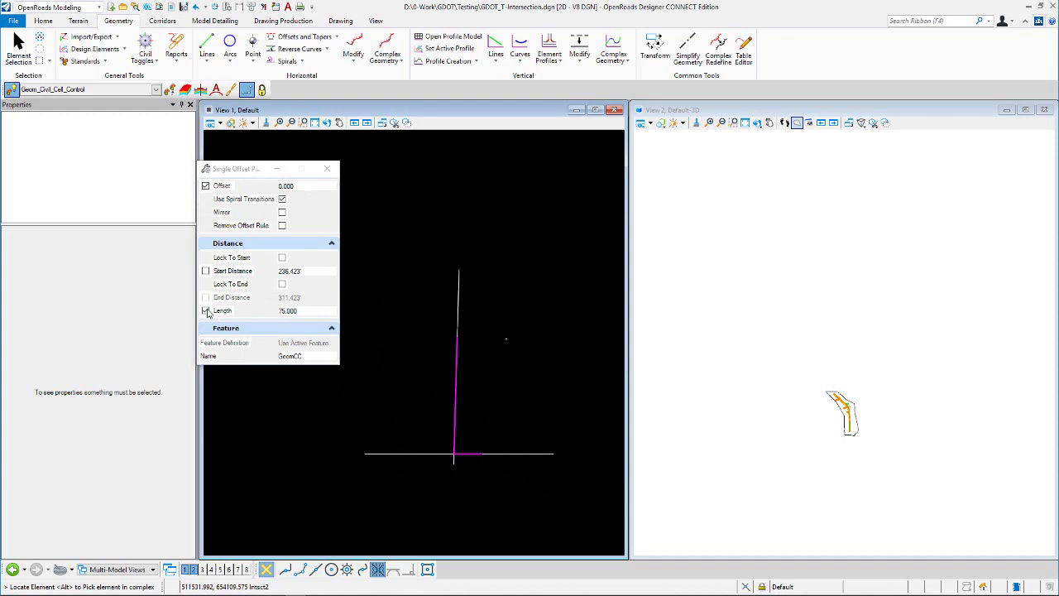
{"action": "left_click", "coordinate": [424, 454]}
{"action": "scroll", "coordinate": [430, 447], "scroll_direction": "up", "scroll_amount": 3}
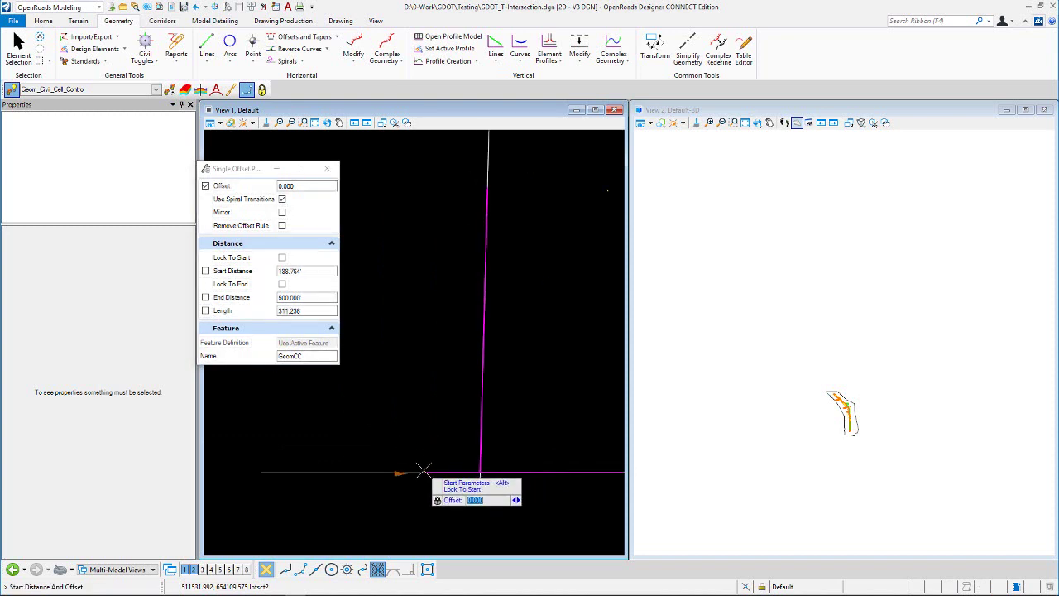
{"action": "left_click", "coordinate": [395, 494]}
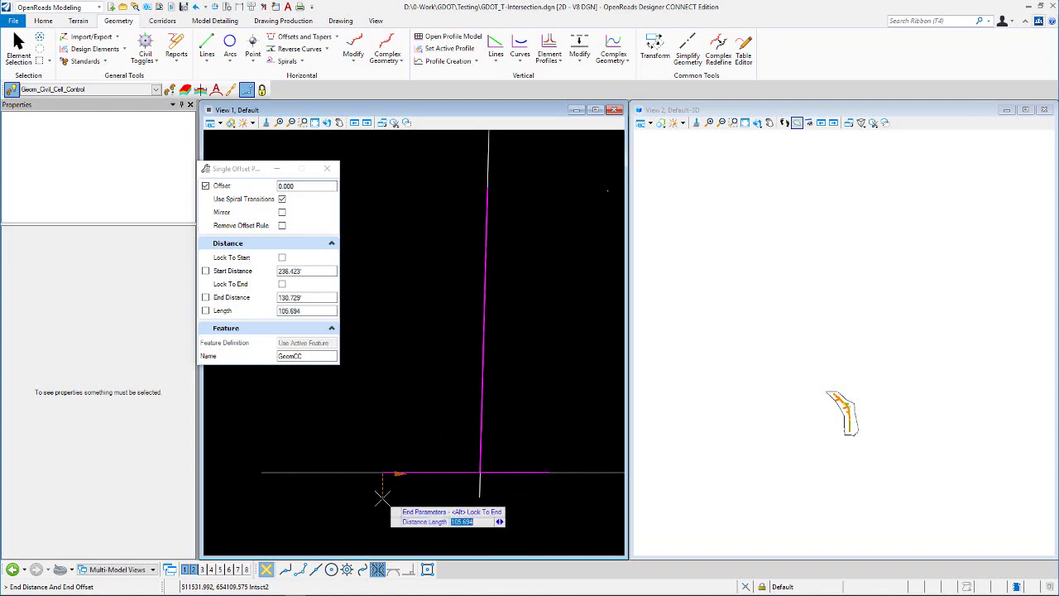
{"action": "type", "text": "75"}
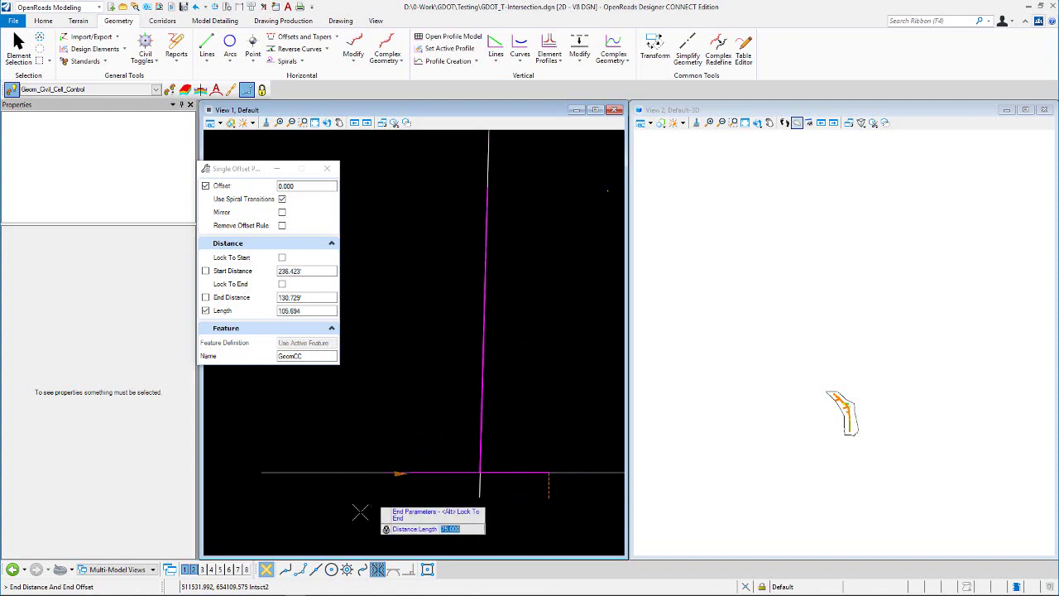
{"action": "key", "text": "Return"}
{"action": "left_click", "coordinate": [345, 518]}
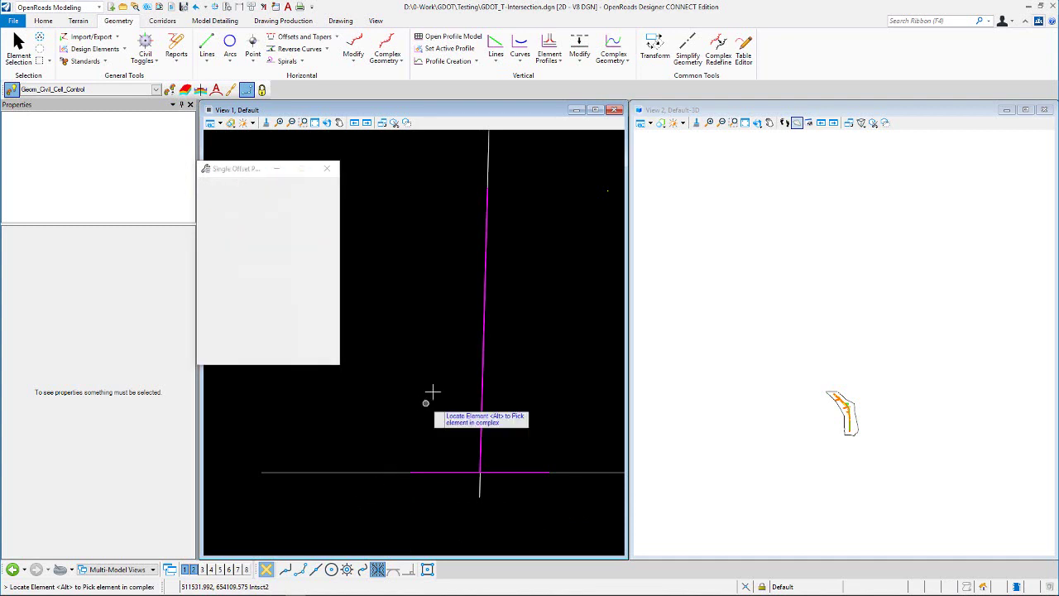
- Examine the element properties and rules of the east partial offset and the CC_CL partial offset on the vertical line
{"action": "scroll", "coordinate": [433, 390], "scroll_direction": "down", "scroll_amount": 3}
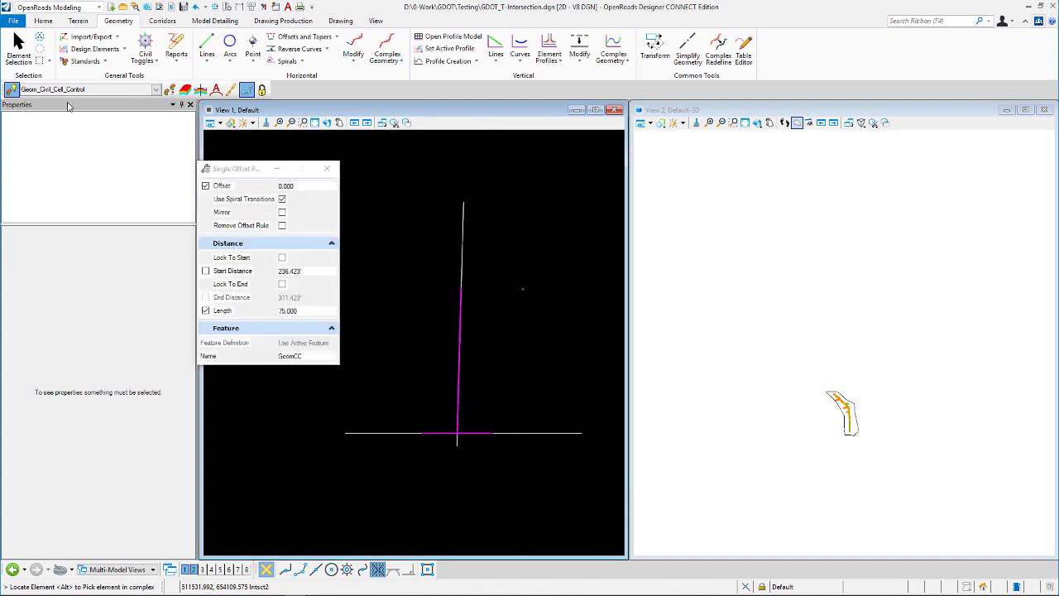
{"action": "left_click", "coordinate": [18, 48]}
{"action": "scroll", "coordinate": [477, 437], "scroll_direction": "up", "scroll_amount": 4}
{"action": "left_click", "coordinate": [472, 428]}
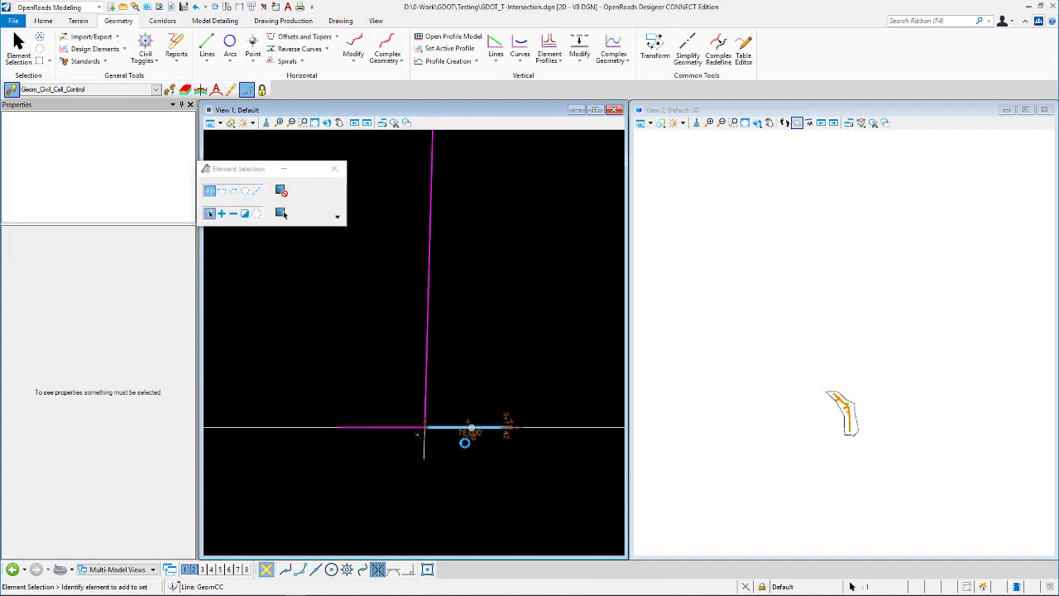
{"action": "left_click", "coordinate": [453, 461]}
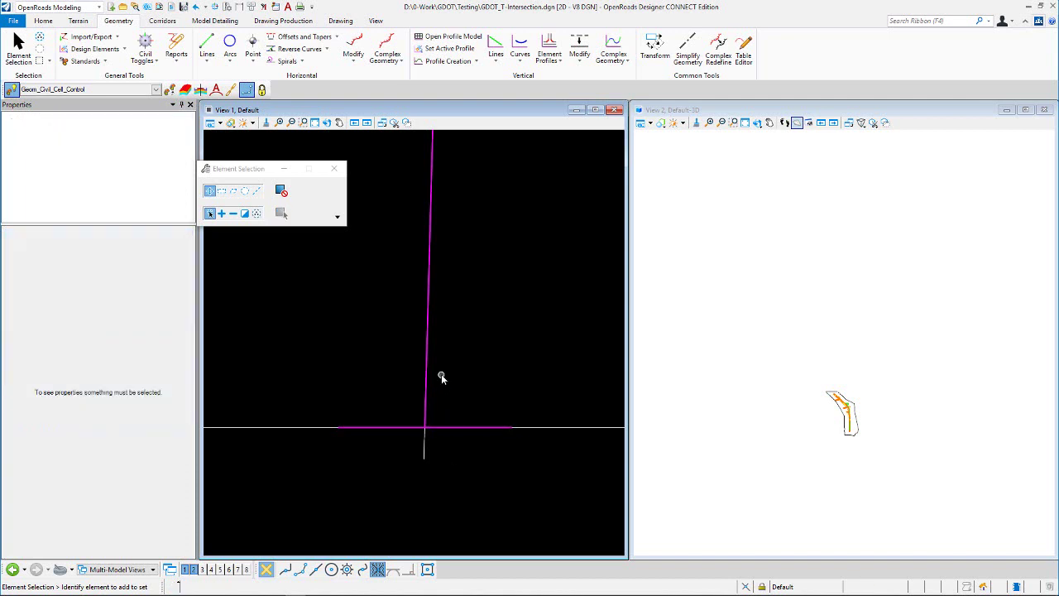
{"action": "left_click", "coordinate": [473, 428]}
{"action": "scroll", "coordinate": [465, 433], "scroll_direction": "up", "scroll_amount": 3}
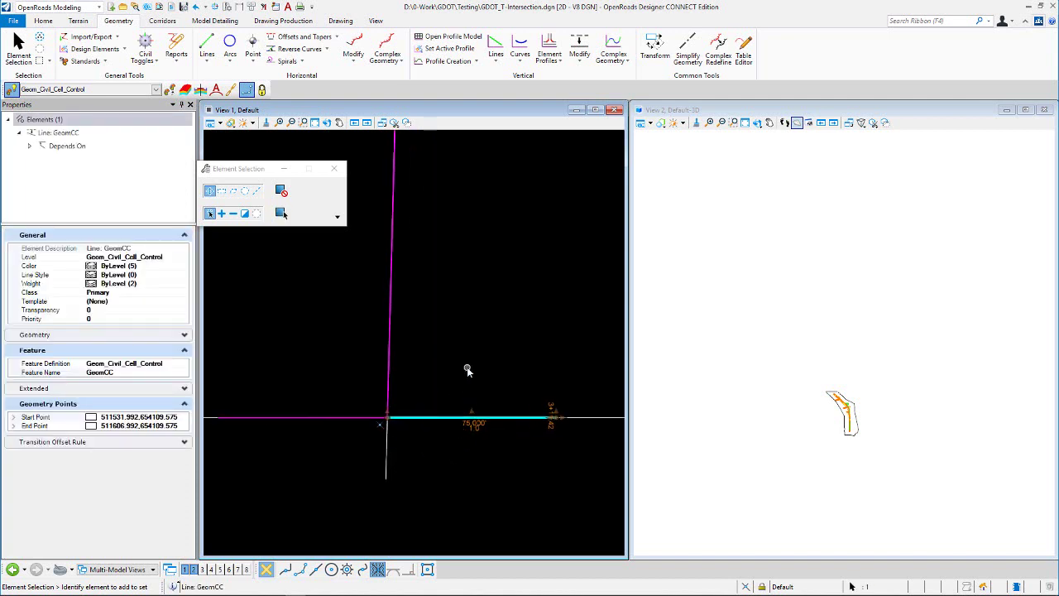
{"action": "left_click", "coordinate": [467, 370]}
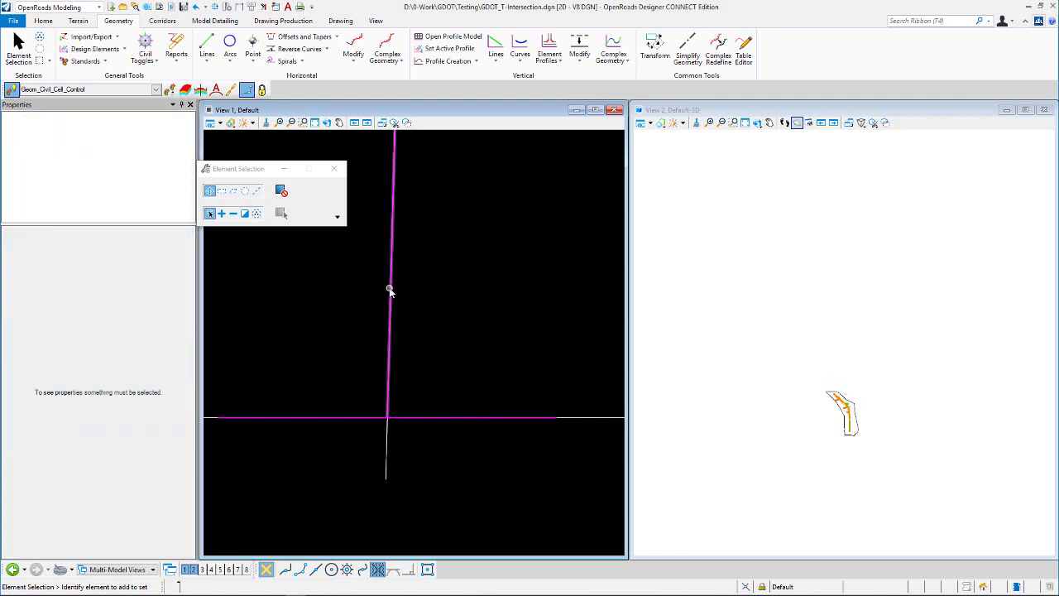
{"action": "scroll", "coordinate": [486, 342], "scroll_direction": "down", "scroll_amount": 2}
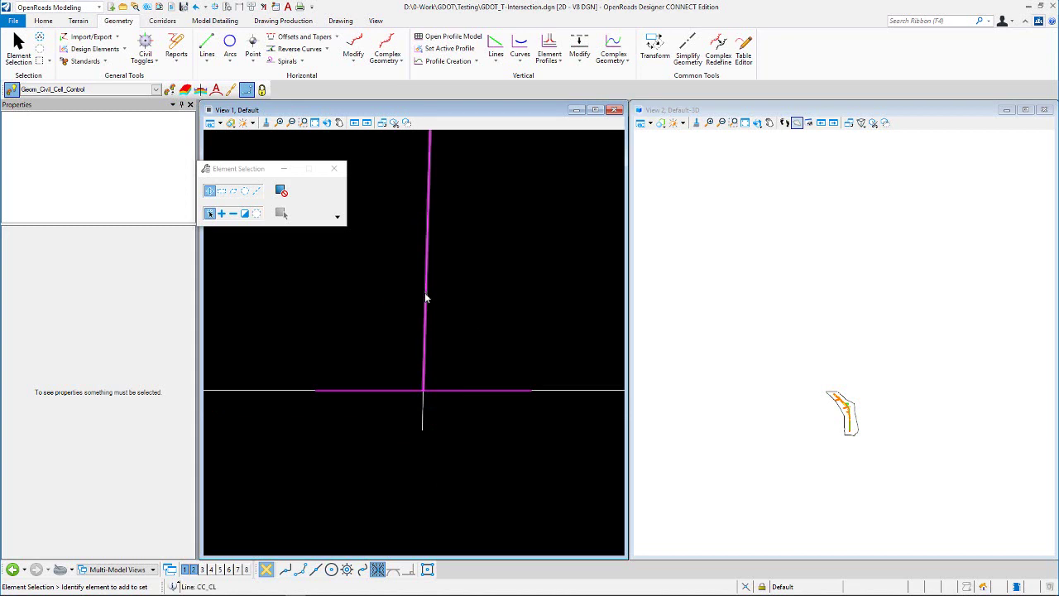
{"action": "left_click", "coordinate": [426, 298]}
{"action": "scroll", "coordinate": [472, 348], "scroll_direction": "down", "scroll_amount": 2}
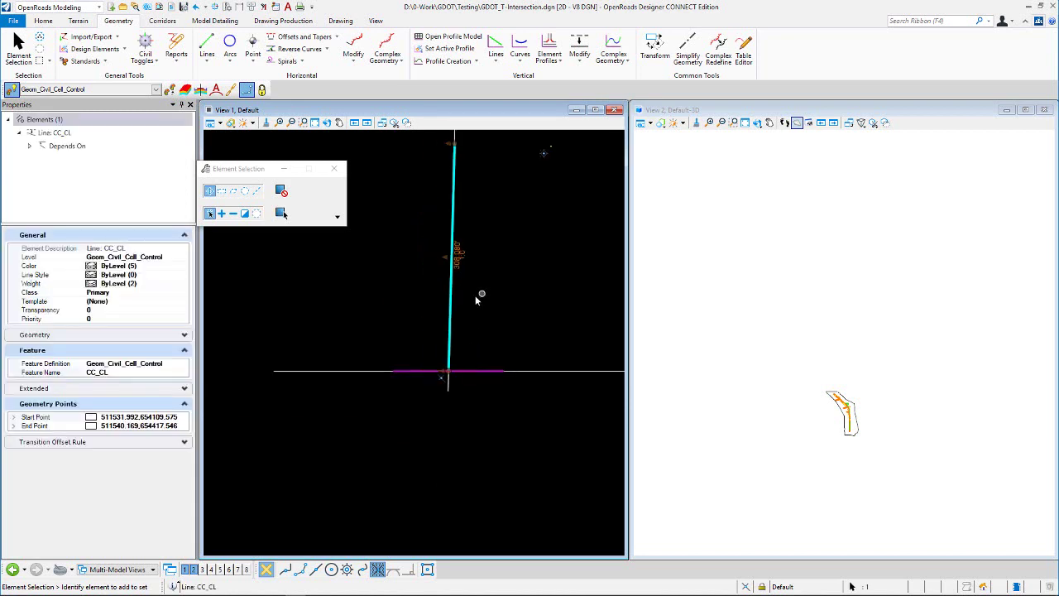
{"action": "left_click", "coordinate": [488, 304]}
{"action": "scroll", "coordinate": [499, 348], "scroll_direction": "up", "scroll_amount": 2}
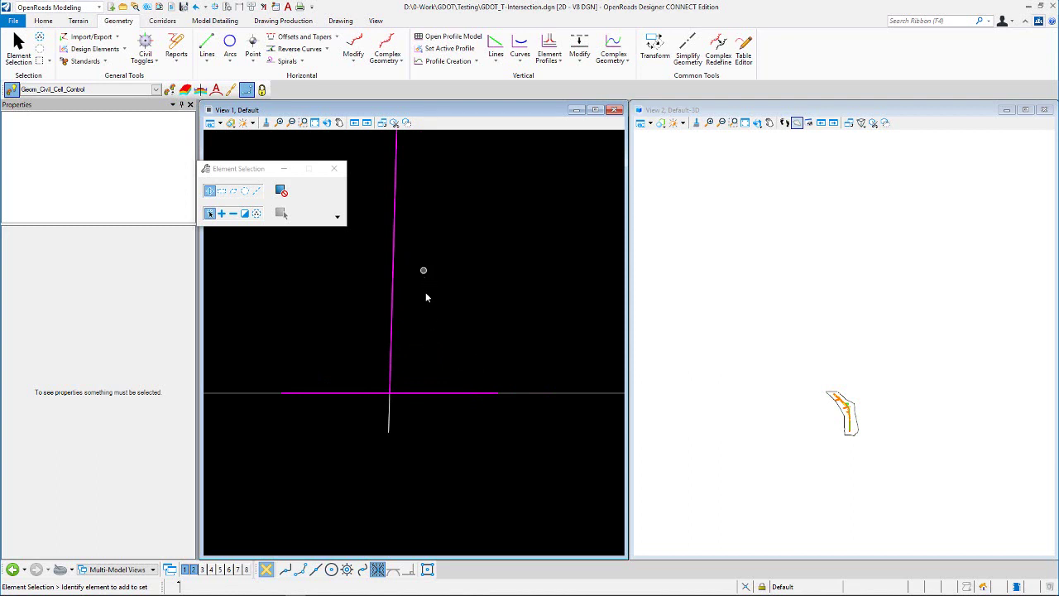
- Try to move the east partial offset away from the horizontal line using its on-screen offset control
{"action": "left_click", "coordinate": [468, 395]}
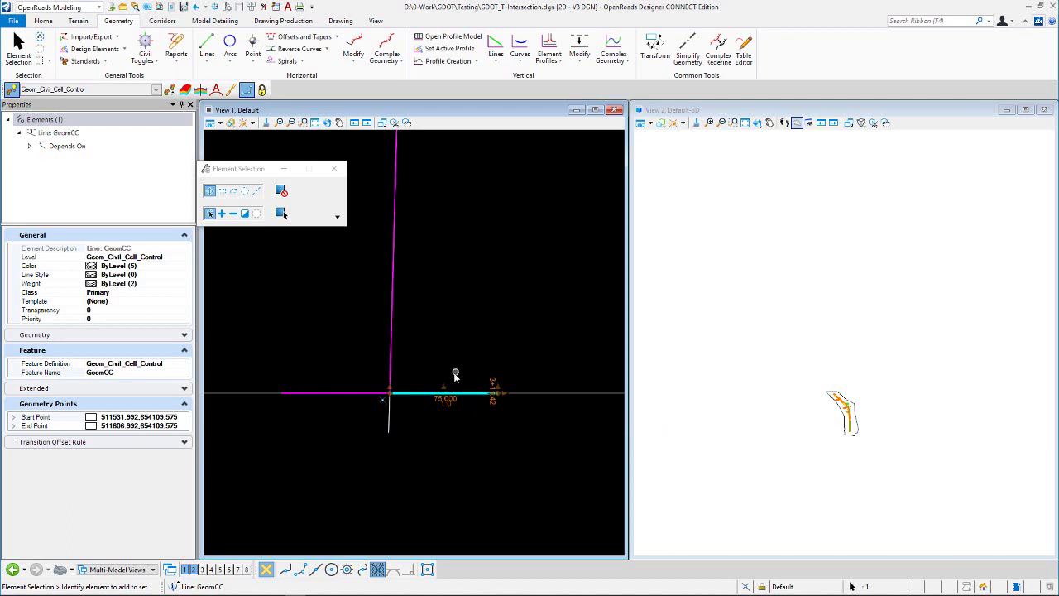
{"action": "left_click", "coordinate": [445, 388]}
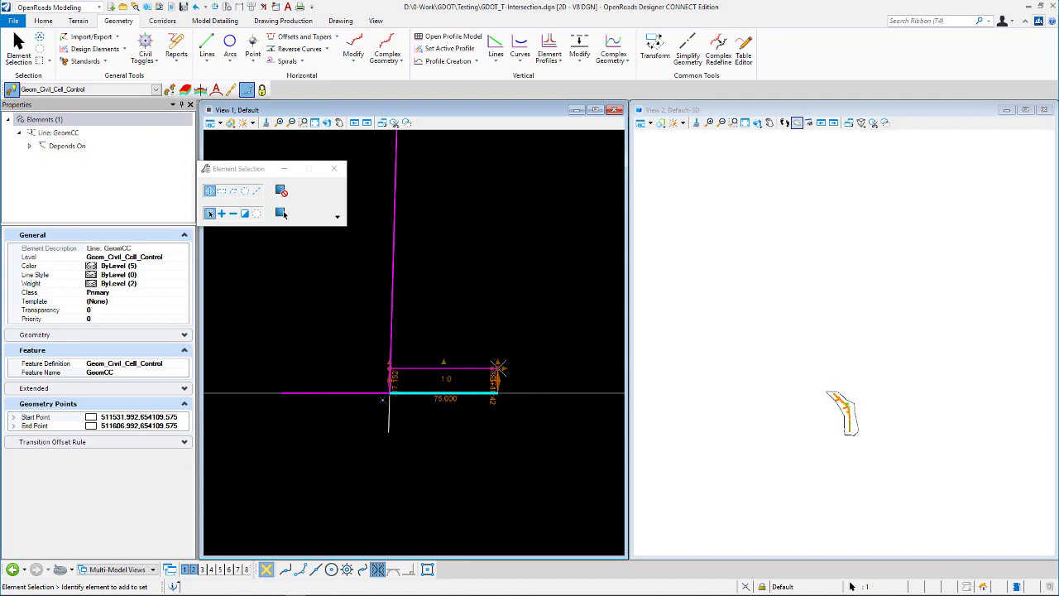
{"action": "left_click", "coordinate": [465, 313]}
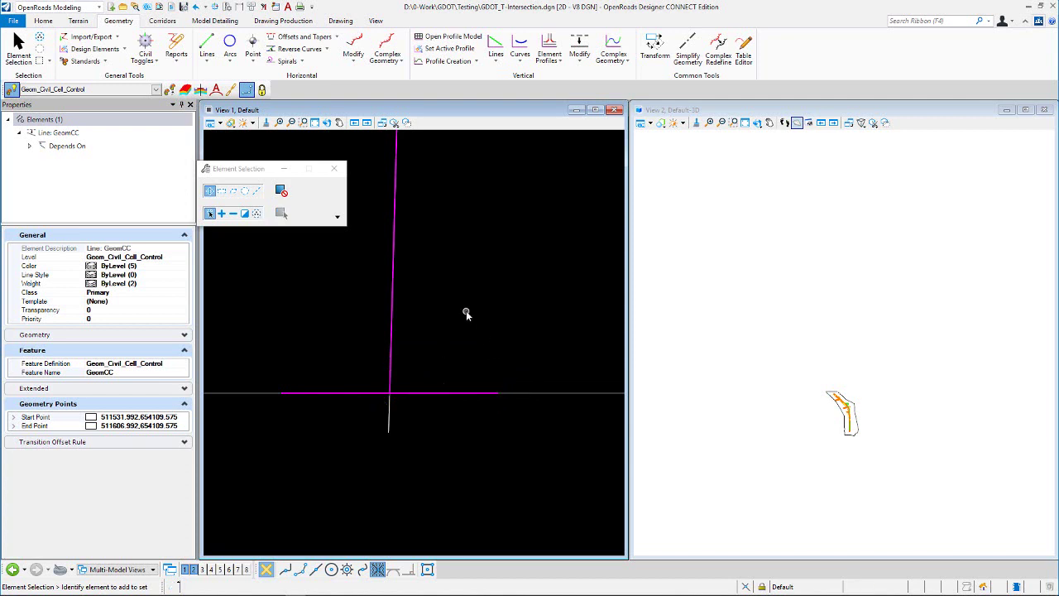
{"action": "scroll", "coordinate": [451, 336], "scroll_direction": "down", "scroll_amount": 3}
{"action": "scroll", "coordinate": [451, 327], "scroll_direction": "down", "scroll_amount": 1}
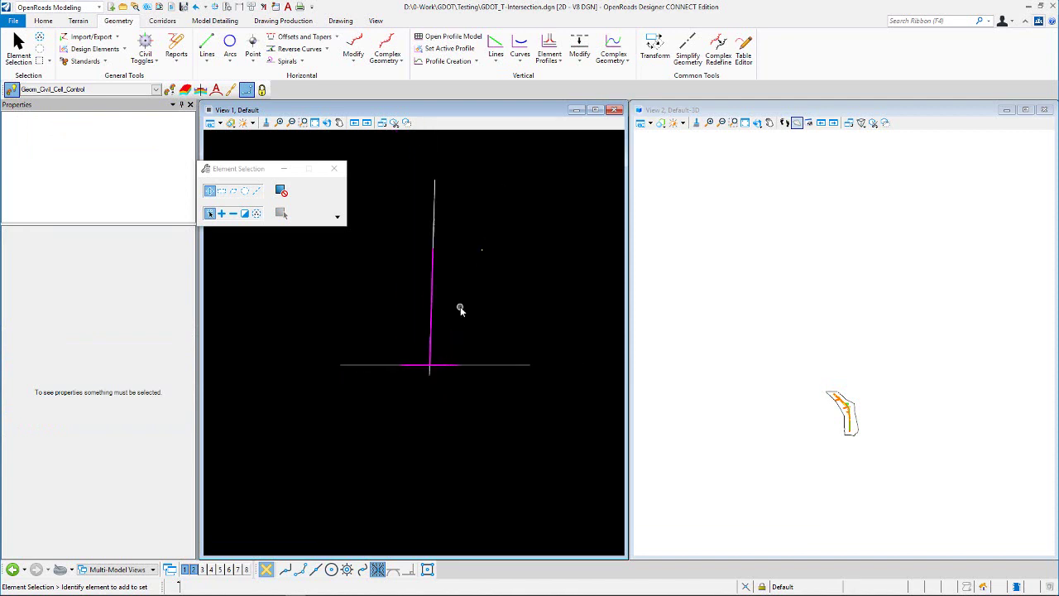
- Turn off use of the active feature definition and give the vertical and horizontal base lines a constant elevation profile of 100
{"action": "left_click", "coordinate": [152, 89]}
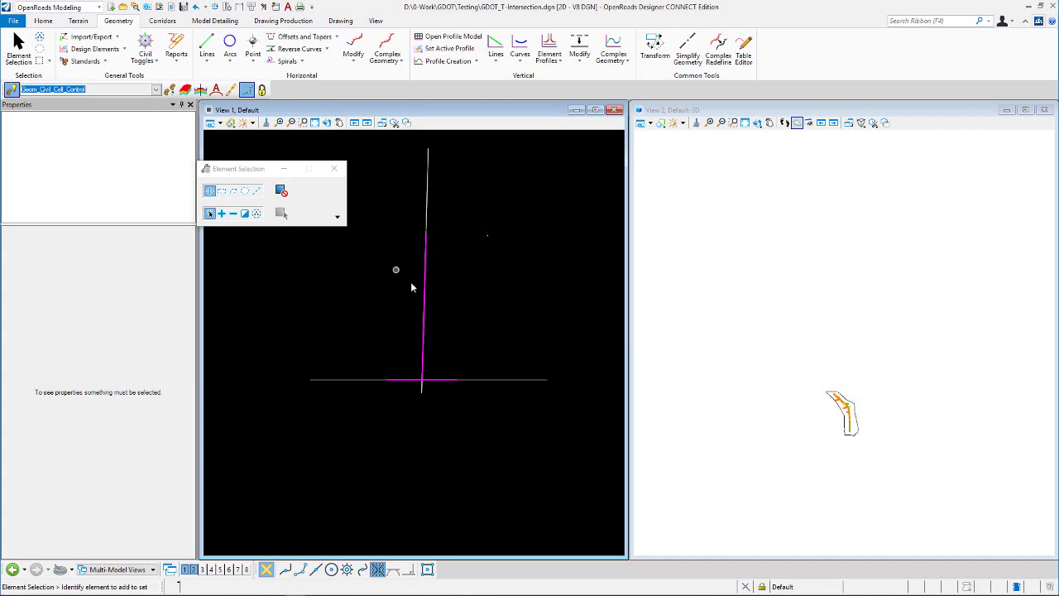
{"action": "scroll", "coordinate": [433, 299], "scroll_direction": "up", "scroll_amount": 2}
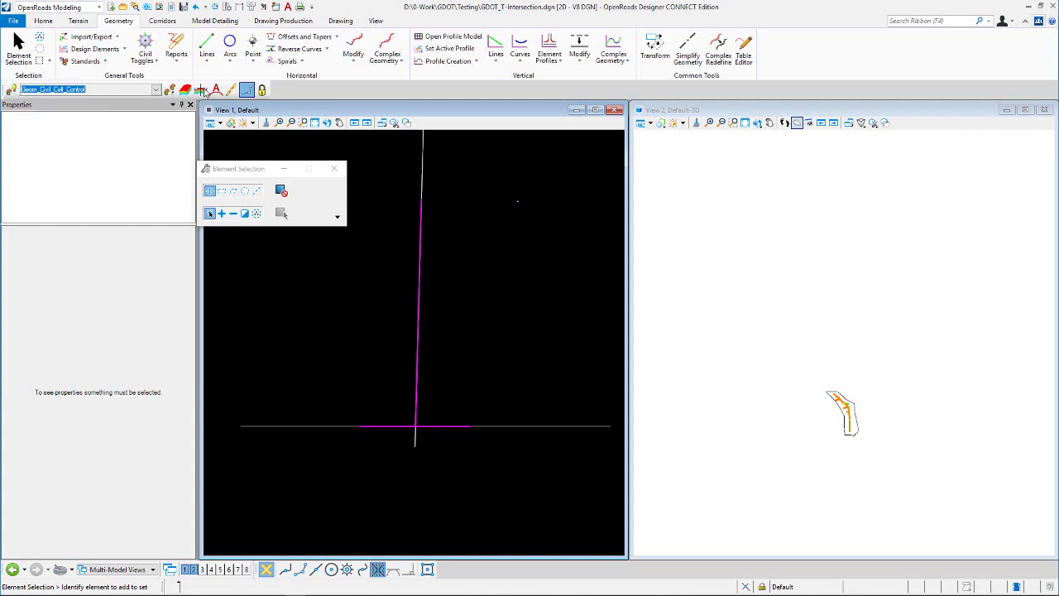
{"action": "left_click", "coordinate": [560, 64]}
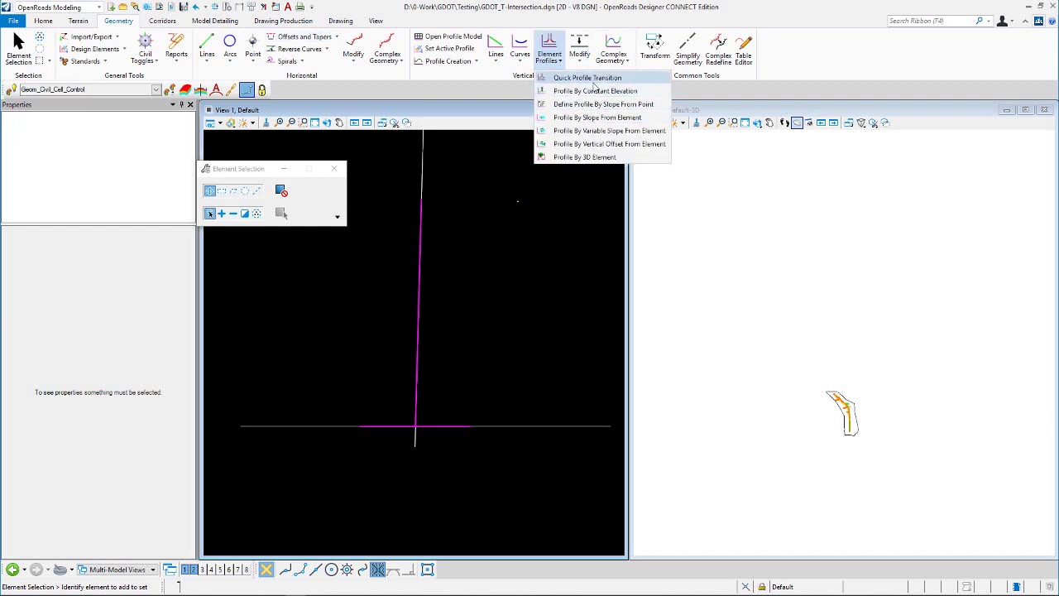
{"action": "left_click", "coordinate": [588, 78]}
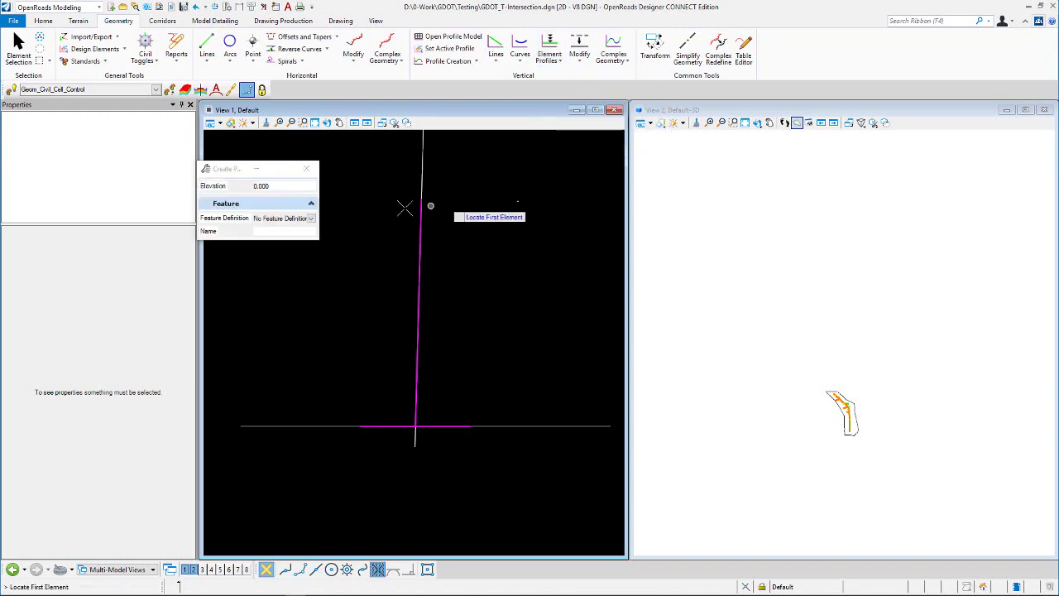
{"action": "type", "text": "100"}
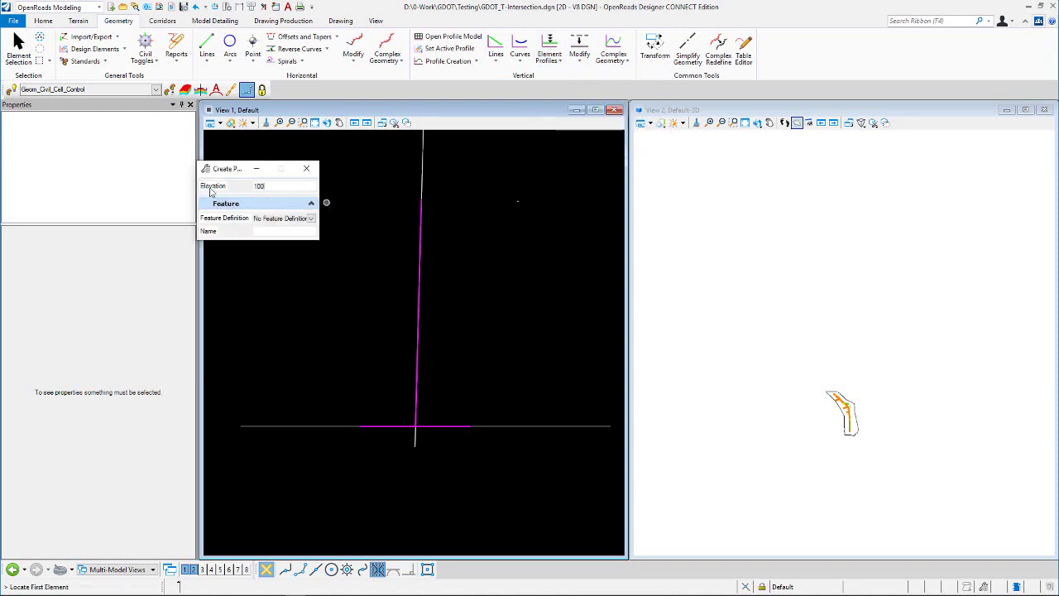
{"action": "key", "text": "Tab"}
{"action": "left_click", "coordinate": [420, 150]}
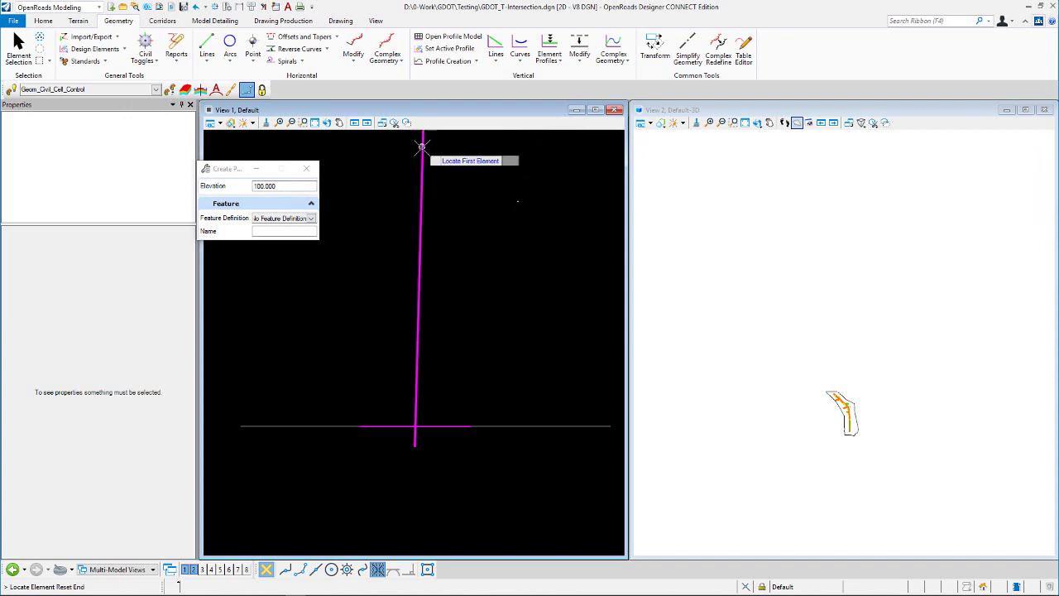
{"action": "left_click", "coordinate": [567, 426]}
{"action": "left_click", "coordinate": [582, 294]}
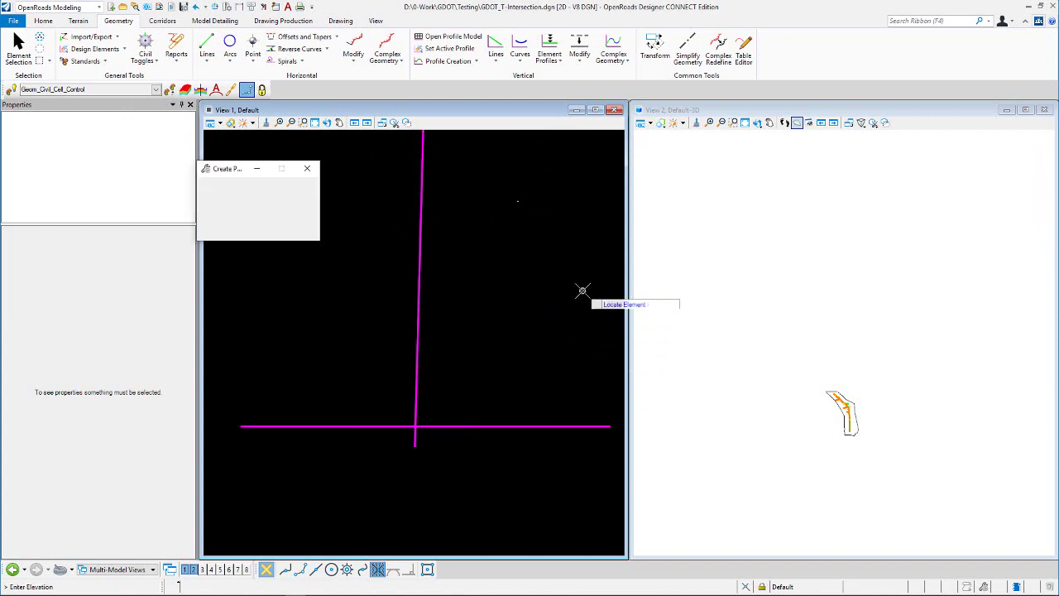
{"action": "left_click", "coordinate": [582, 292]}
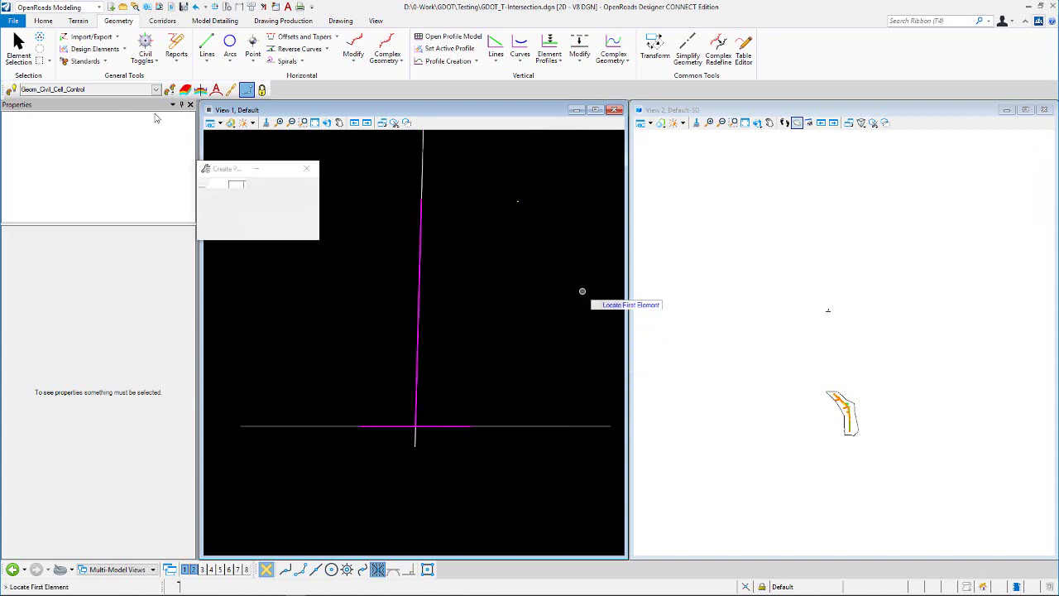
- Check the profile elevations of the vertical and horizontal base lines in their properties and examine both lines in the 3D view
{"action": "left_click", "coordinate": [20, 47]}
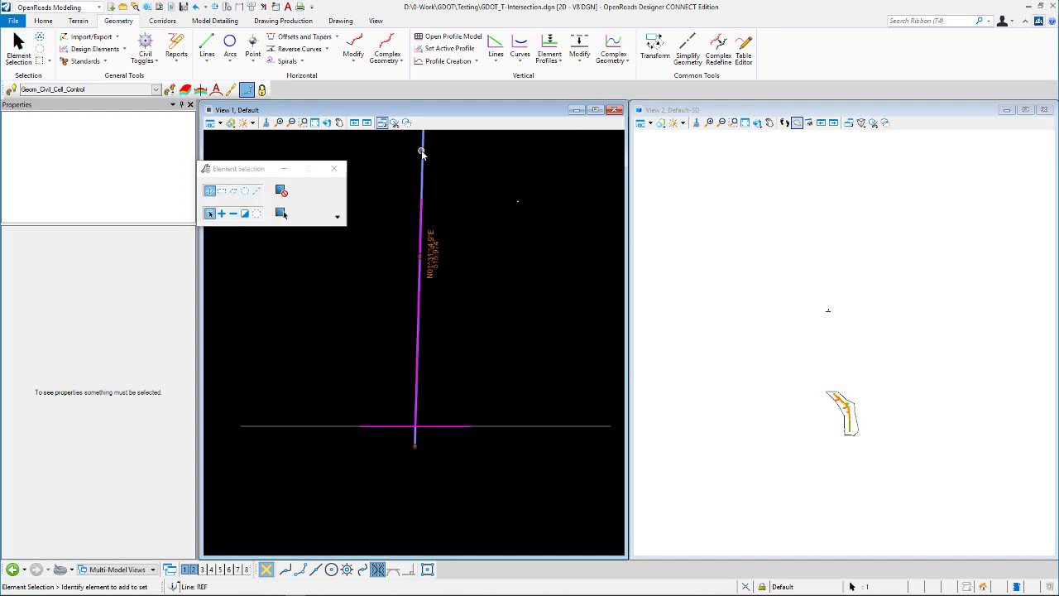
{"action": "left_click", "coordinate": [421, 149]}
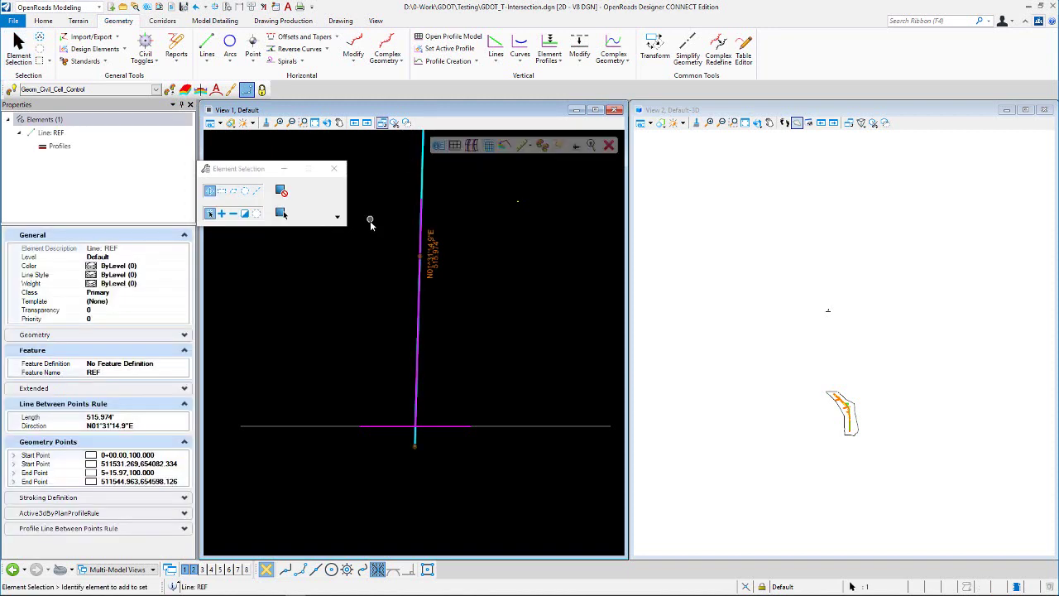
{"action": "left_click", "coordinate": [521, 375]}
{"action": "left_click", "coordinate": [535, 429]}
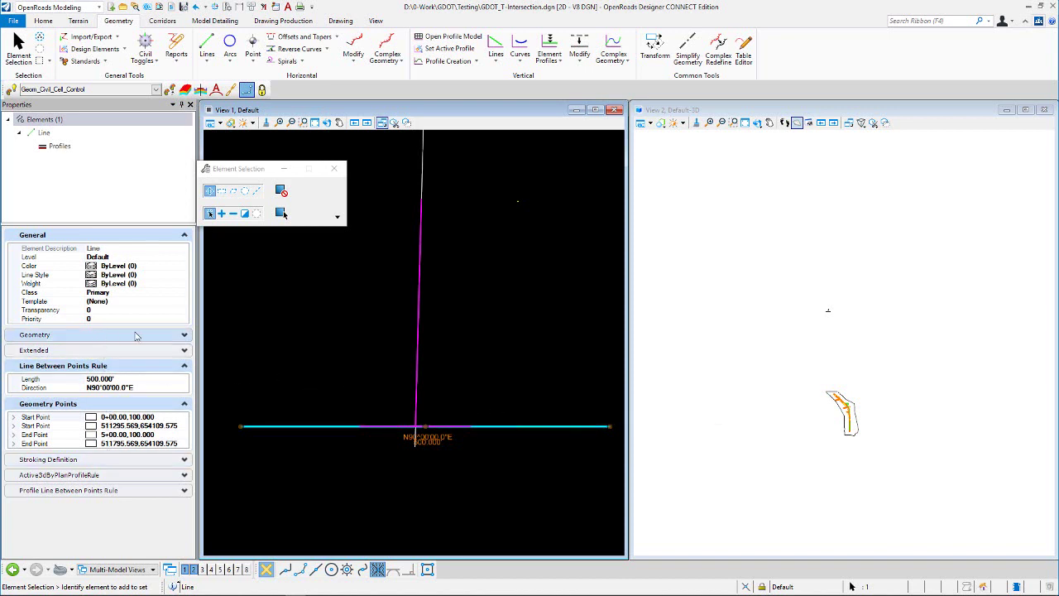
{"action": "left_click", "coordinate": [480, 322]}
{"action": "scroll", "coordinate": [480, 322], "scroll_direction": "down", "scroll_amount": 4}
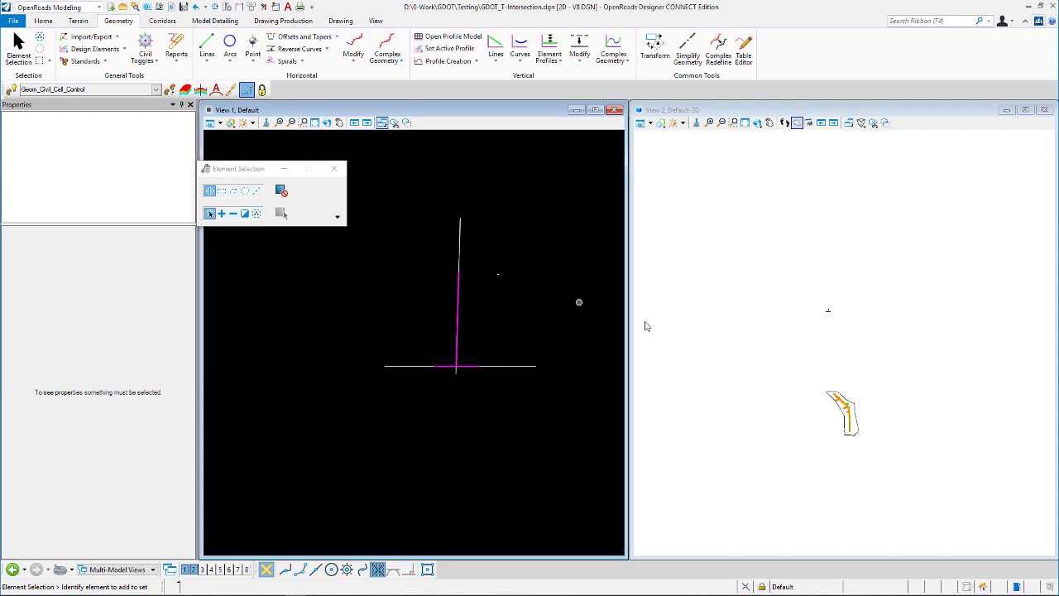
{"action": "scroll", "coordinate": [824, 308], "scroll_direction": "up", "scroll_amount": 5}
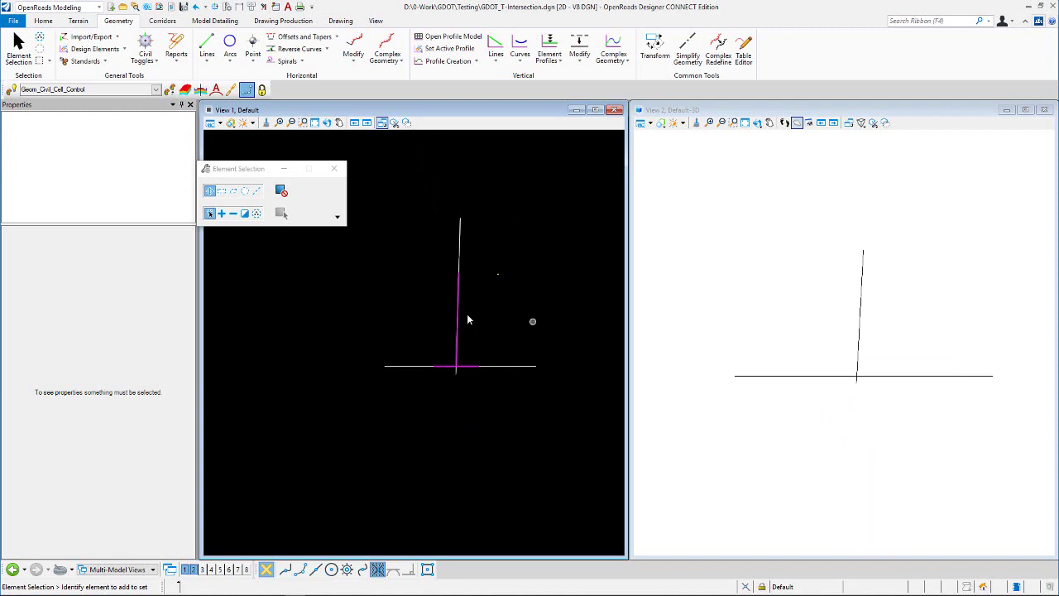
{"action": "scroll", "coordinate": [469, 282], "scroll_direction": "up", "scroll_amount": 2}
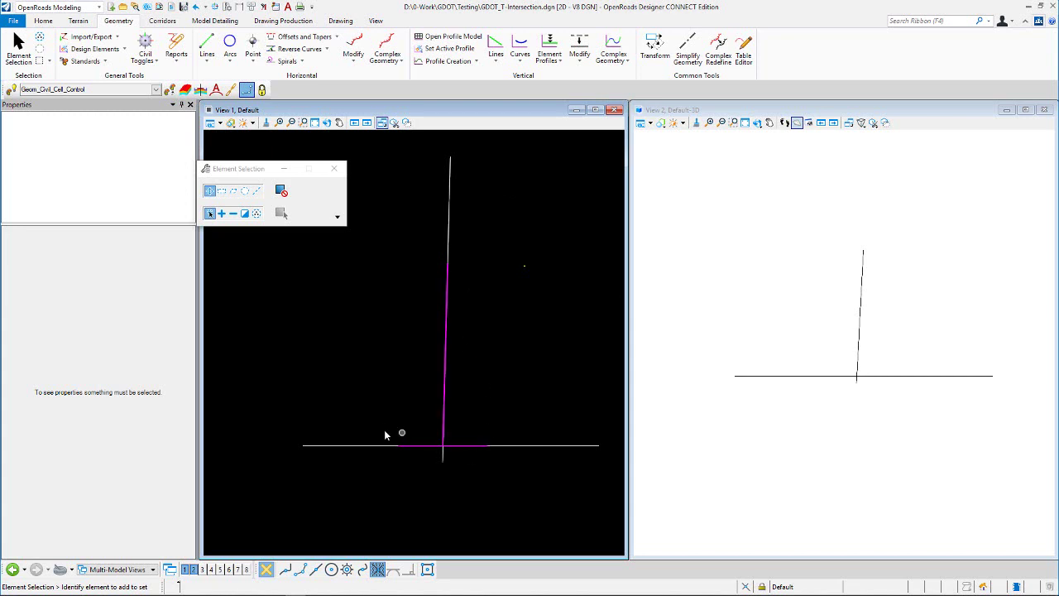
- Profile the CC_CL partial offset by slope from the vertical base line, with vertical offset 0, slope 0% and the active feature definition in use
{"action": "left_click", "coordinate": [559, 64]}
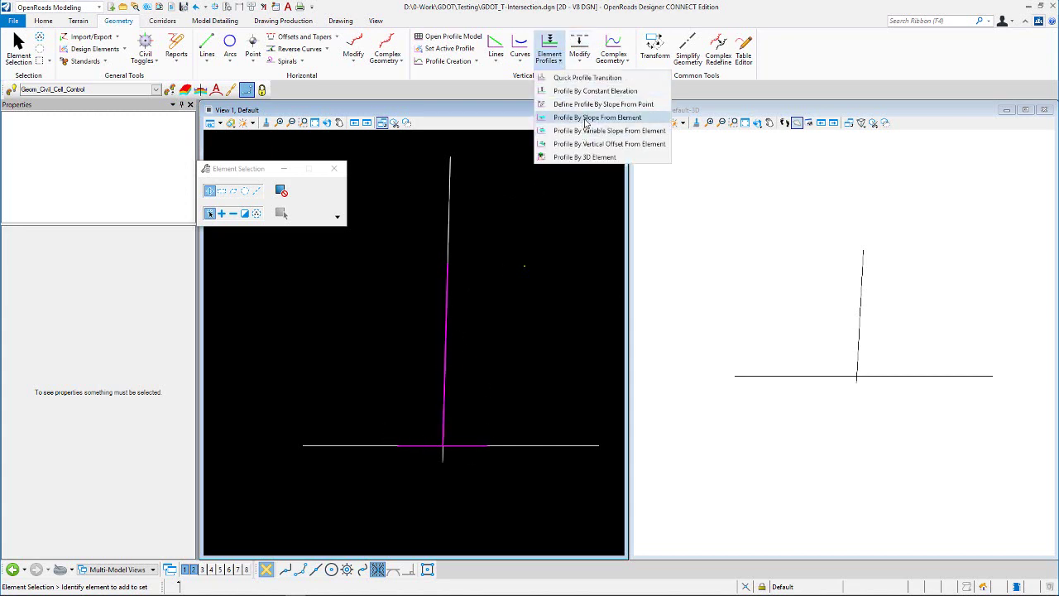
{"action": "left_click", "coordinate": [586, 123]}
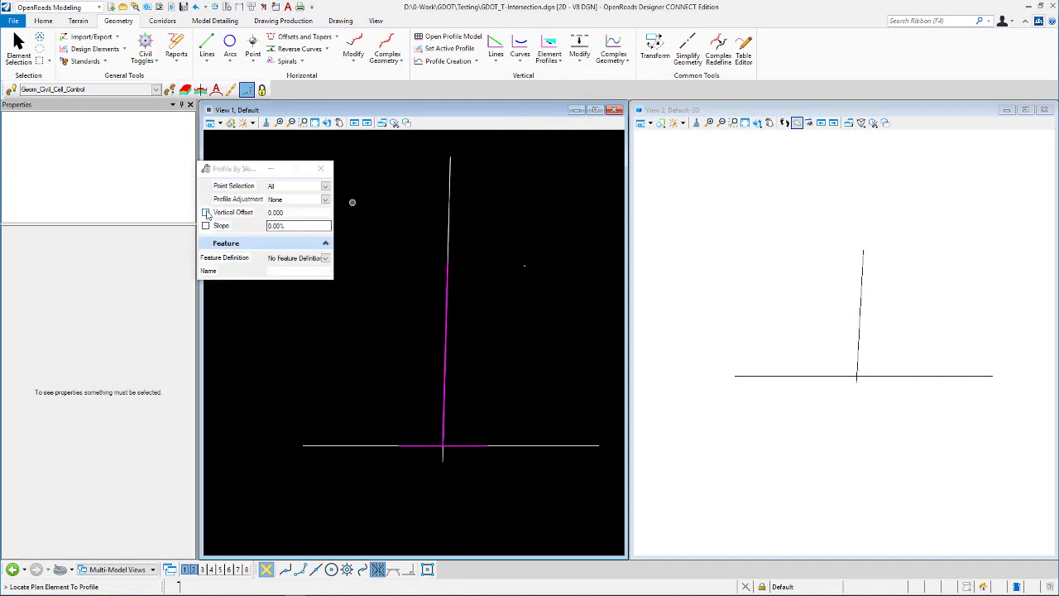
{"action": "left_click", "coordinate": [206, 212]}
{"action": "left_click", "coordinate": [206, 225]}
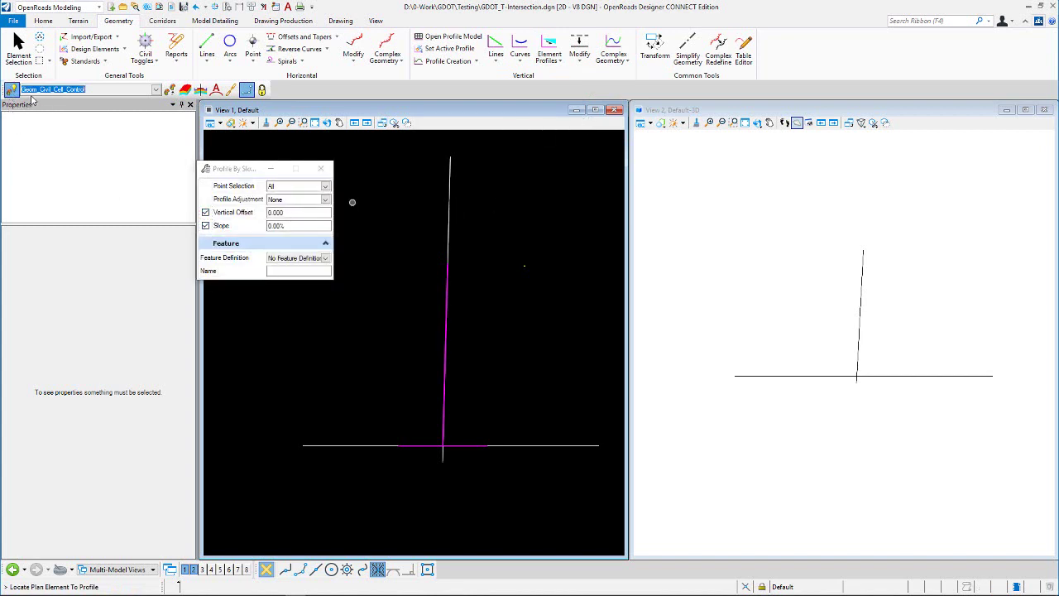
{"action": "left_click", "coordinate": [445, 308]}
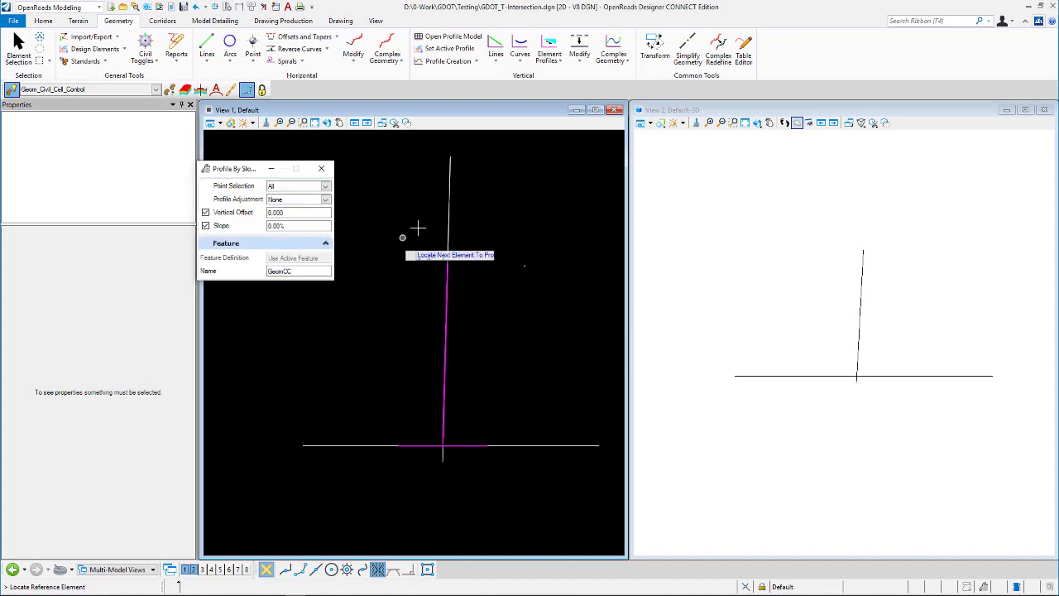
{"action": "left_click", "coordinate": [447, 220]}
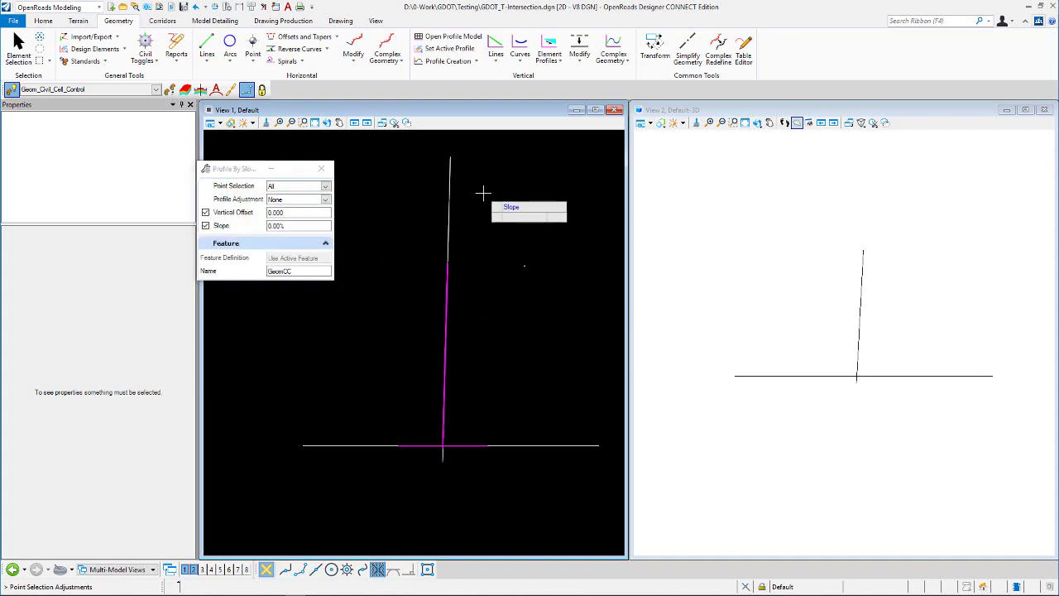
{"action": "left_click", "coordinate": [483, 192]}
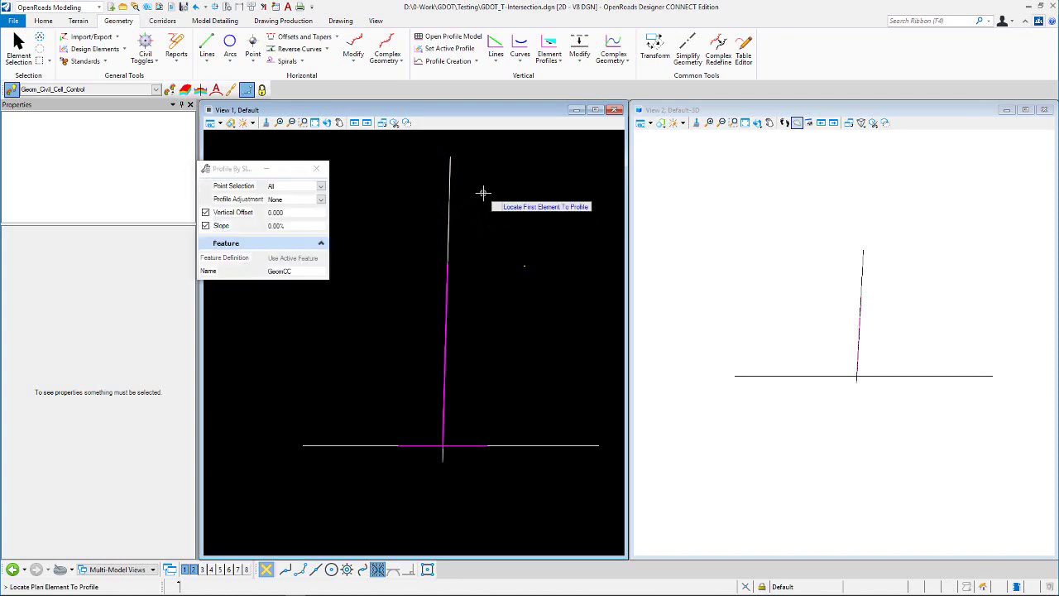
- Profile the west and east partial offsets by slope from the horizontal base line, using vertical offset 0 and slope 0%
{"action": "left_click", "coordinate": [417, 445]}
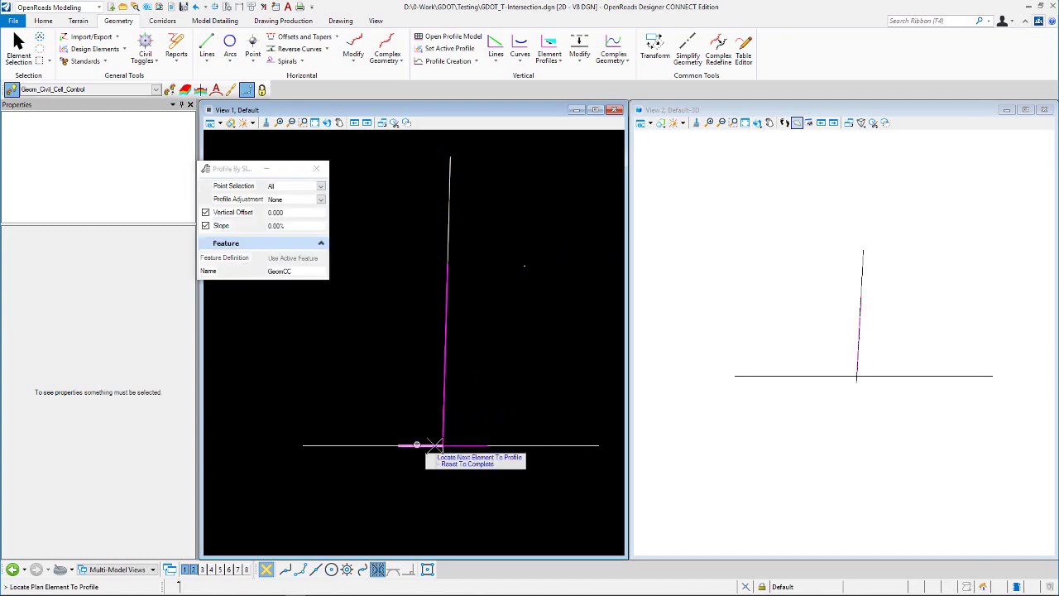
{"action": "right_click", "coordinate": [509, 372]}
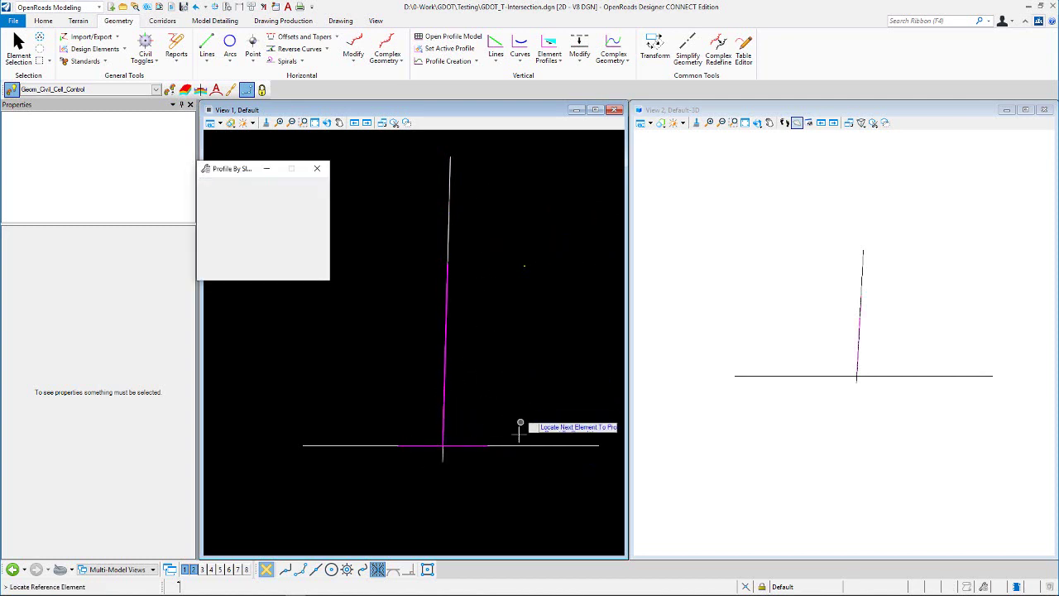
{"action": "right_click", "coordinate": [515, 389]}
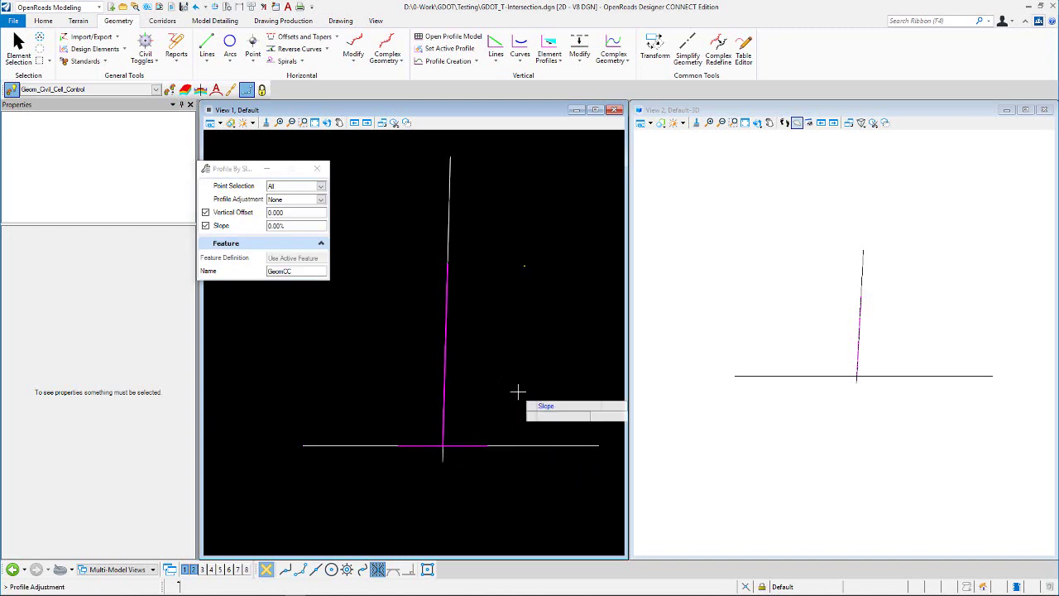
{"action": "left_click", "coordinate": [517, 390]}
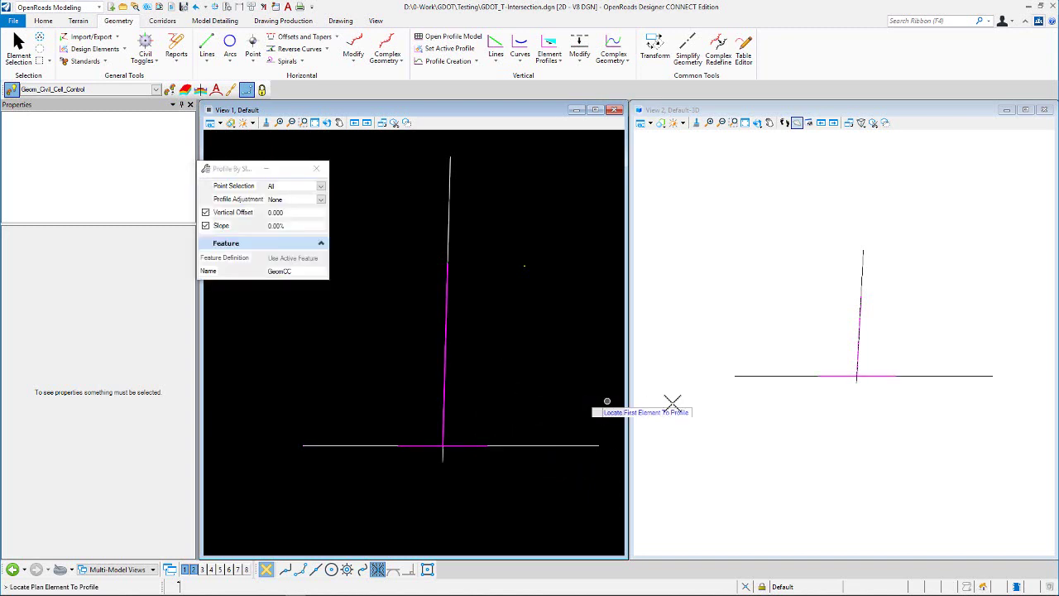
{"action": "scroll", "coordinate": [862, 347], "scroll_direction": "up", "scroll_amount": 2}
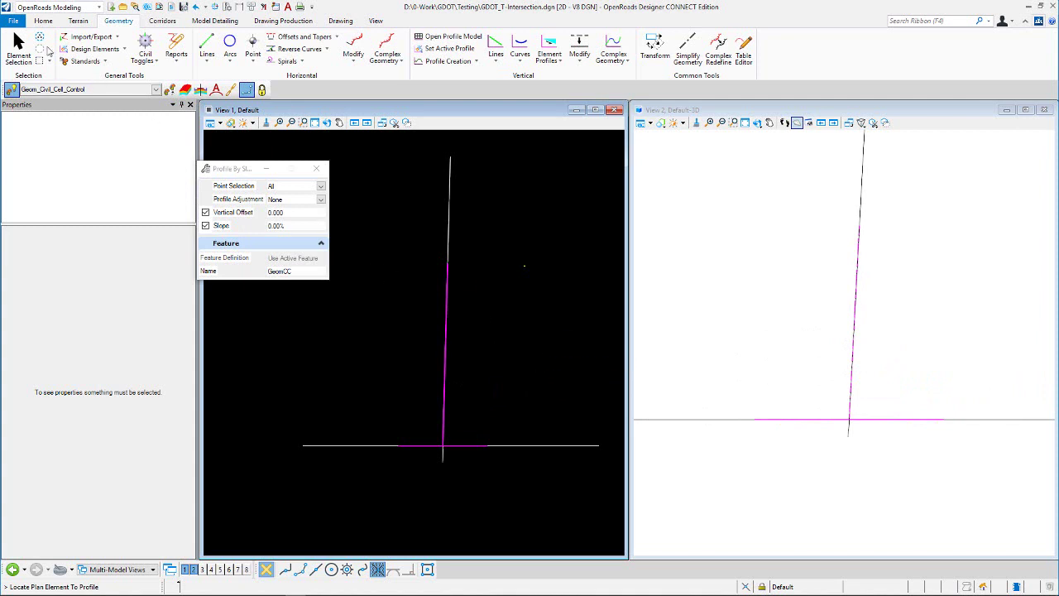
{"action": "left_click", "coordinate": [18, 48]}
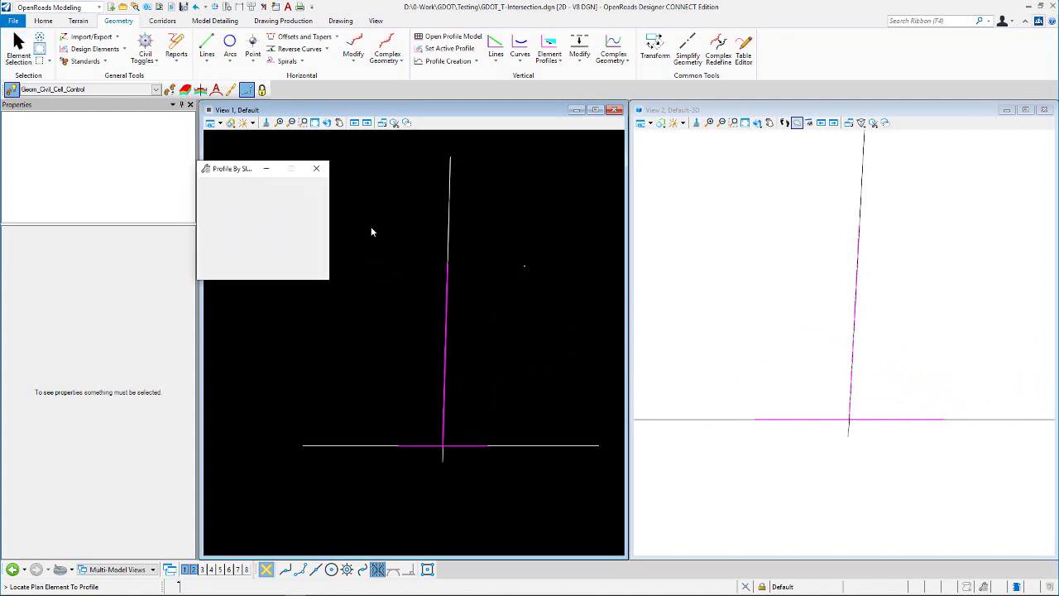
- Rename the west partial offset on the horizontal line as CC Turn Lane Ctrl_L
{"action": "left_click", "coordinate": [424, 448]}
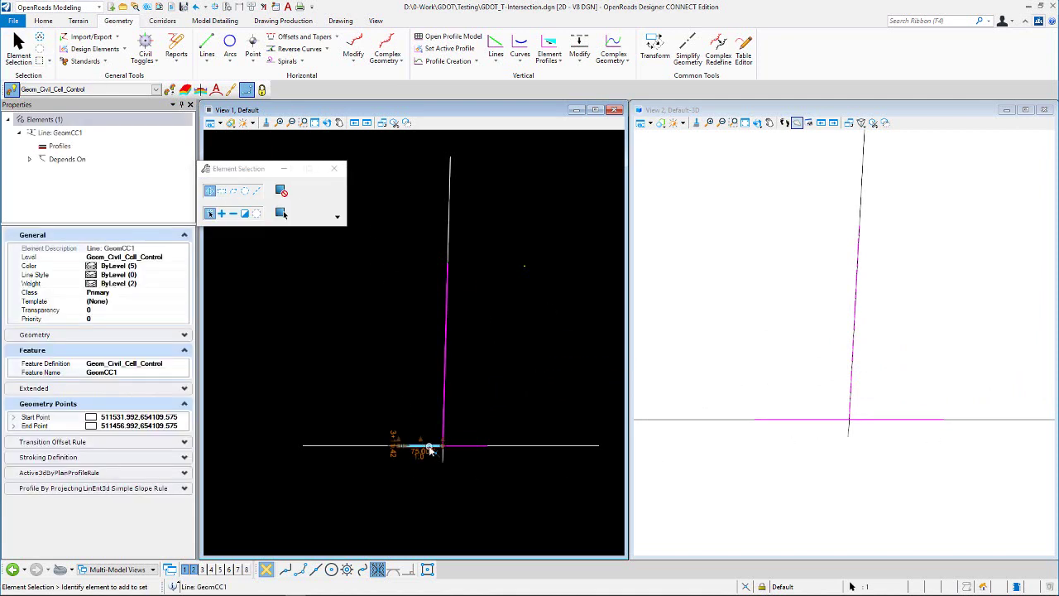
{"action": "left_click", "coordinate": [128, 374]}
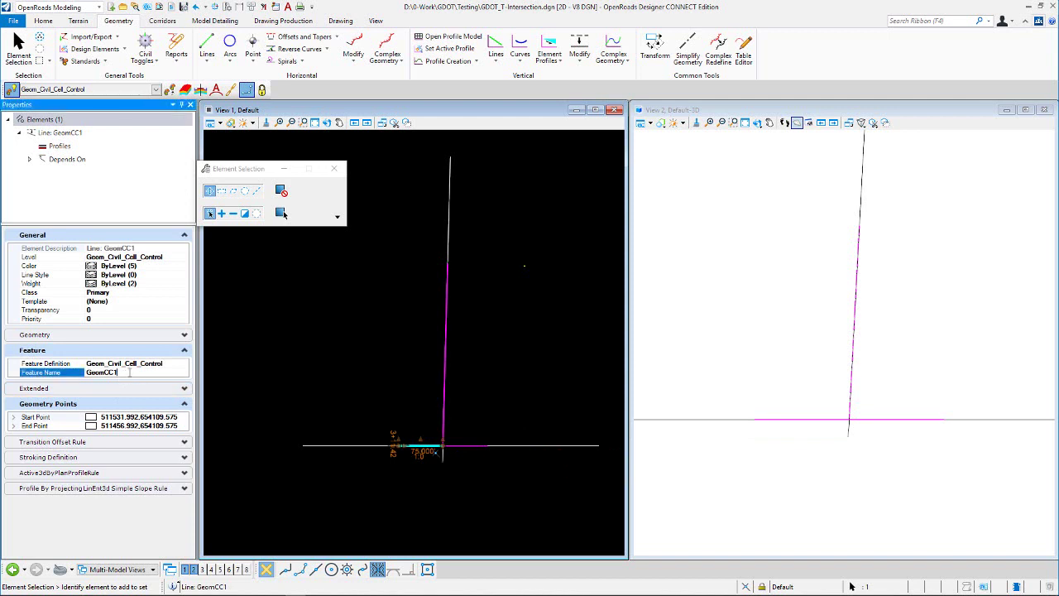
{"action": "type", "text": "CC_Turn_Lane_Ctrl_L"}
{"action": "left_click_drag", "start_coordinate": [159, 373], "coordinate": [96, 377]}
{"action": "left_click_drag", "start_coordinate": [166, 372], "coordinate": [93, 377]}
{"action": "left_click", "coordinate": [96, 377]}
{"action": "left_click", "coordinate": [197, 378]}
- Rename the east partial offset on the horizontal line as CC Turn Lane Ctrl_R
{"action": "left_click", "coordinate": [436, 445]}
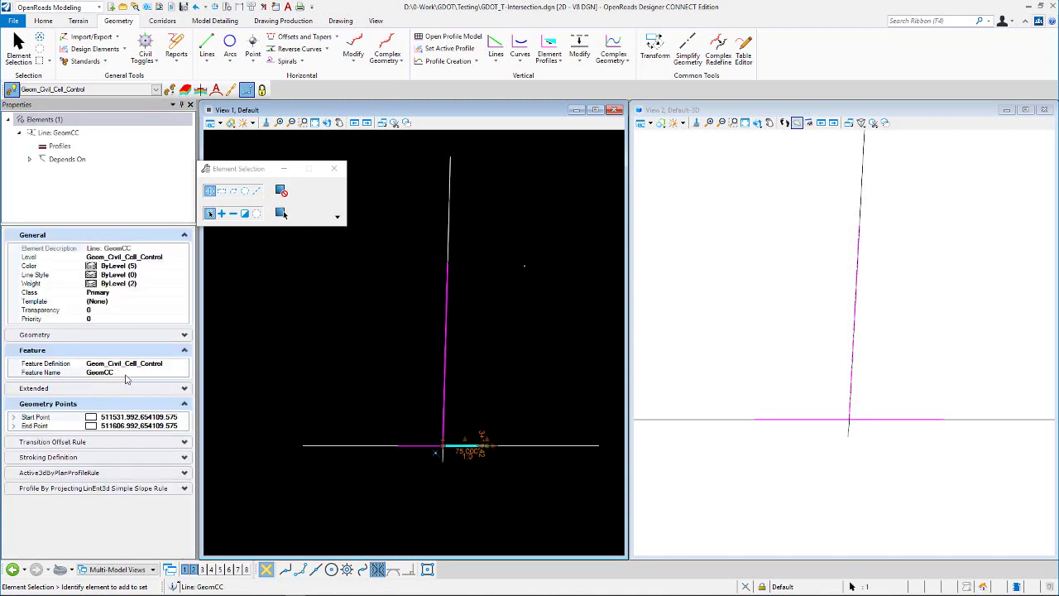
{"action": "left_click", "coordinate": [126, 373]}
{"action": "left_click", "coordinate": [126, 373]}
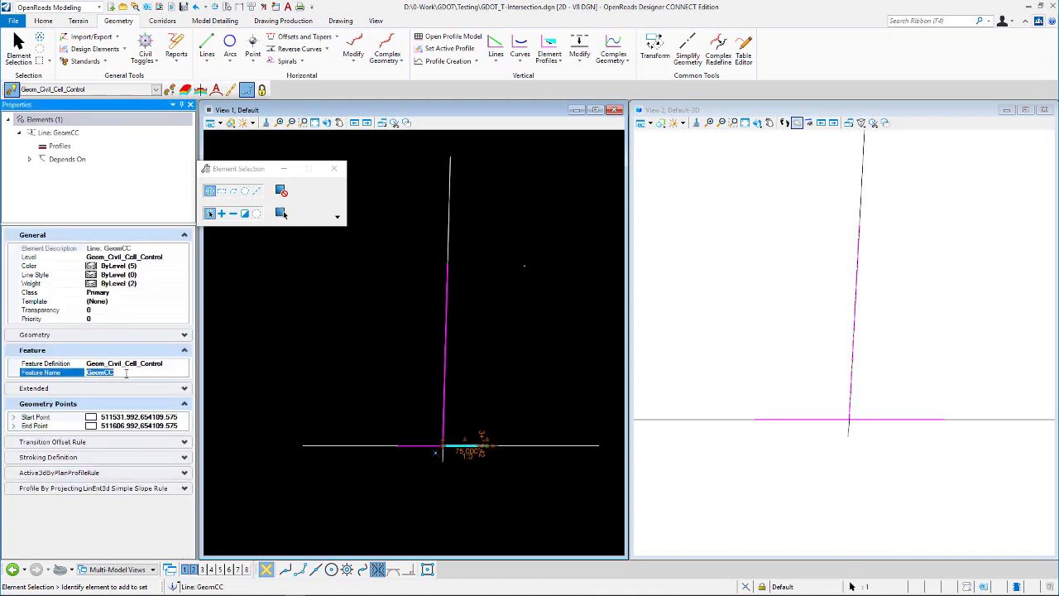
{"action": "type", "text": "CC Turn Lane Ctrl_L"}
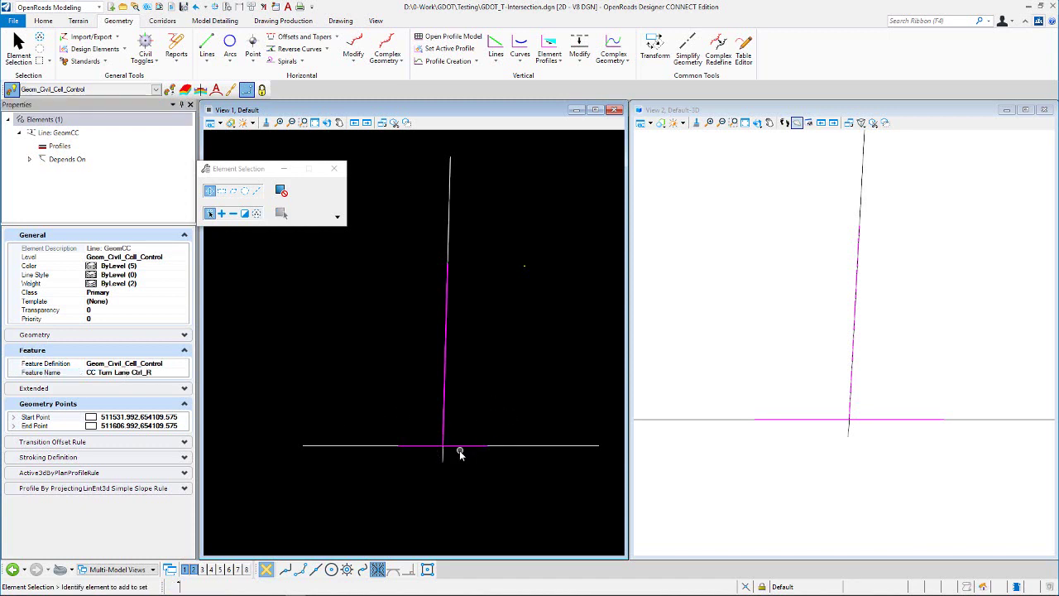
{"action": "left_click", "coordinate": [460, 454]}
- Try a length of 25 for the CC Turn Lane Ctrl_R partial offset, and undo the change
{"action": "scroll", "coordinate": [461, 454], "scroll_direction": "up", "scroll_amount": 2}
{"action": "left_click", "coordinate": [475, 436]}
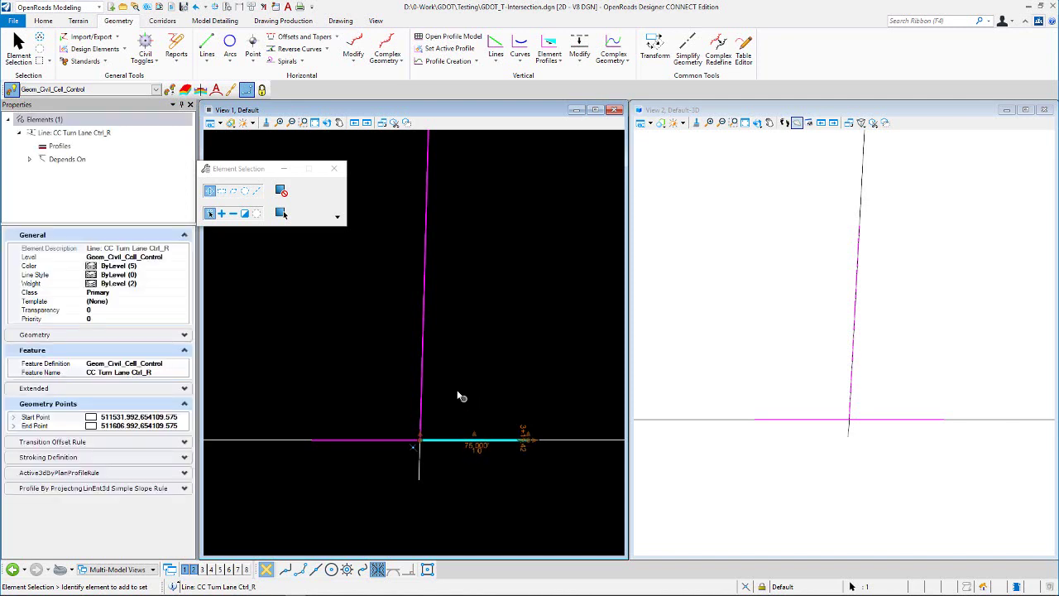
{"action": "left_click", "coordinate": [488, 447]}
{"action": "type", "text": "25"}
{"action": "key", "text": "Return"}
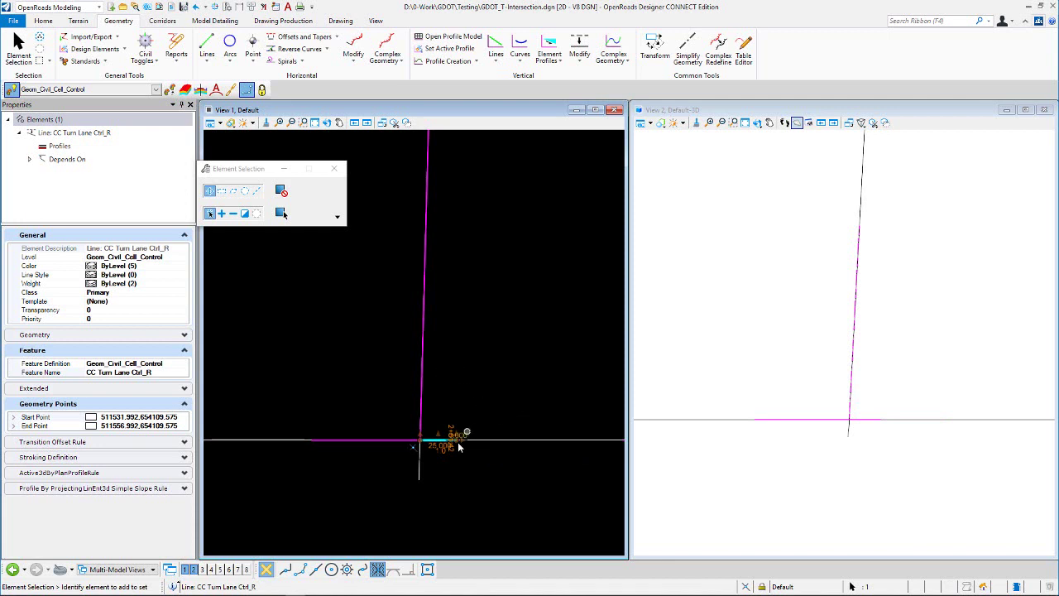
{"action": "left_click", "coordinate": [475, 476]}
{"action": "key", "text": "ctrl+z"}
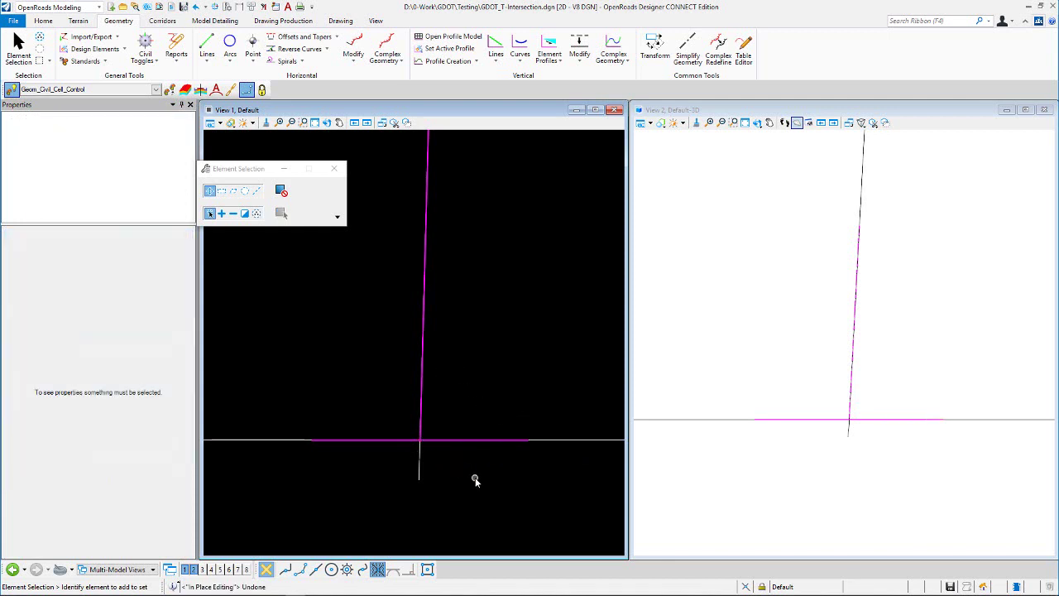
{"action": "left_click", "coordinate": [464, 441]}
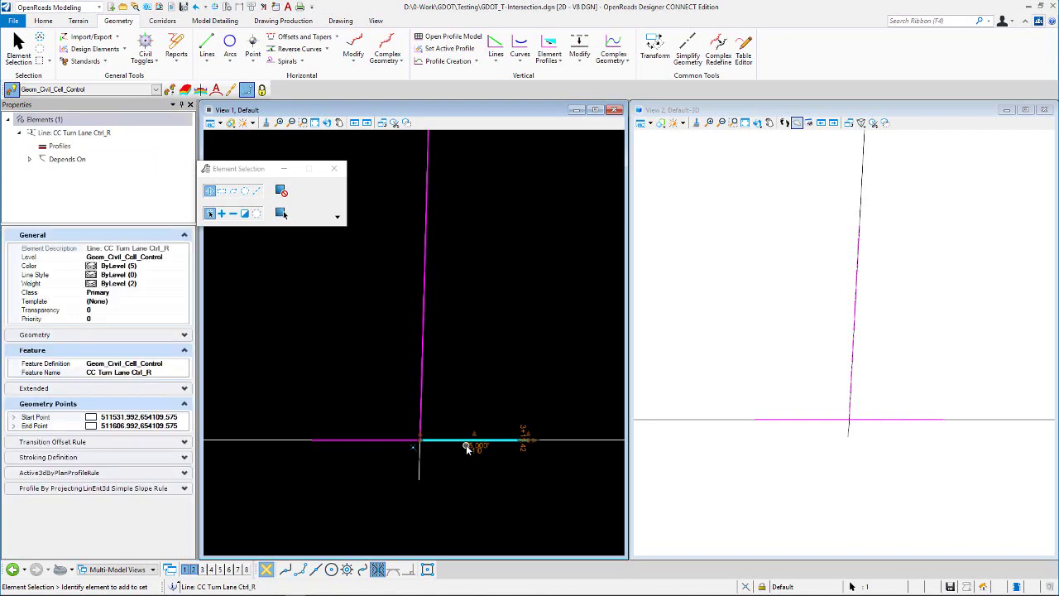
{"action": "left_click", "coordinate": [460, 474]}
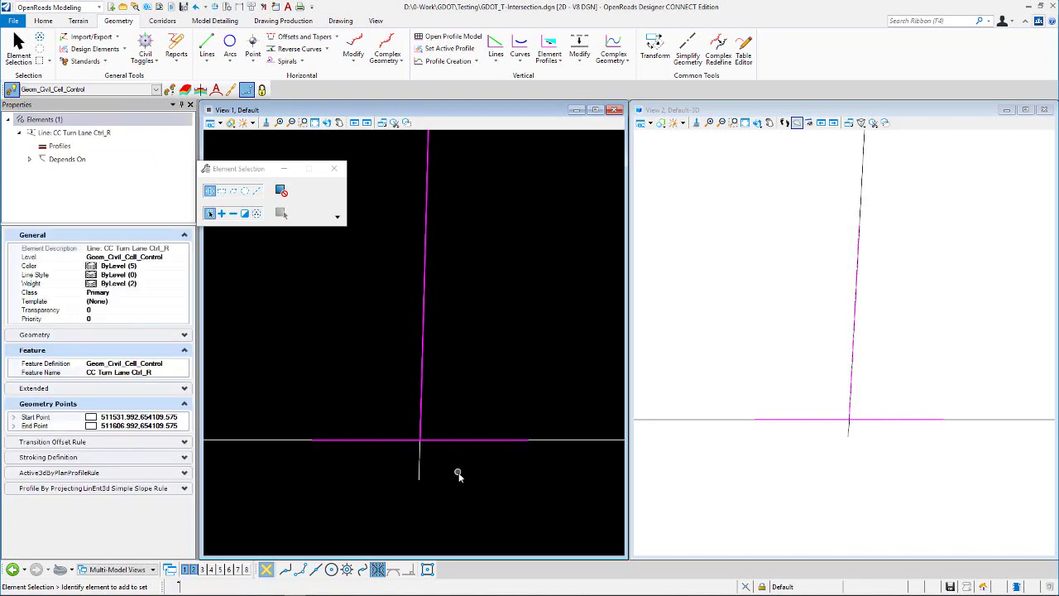
- Move the control point east of the vertical line south toward the horizontal line to shorten the CC_CL partial offset
{"action": "scroll", "coordinate": [461, 447], "scroll_direction": "down", "scroll_amount": 3}
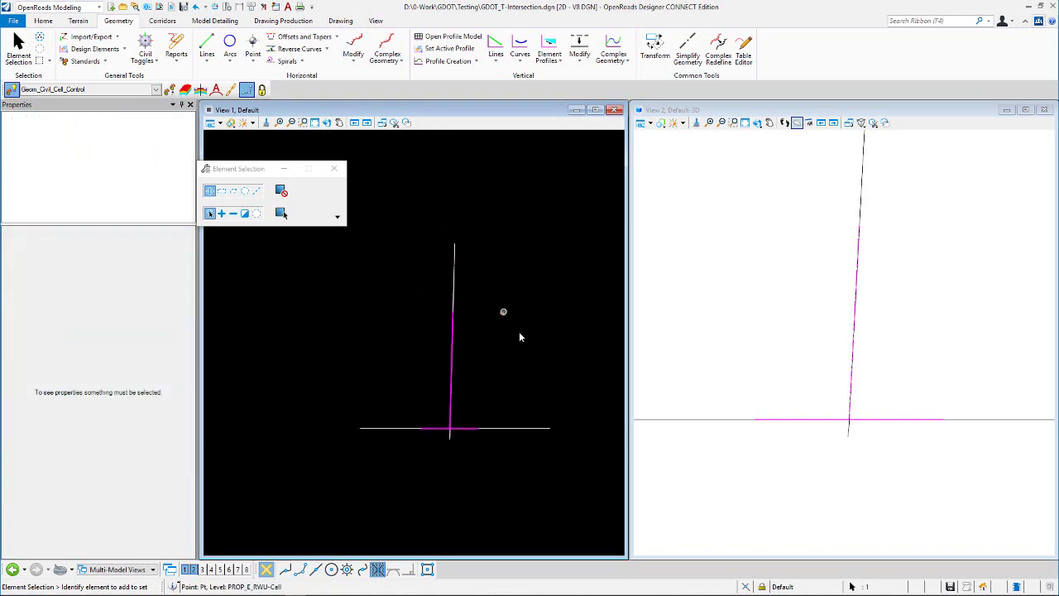
{"action": "left_click", "coordinate": [501, 316]}
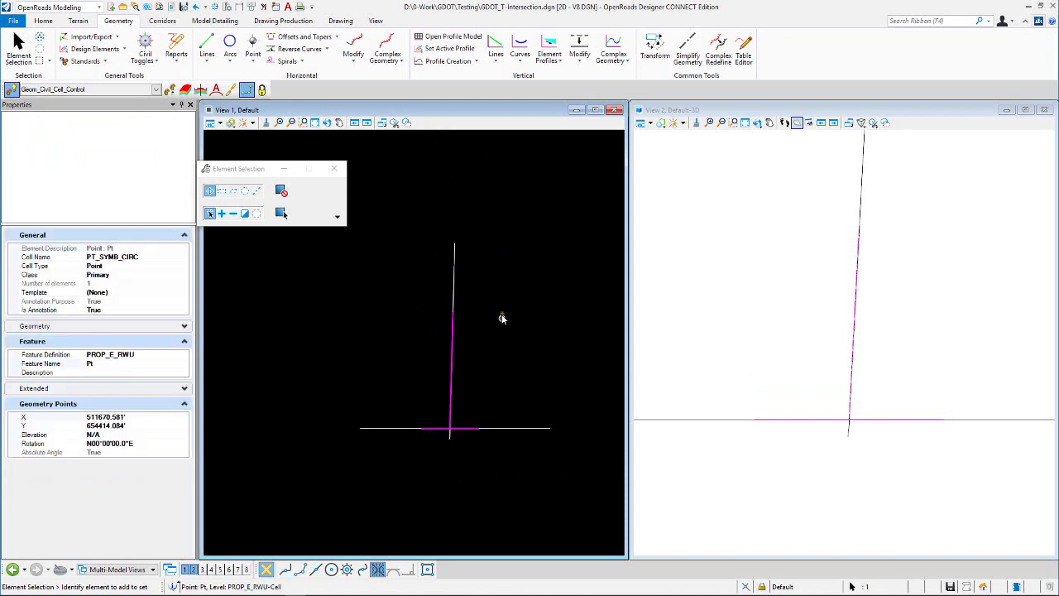
{"action": "left_click", "coordinate": [452, 367]}
{"action": "scroll", "coordinate": [468, 367], "scroll_direction": "up", "scroll_amount": 4}
{"action": "scroll", "coordinate": [503, 363], "scroll_direction": "down", "scroll_amount": 4}
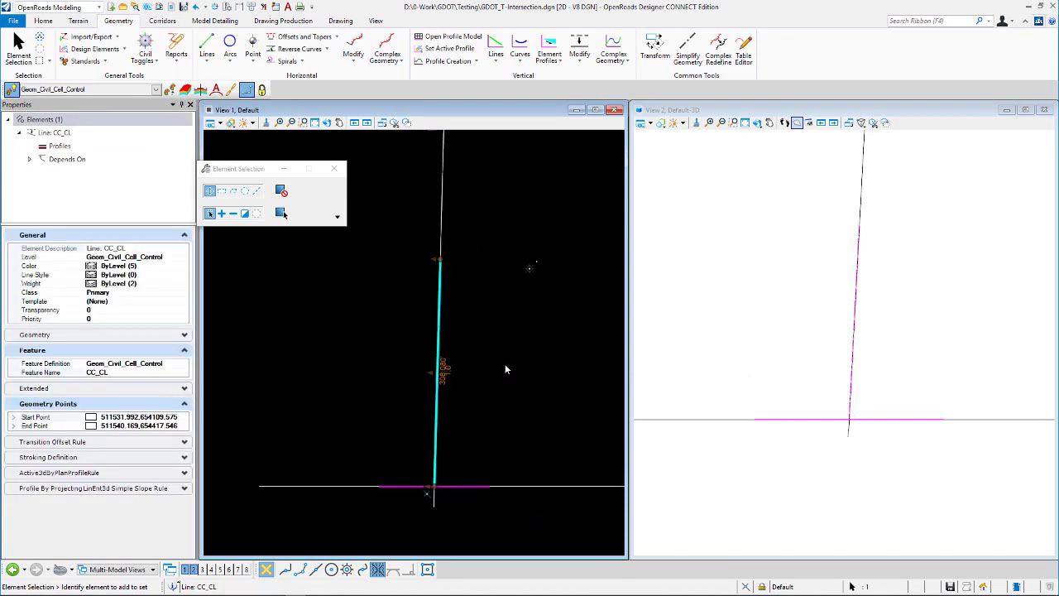
{"action": "left_click", "coordinate": [503, 295]}
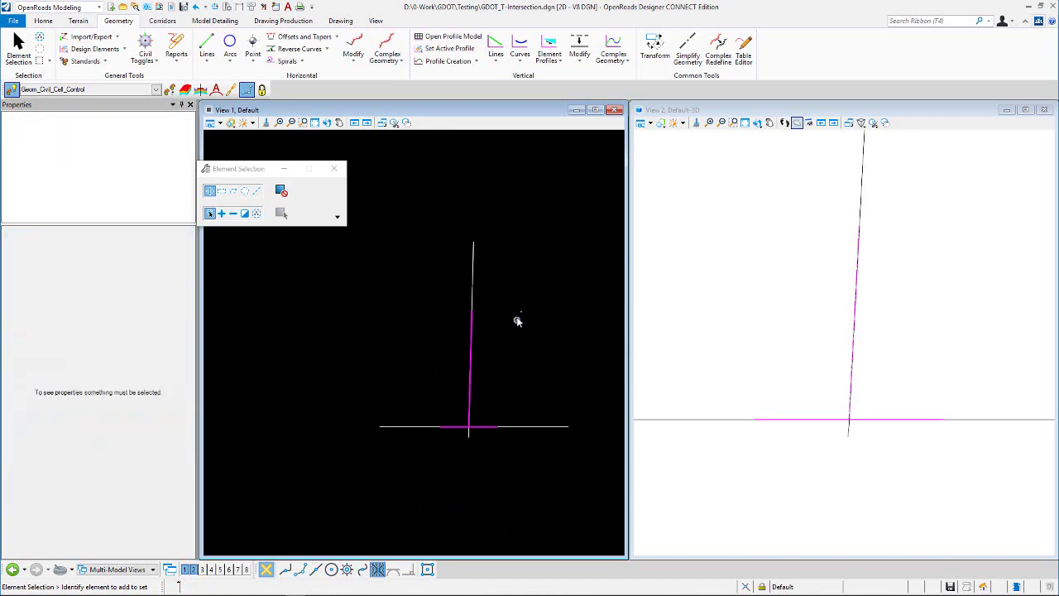
{"action": "left_click", "coordinate": [520, 313]}
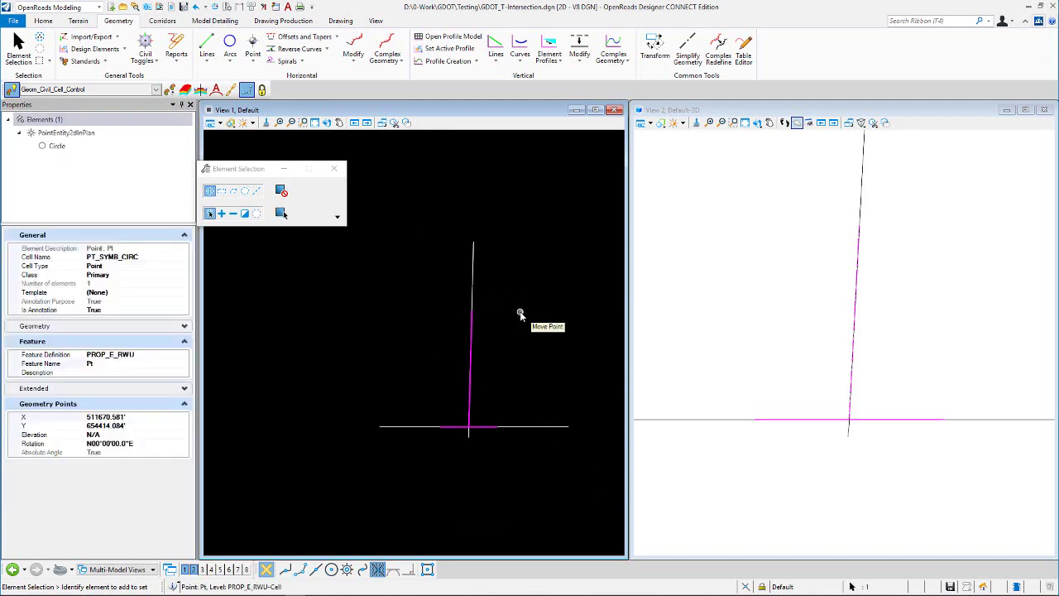
{"action": "left_click", "coordinate": [497, 382]}
{"action": "left_click", "coordinate": [494, 345]}
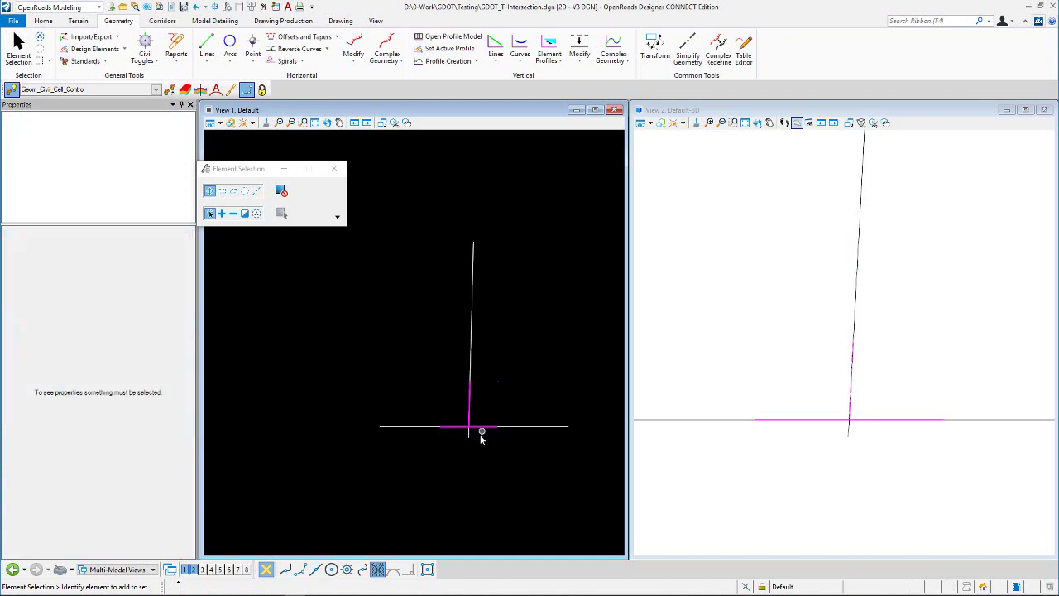
{"action": "scroll", "coordinate": [480, 434], "scroll_direction": "up", "scroll_amount": 3}
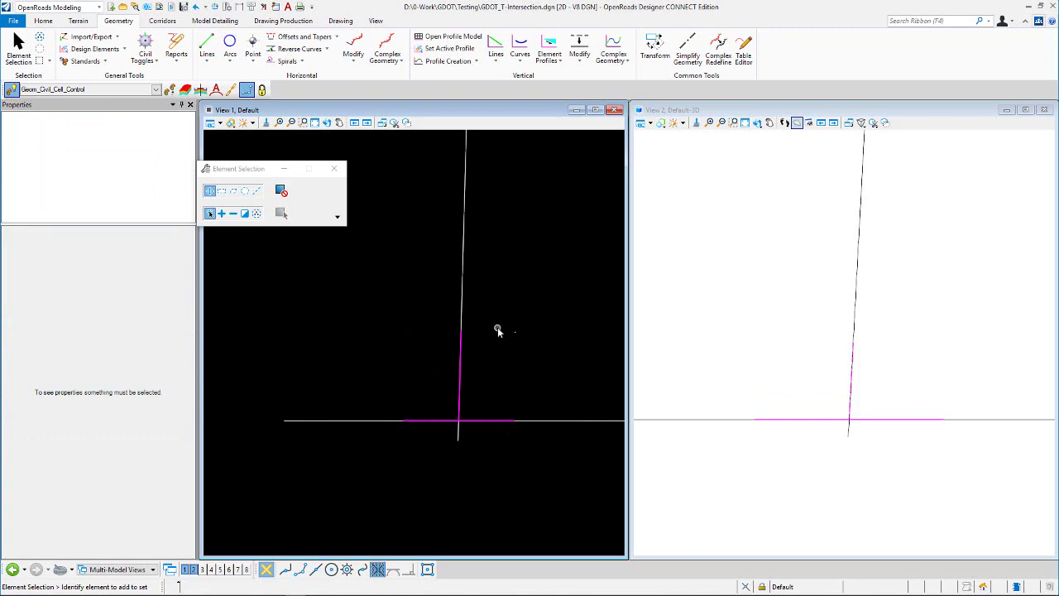
- Set the active feature definition to MAIN_P_EOP from the Main group
{"action": "left_click", "coordinate": [158, 89]}
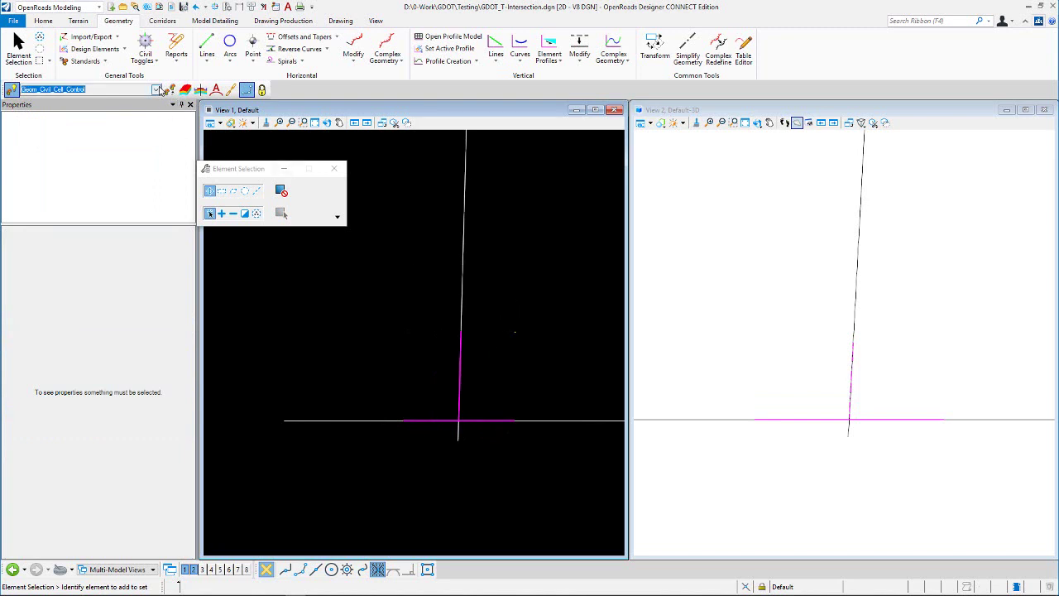
{"action": "scroll", "coordinate": [883, 322], "scroll_direction": "down", "scroll_amount": 3}
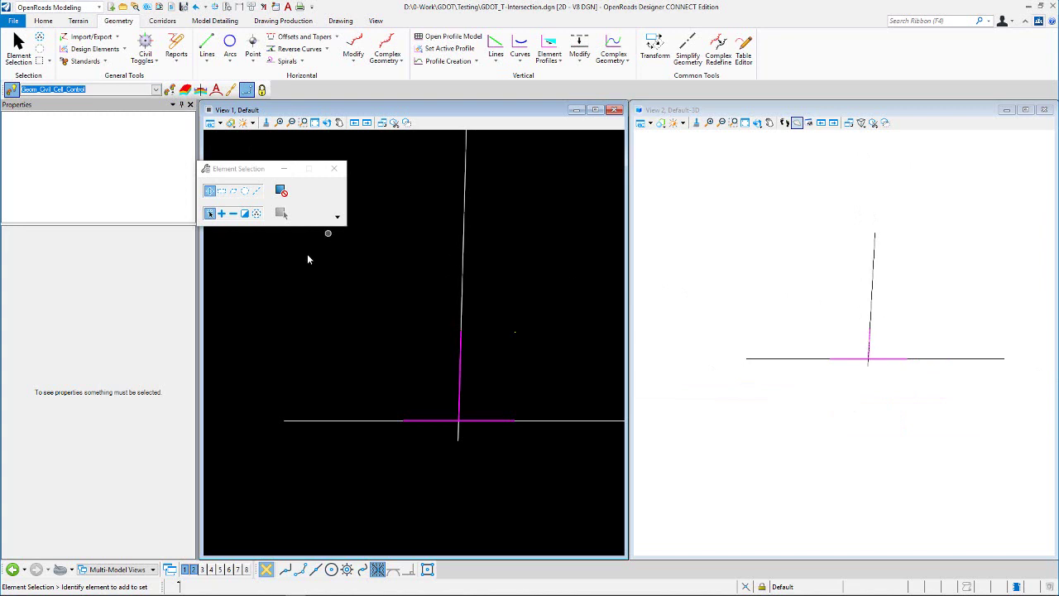
{"action": "left_click", "coordinate": [155, 89]}
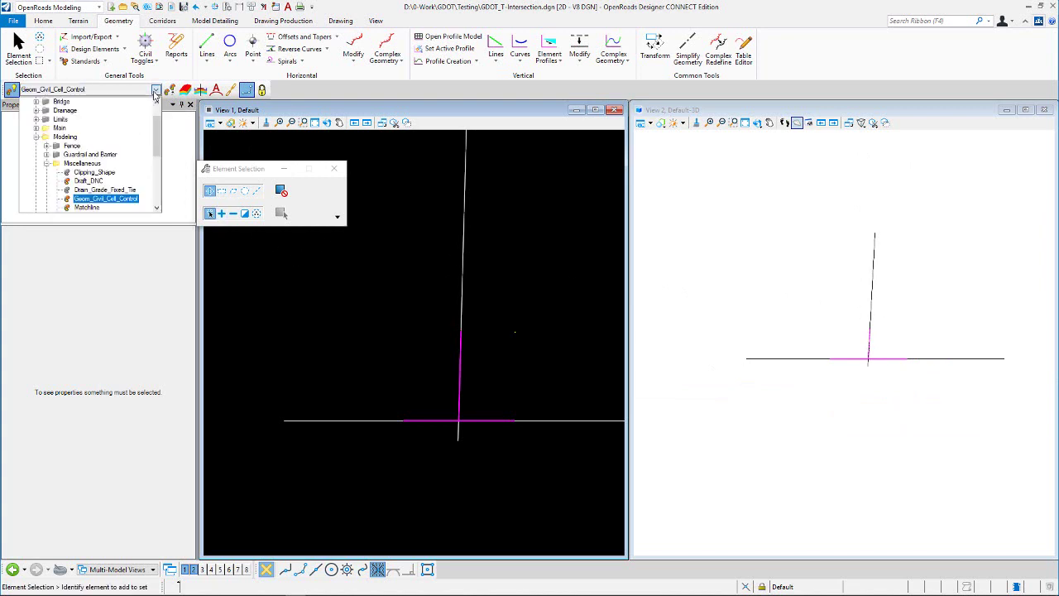
{"action": "left_click", "coordinate": [36, 137]}
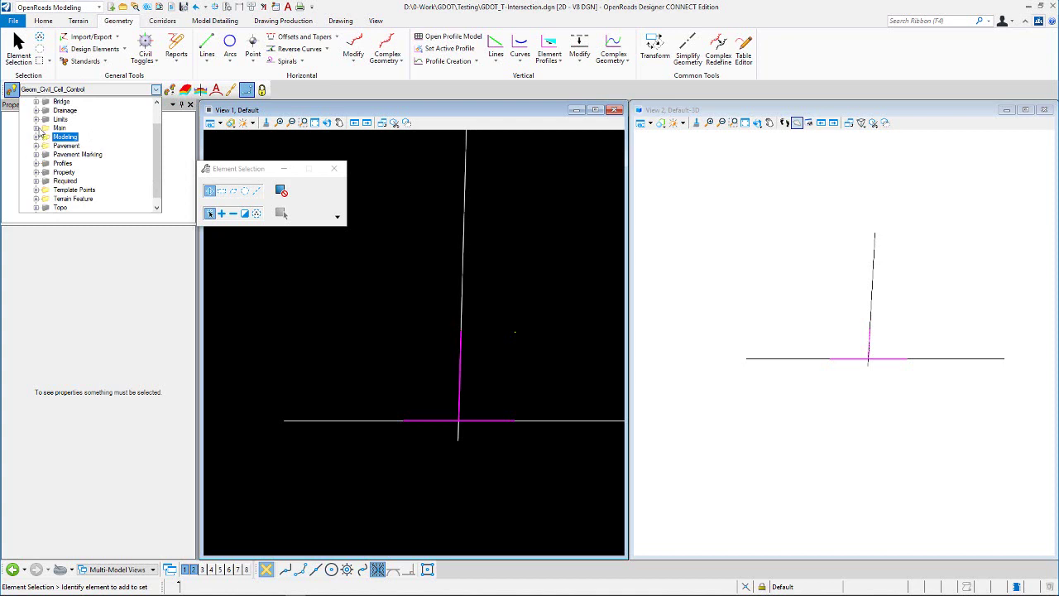
{"action": "left_click", "coordinate": [36, 128]}
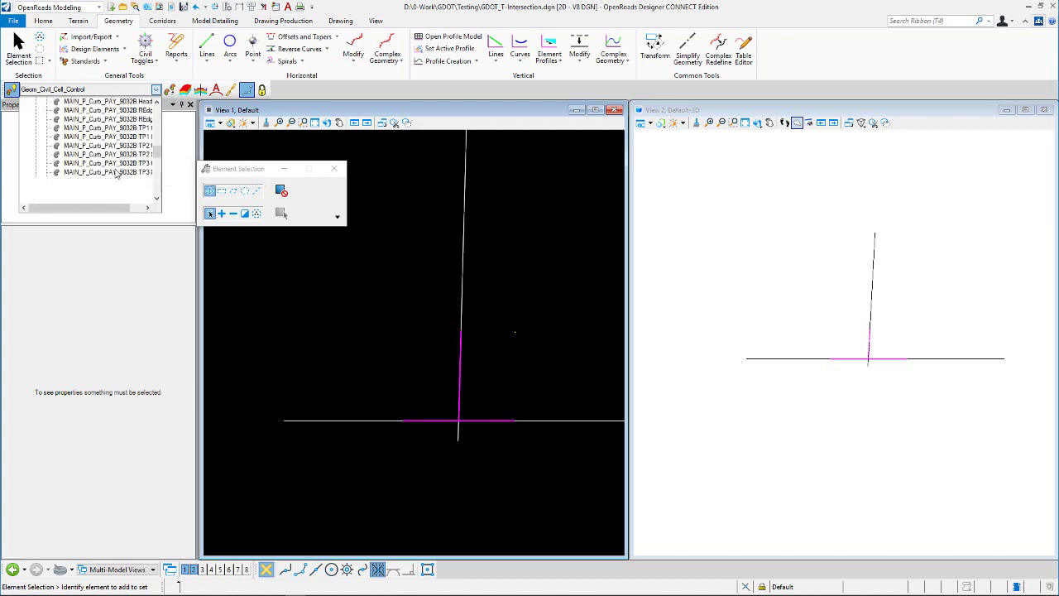
{"action": "left_click", "coordinate": [91, 133]}
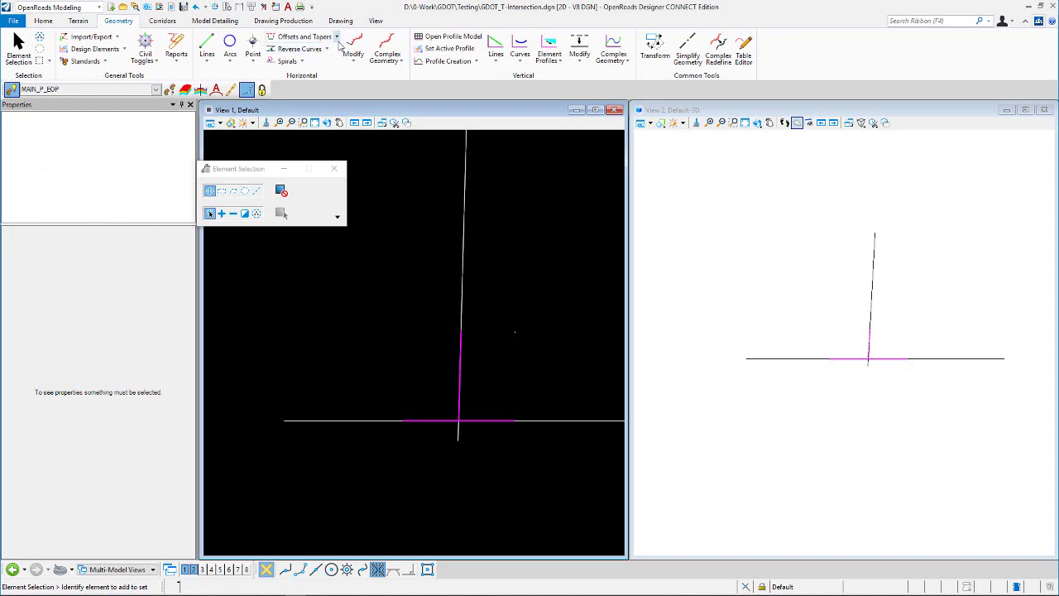
- Offset the CC_CL control line by 12 with Single Offset Entire Element, mirrored to both sides, as MAIN_P_EOP
{"action": "left_click", "coordinate": [302, 38]}
{"action": "left_click", "coordinate": [328, 53]}
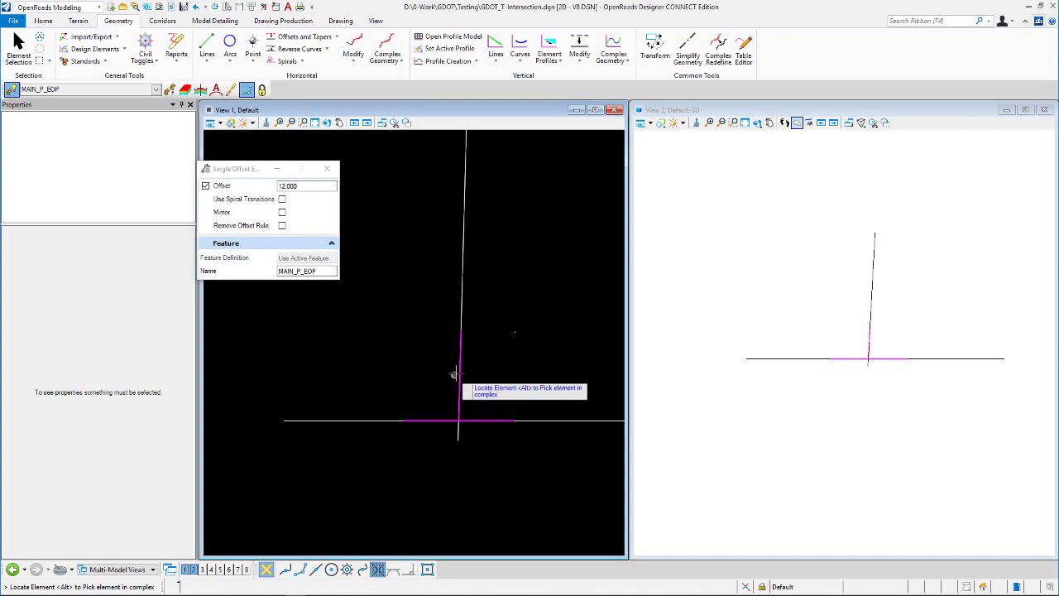
{"action": "left_click", "coordinate": [282, 200]}
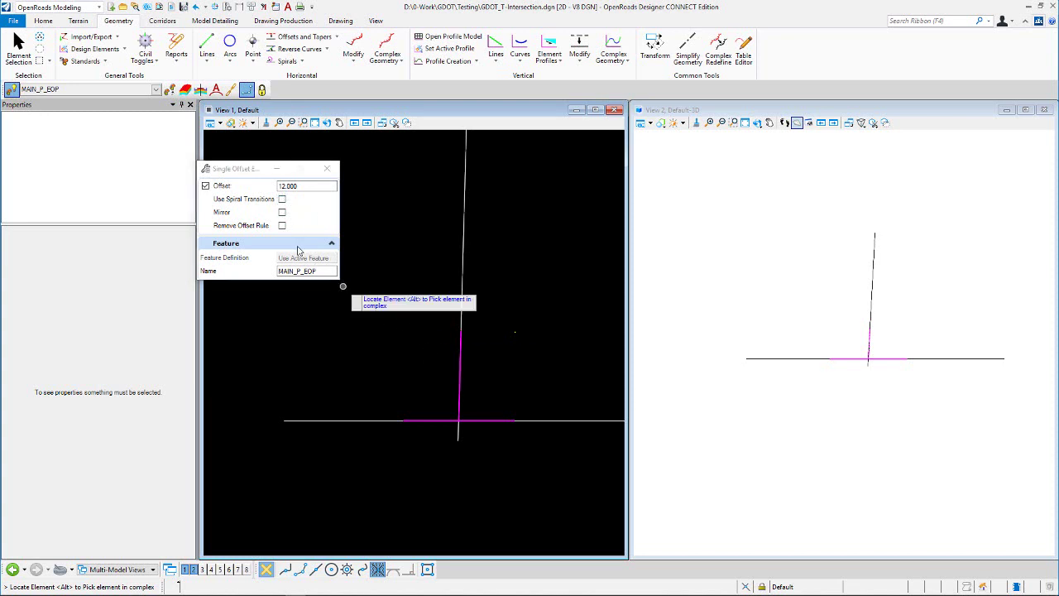
{"action": "left_click", "coordinate": [282, 212]}
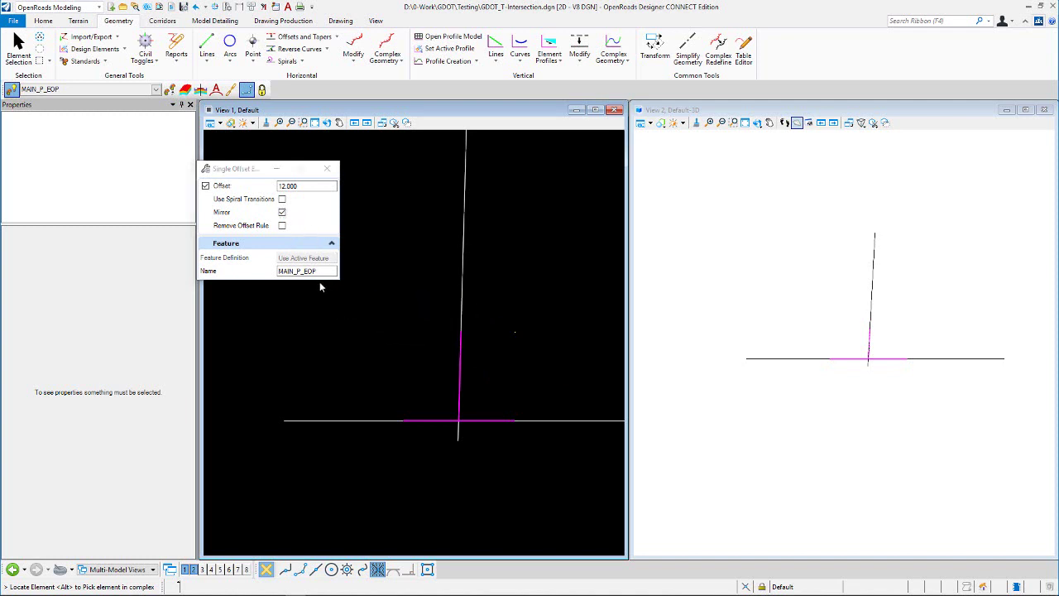
{"action": "left_click", "coordinate": [460, 367]}
{"action": "left_click", "coordinate": [516, 383]}
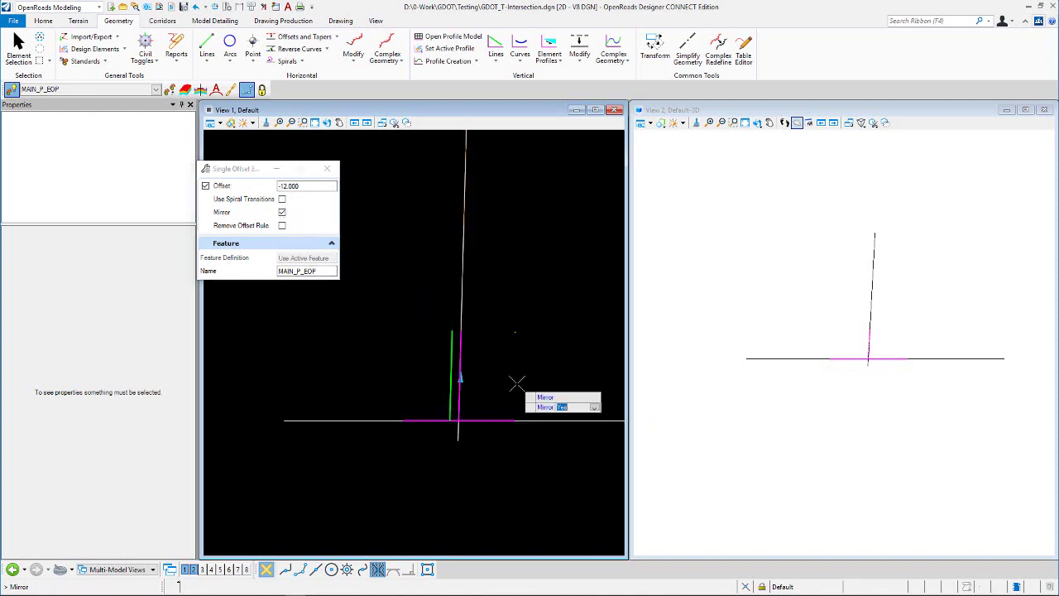
{"action": "left_click", "coordinate": [516, 383]}
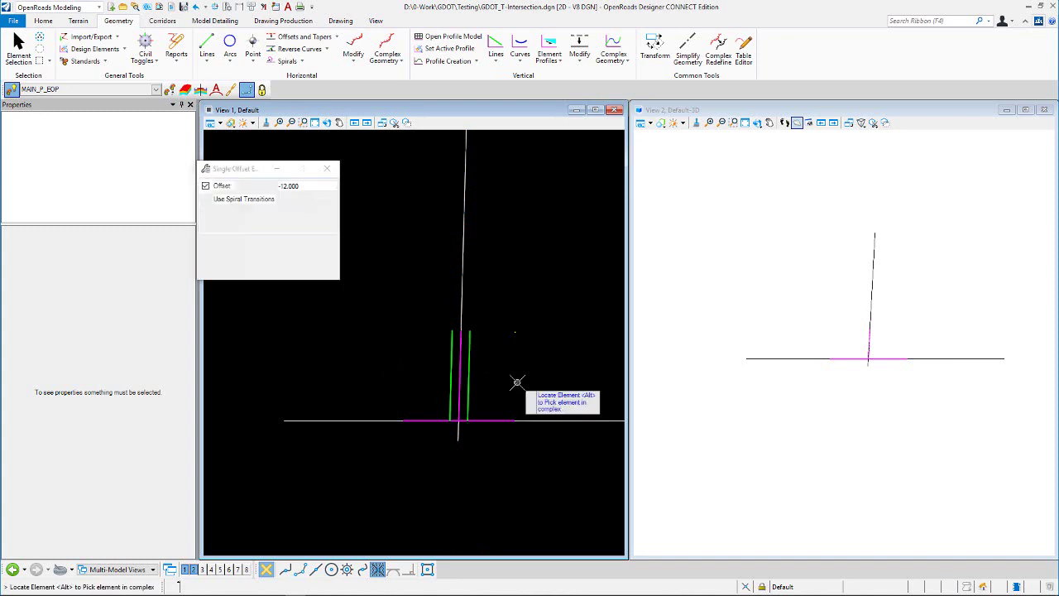
{"action": "left_click", "coordinate": [335, 38]}
{"action": "left_click", "coordinate": [410, 115]}
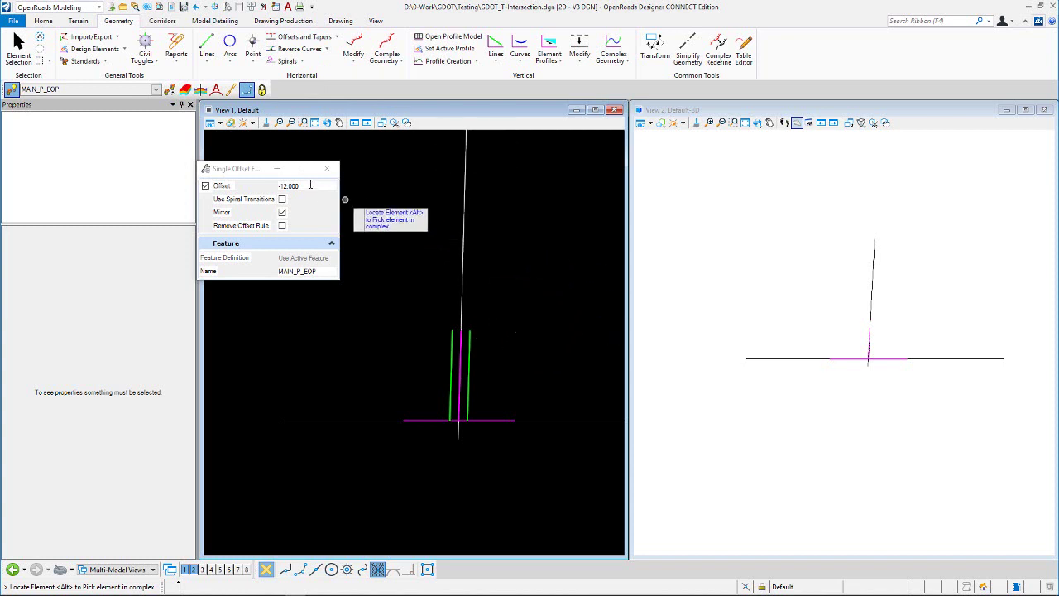
- Profile both edge-of-pavement offsets by slope from the vertical base line, at -2% with a vertical offset of 0 over all points
{"action": "scroll", "coordinate": [482, 406], "scroll_direction": "up", "scroll_amount": 3}
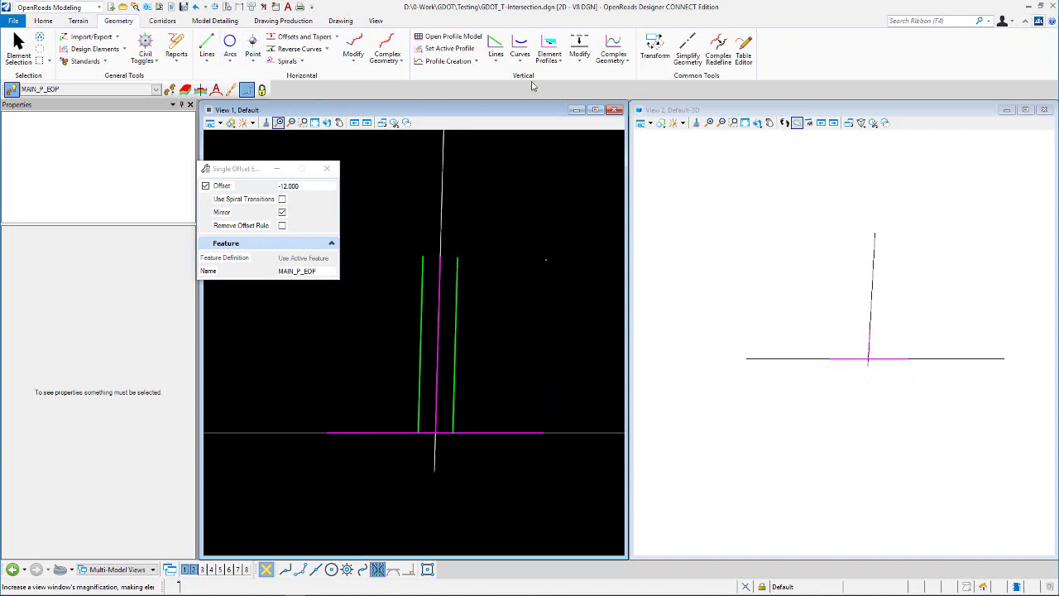
{"action": "left_click", "coordinate": [560, 64]}
{"action": "left_click", "coordinate": [596, 109]}
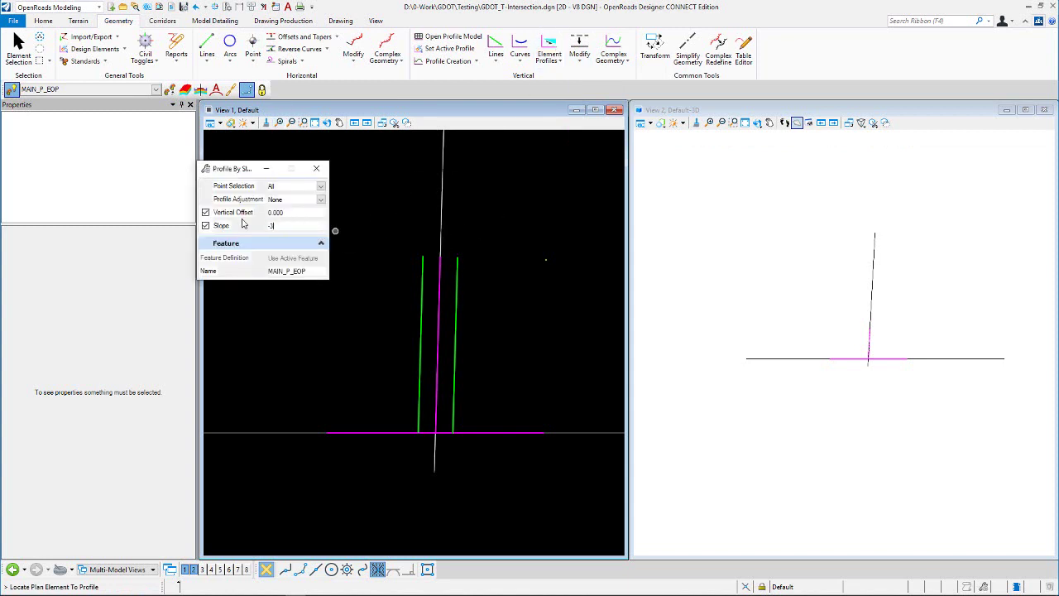
{"action": "type", "text": "-2"}
{"action": "key", "text": "Tab"}
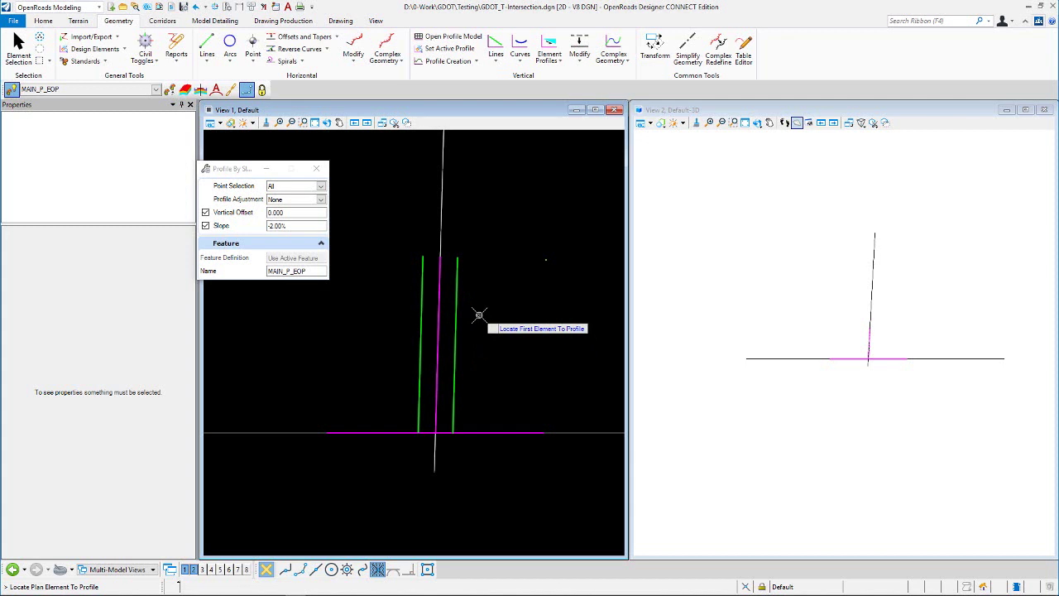
{"action": "left_click", "coordinate": [455, 319]}
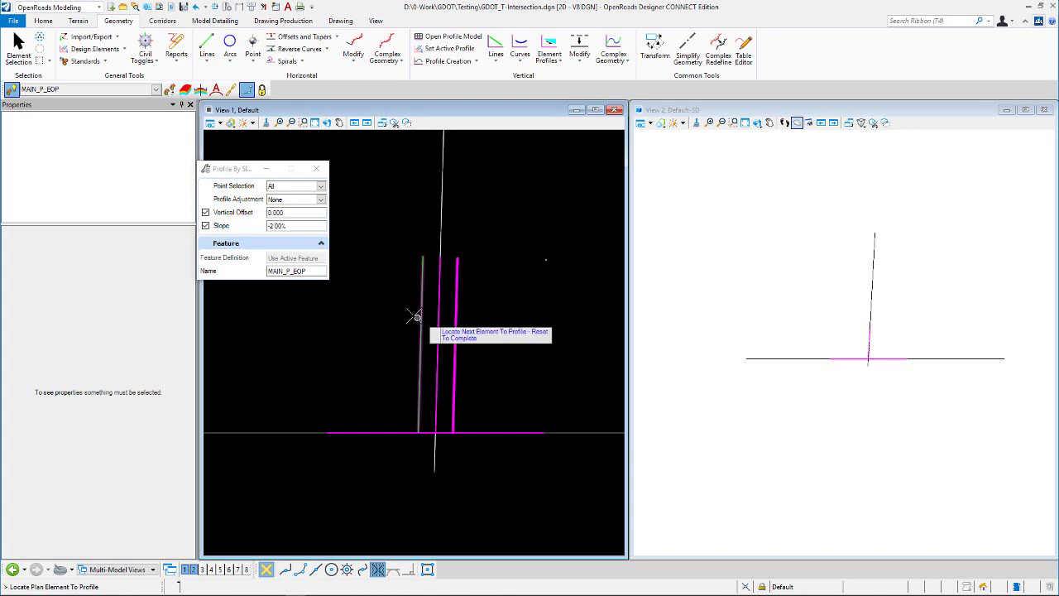
{"action": "left_click", "coordinate": [418, 318]}
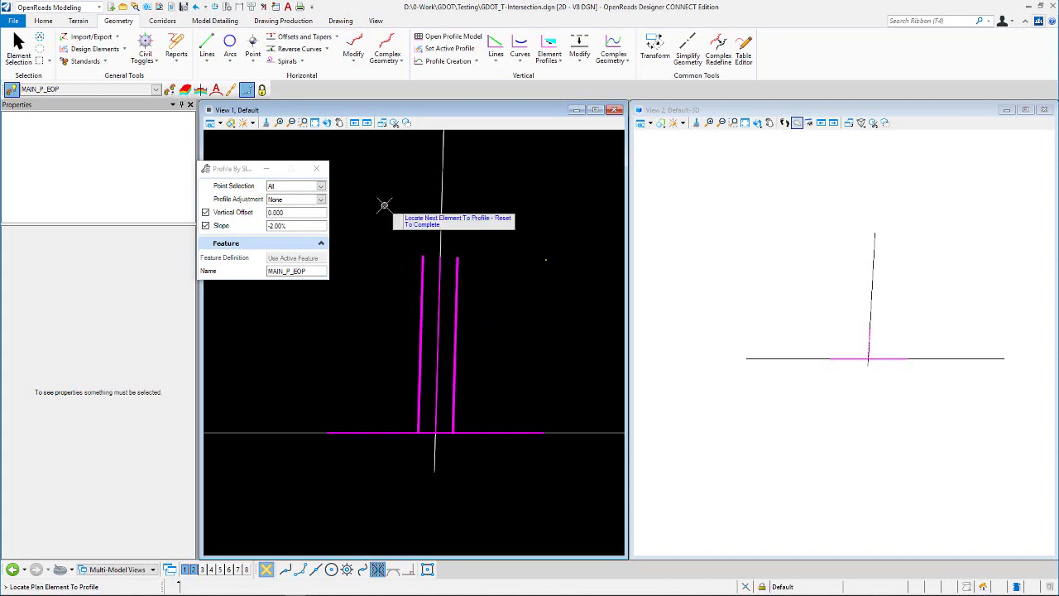
{"action": "right_click", "coordinate": [384, 205]}
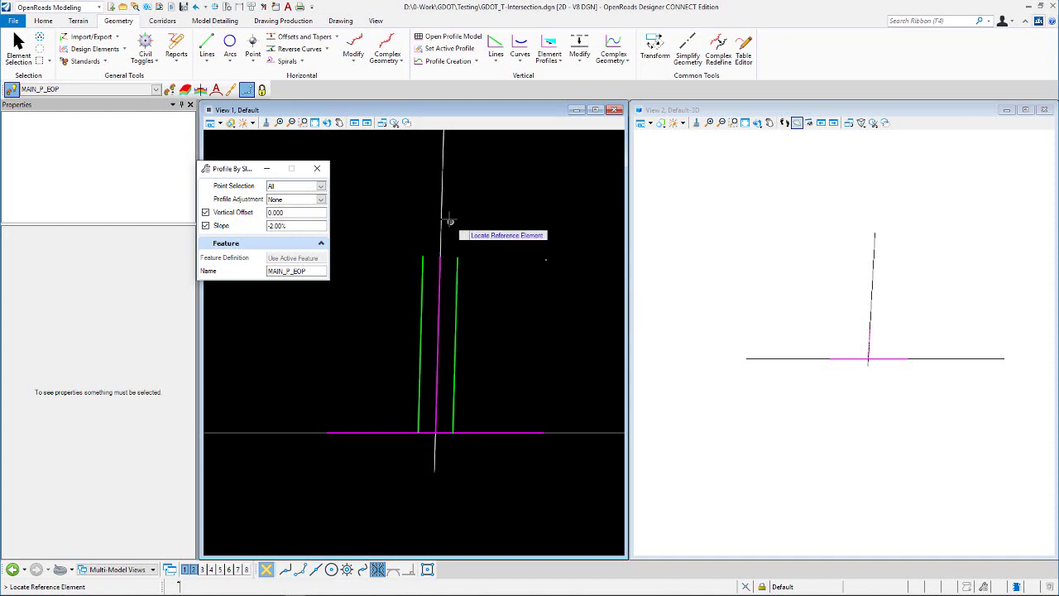
{"action": "left_click", "coordinate": [440, 216]}
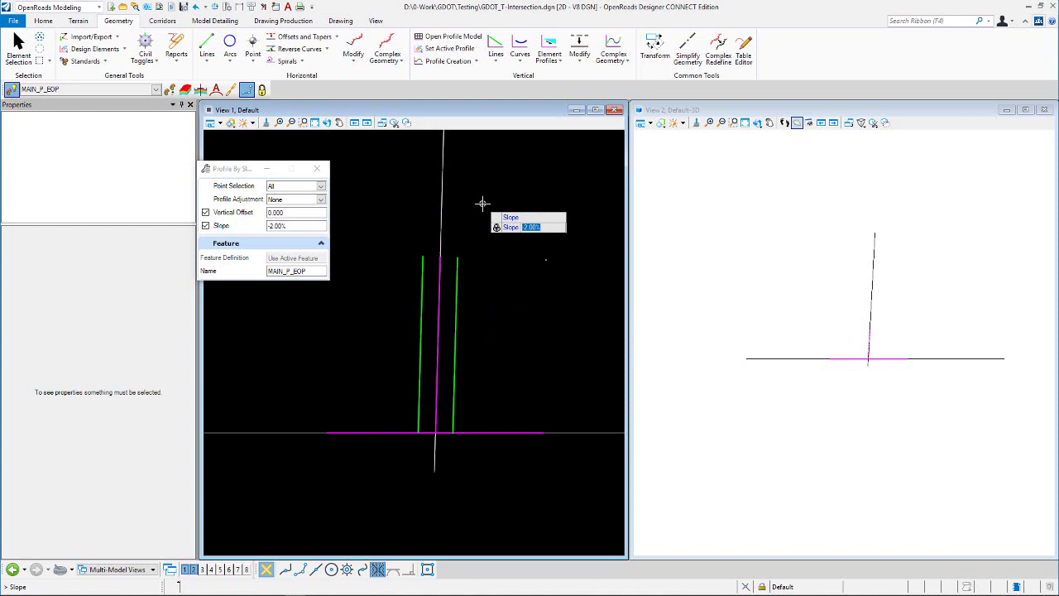
{"action": "left_click", "coordinate": [482, 204]}
{"action": "left_click", "coordinate": [483, 203]}
{"action": "left_click", "coordinate": [483, 203]}
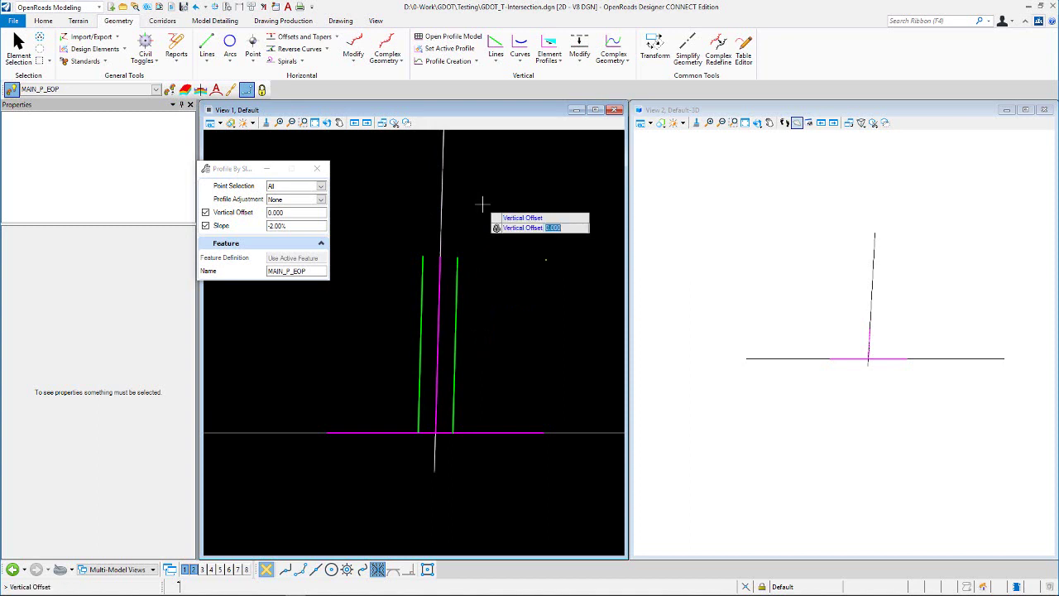
{"action": "left_click", "coordinate": [482, 203]}
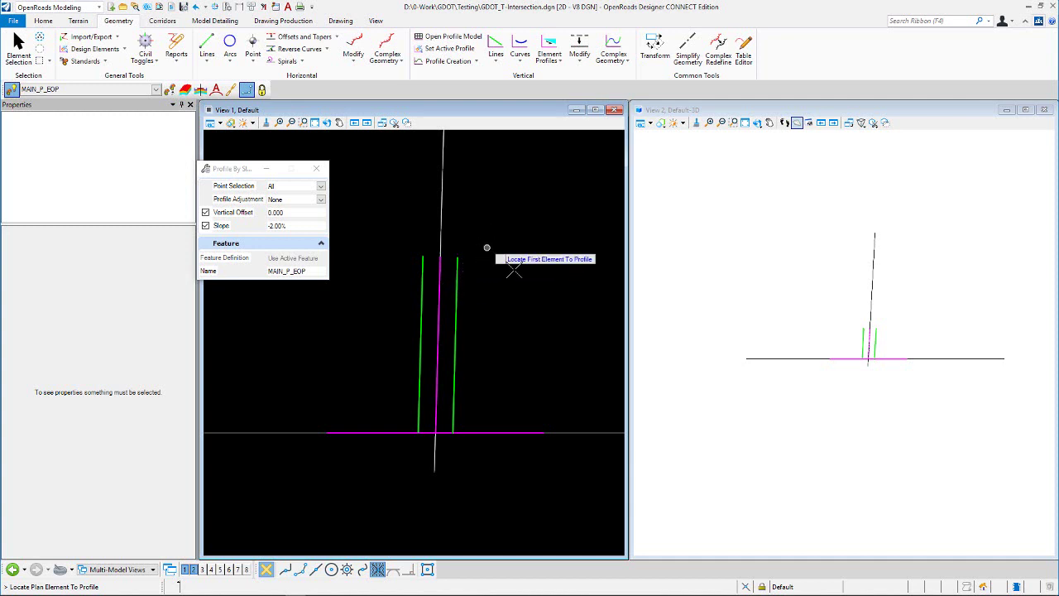
{"action": "scroll", "coordinate": [893, 326], "scroll_direction": "up", "scroll_amount": 3}
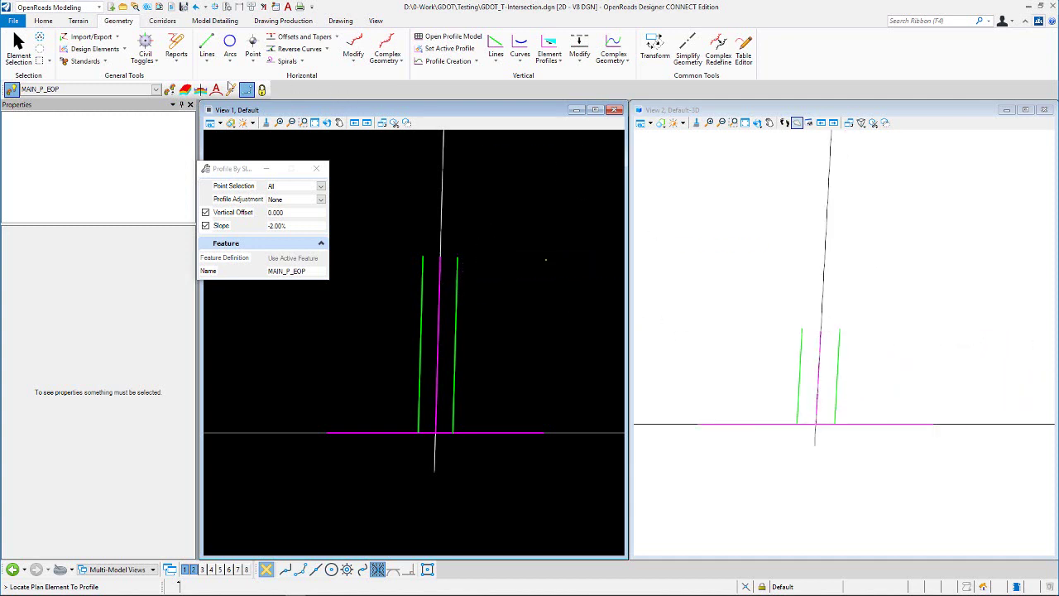
- Add a 35 ft radius simple arc between the east control line and the east edge of pavement, with Trim/Extend set to Ahead
{"action": "left_click", "coordinate": [230, 59]}
{"action": "mouse_move", "coordinate": [293, 147]}
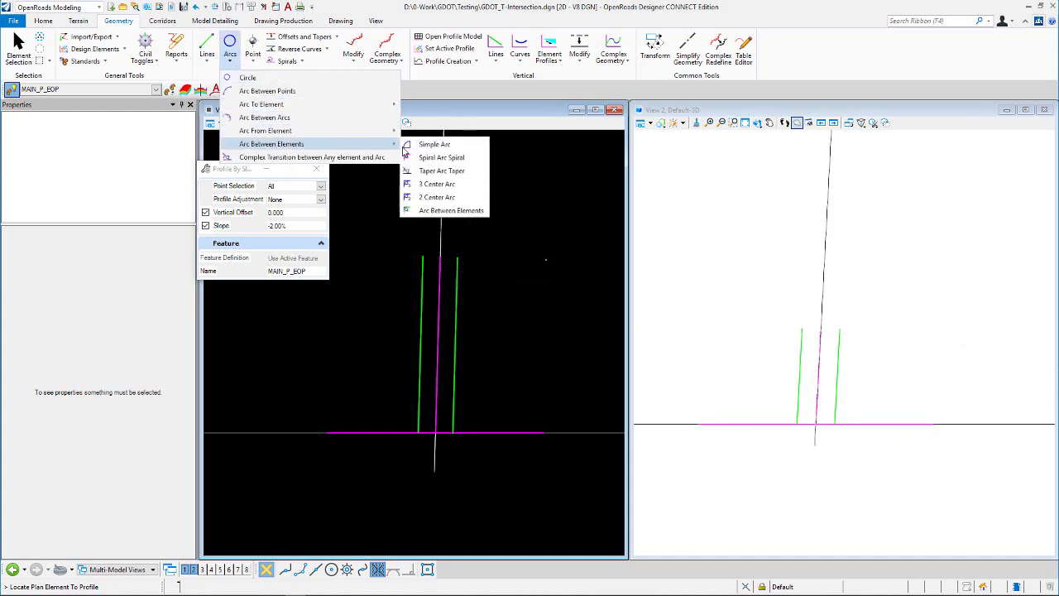
{"action": "left_click", "coordinate": [435, 145]}
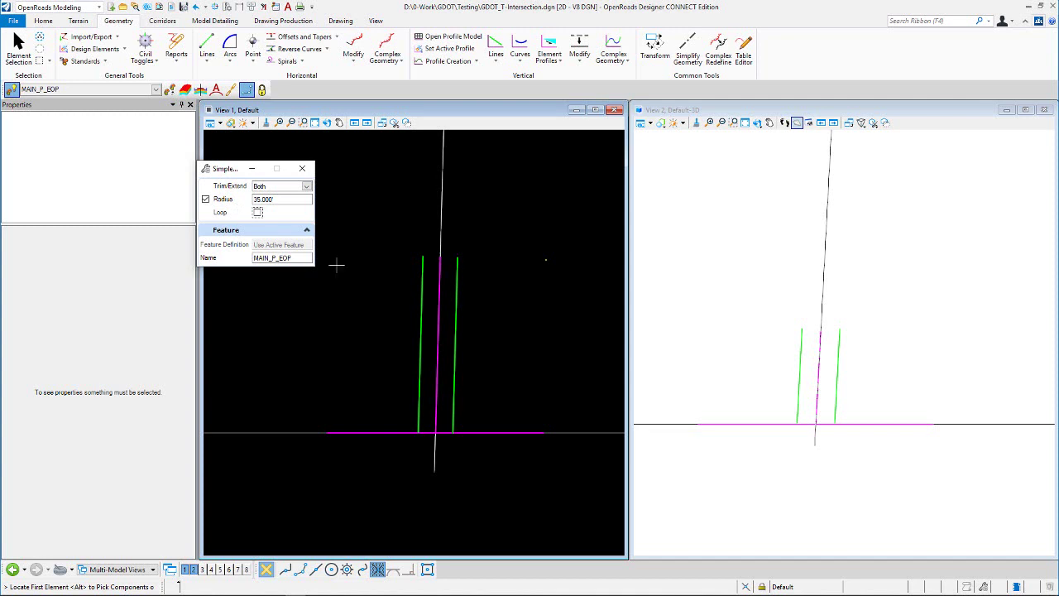
{"action": "left_click", "coordinate": [306, 186]}
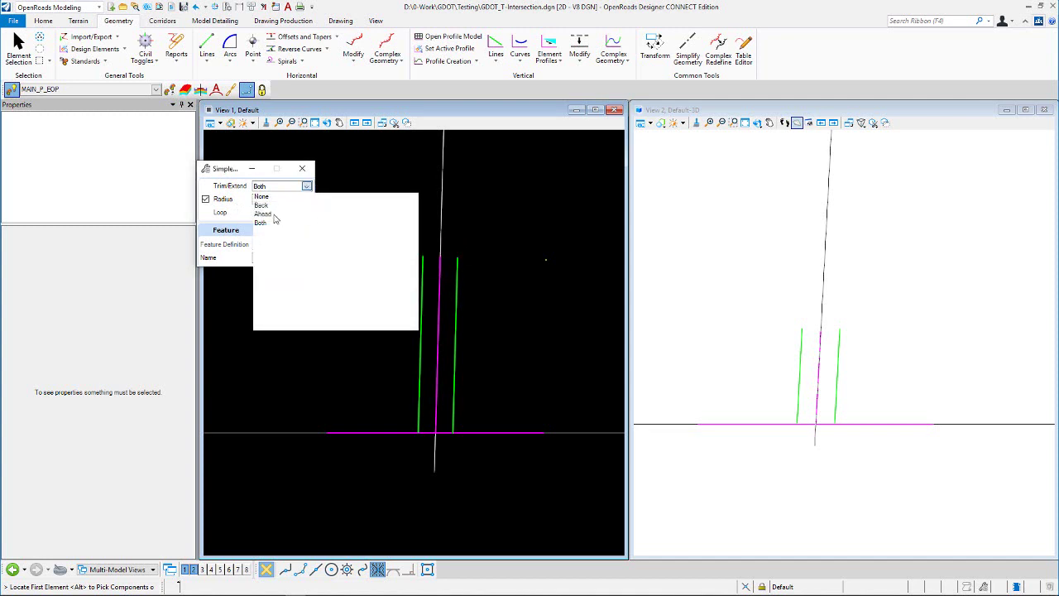
{"action": "left_click", "coordinate": [273, 214]}
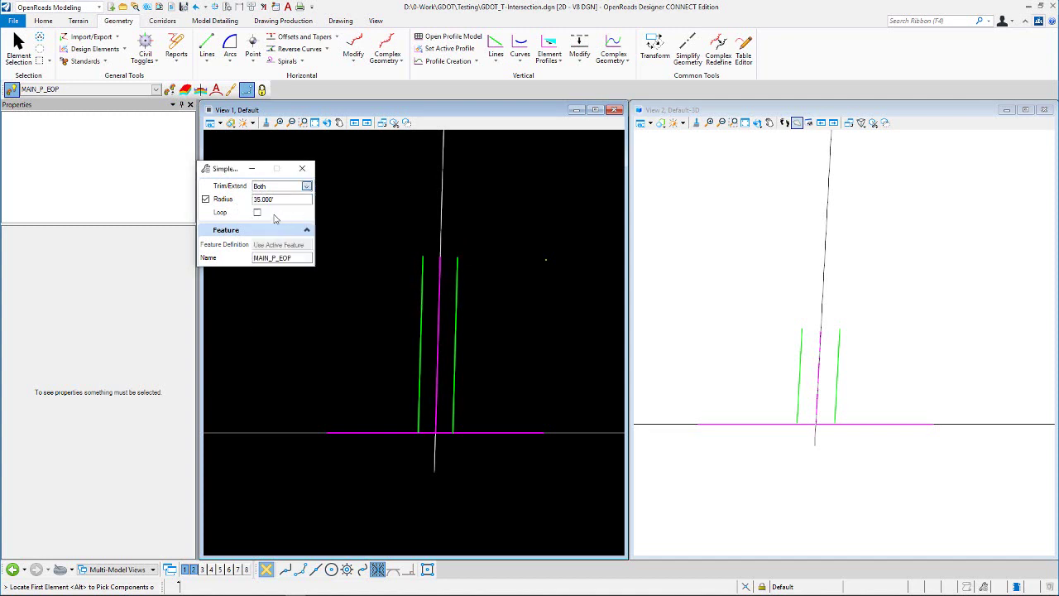
{"action": "left_click", "coordinate": [510, 429]}
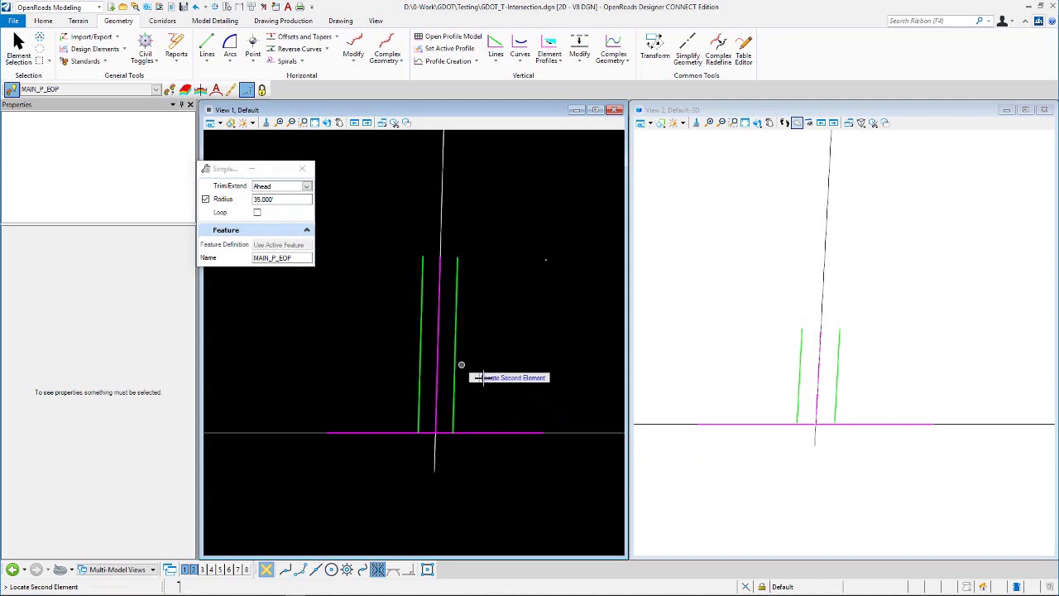
{"action": "left_click", "coordinate": [454, 361]}
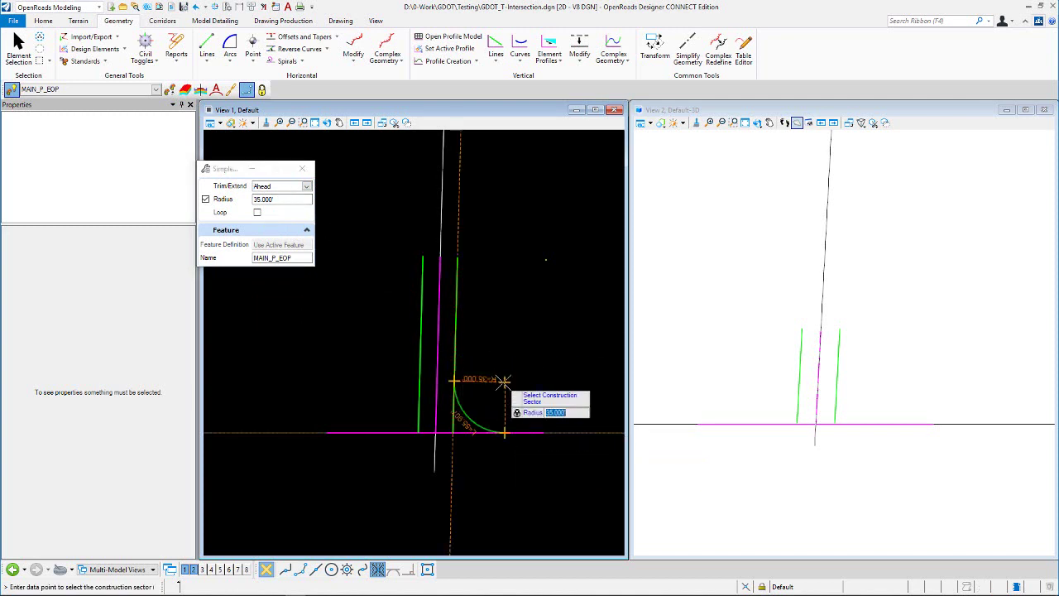
{"action": "left_click", "coordinate": [504, 381]}
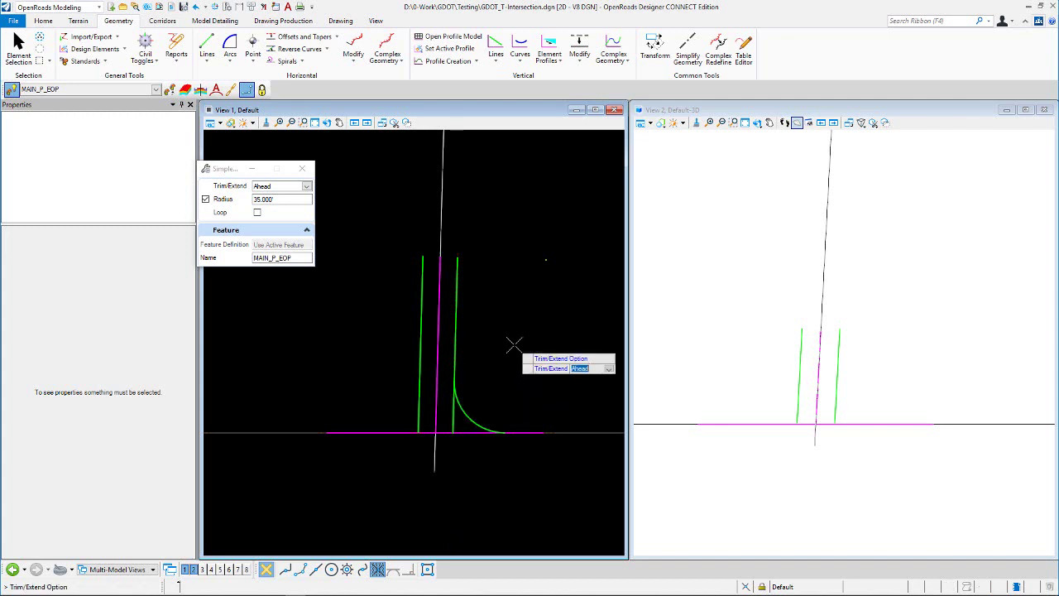
{"action": "left_click", "coordinate": [514, 344]}
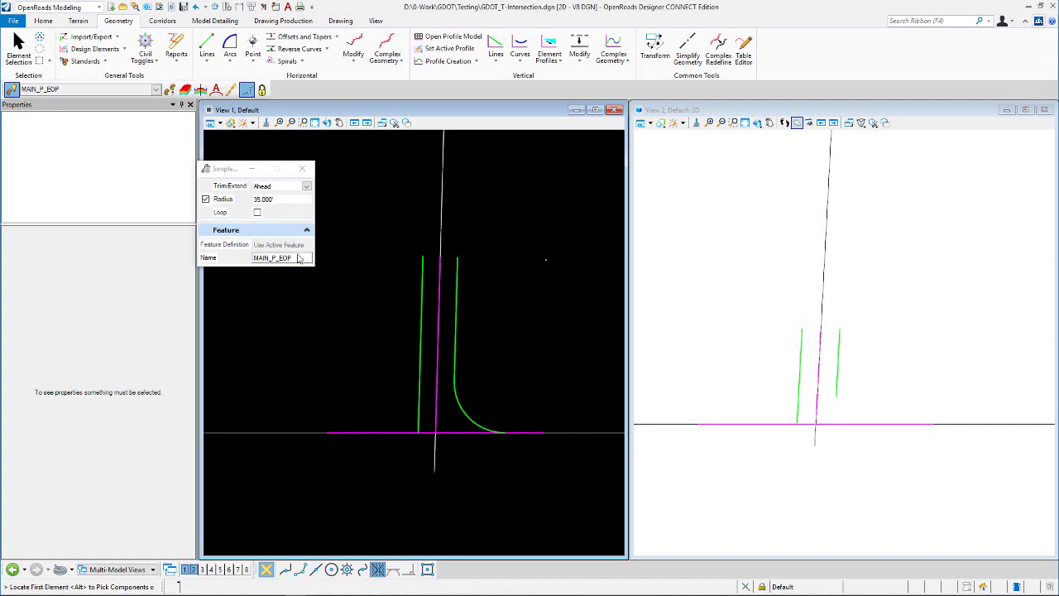
- Examine the CC Turn Lane Ctrl_R control line's length and its relation to the east corner arc
{"action": "left_click", "coordinate": [18, 48]}
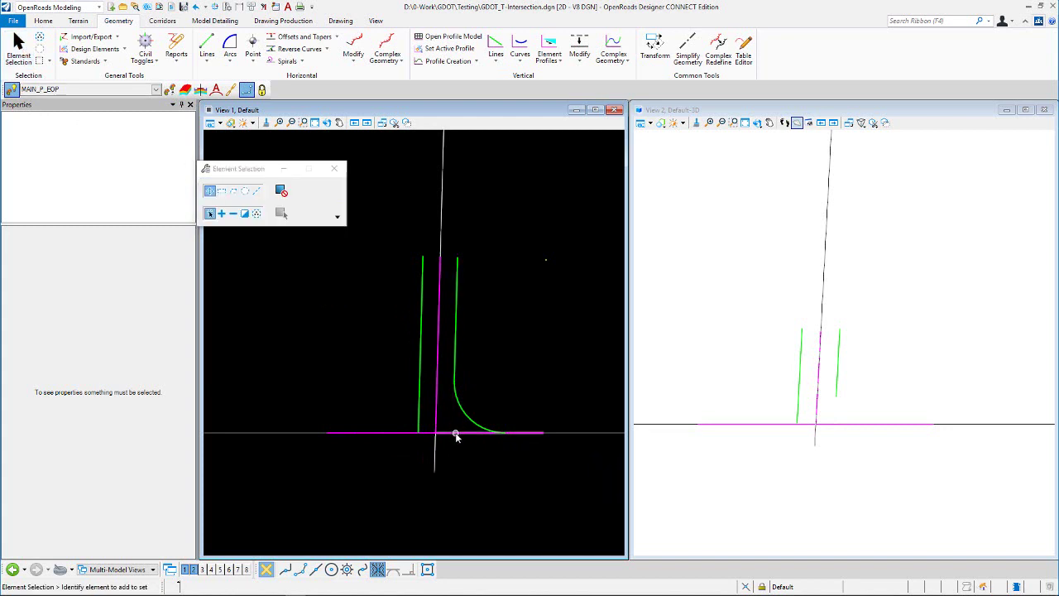
{"action": "left_click", "coordinate": [486, 430]}
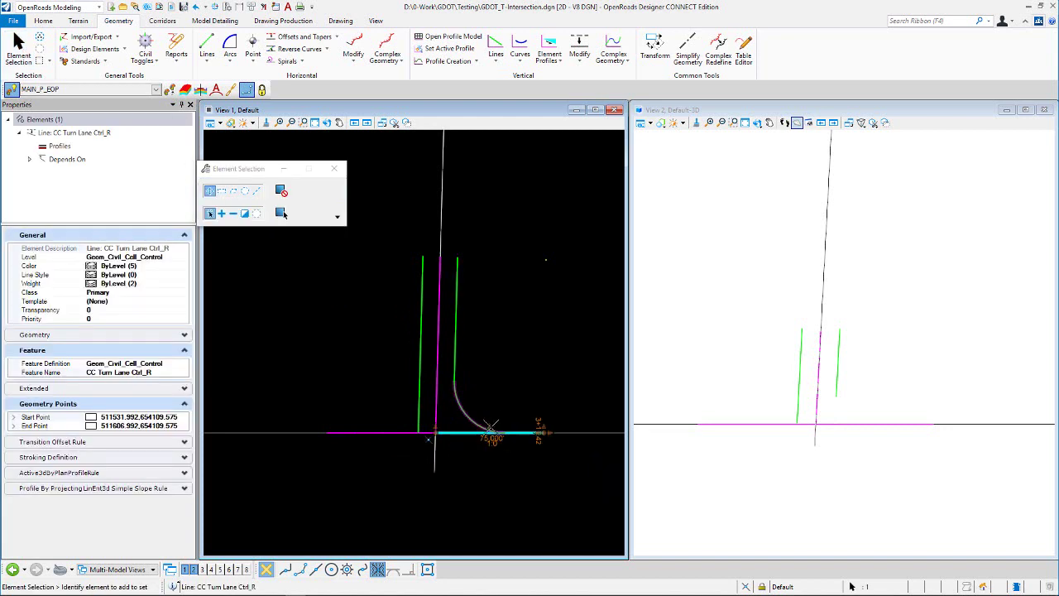
{"action": "mouse_move", "coordinate": [490, 426]}
{"action": "left_mouse_down"}
{"action": "mouse_move", "coordinate": [493, 403]}
{"action": "mouse_move", "coordinate": [489, 432]}
{"action": "left_mouse_up"}
{"action": "left_click", "coordinate": [501, 440]}
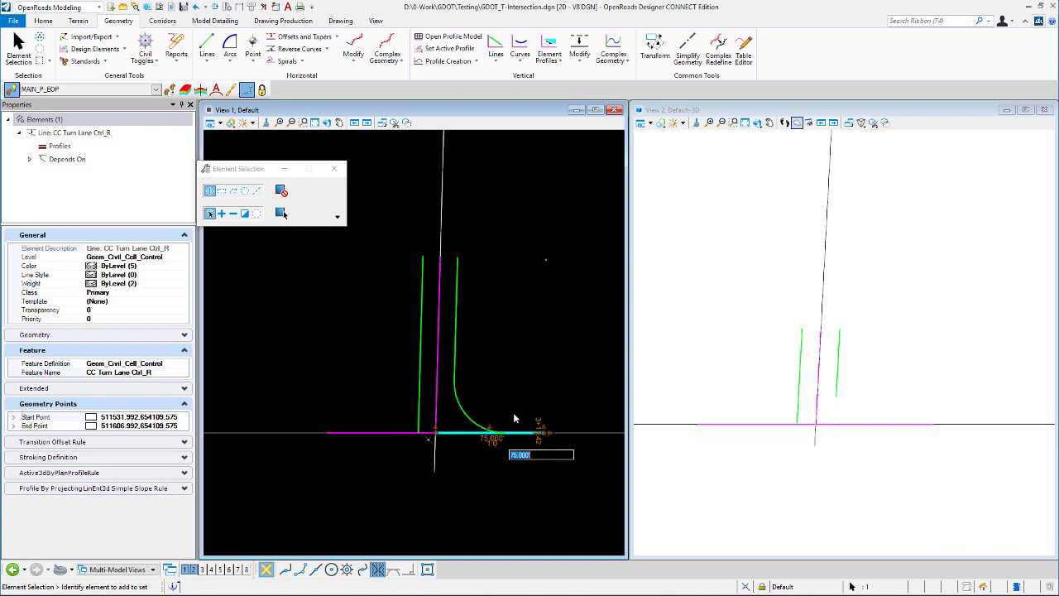
{"action": "key", "text": "Escape"}
{"action": "key", "text": "Escape"}
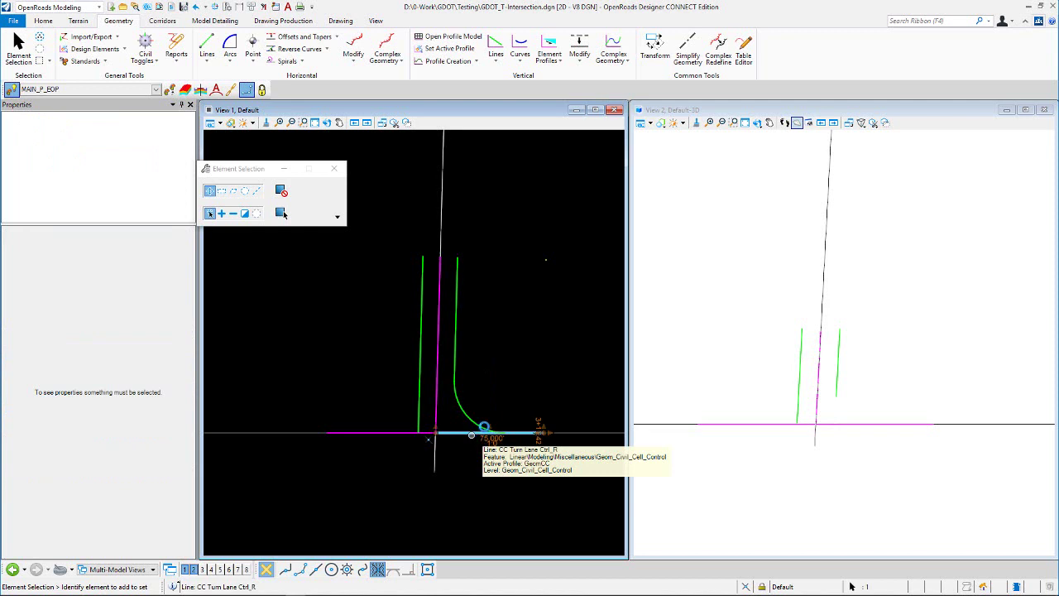
{"action": "left_click", "coordinate": [479, 432]}
{"action": "key", "text": "Escape"}
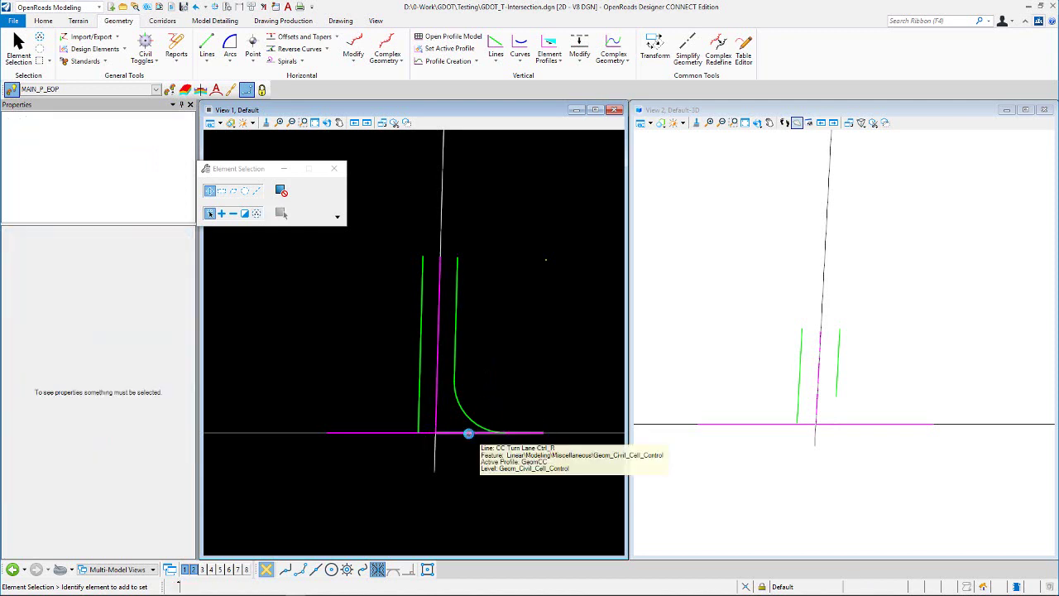
{"action": "left_click", "coordinate": [470, 435]}
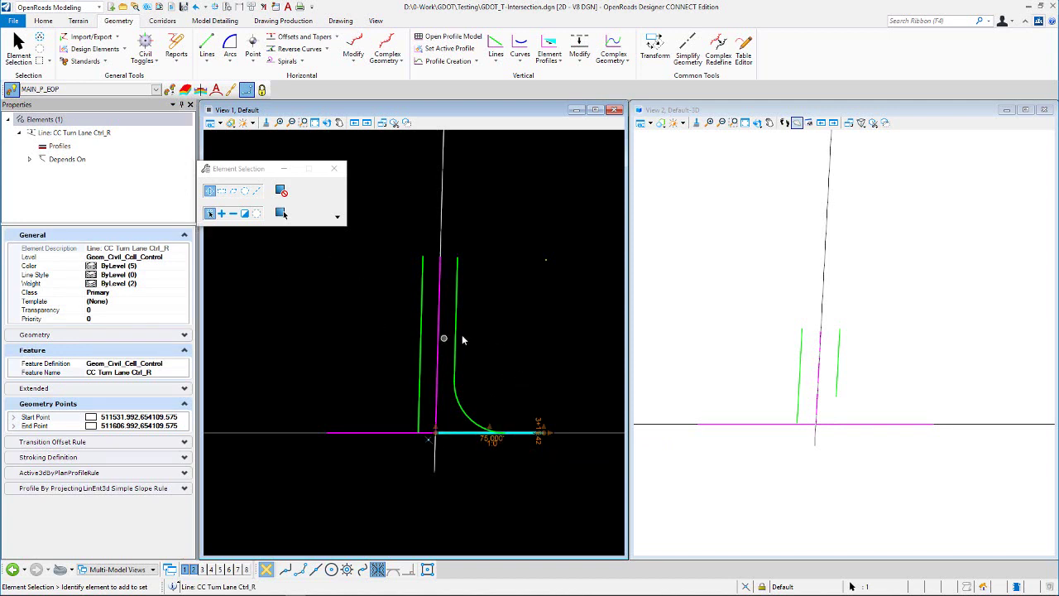
{"action": "left_click", "coordinate": [529, 350]}
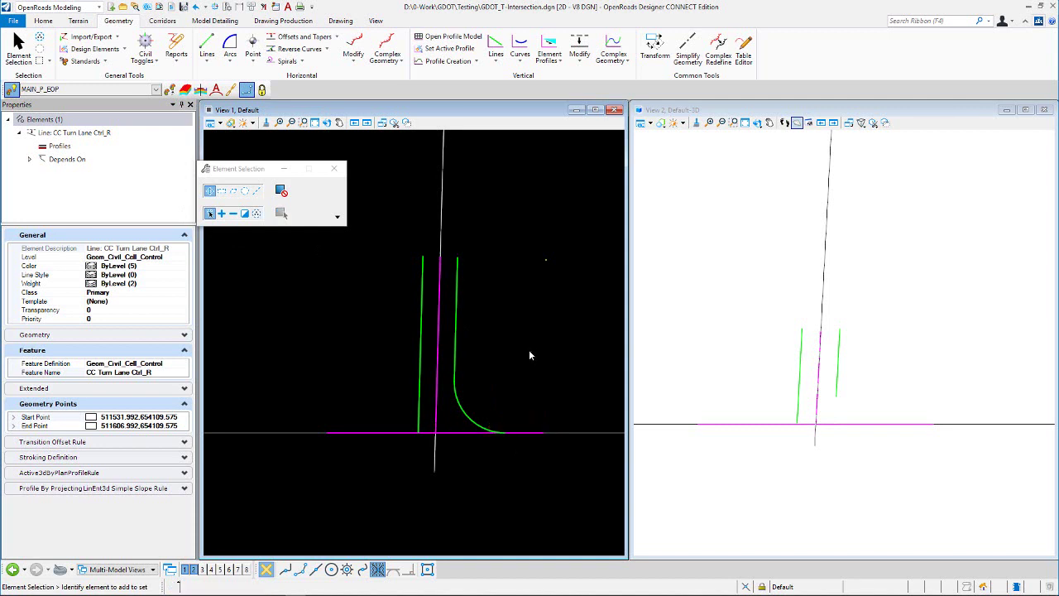
{"action": "left_click", "coordinate": [466, 435]}
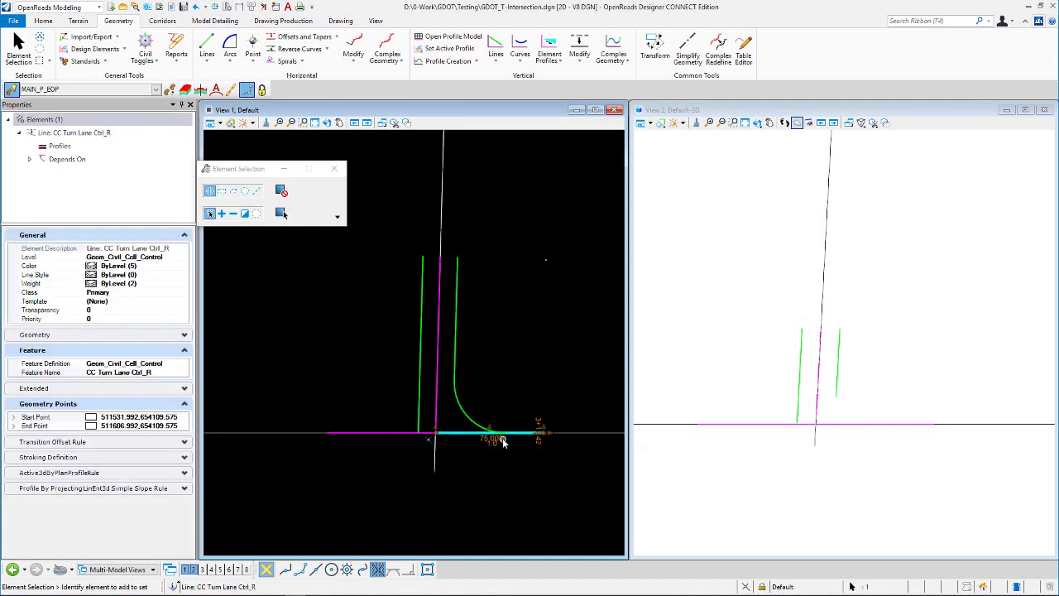
{"action": "left_click", "coordinate": [503, 440]}
{"action": "left_click", "coordinate": [515, 387]}
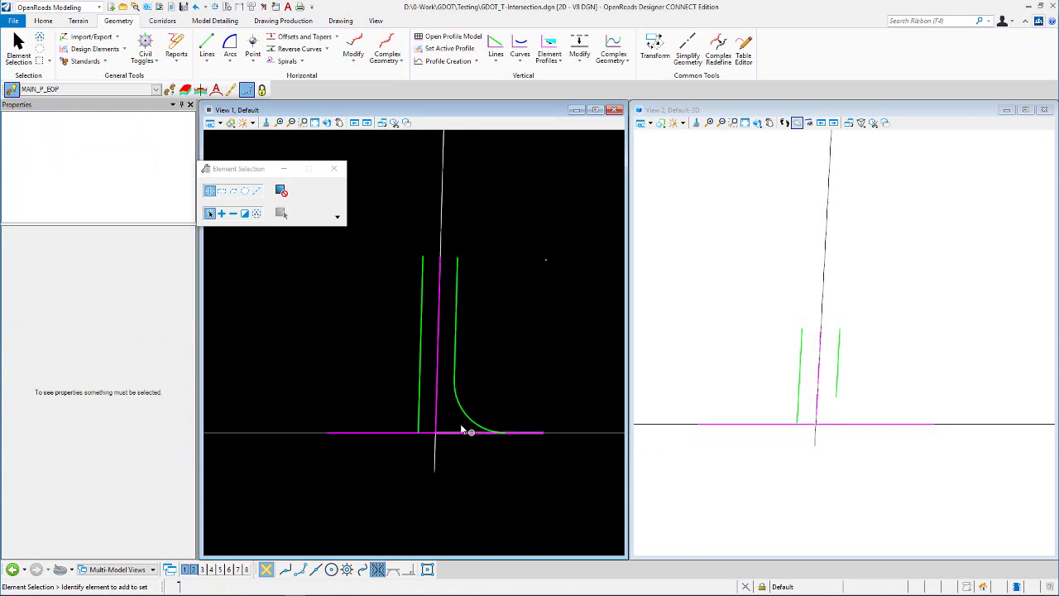
- Add a 35 ft radius simple arc between the west control line and the west edge of pavement, with Trim/Extend set to Ahead
{"action": "left_click", "coordinate": [230, 43]}
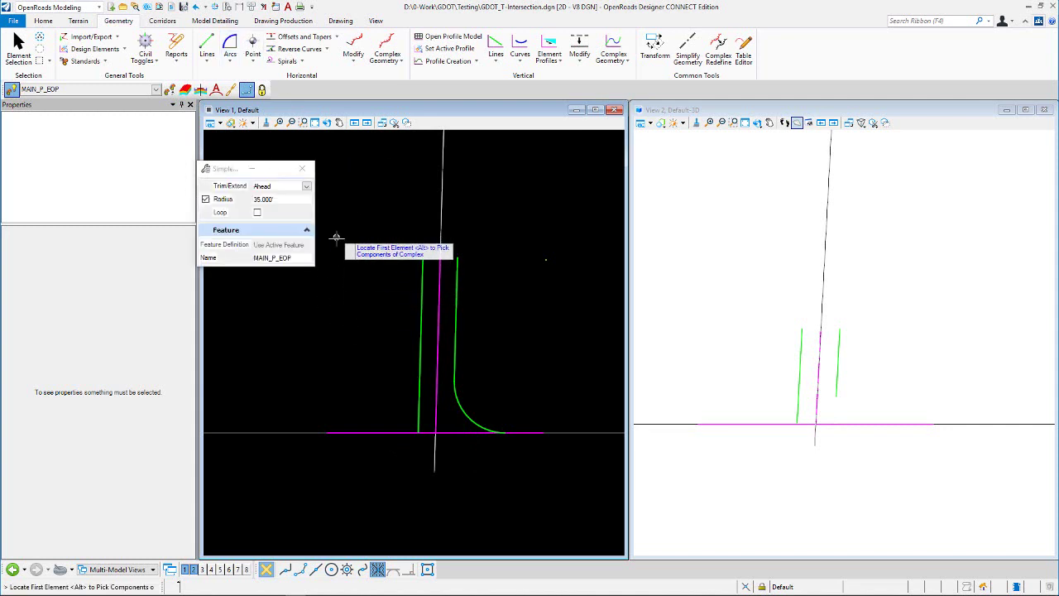
{"action": "left_click", "coordinate": [368, 431]}
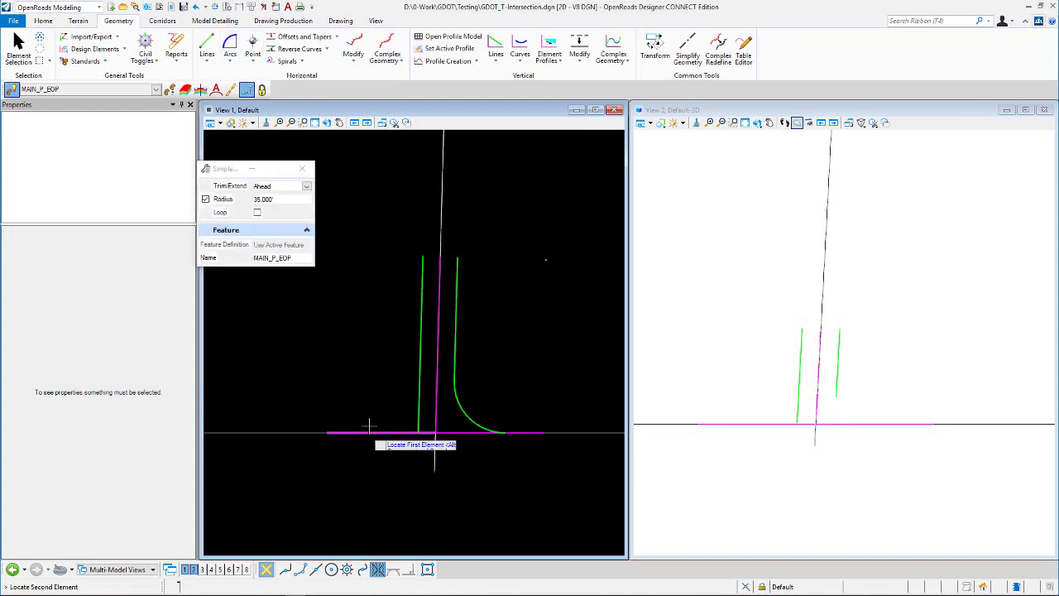
{"action": "left_click", "coordinate": [419, 387]}
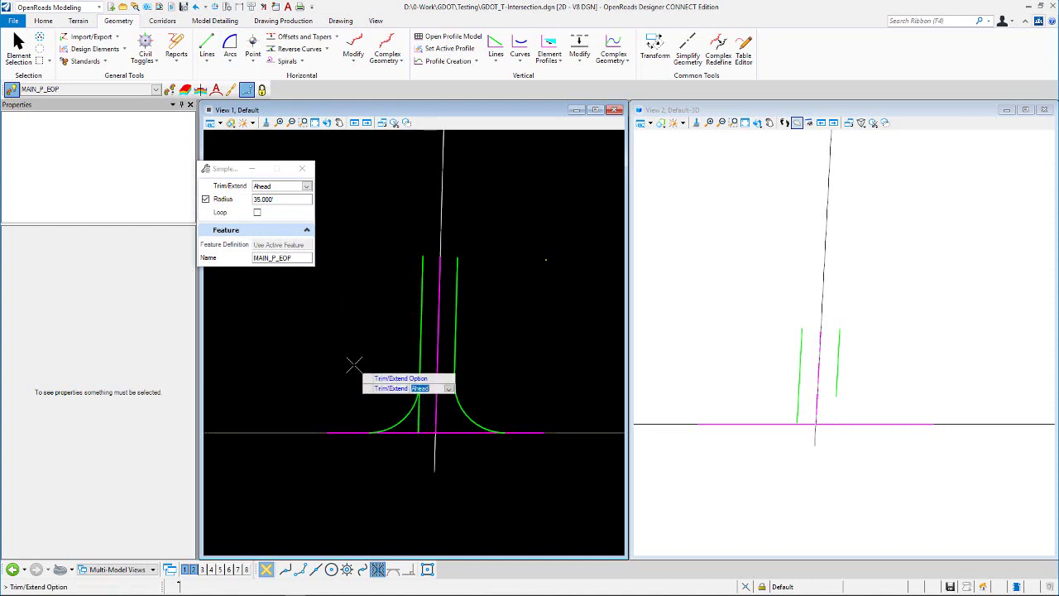
{"action": "left_click", "coordinate": [353, 364]}
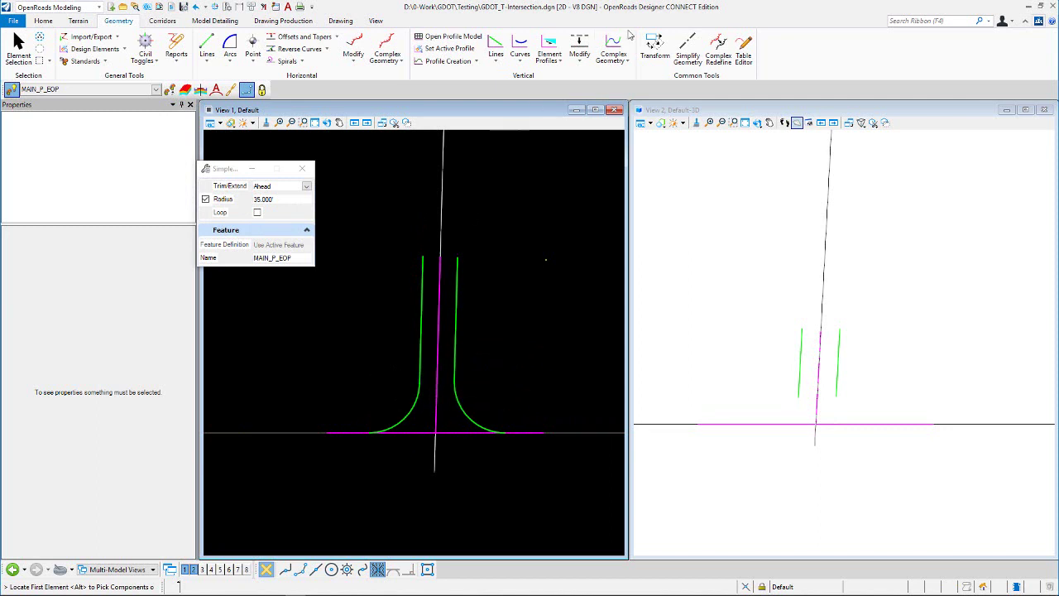
- Profile both corner return arcs with Quick Profile Transition using the Parabolic method
{"action": "left_click", "coordinate": [550, 51]}
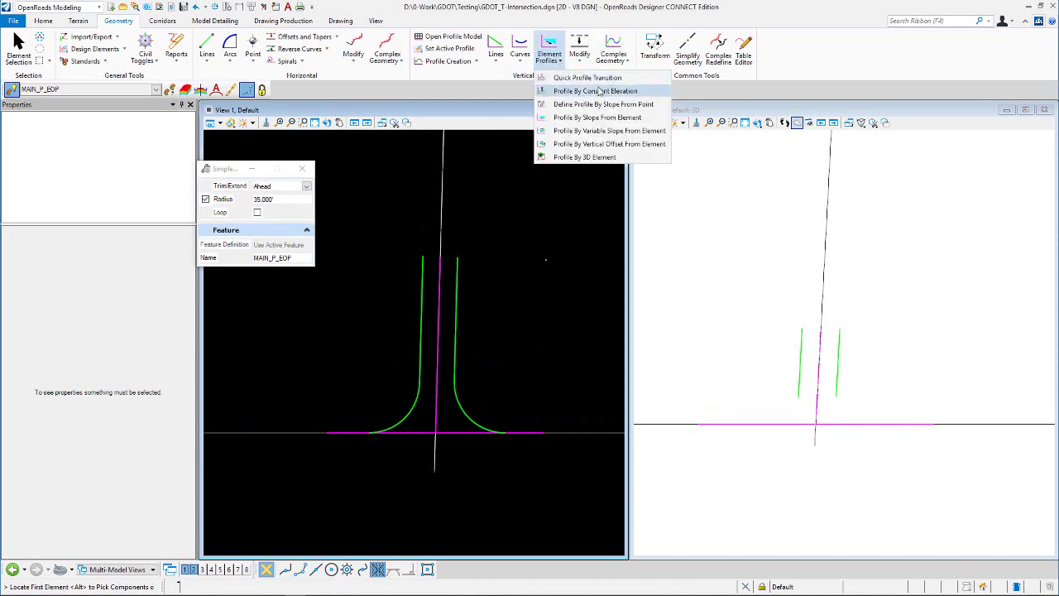
{"action": "left_click", "coordinate": [589, 78]}
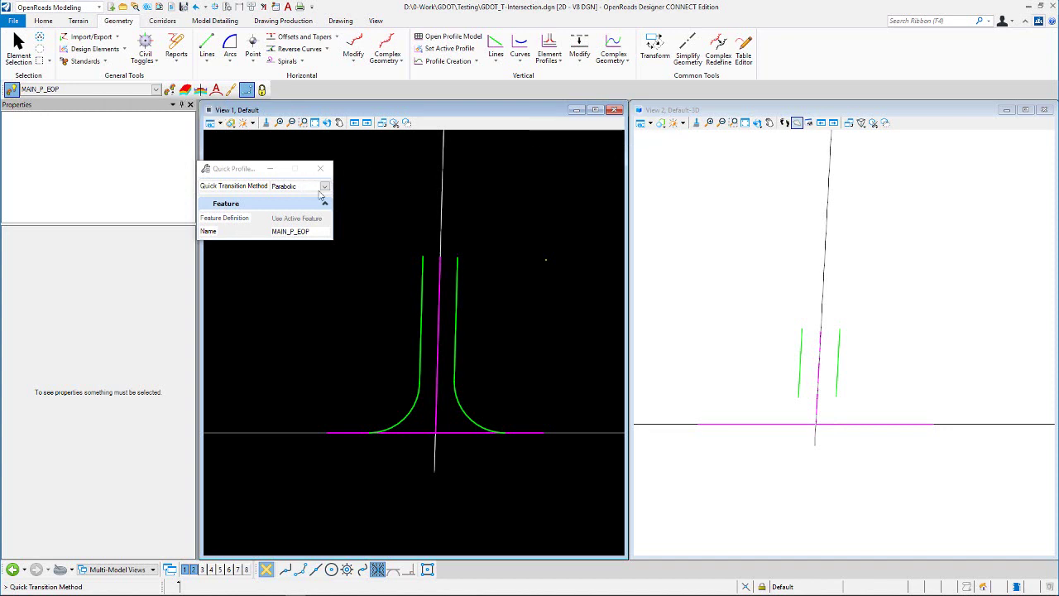
{"action": "left_click", "coordinate": [463, 411]}
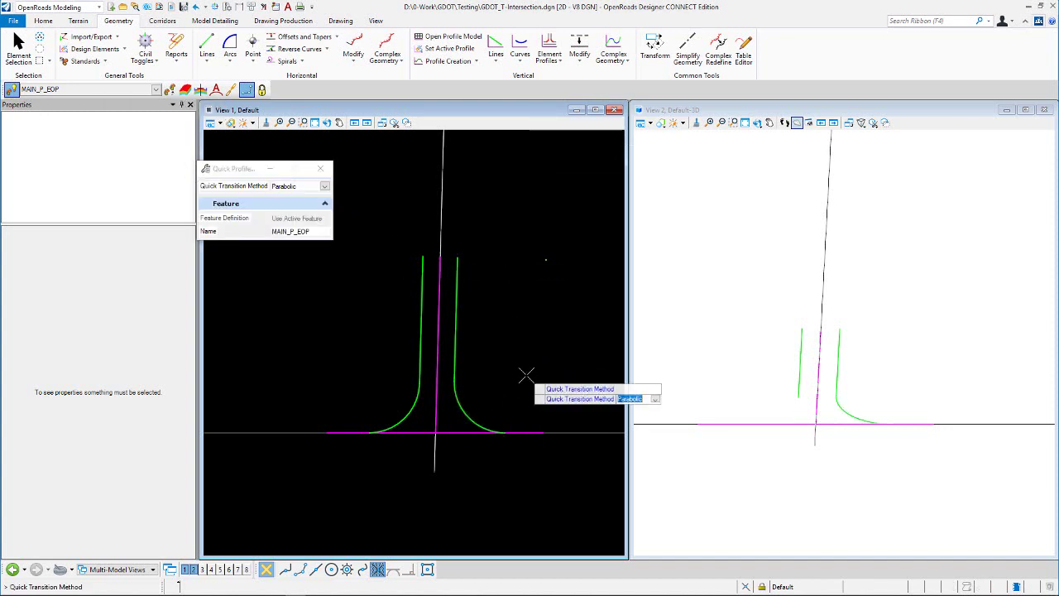
{"action": "left_click", "coordinate": [355, 379]}
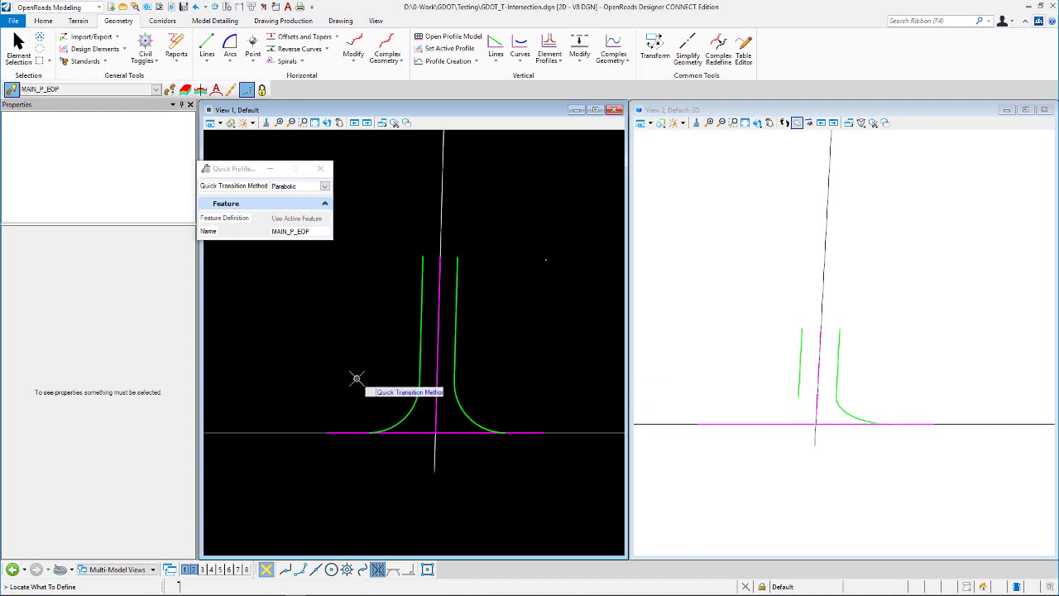
{"action": "left_click", "coordinate": [407, 401]}
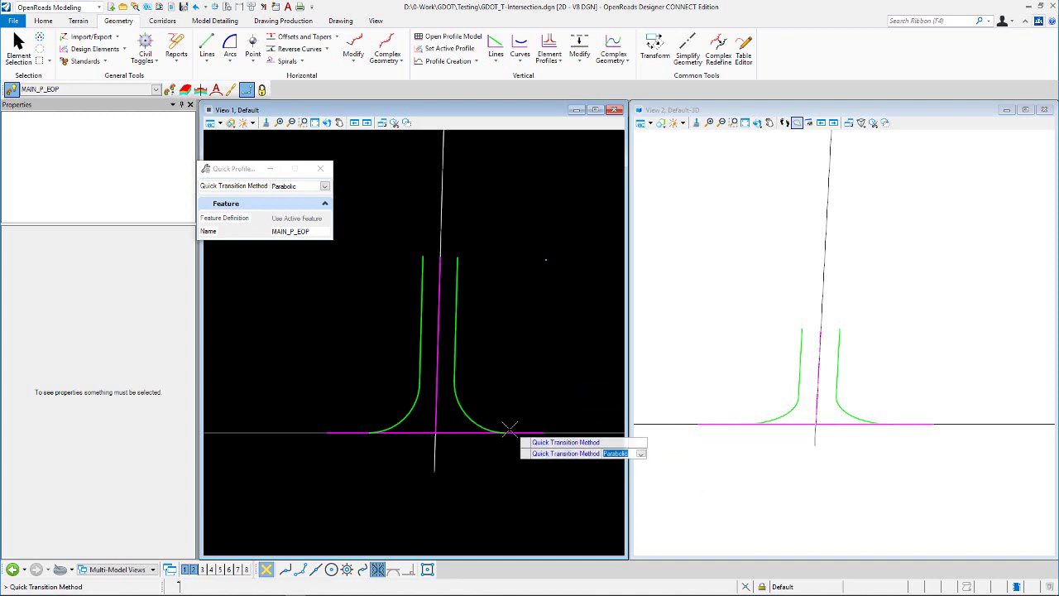
{"action": "left_click", "coordinate": [454, 378]}
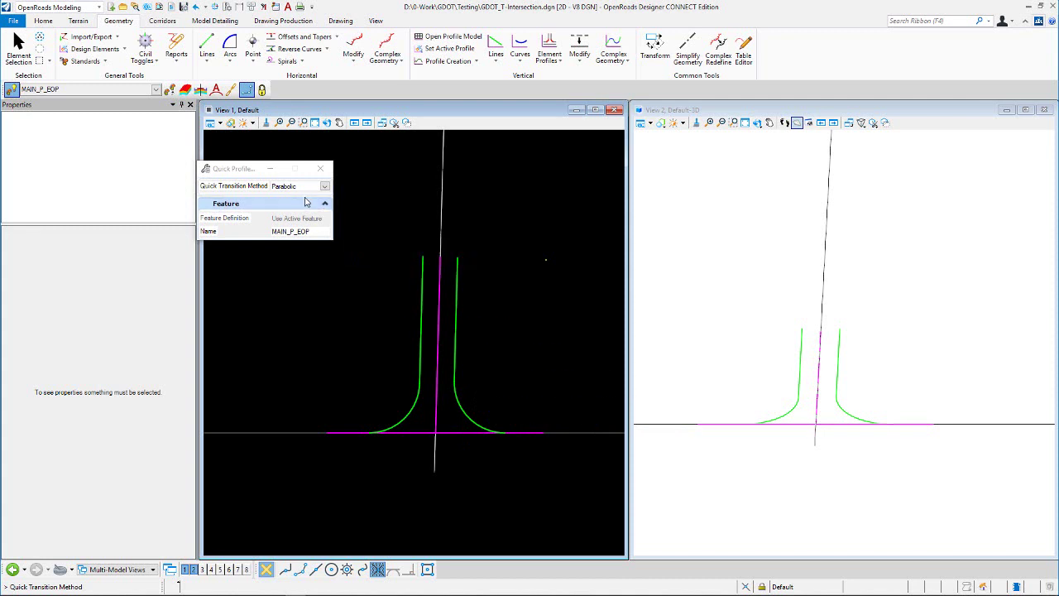
{"action": "left_click", "coordinate": [19, 48]}
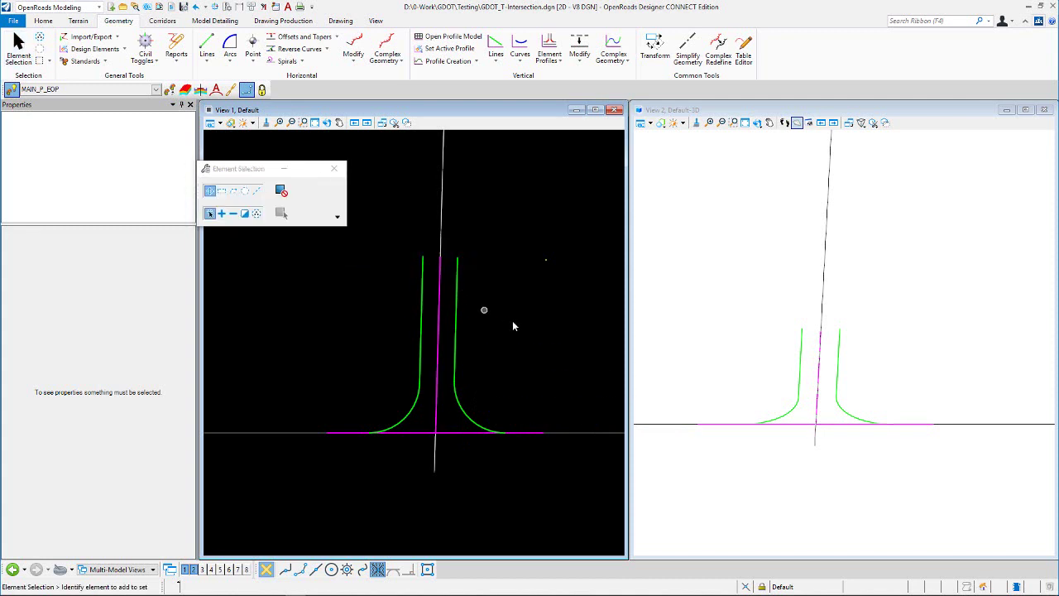
- Open the east corner arc's profile model in View 5 and examine how its profile transitions at both ends
{"action": "left_click", "coordinate": [460, 408]}
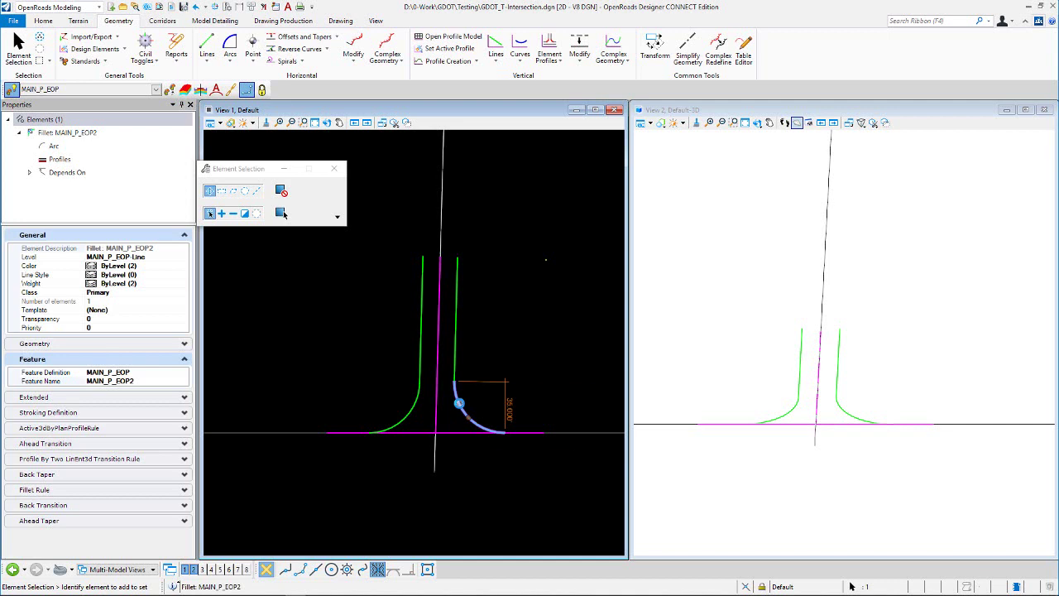
{"action": "mouse_move", "coordinate": [459, 402]}
{"action": "left_click", "coordinate": [492, 397]}
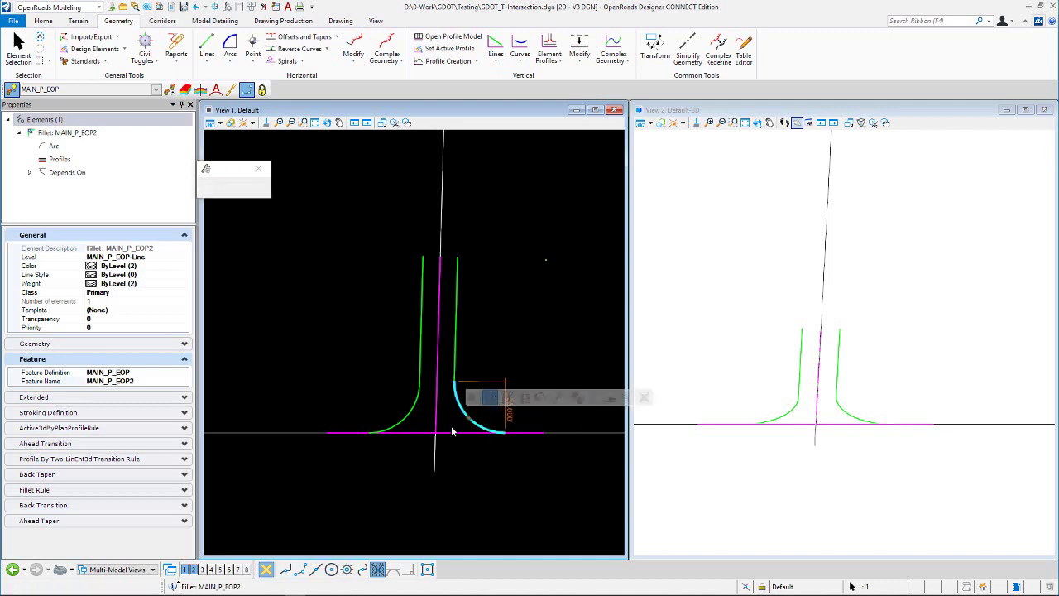
{"action": "left_click", "coordinate": [219, 569]}
{"action": "left_click", "coordinate": [403, 461]}
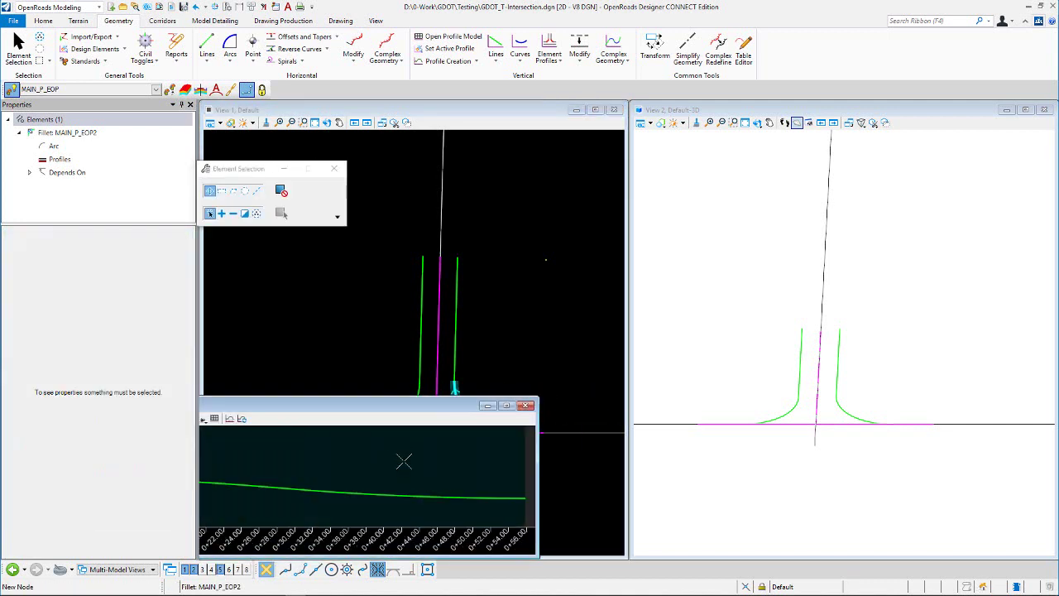
{"action": "left_click_drag", "start_coordinate": [414, 406], "coordinate": [930, 414]}
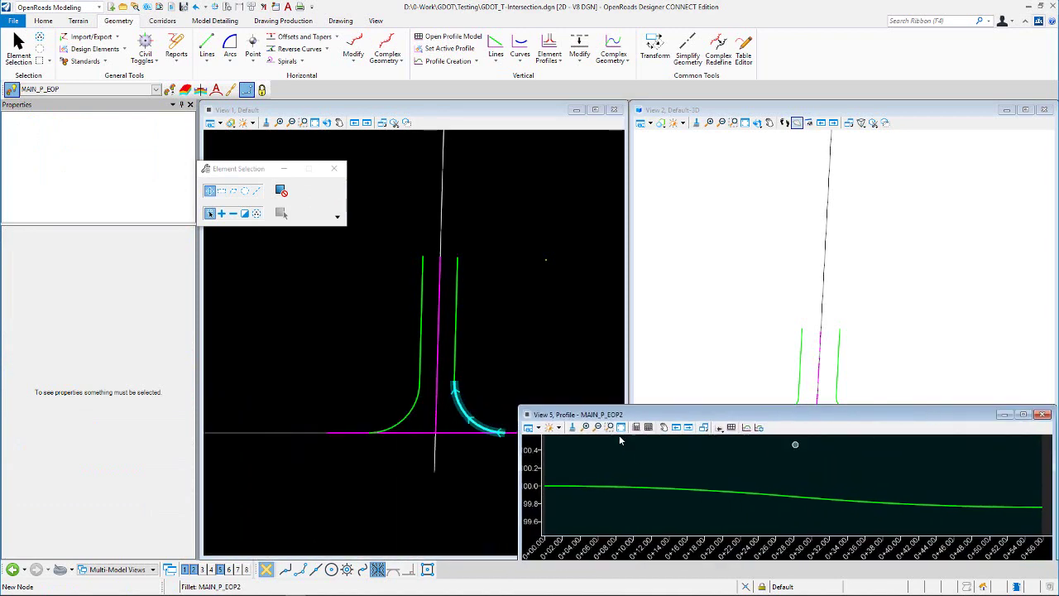
{"action": "scroll", "coordinate": [813, 173], "scroll_direction": "down", "scroll_amount": 3}
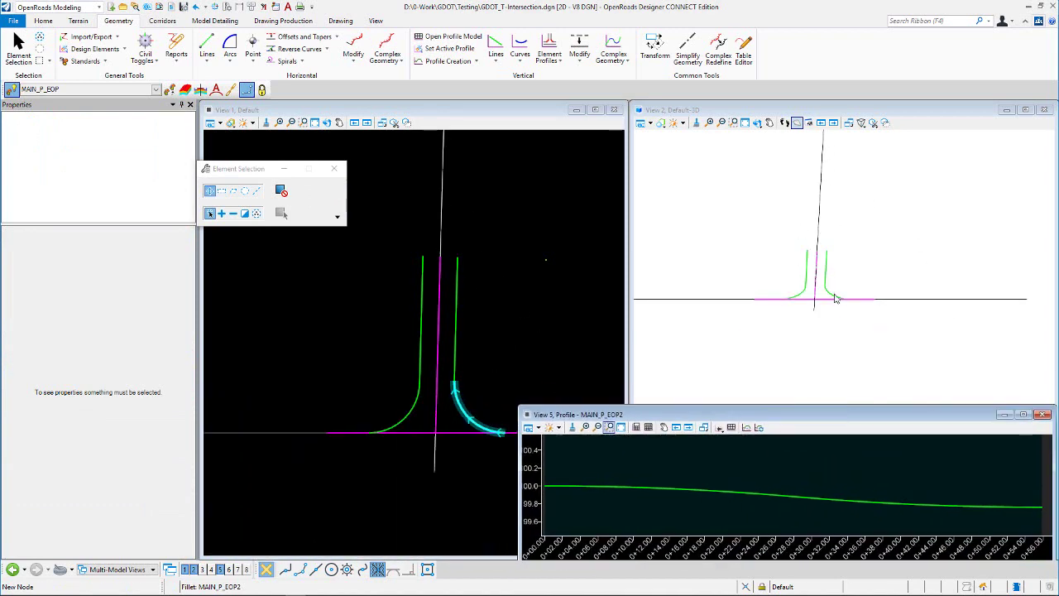
{"action": "scroll", "coordinate": [785, 485], "scroll_direction": "down", "scroll_amount": 2}
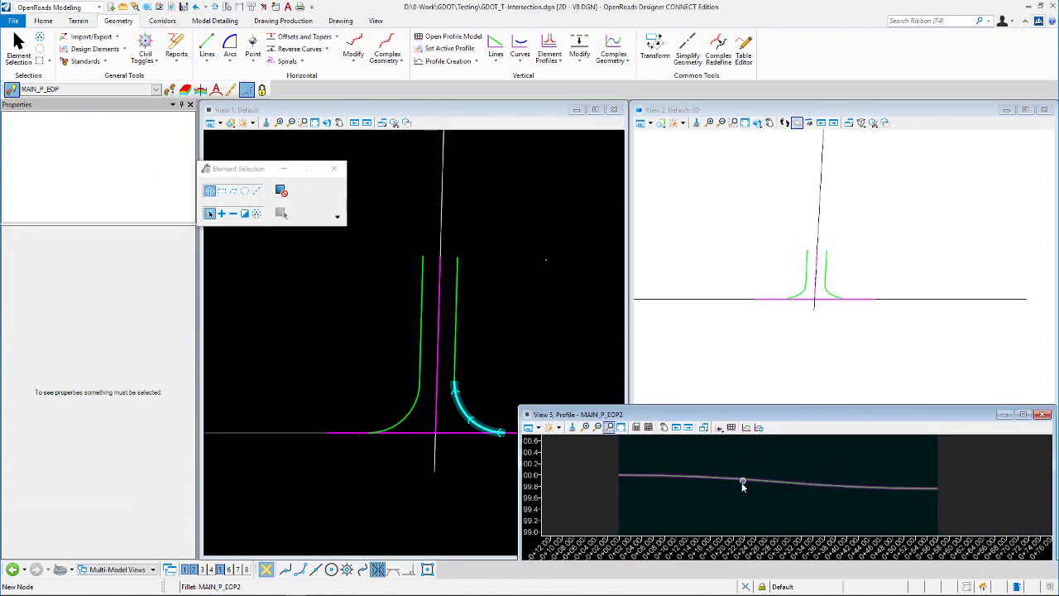
{"action": "scroll", "coordinate": [951, 492], "scroll_direction": "up", "scroll_amount": 4}
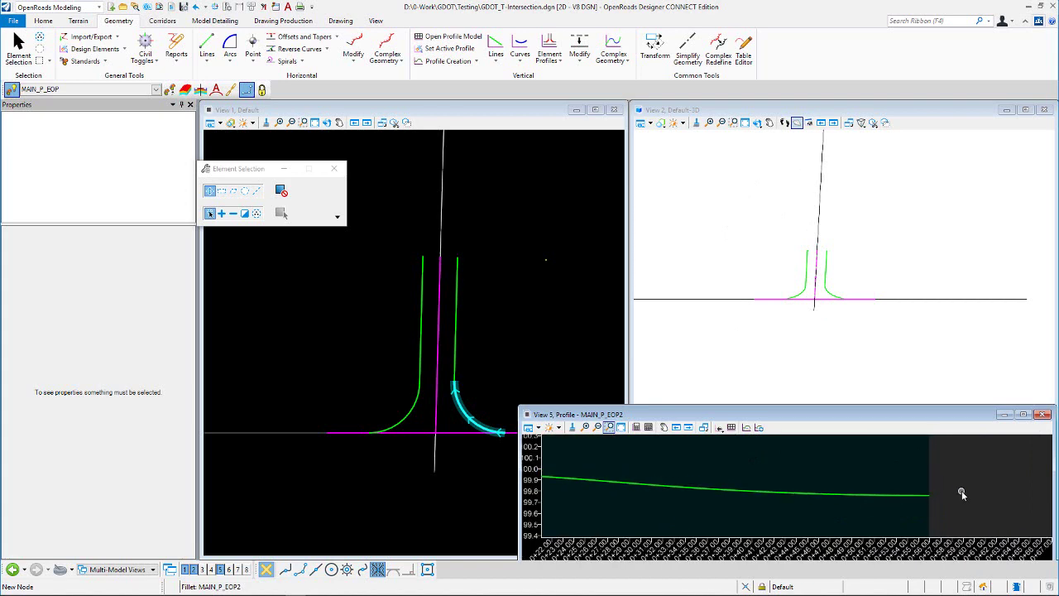
{"action": "scroll", "coordinate": [853, 486], "scroll_direction": "down", "scroll_amount": 4}
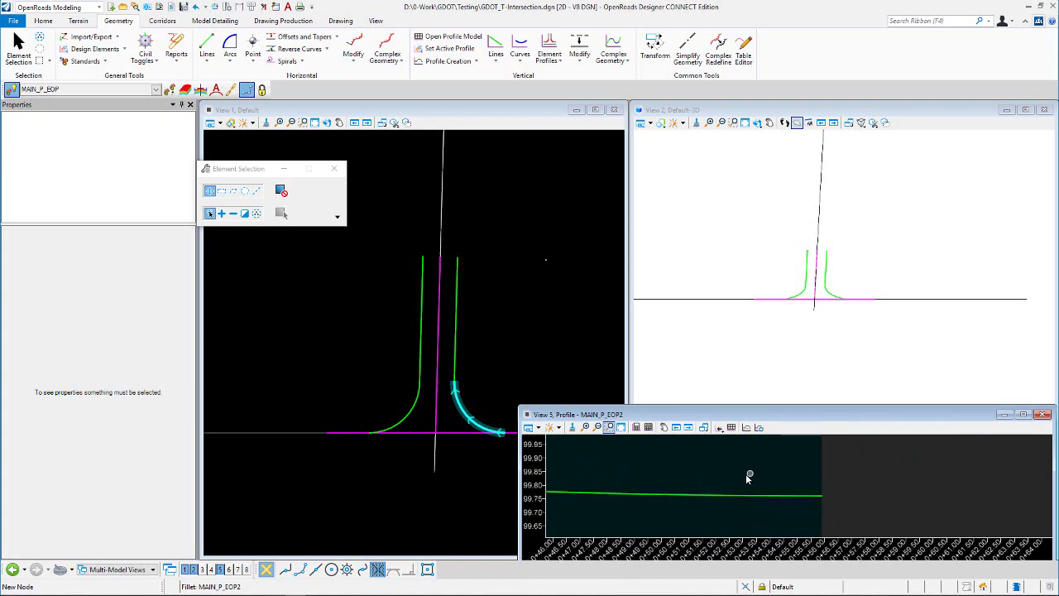
{"action": "scroll", "coordinate": [778, 494], "scroll_direction": "down", "scroll_amount": 1}
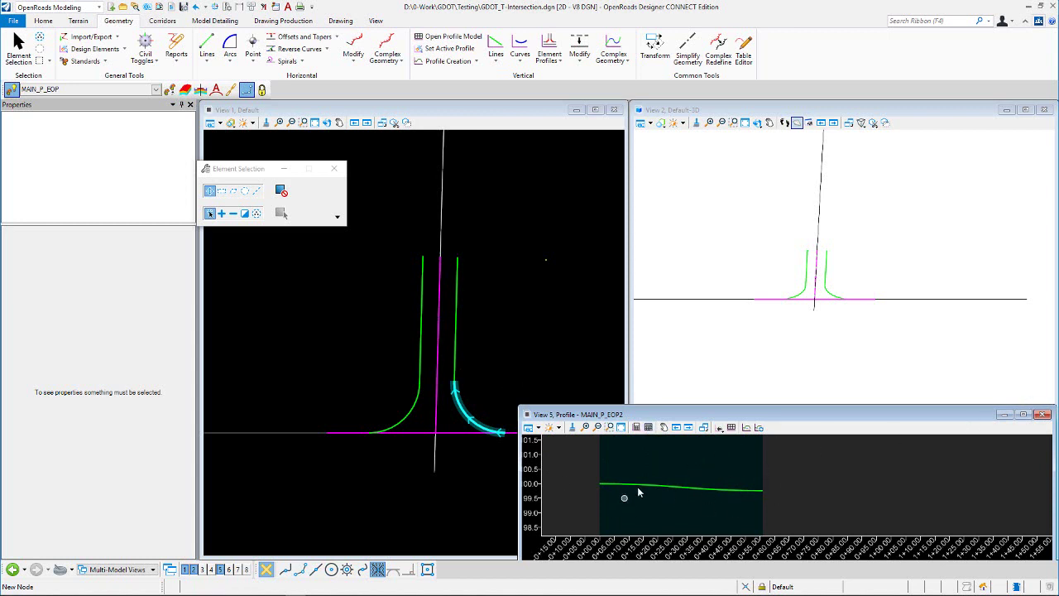
- Set the east corner arc profile's Quick Transition Method to Linear
{"action": "left_click", "coordinate": [680, 486]}
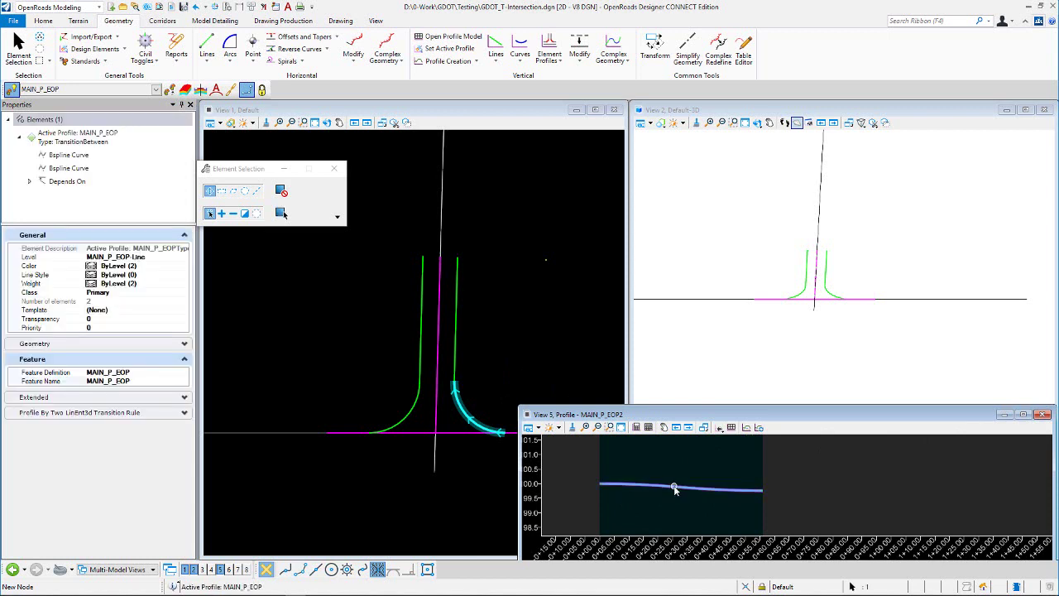
{"action": "mouse_move", "coordinate": [773, 489]}
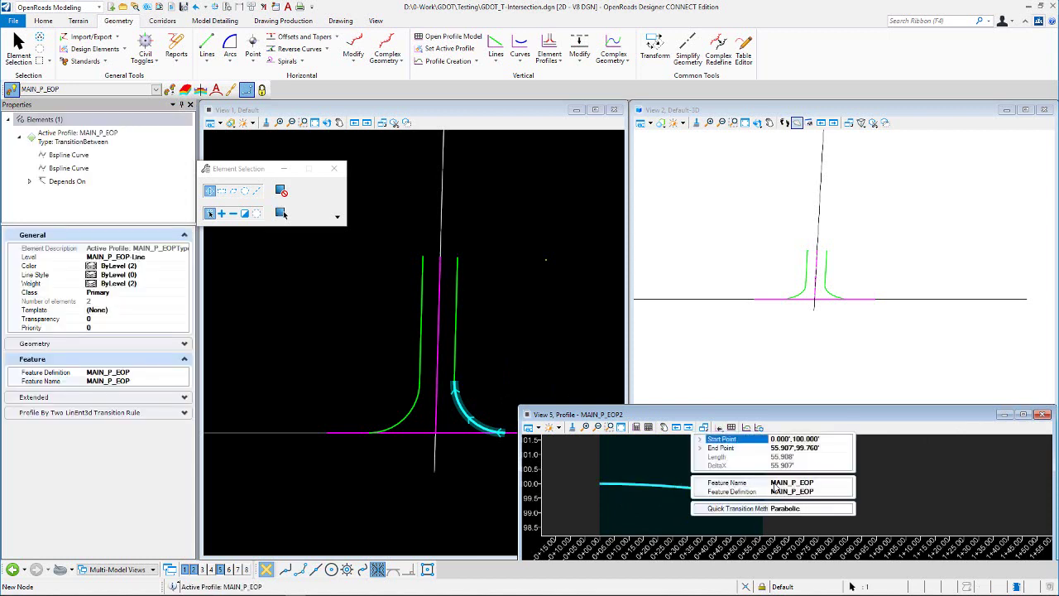
{"action": "left_click", "coordinate": [845, 514]}
{"action": "left_click", "coordinate": [847, 509]}
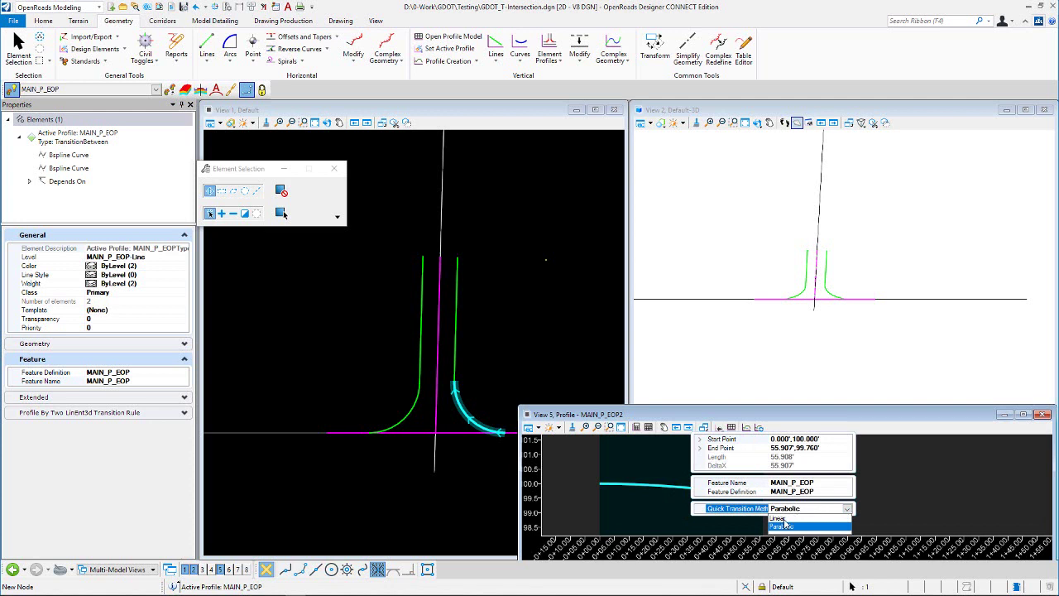
{"action": "left_click", "coordinate": [784, 524]}
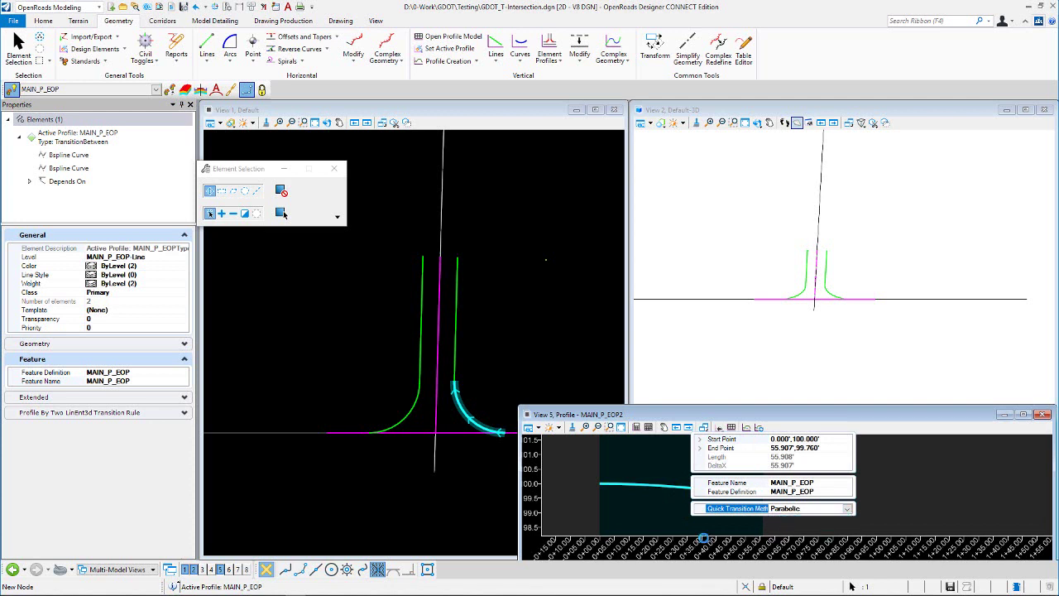
- Set the east corner arc profile's Quick Transition Method back to Parabolic and deselect the profile
{"action": "left_click", "coordinate": [685, 487]}
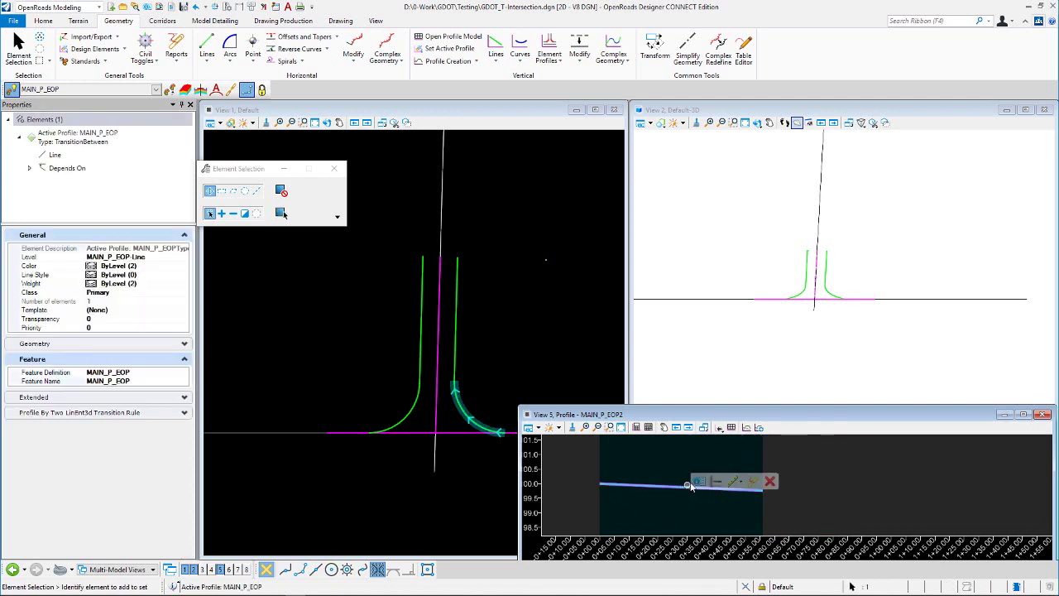
{"action": "left_click", "coordinate": [701, 483]}
{"action": "left_click", "coordinate": [866, 519]}
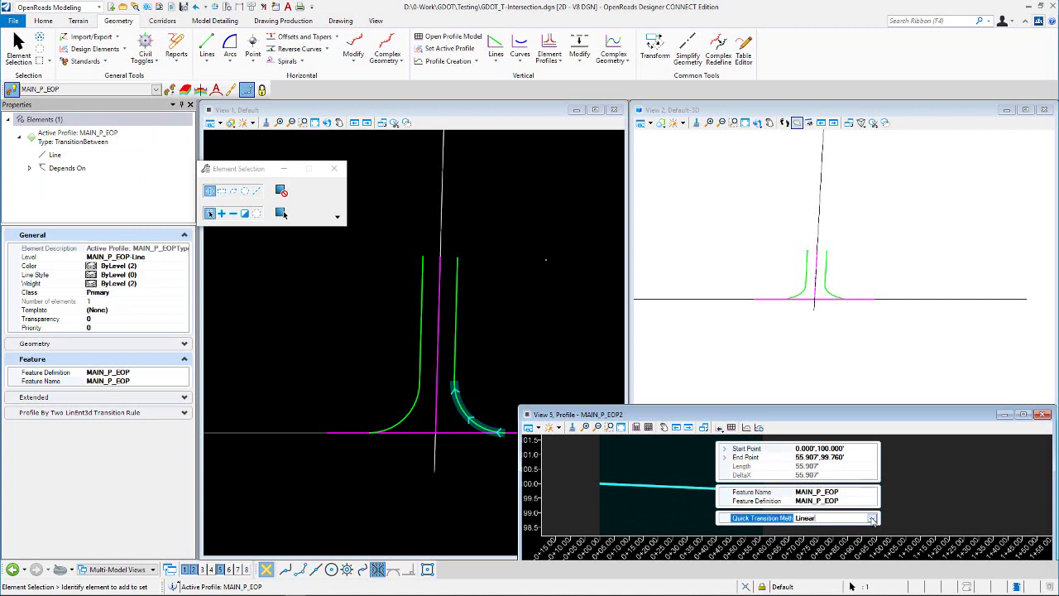
{"action": "left_click", "coordinate": [818, 536]}
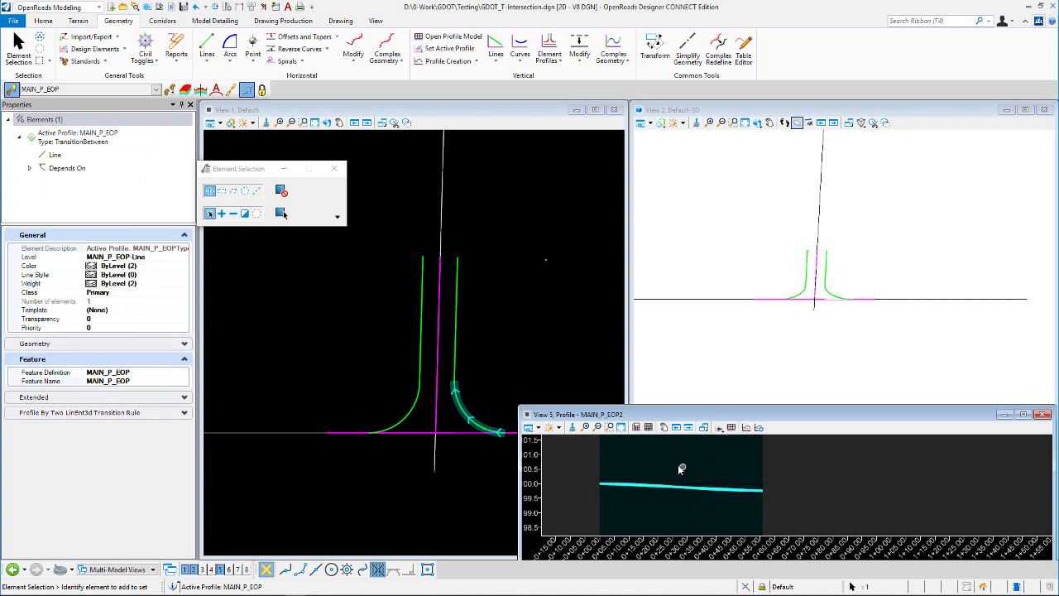
{"action": "left_click", "coordinate": [510, 334]}
- Join each corner arc with its adjoining edge-of-pavement line as a MAIN_P_EOP complex element, using the Manual method with a 0.033 maximum gap
{"action": "scroll", "coordinate": [516, 318], "scroll_direction": "down", "scroll_amount": 2}
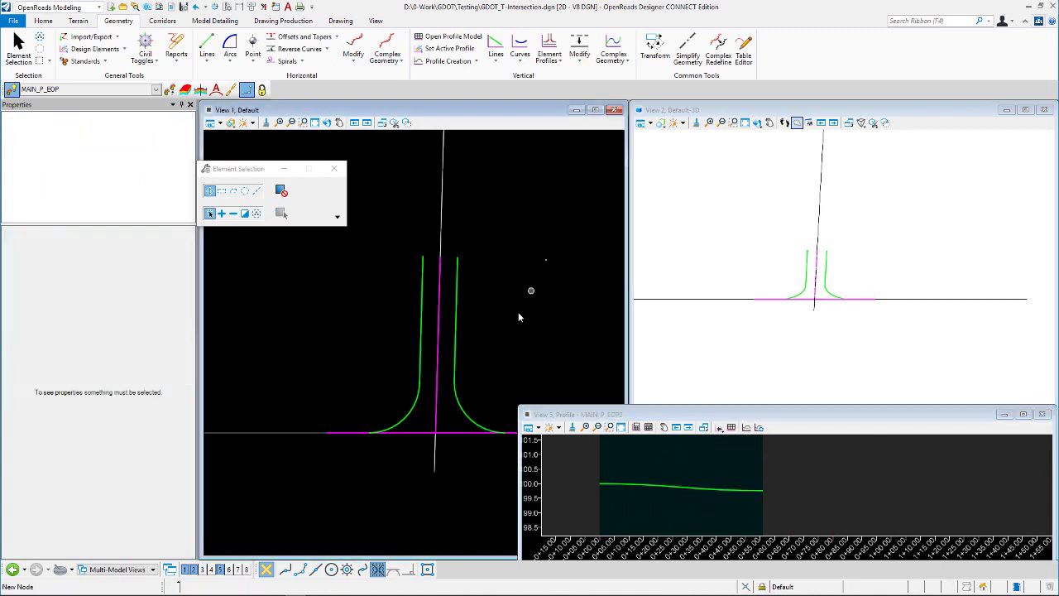
{"action": "scroll", "coordinate": [351, 354], "scroll_direction": "down", "scroll_amount": 2}
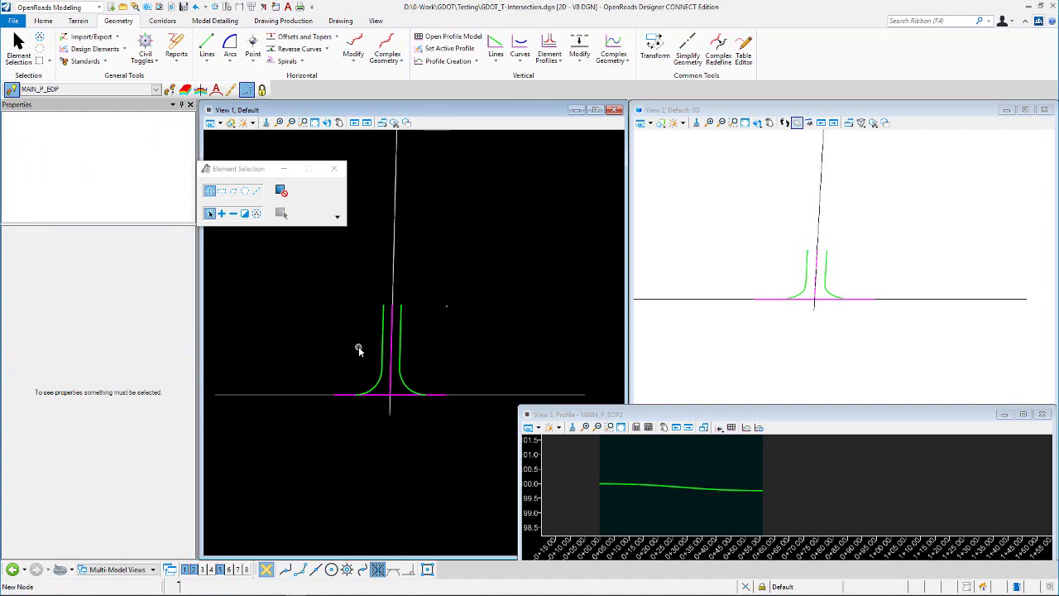
{"action": "scroll", "coordinate": [490, 324], "scroll_direction": "down", "scroll_amount": 1}
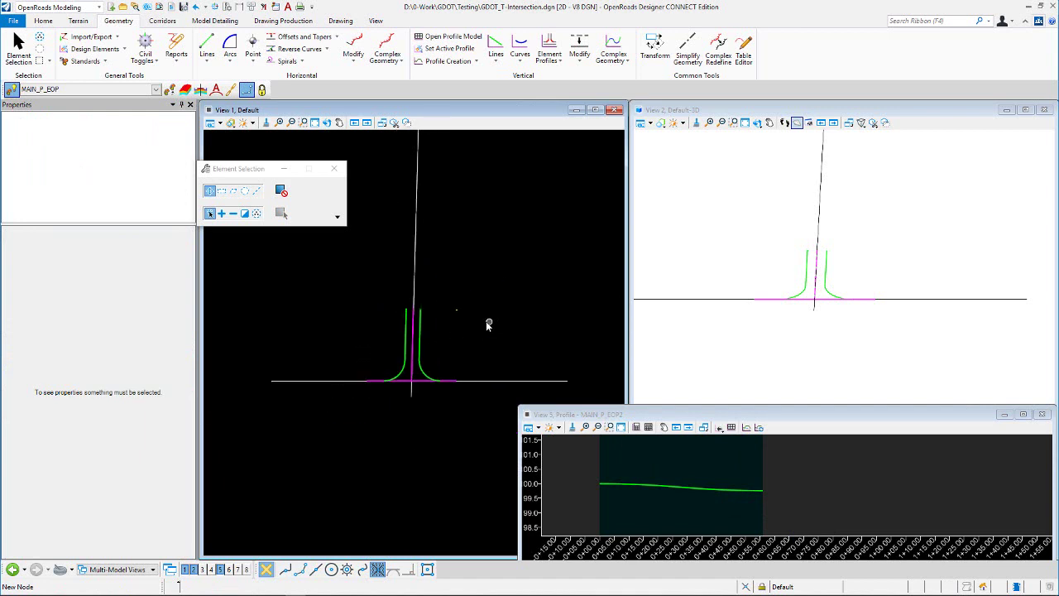
{"action": "scroll", "coordinate": [426, 350], "scroll_direction": "up", "scroll_amount": 2}
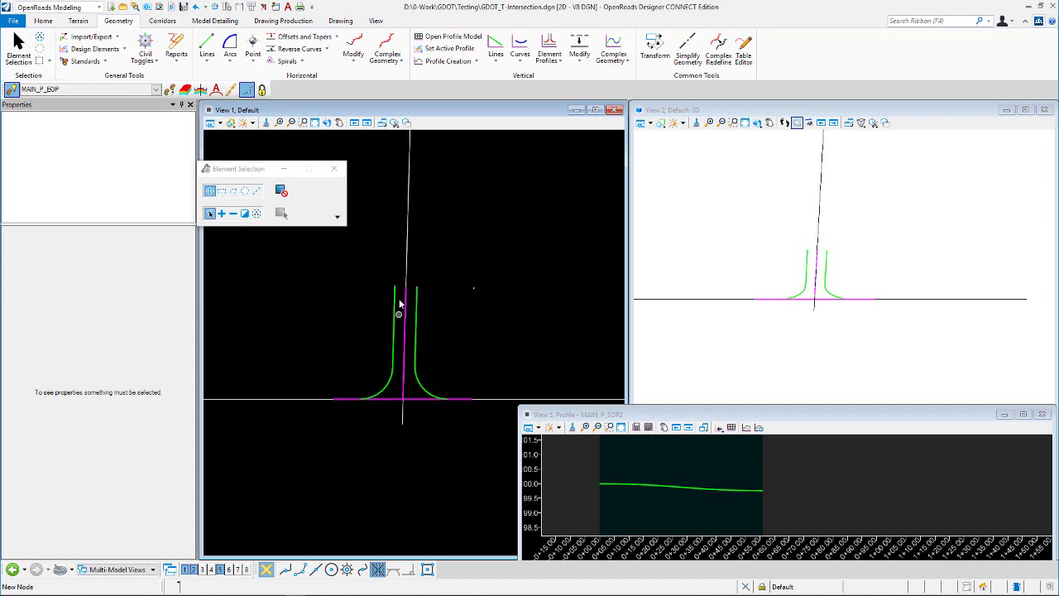
{"action": "scroll", "coordinate": [400, 382], "scroll_direction": "up", "scroll_amount": 2}
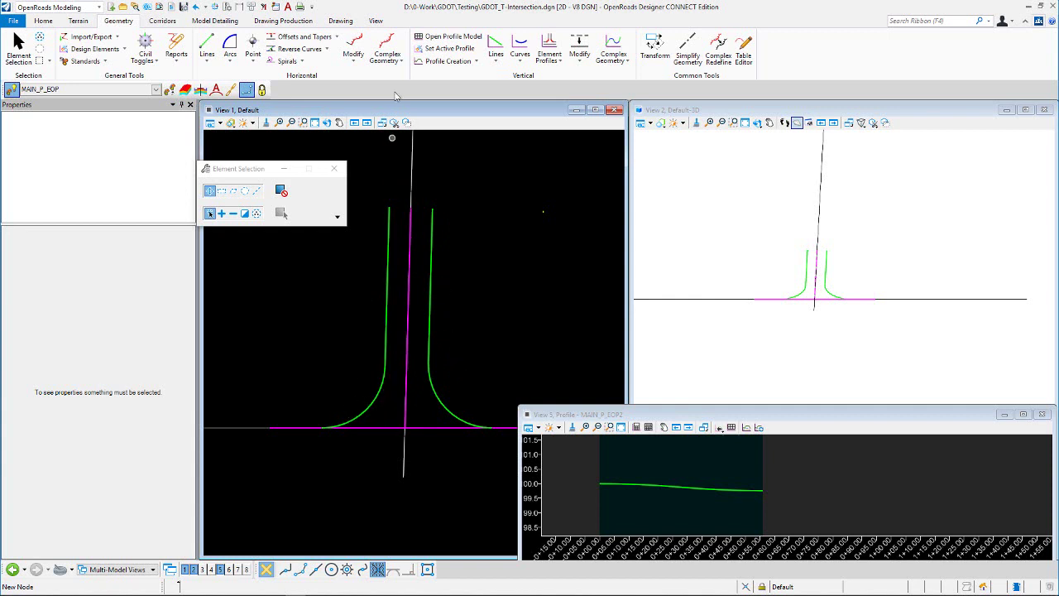
{"action": "left_click", "coordinate": [385, 47]}
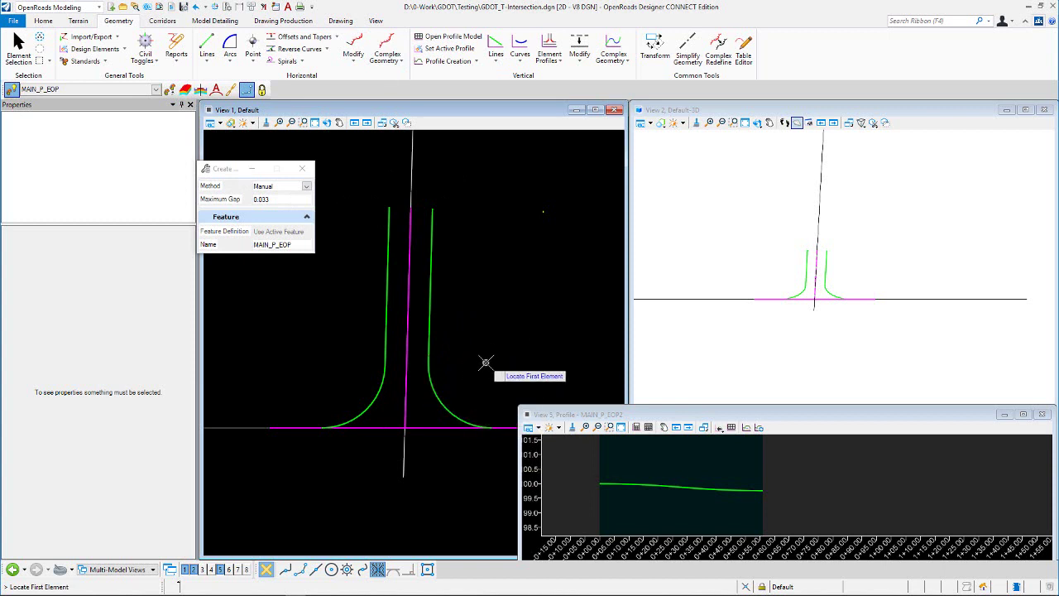
{"action": "left_click", "coordinate": [458, 398]}
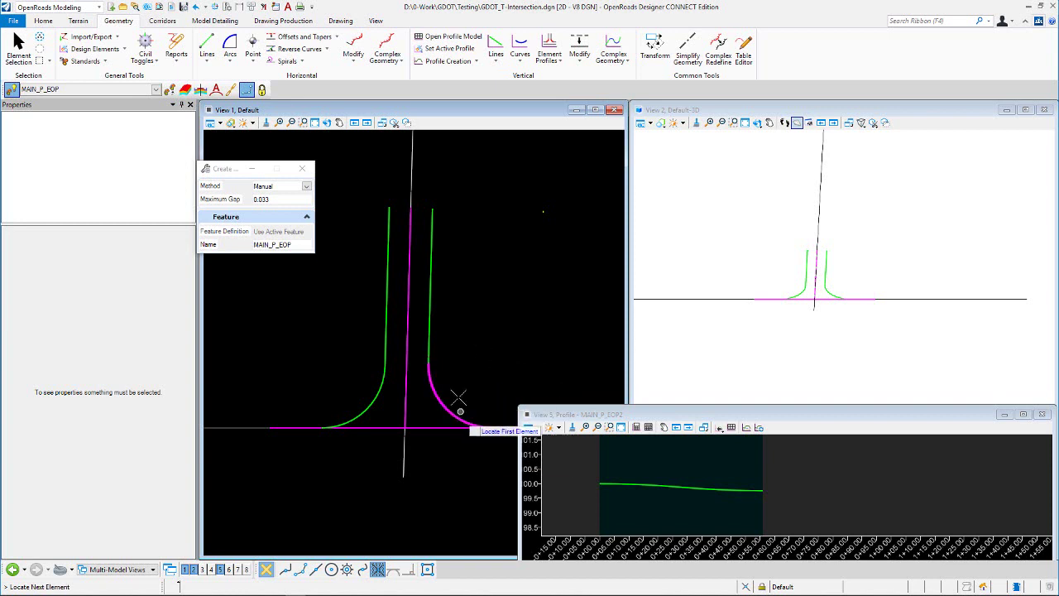
{"action": "right_click", "coordinate": [511, 315]}
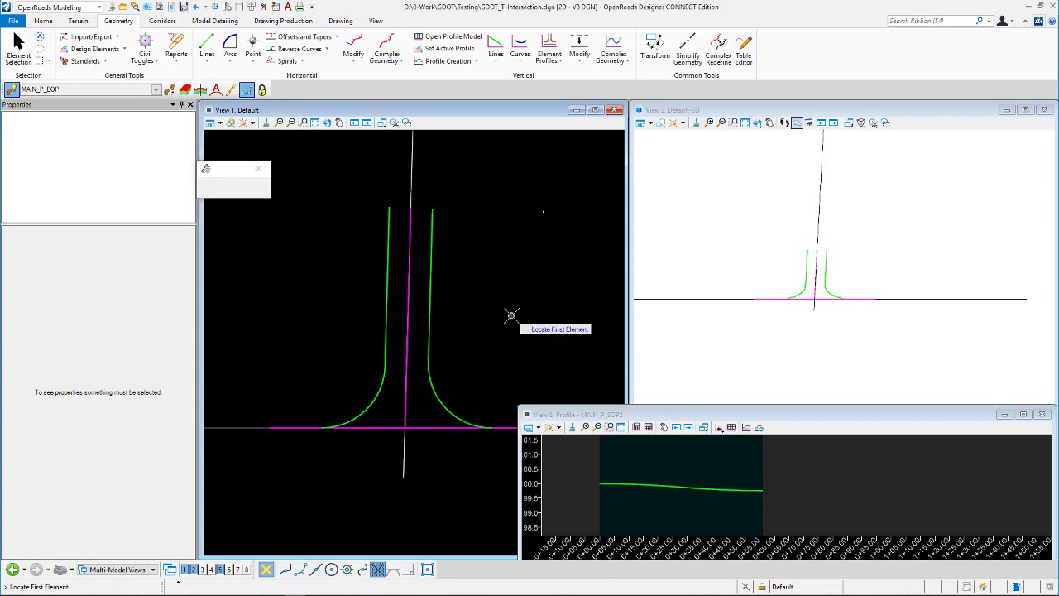
{"action": "left_click", "coordinate": [363, 410]}
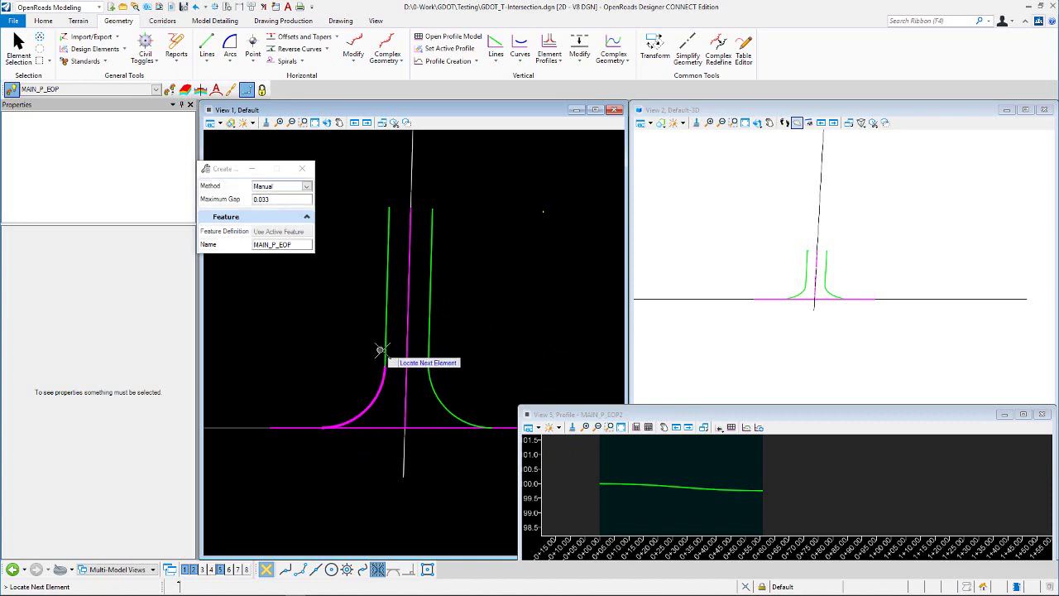
{"action": "right_click", "coordinate": [339, 324]}
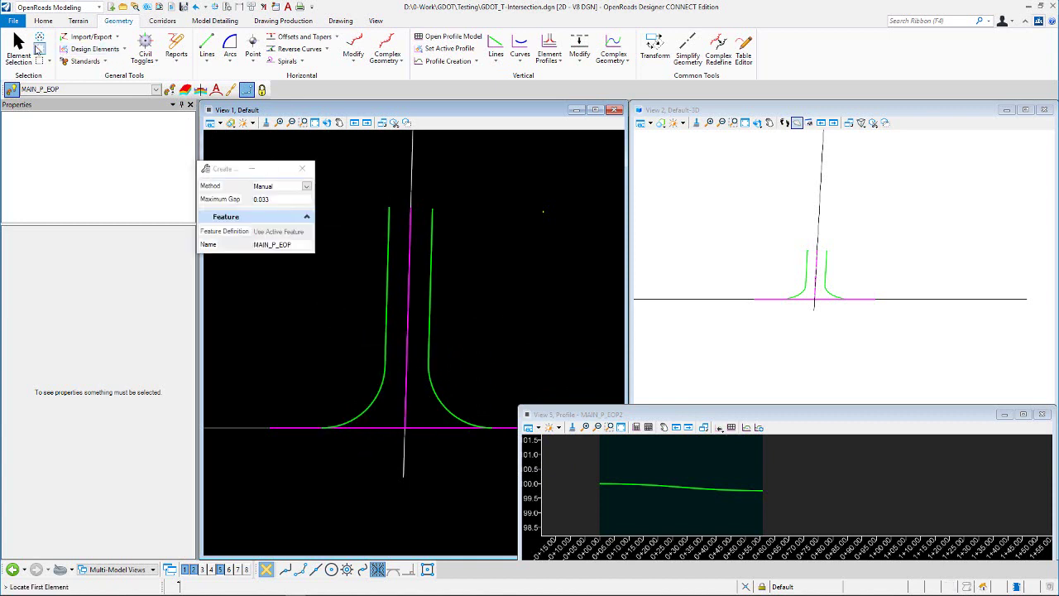
{"action": "left_click", "coordinate": [22, 50]}
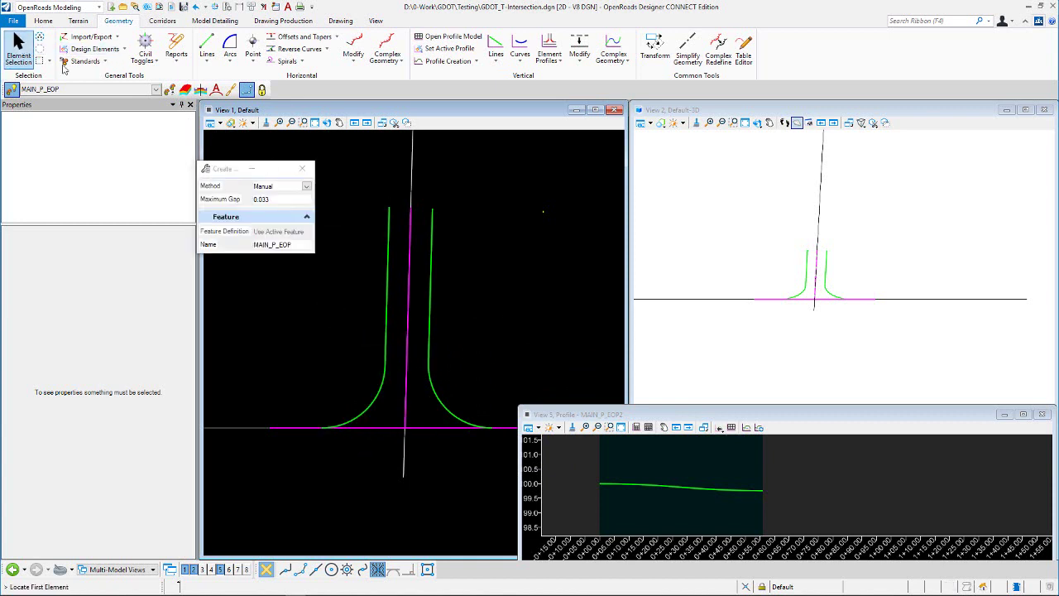
- Open the profile model of the right curb-return edge of pavement, MAIN_P_EOP5, in View 5
{"action": "left_click", "coordinate": [430, 285]}
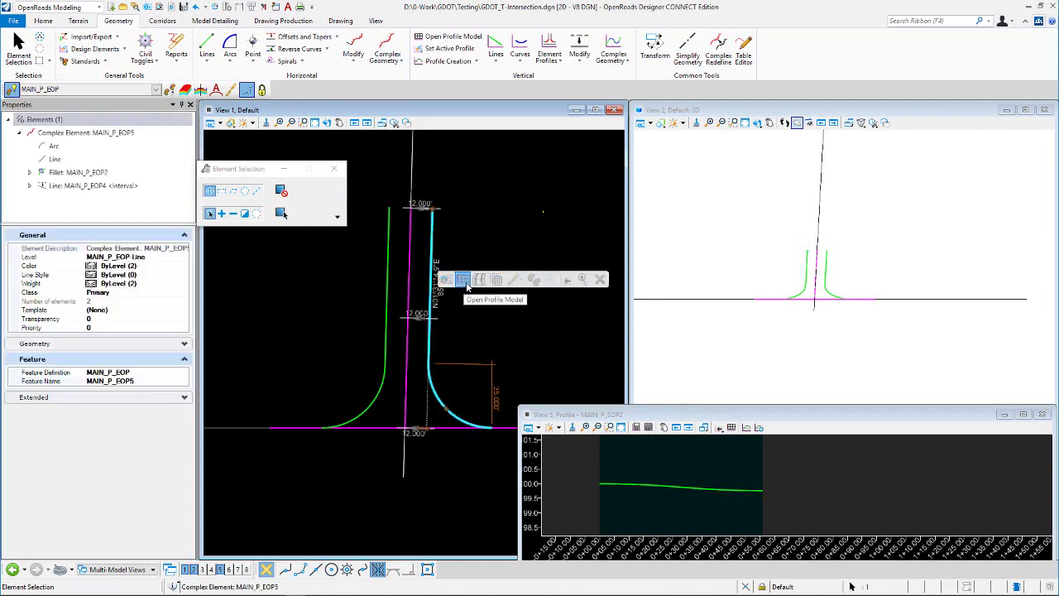
{"action": "left_click", "coordinate": [437, 279]}
{"action": "left_click", "coordinate": [712, 460]}
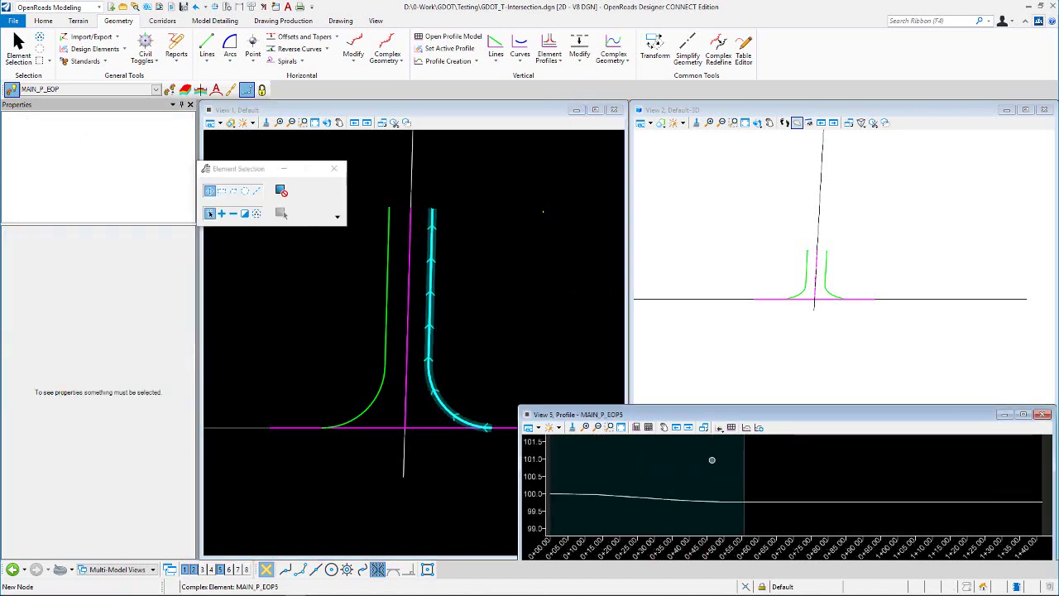
- Create a complex profile by elements with the Automatic method, joining the curved and straight profiles of the right edge of pavement
{"action": "scroll", "coordinate": [766, 506], "scroll_direction": "down", "scroll_amount": 2}
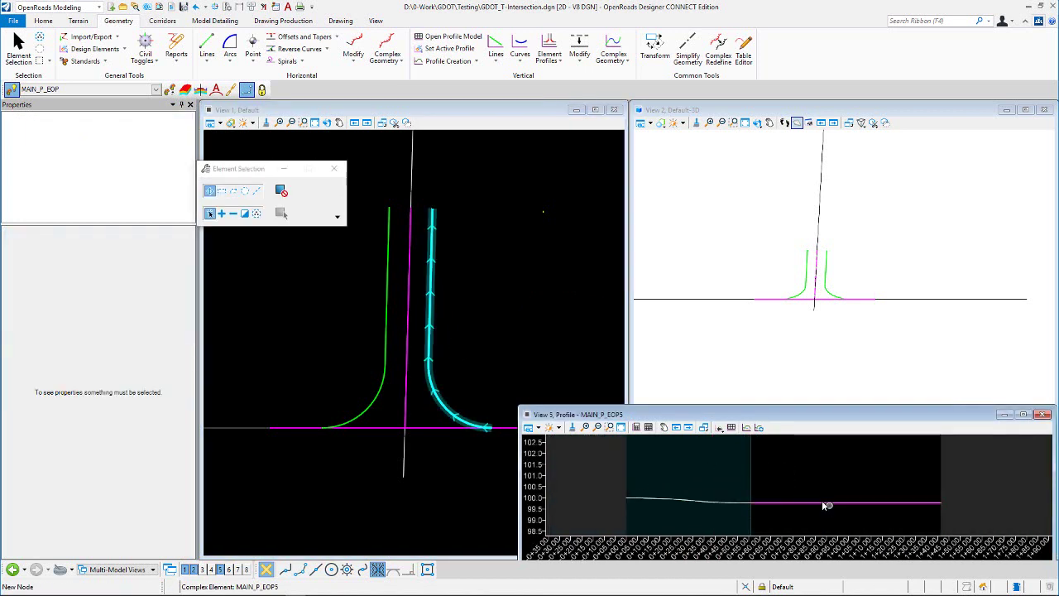
{"action": "left_click", "coordinate": [721, 429]}
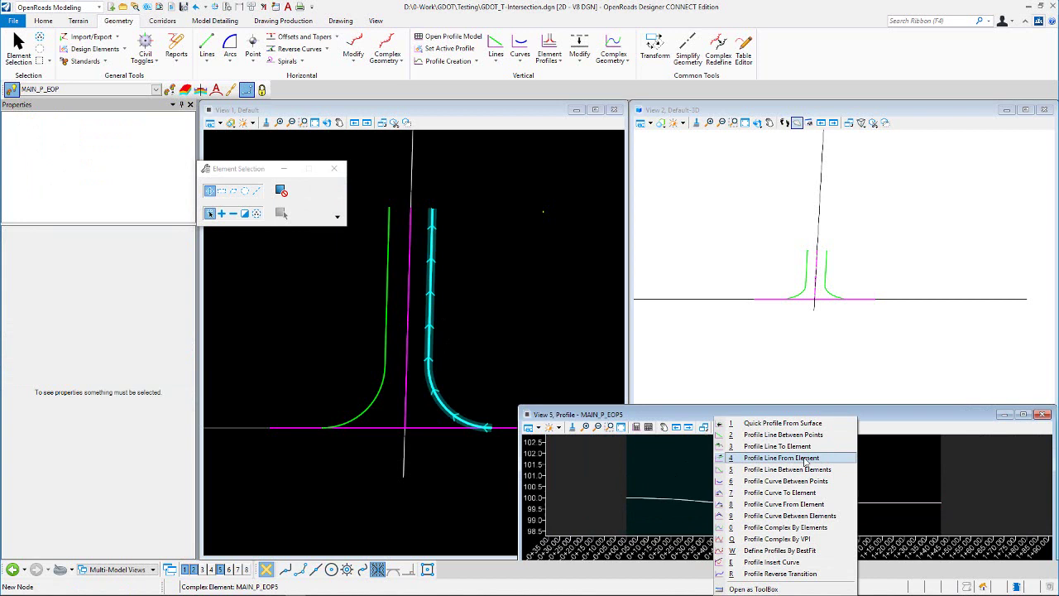
{"action": "left_click", "coordinate": [805, 529]}
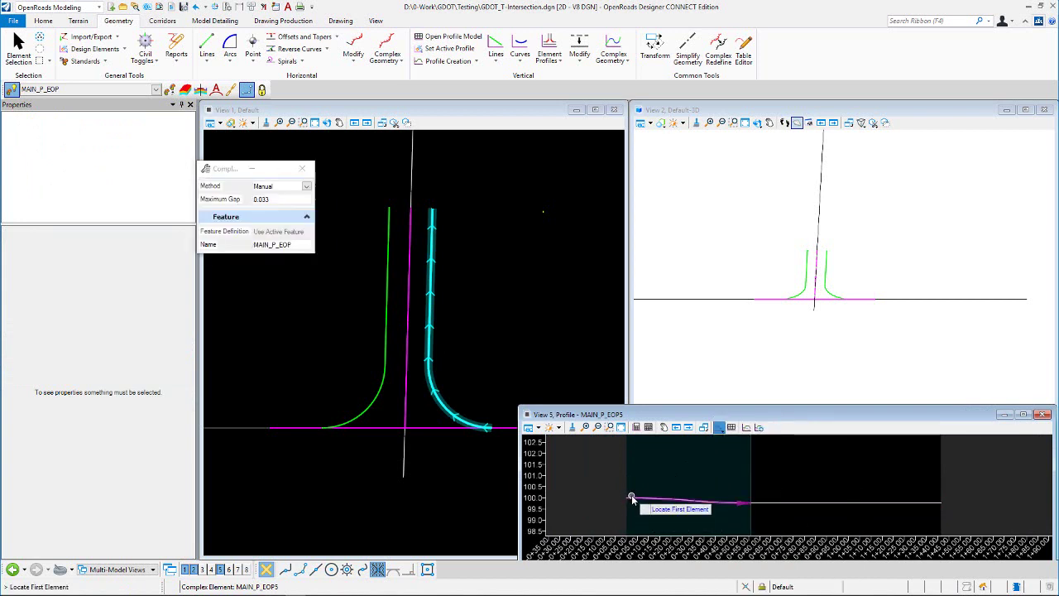
{"action": "left_click", "coordinate": [283, 186]}
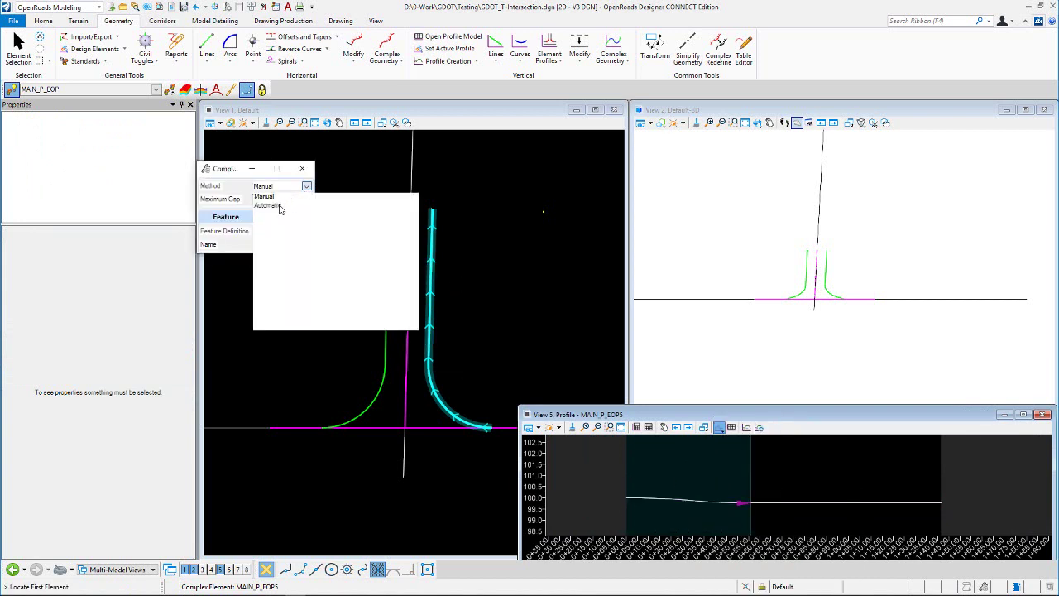
{"action": "left_click", "coordinate": [281, 208]}
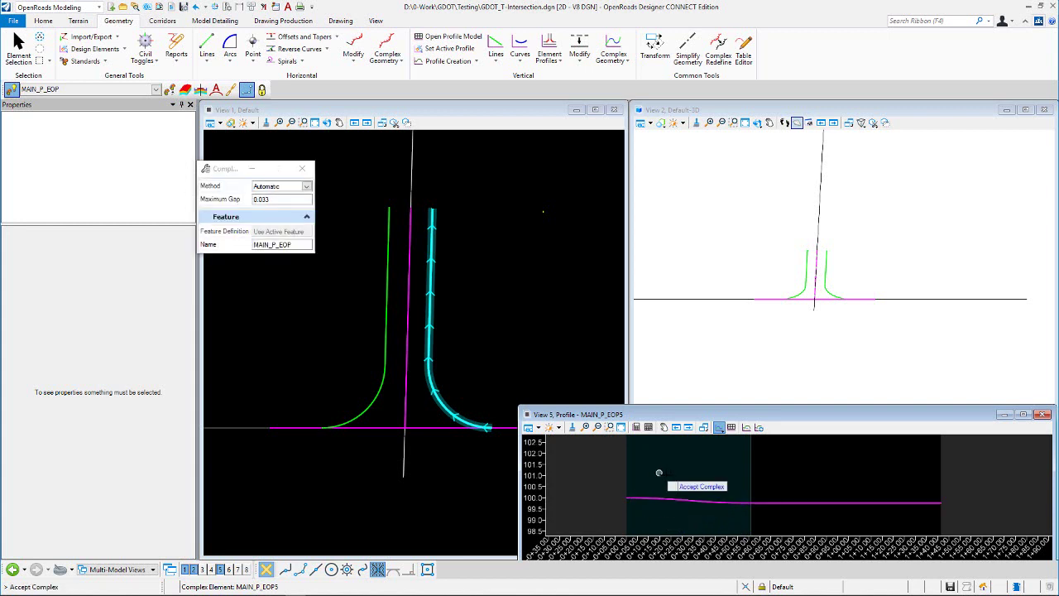
{"action": "left_click", "coordinate": [18, 48]}
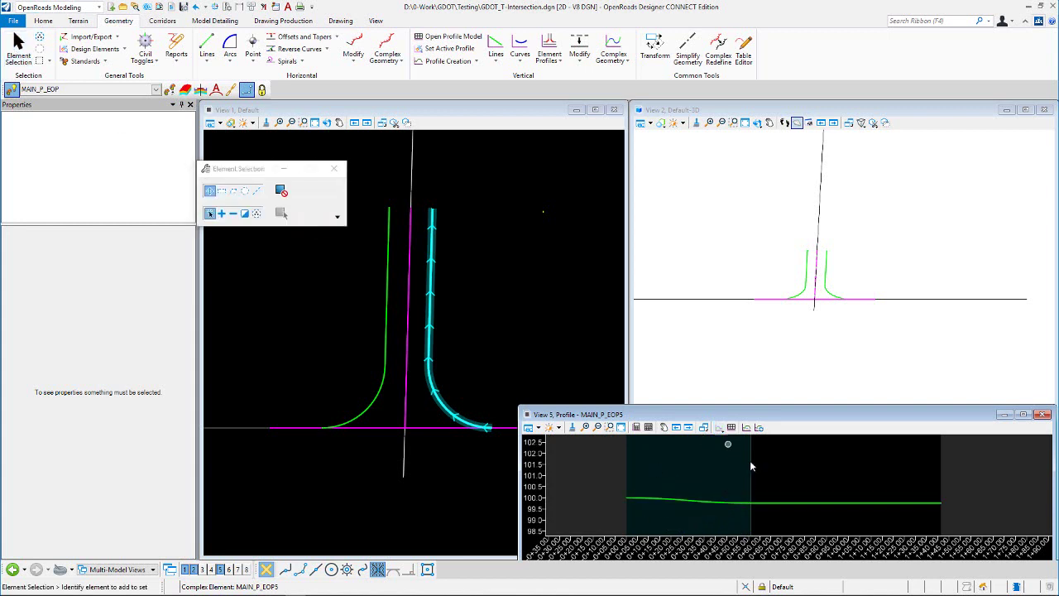
- Set the new complex profile as the active profile of the right edge of pavement
{"action": "left_click", "coordinate": [778, 502]}
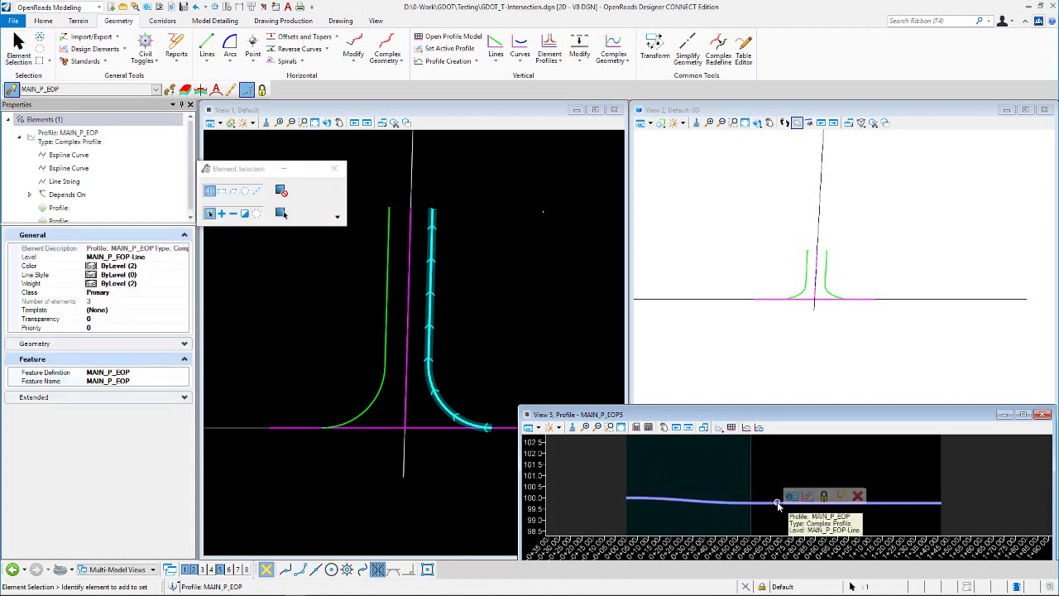
{"action": "left_click", "coordinate": [814, 467]}
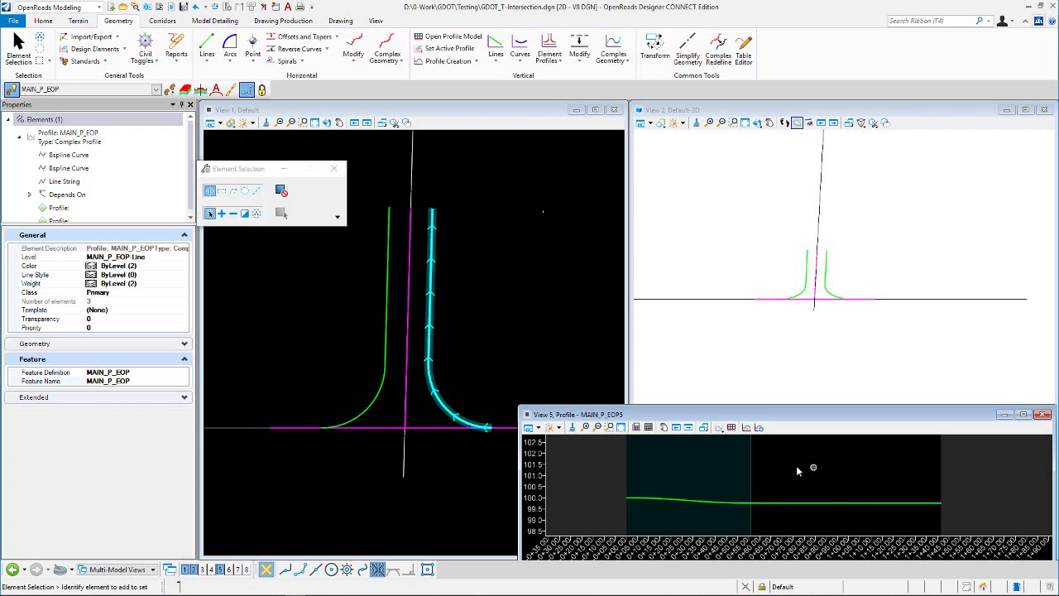
{"action": "left_click", "coordinate": [470, 345]}
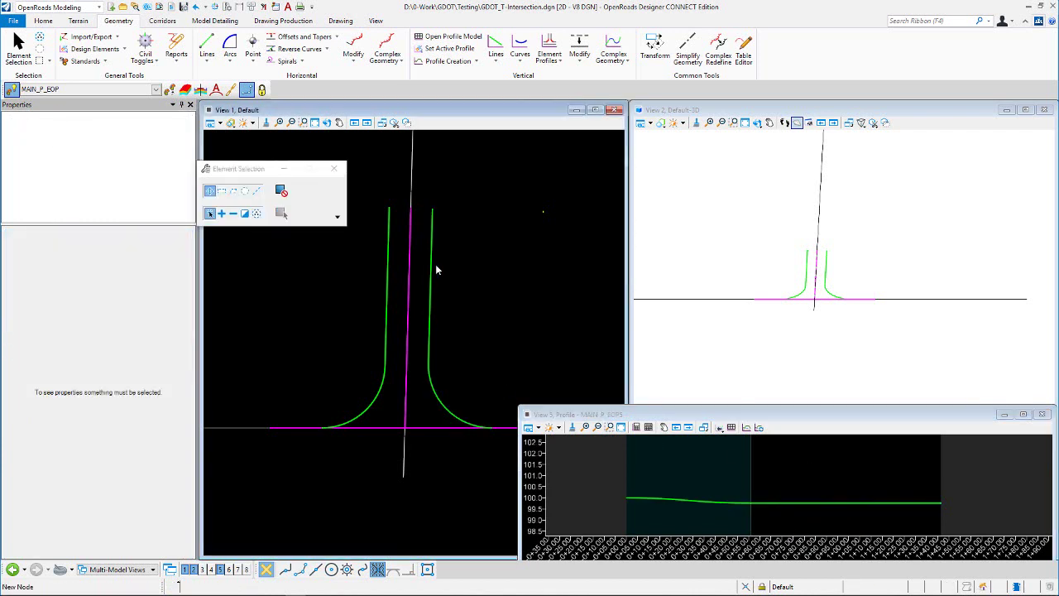
- Open the profile model of the left curb-return edge of pavement in View 5 and join its profiles with Profile Complex By Elements
{"action": "left_click", "coordinate": [372, 405]}
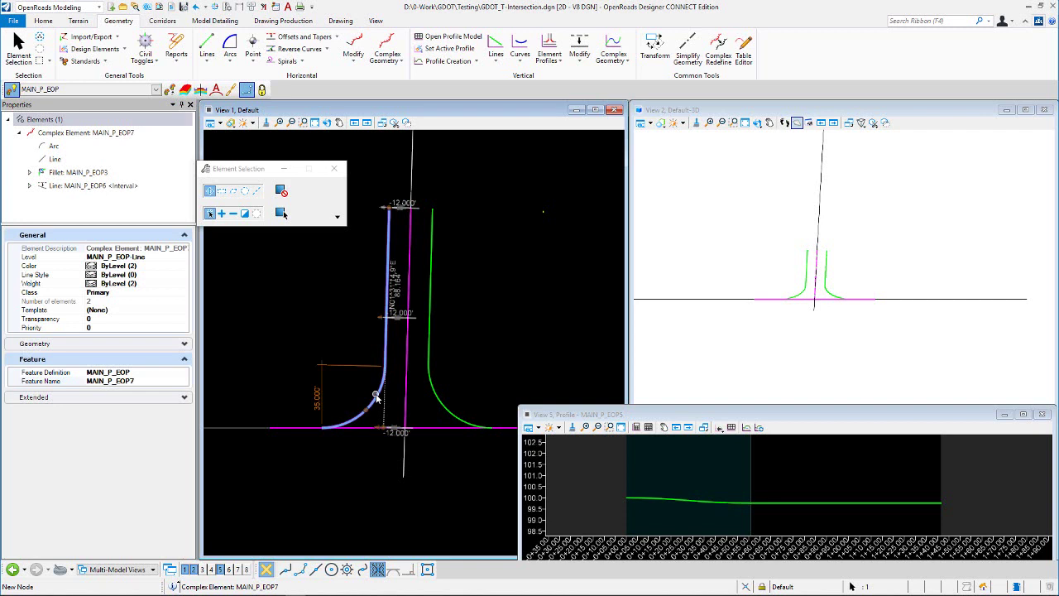
{"action": "left_click", "coordinate": [411, 388]}
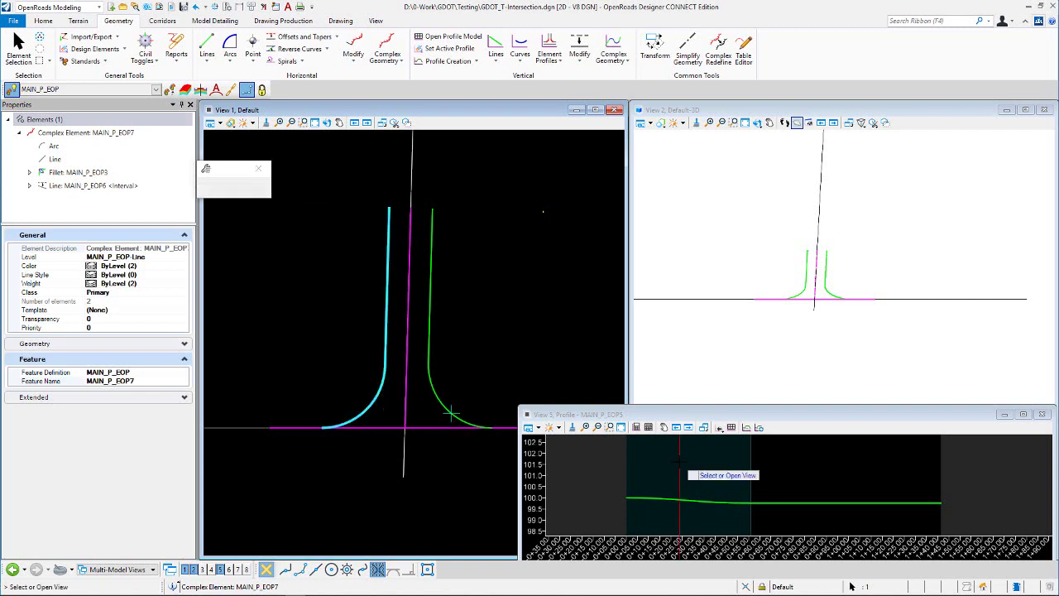
{"action": "left_click", "coordinate": [720, 427]}
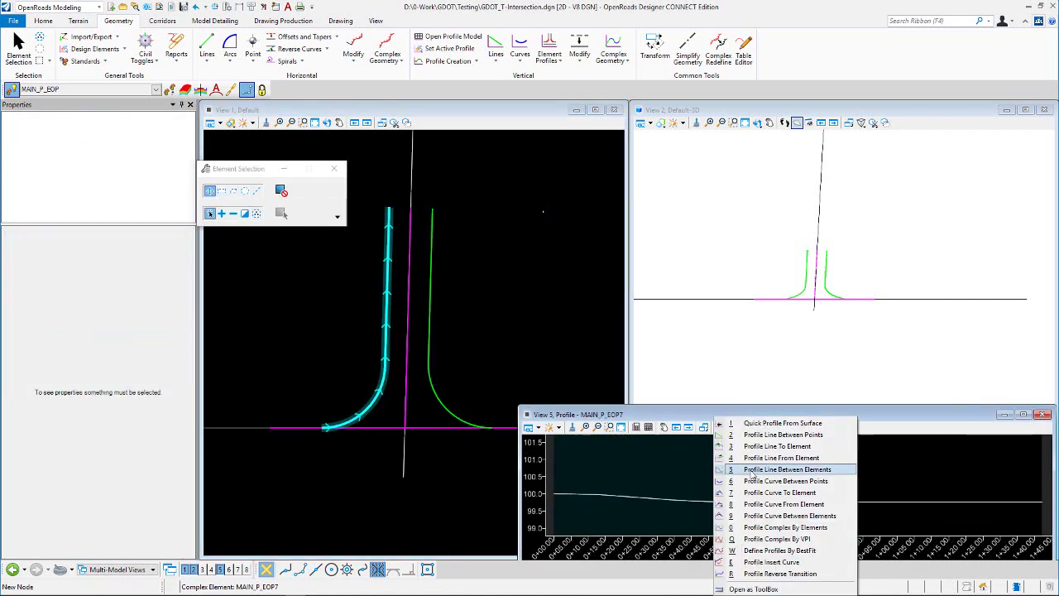
{"action": "left_click", "coordinate": [784, 527]}
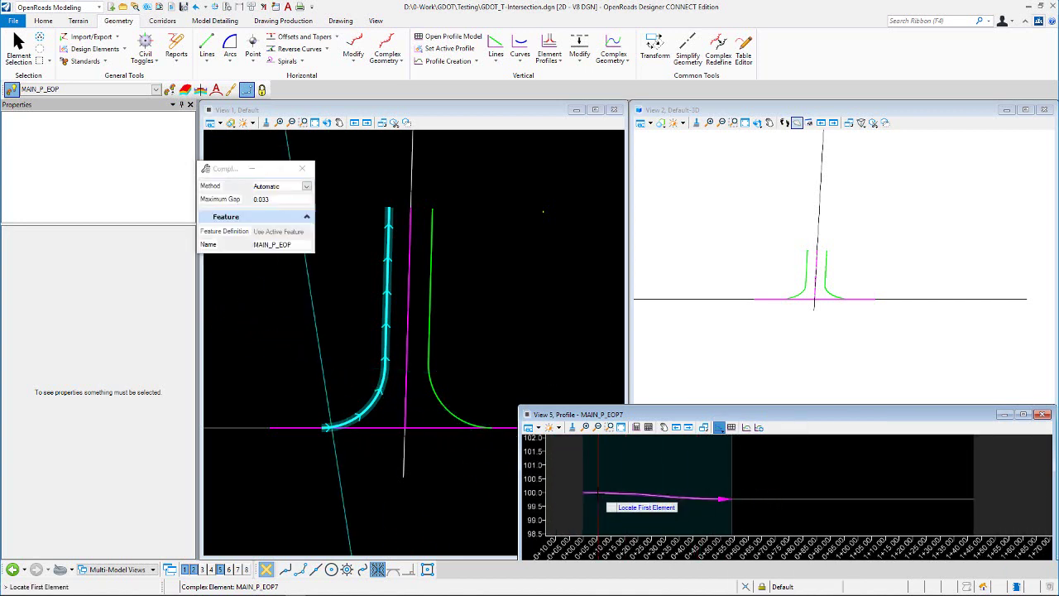
{"action": "left_click", "coordinate": [662, 496]}
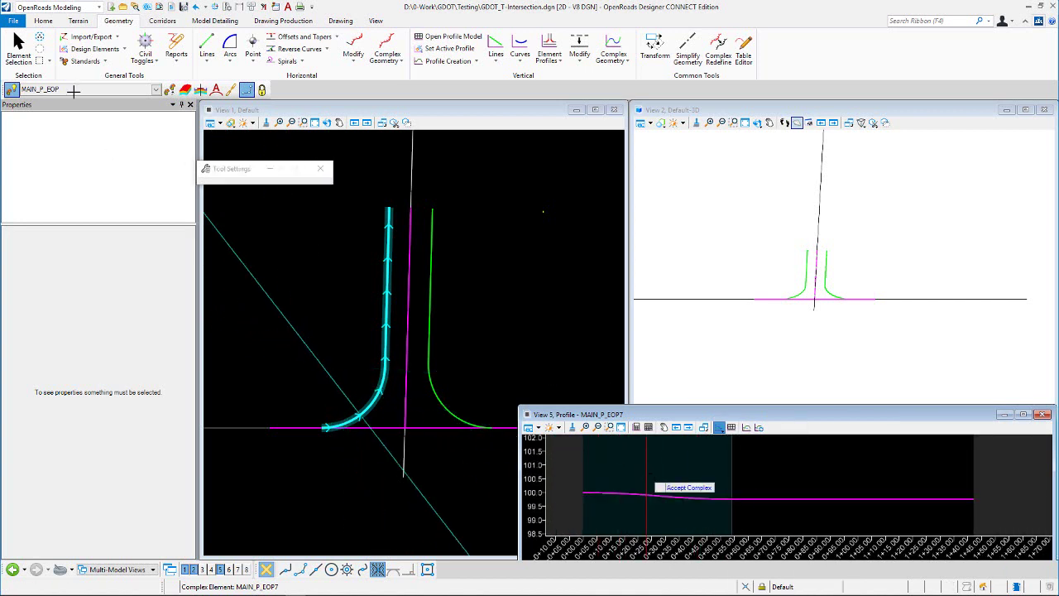
- Set the left edge of pavement's complex profile as active and close the profile view
{"action": "left_click", "coordinate": [773, 500]}
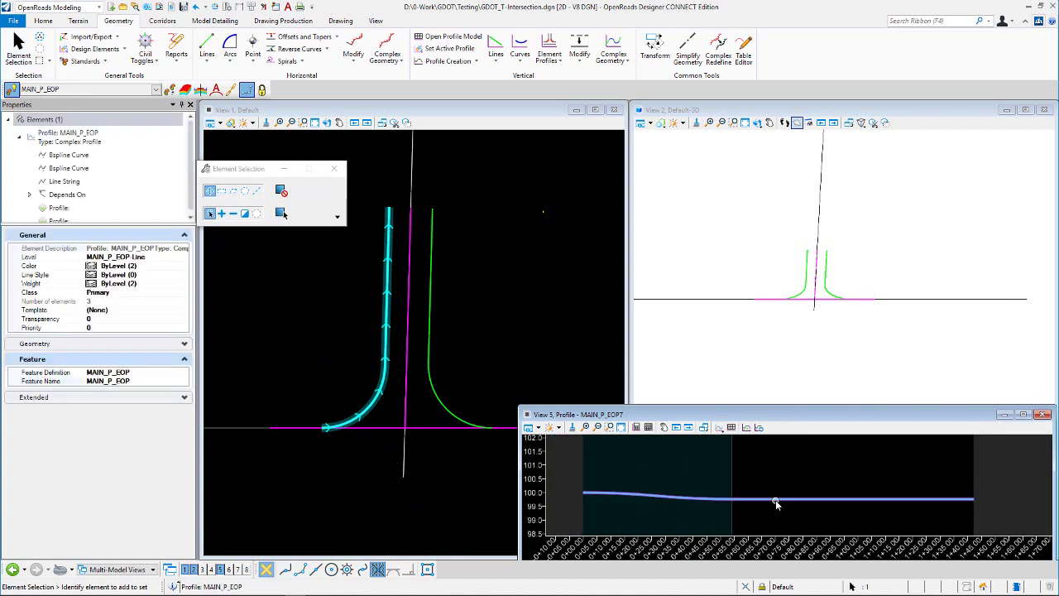
{"action": "left_click", "coordinate": [807, 494]}
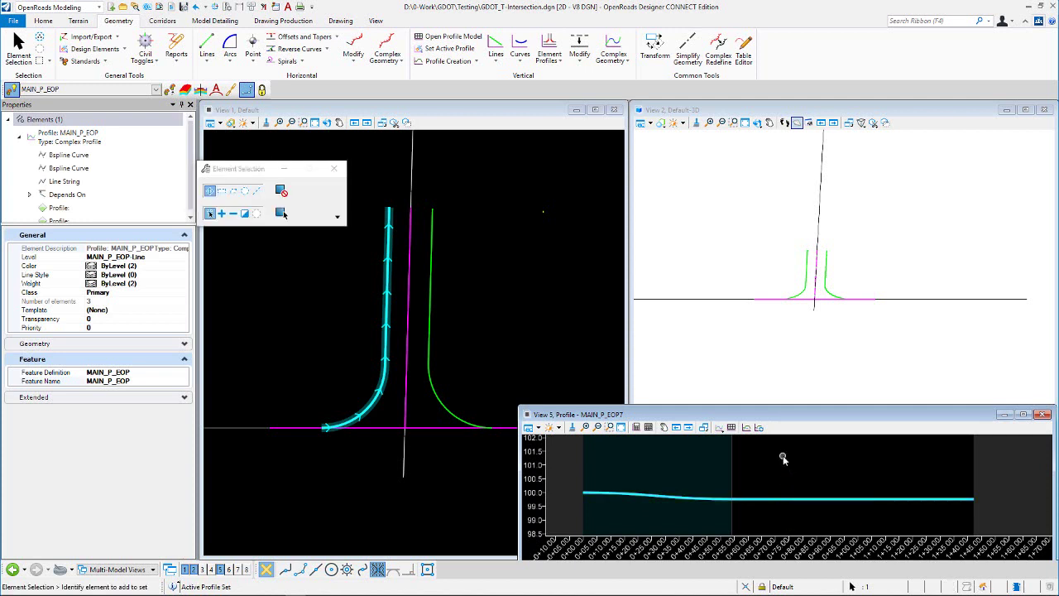
{"action": "left_click", "coordinate": [783, 459]}
{"action": "left_click", "coordinate": [1044, 414]}
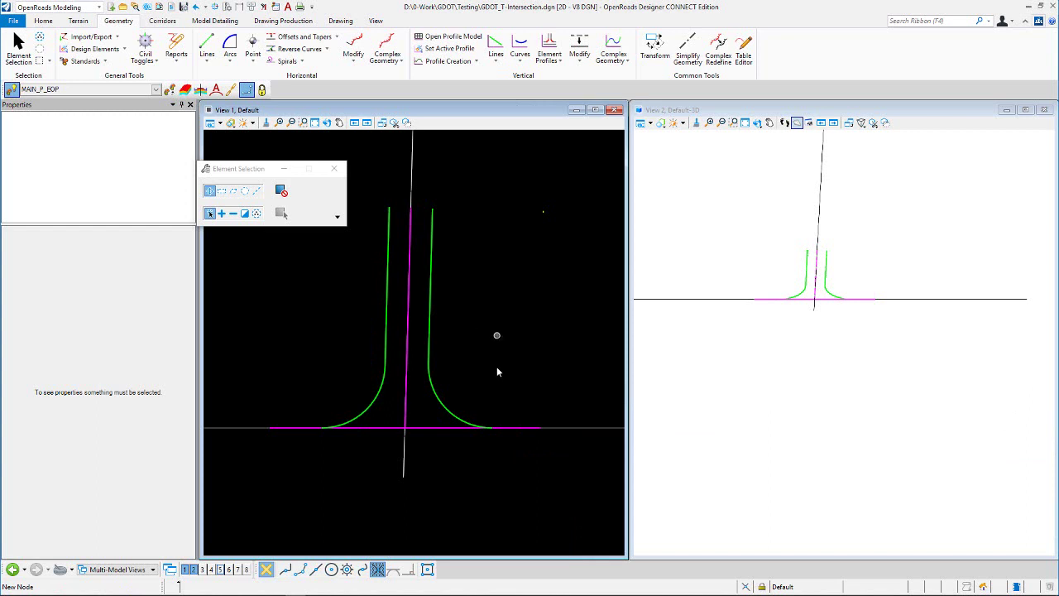
- Inspect the left and right curb-return edge-of-pavement elements in the plan view
{"action": "left_click", "coordinate": [374, 398]}
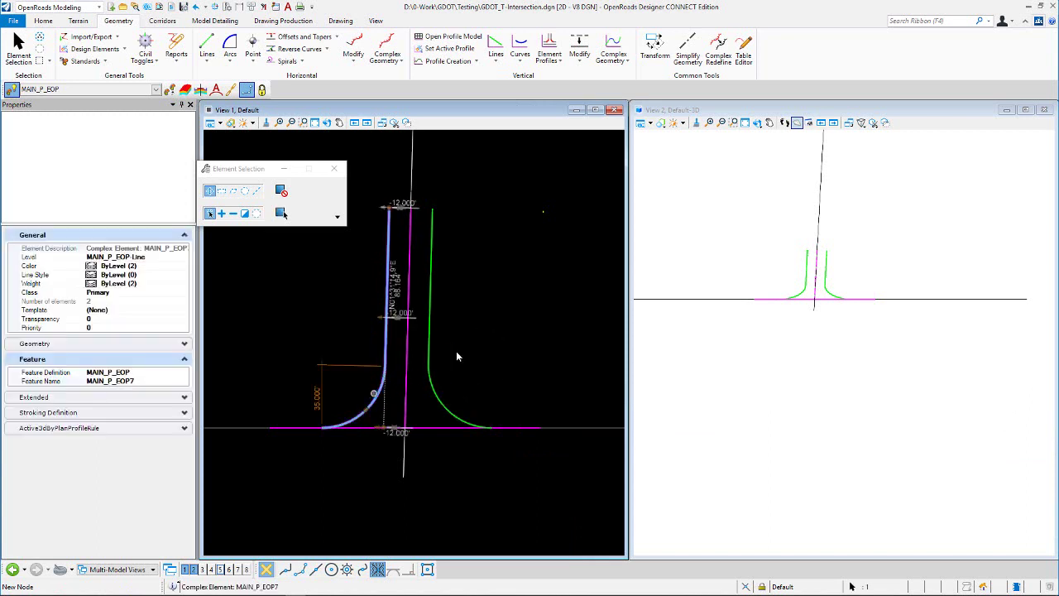
{"action": "left_click", "coordinate": [432, 389]}
{"action": "left_click", "coordinate": [489, 335]}
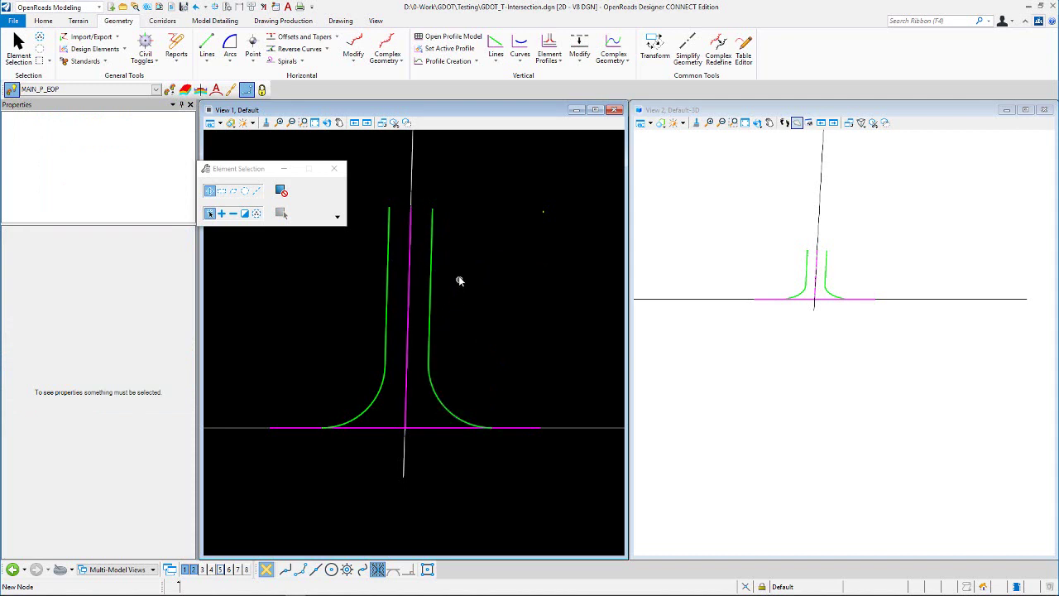
{"action": "left_click", "coordinate": [429, 301]}
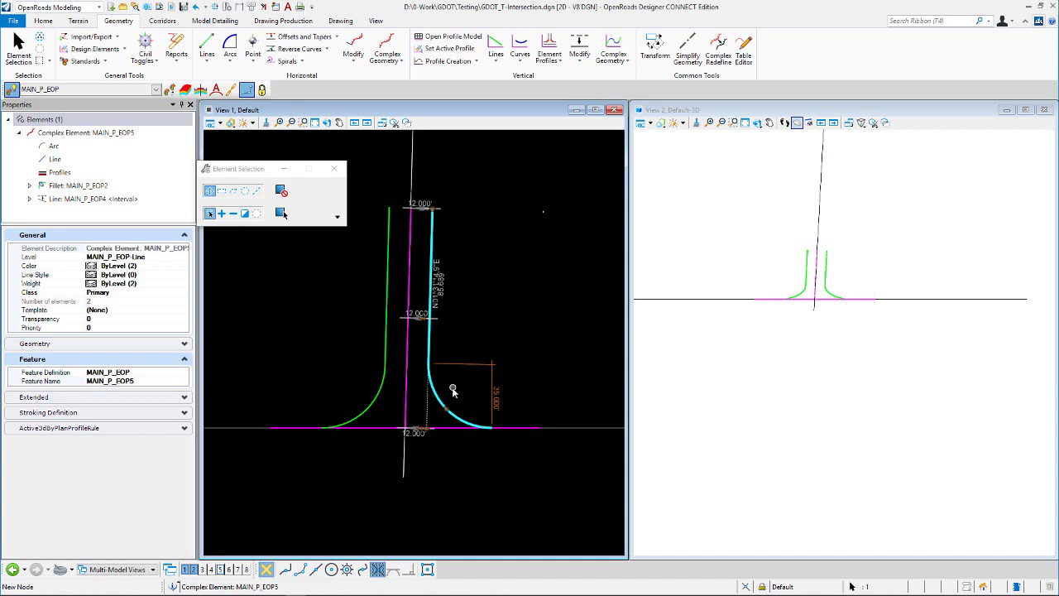
{"action": "left_click", "coordinate": [493, 321]}
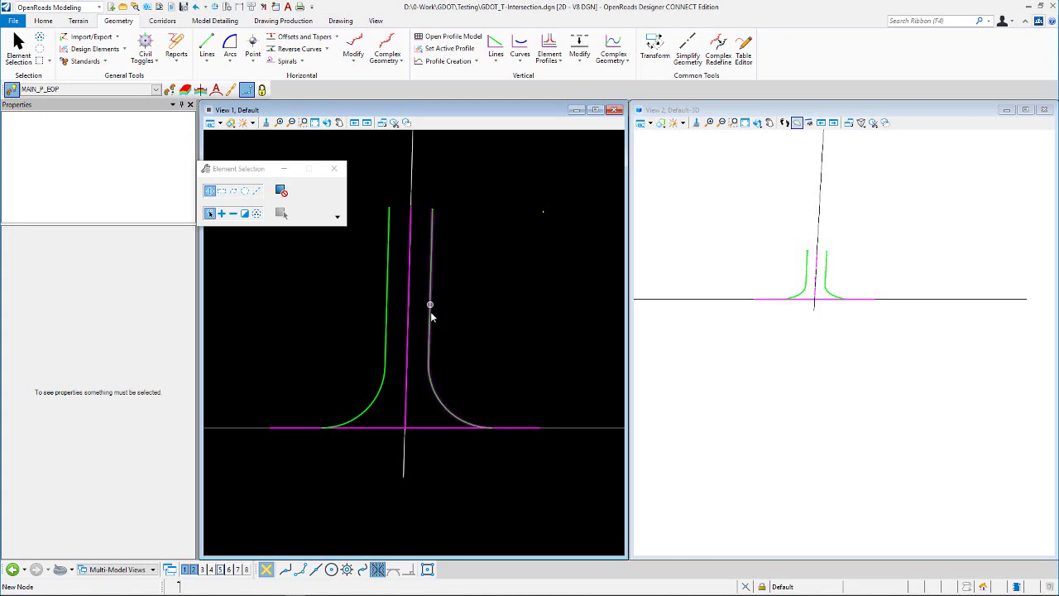
{"action": "left_click", "coordinate": [436, 397]}
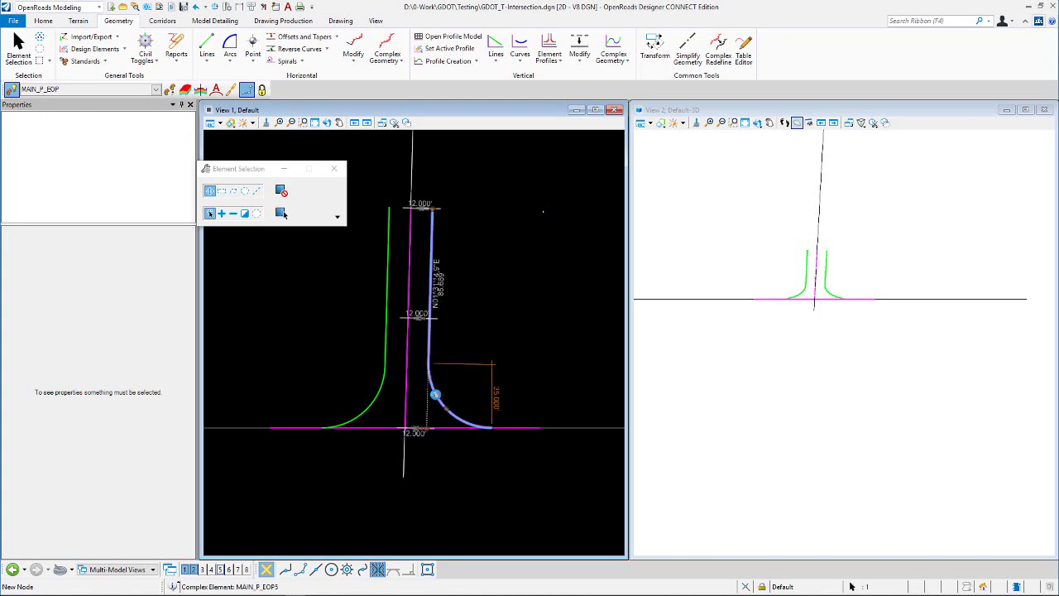
{"action": "left_click", "coordinate": [470, 343]}
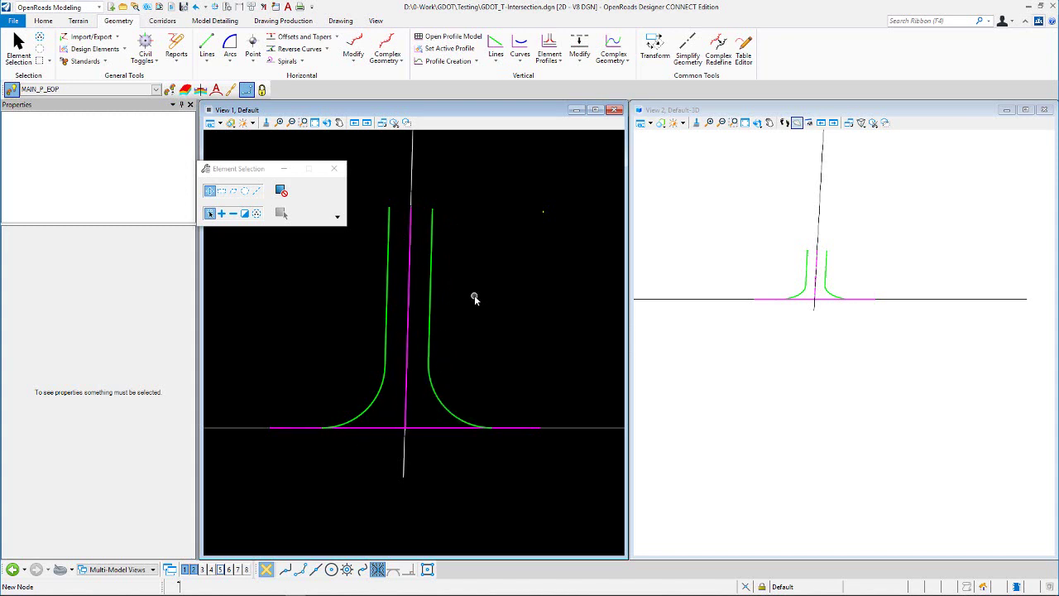
- Set the active feature definition to Matchline from the Linear, Modeling, Miscellaneous group
{"action": "scroll", "coordinate": [479, 298], "scroll_direction": "down", "scroll_amount": 3}
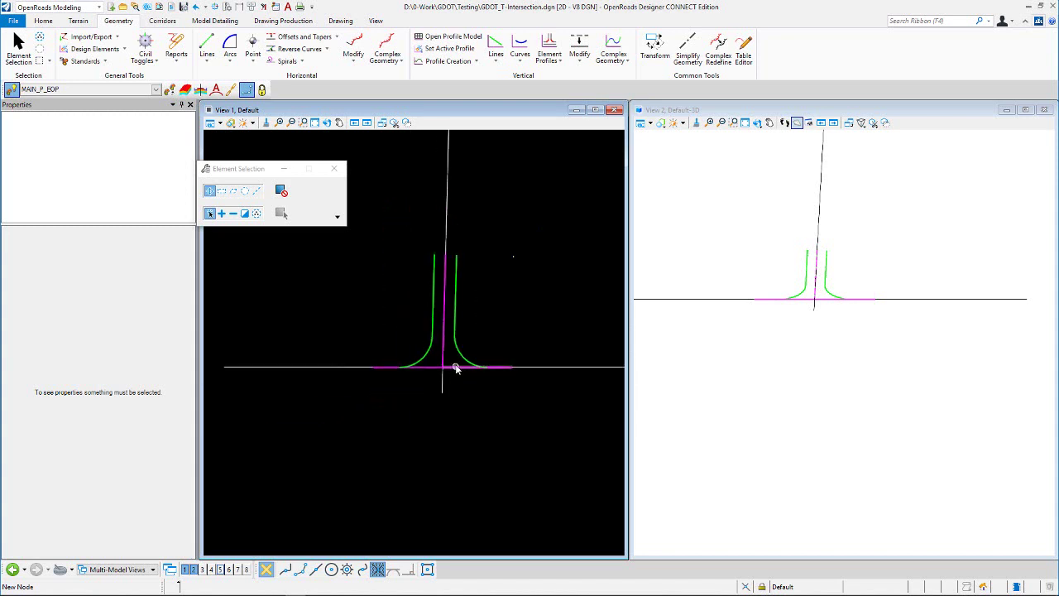
{"action": "scroll", "coordinate": [458, 365], "scroll_direction": "up", "scroll_amount": 3}
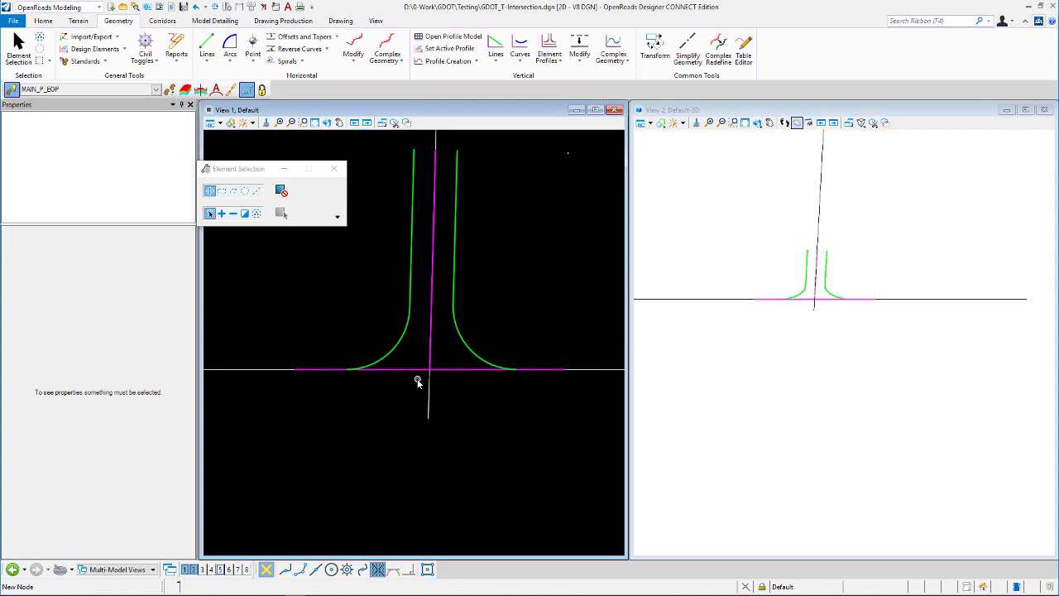
{"action": "left_click", "coordinate": [152, 89]}
{"action": "left_click", "coordinate": [156, 89]}
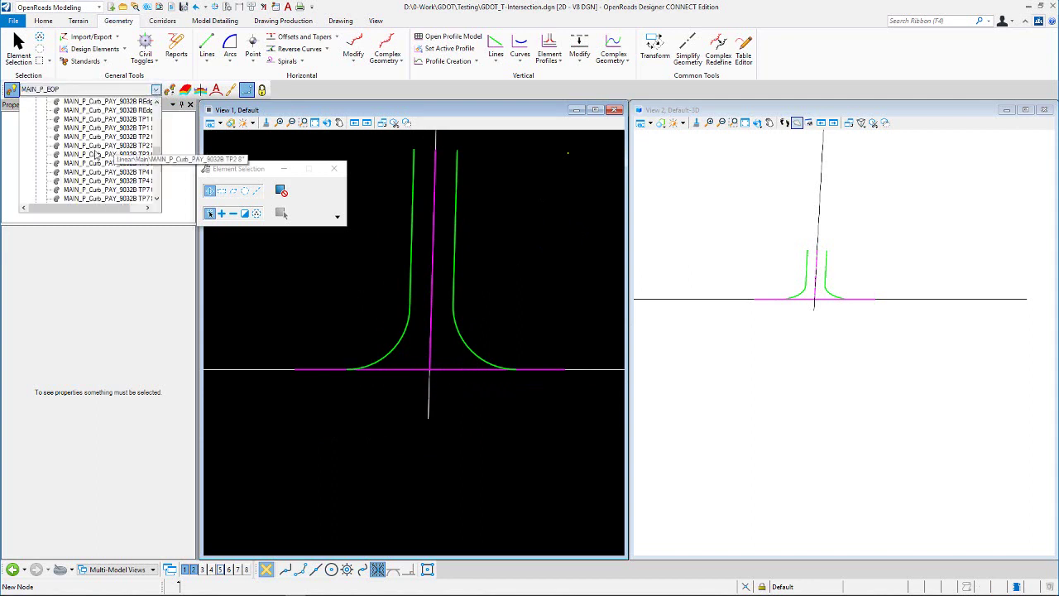
{"action": "scroll", "coordinate": [96, 132], "scroll_direction": "up", "scroll_amount": 3}
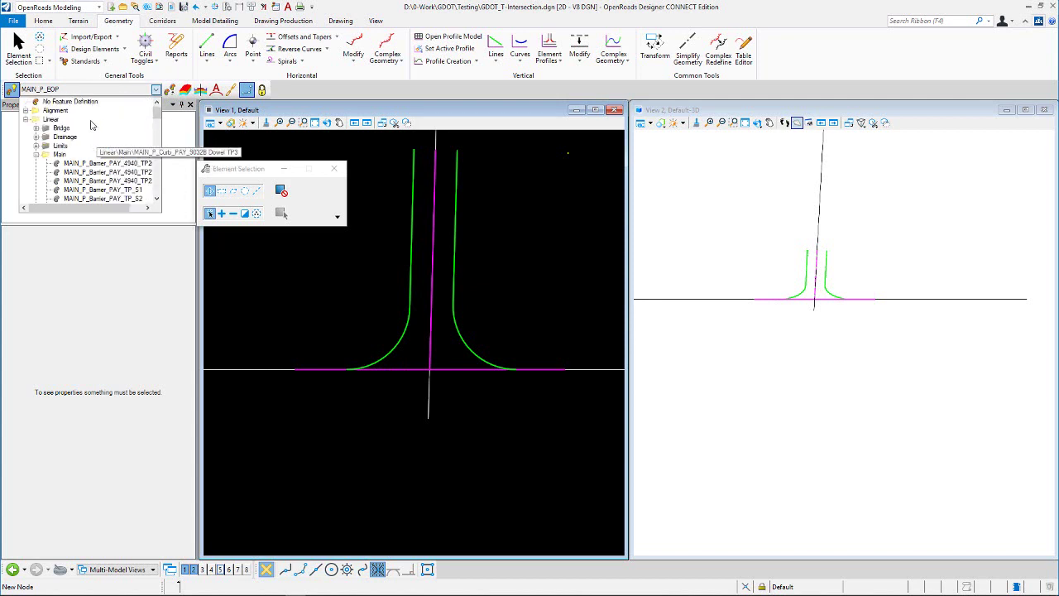
{"action": "left_click", "coordinate": [36, 154]}
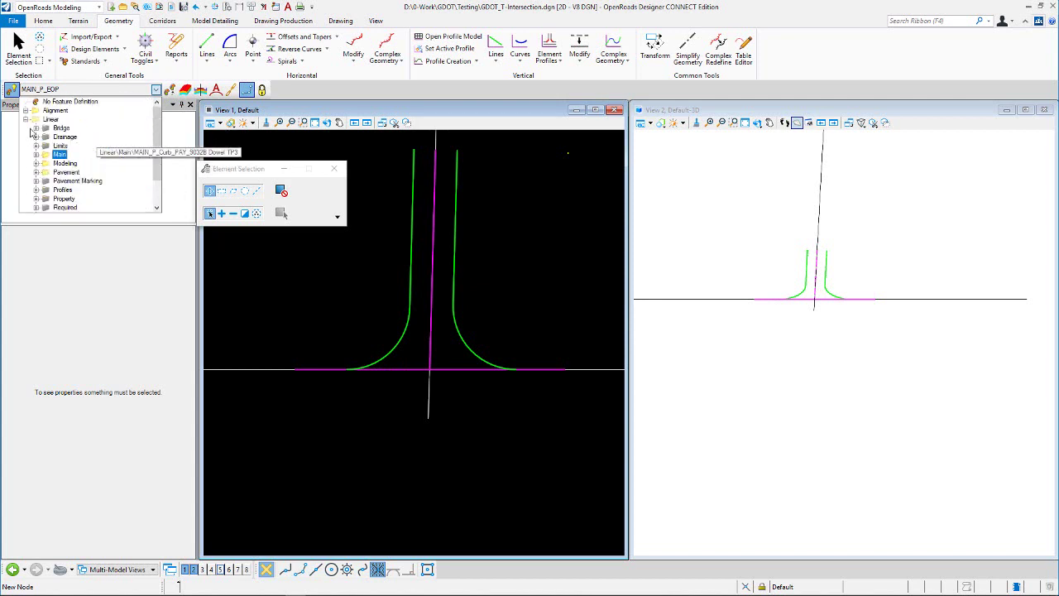
{"action": "left_click", "coordinate": [37, 165]}
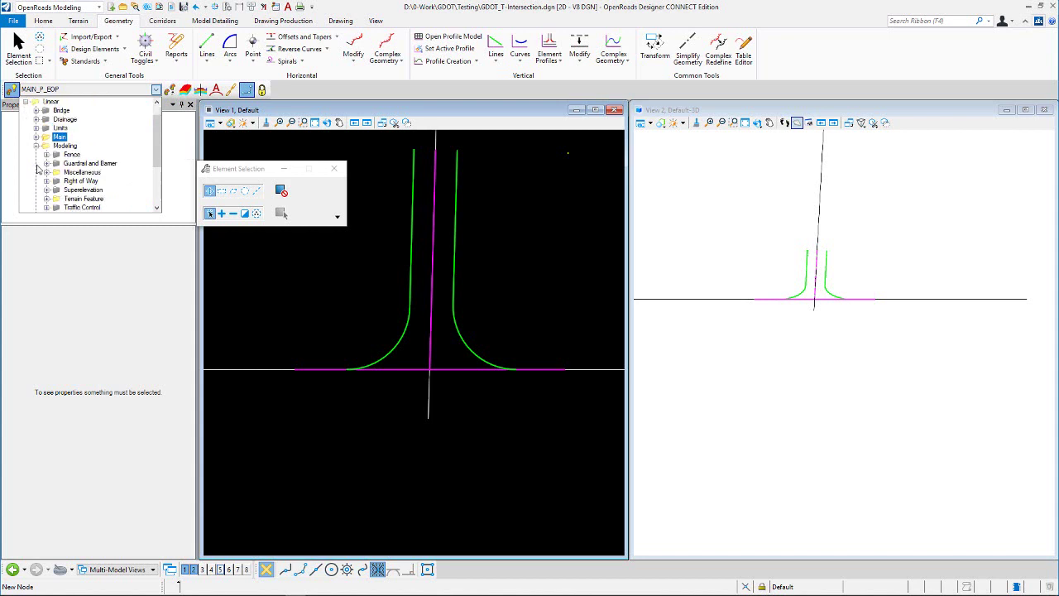
{"action": "left_click", "coordinate": [47, 173]}
{"action": "left_click", "coordinate": [83, 190]}
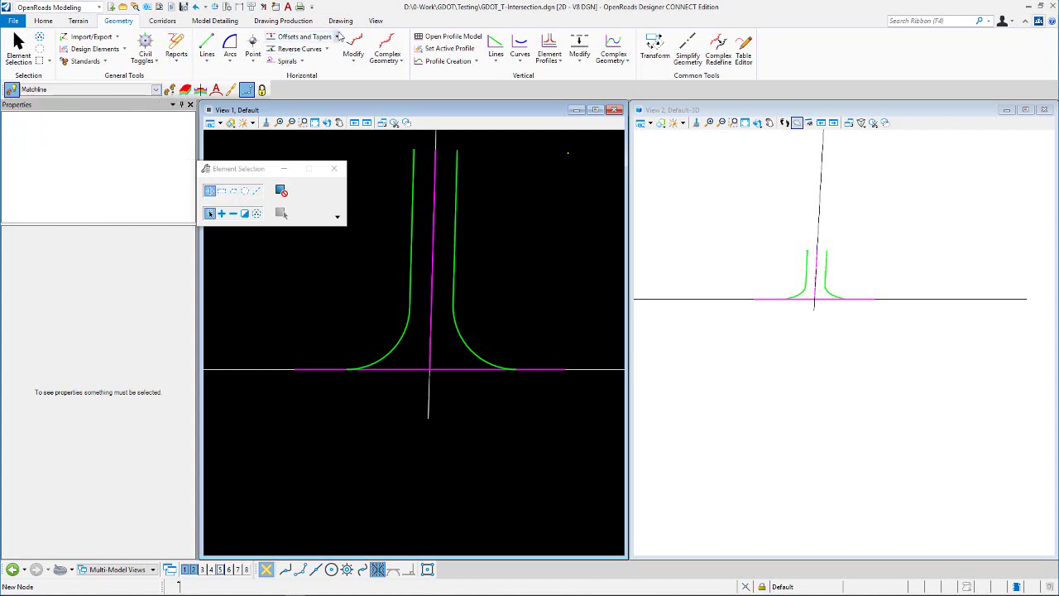
- Create a zero-offset partial matchline along the main road between the ends of the left and right curb returns, with its length unlocked
{"action": "left_click", "coordinate": [338, 38]}
{"action": "left_click", "coordinate": [315, 68]}
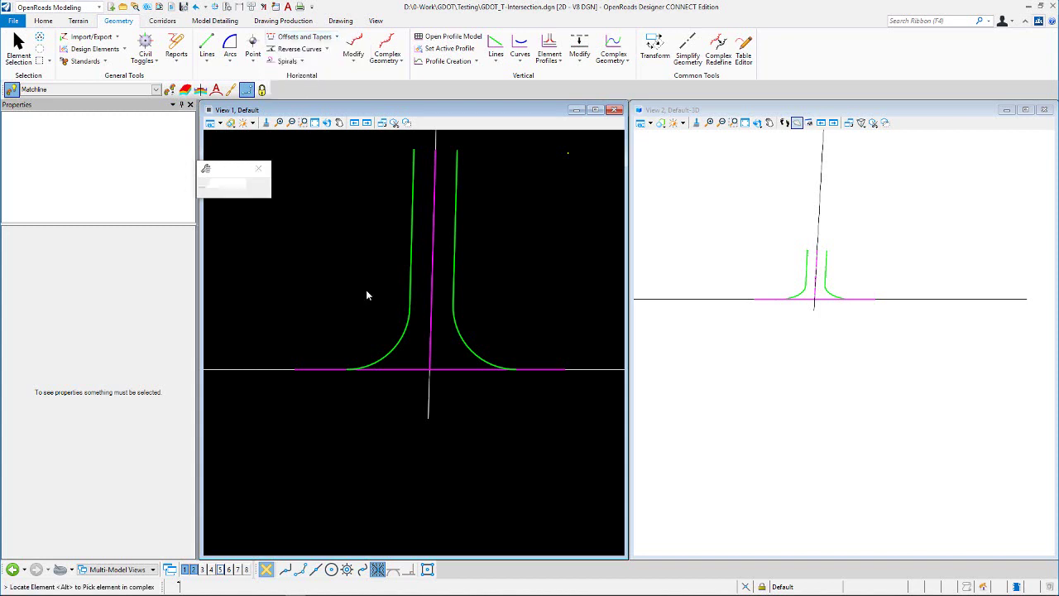
{"action": "scroll", "coordinate": [401, 424], "scroll_direction": "down", "scroll_amount": 2}
{"action": "scroll", "coordinate": [380, 418], "scroll_direction": "up", "scroll_amount": 2}
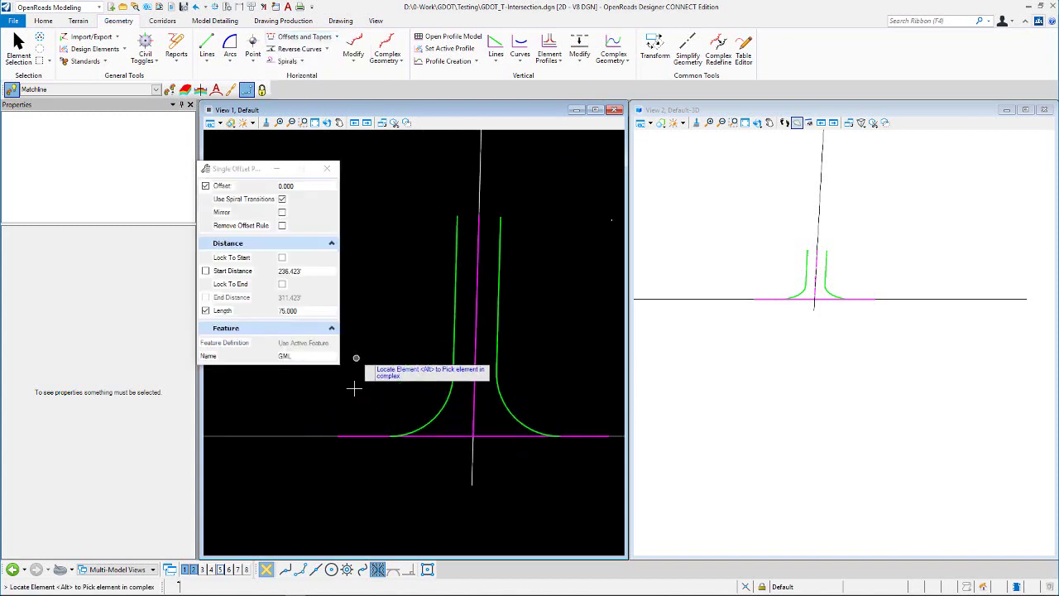
{"action": "left_click", "coordinate": [314, 432]}
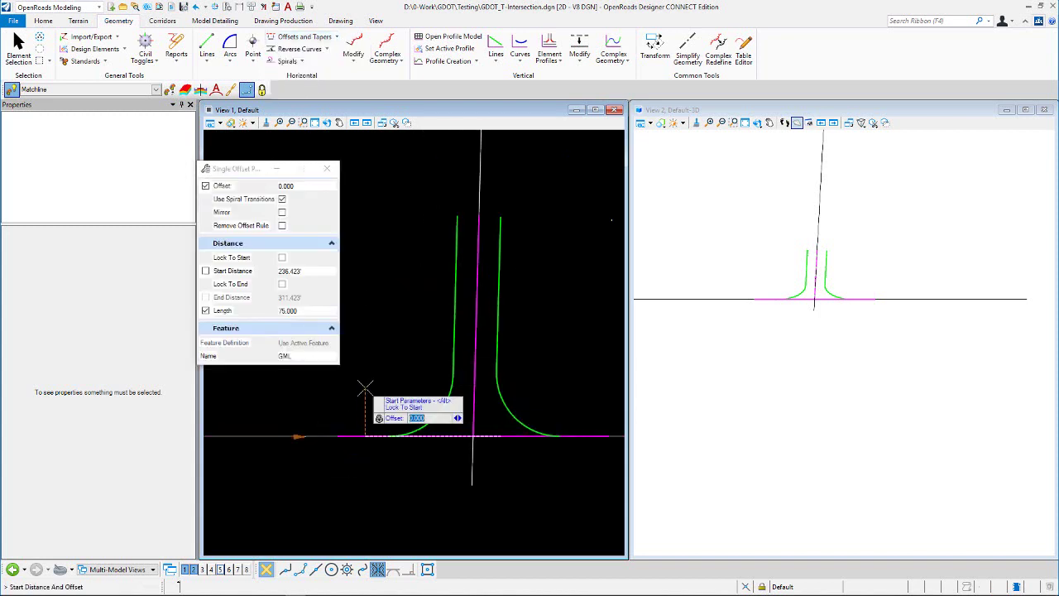
{"action": "left_click", "coordinate": [347, 570]}
{"action": "left_click", "coordinate": [348, 570]}
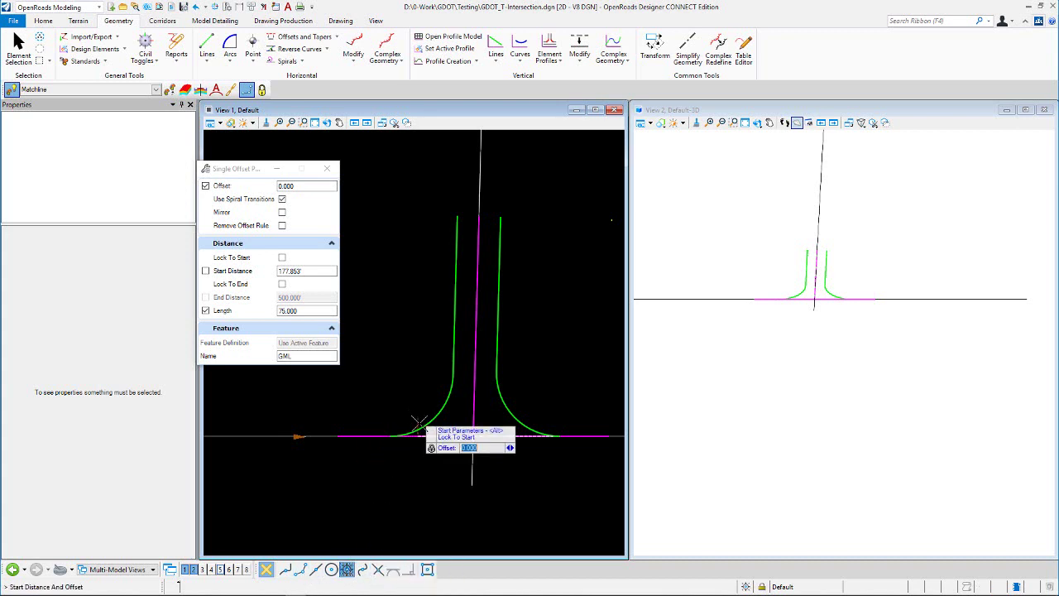
{"action": "left_click", "coordinate": [388, 478]}
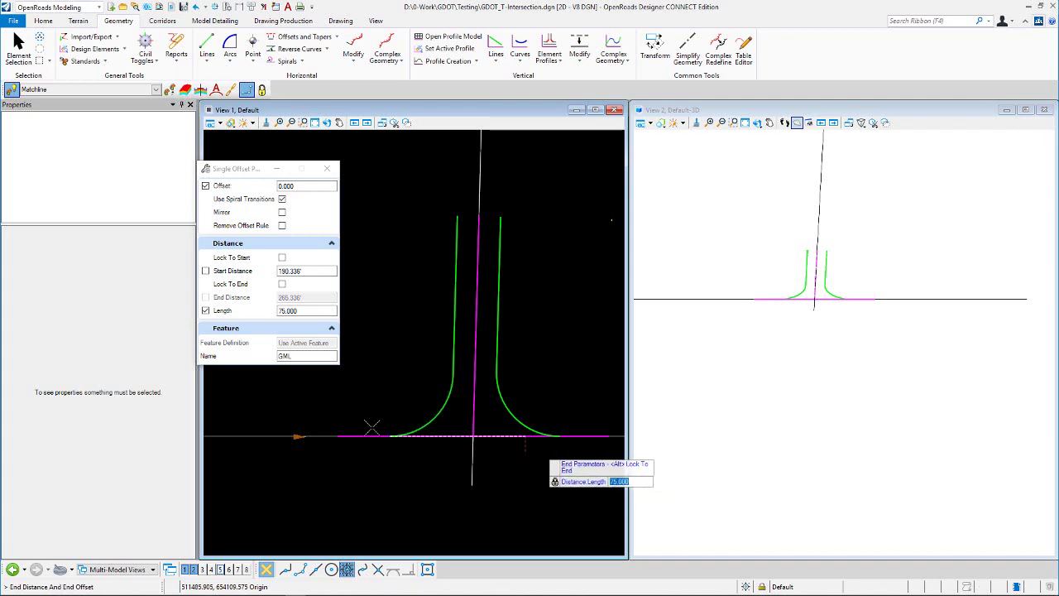
{"action": "left_click", "coordinate": [206, 310]}
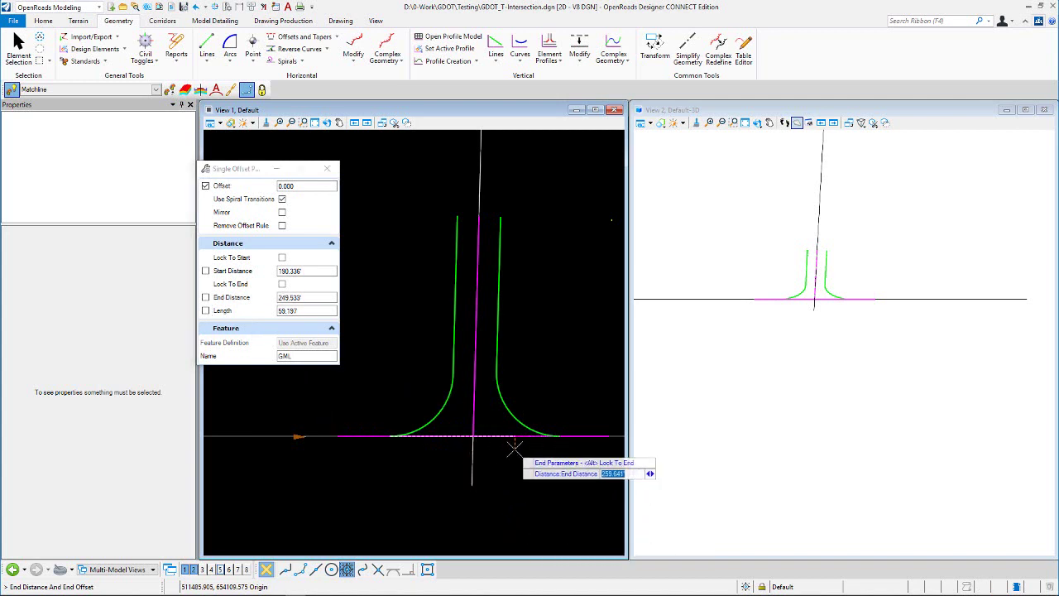
{"action": "key", "text": "Right"}
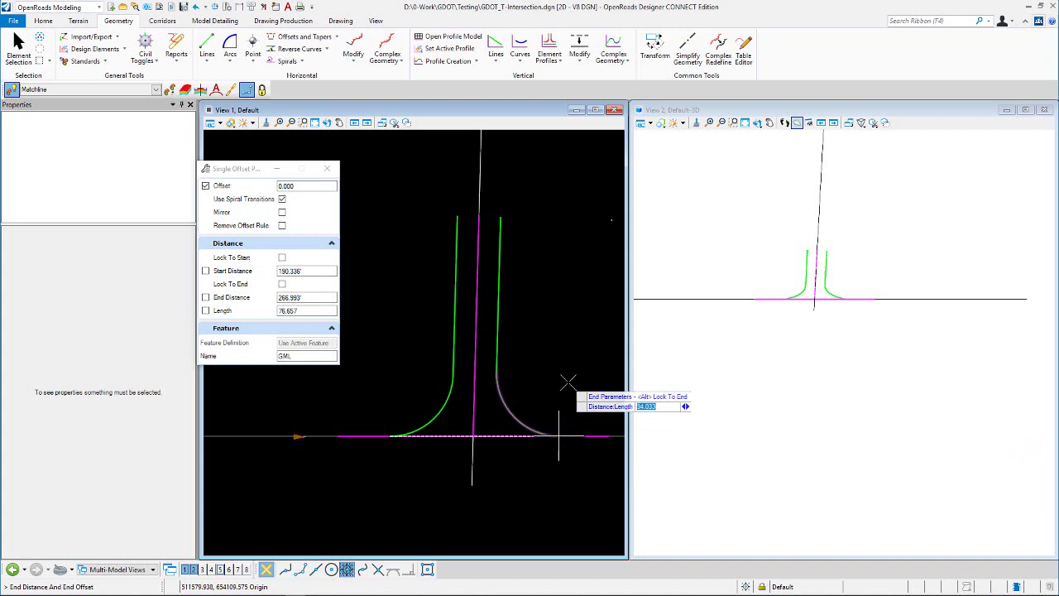
{"action": "left_click", "coordinate": [567, 380]}
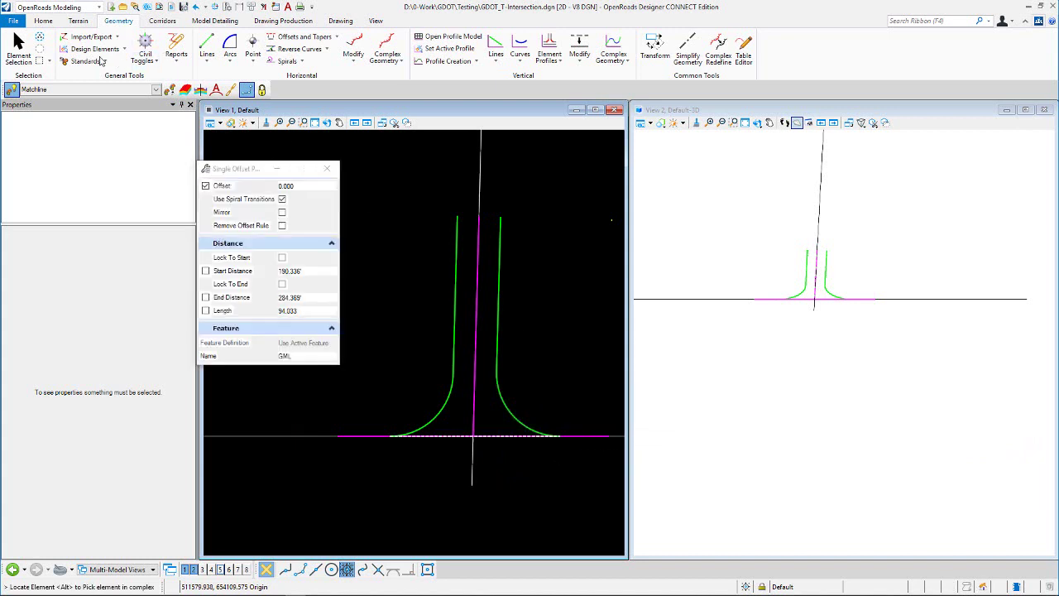
{"action": "key", "text": "Escape"}
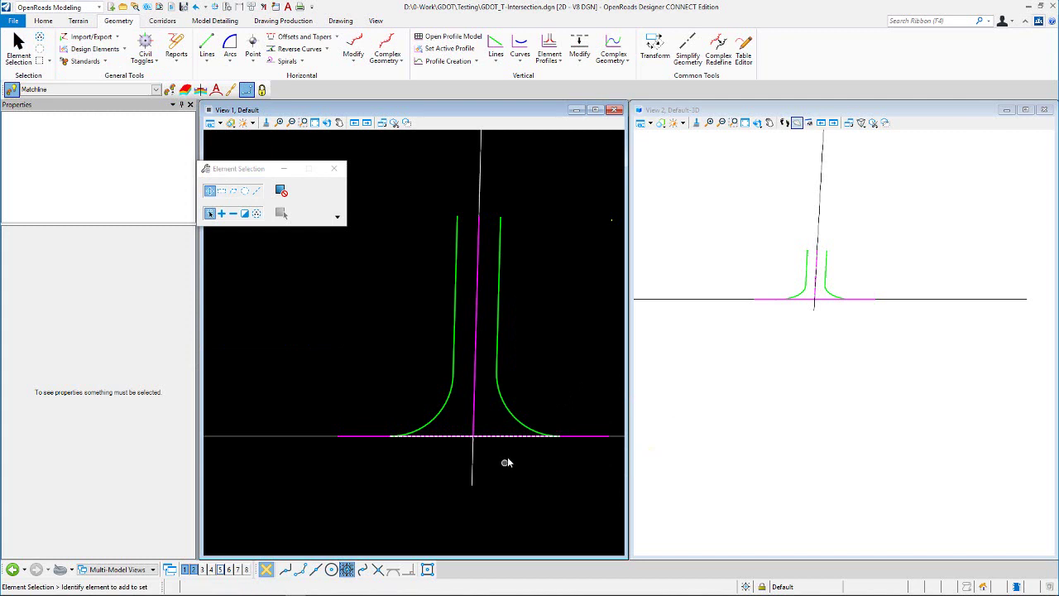
- Profile the new matchline by slope from the main road alignment, using 0.00% slope, 0.000 vertical offset, all points and no profile adjustment
{"action": "left_click", "coordinate": [549, 54]}
{"action": "left_click", "coordinate": [597, 118]}
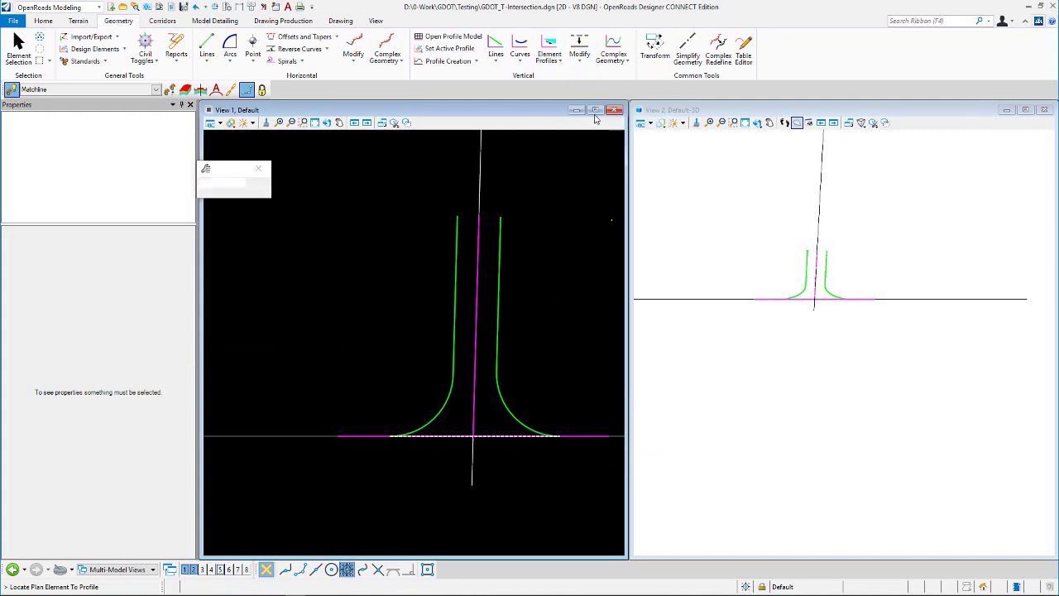
{"action": "double_click", "coordinate": [279, 226]}
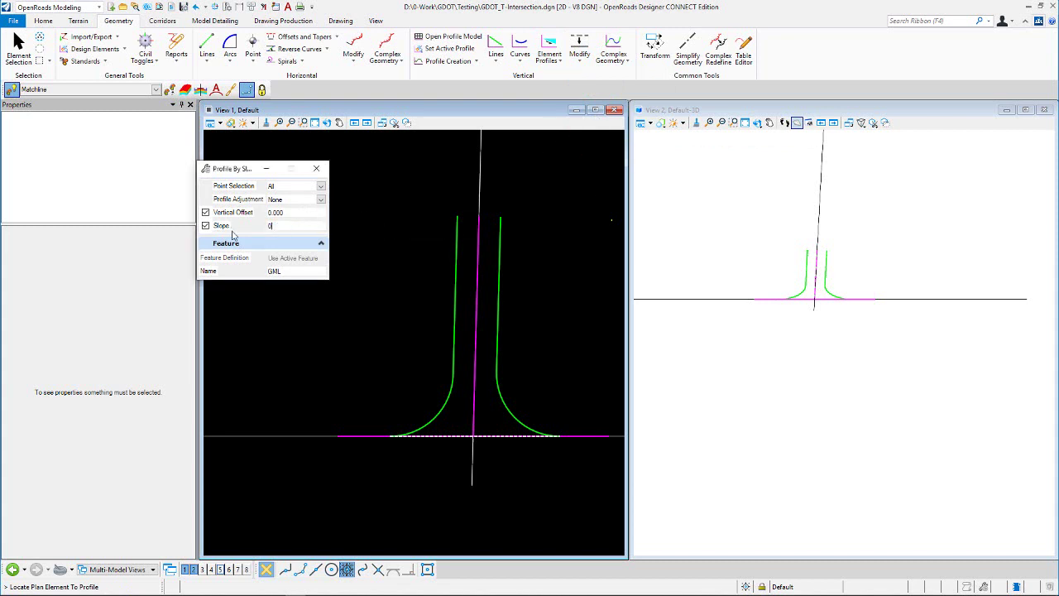
{"action": "type", "text": "0"}
{"action": "key", "text": "Return"}
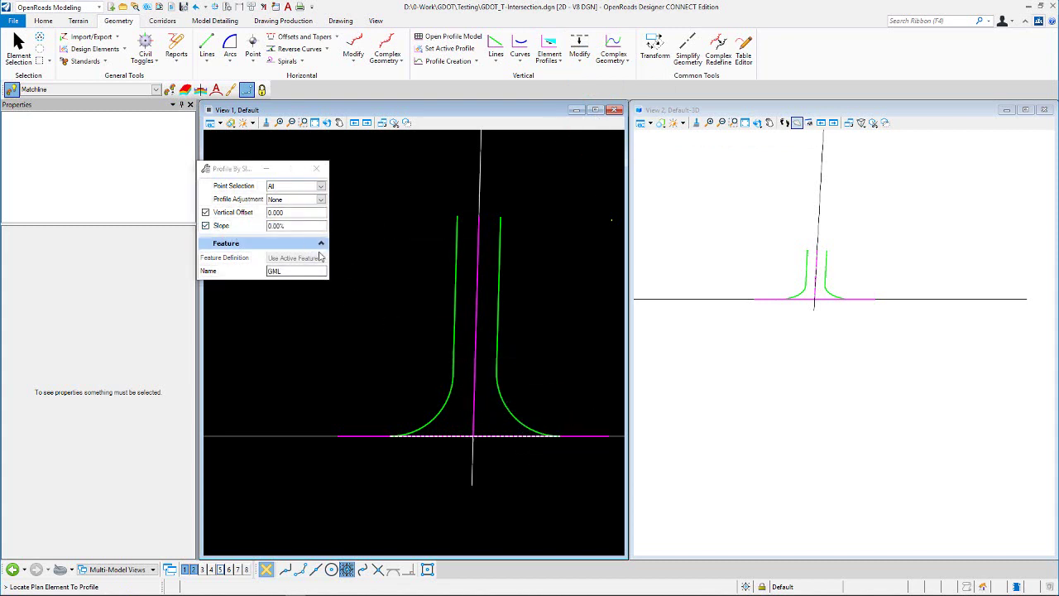
{"action": "left_click", "coordinate": [500, 436]}
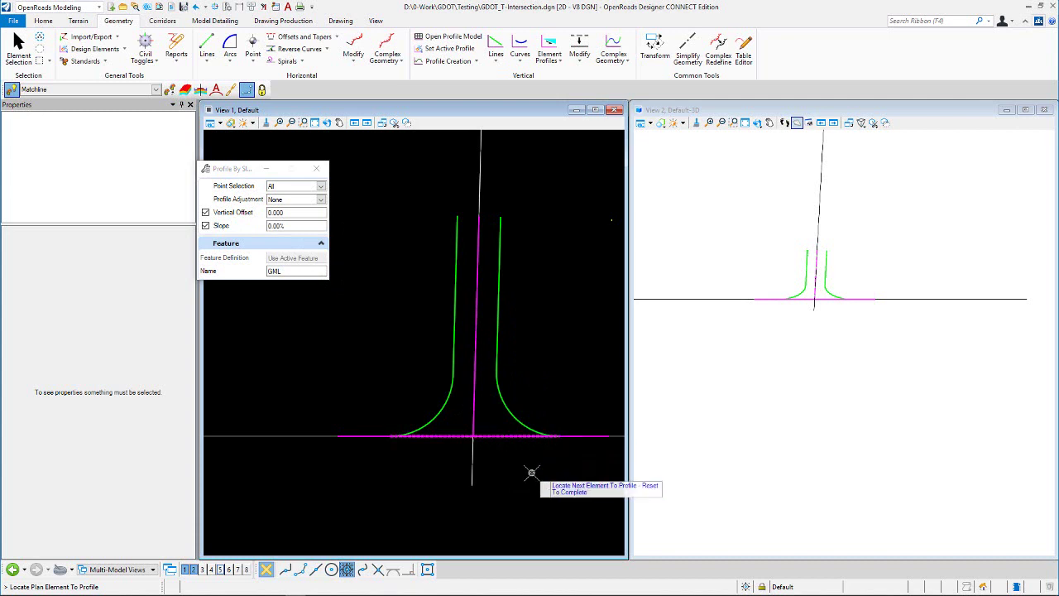
{"action": "scroll", "coordinate": [378, 473], "scroll_direction": "down", "scroll_amount": 2}
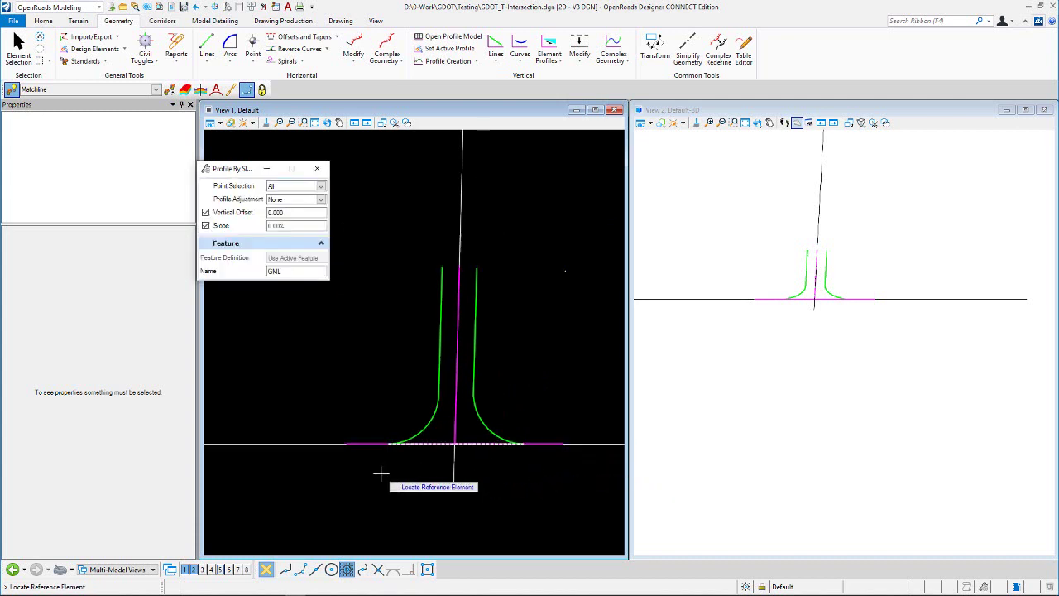
{"action": "left_click", "coordinate": [558, 449]}
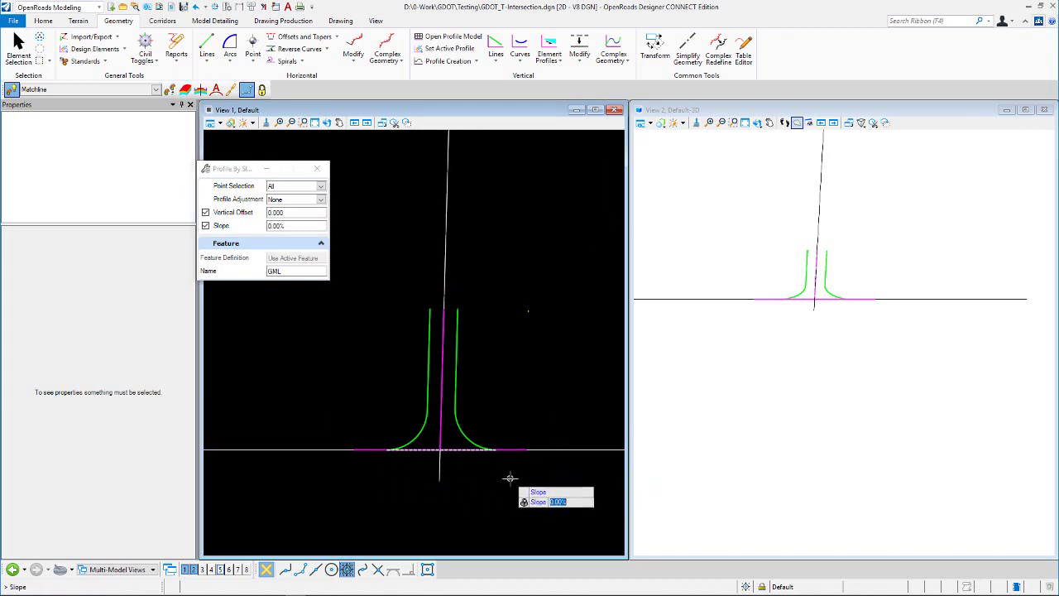
{"action": "key", "text": "Return"}
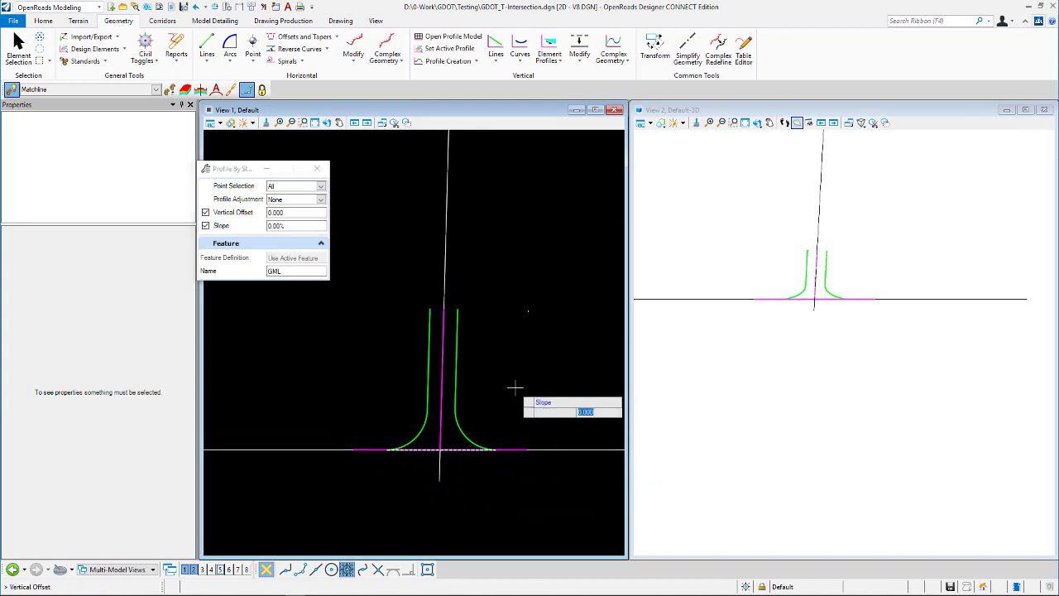
{"action": "key", "text": "Return"}
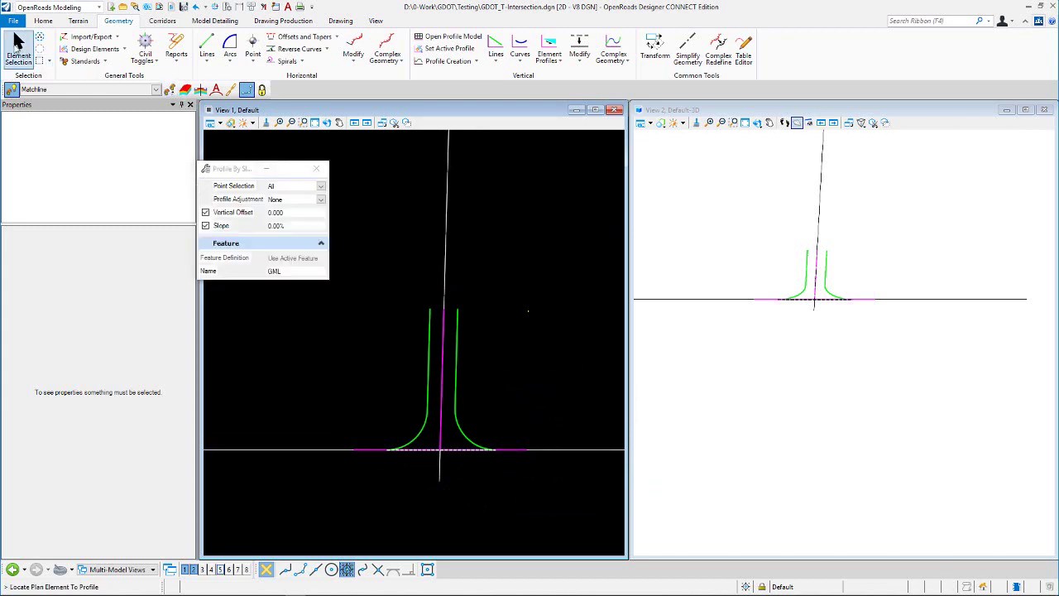
{"action": "left_click", "coordinate": [18, 43]}
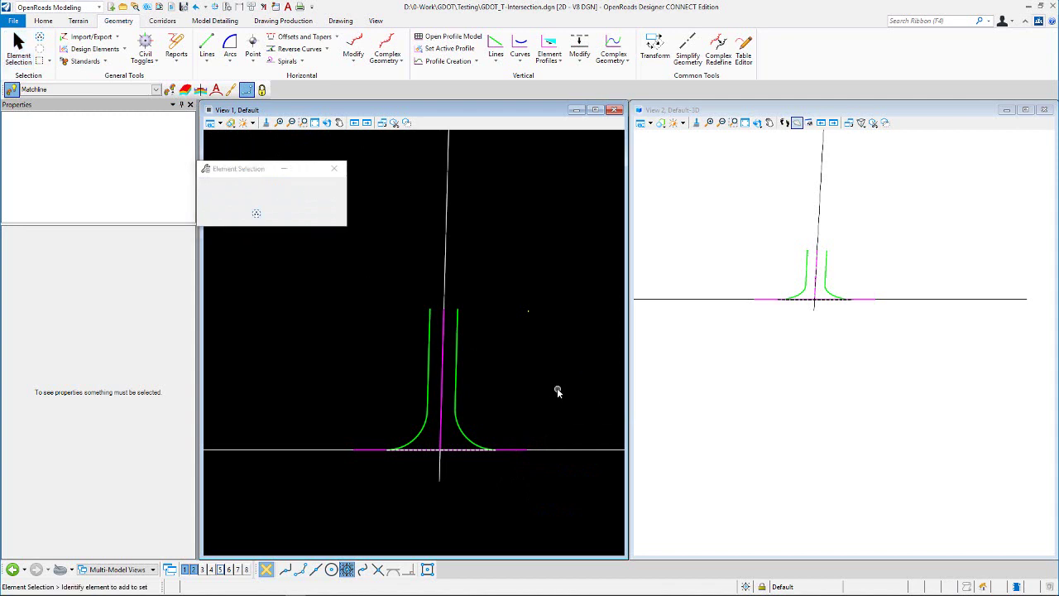
- Set the profile slope of the right turn-lane control line, CC Turn Lane Ctrl_R, to -2.00%
{"action": "left_click", "coordinate": [510, 452]}
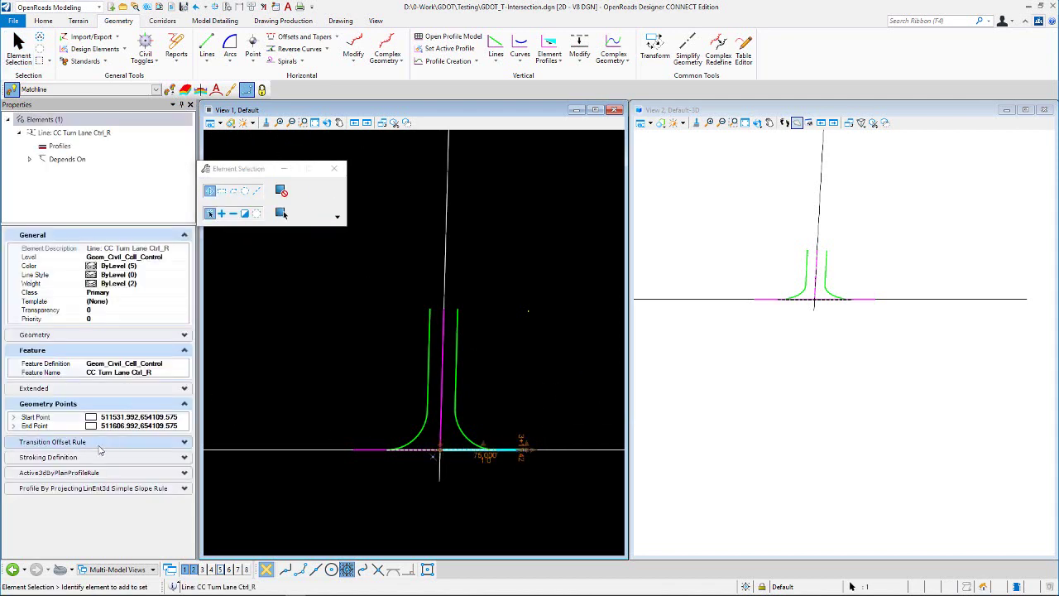
{"action": "left_click", "coordinate": [79, 488]}
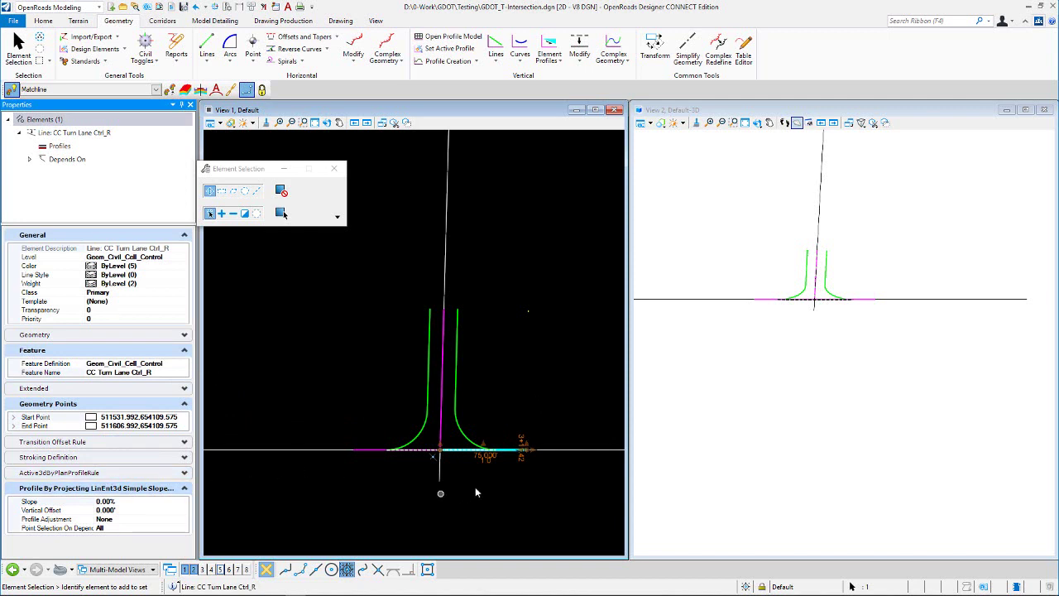
{"action": "left_click", "coordinate": [523, 402]}
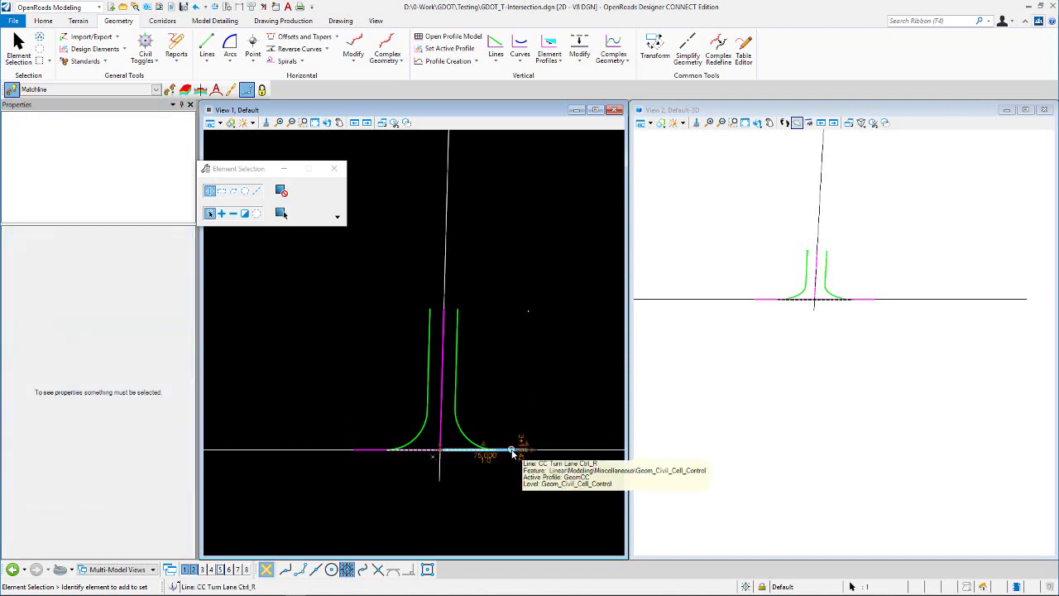
{"action": "left_click", "coordinate": [496, 431]}
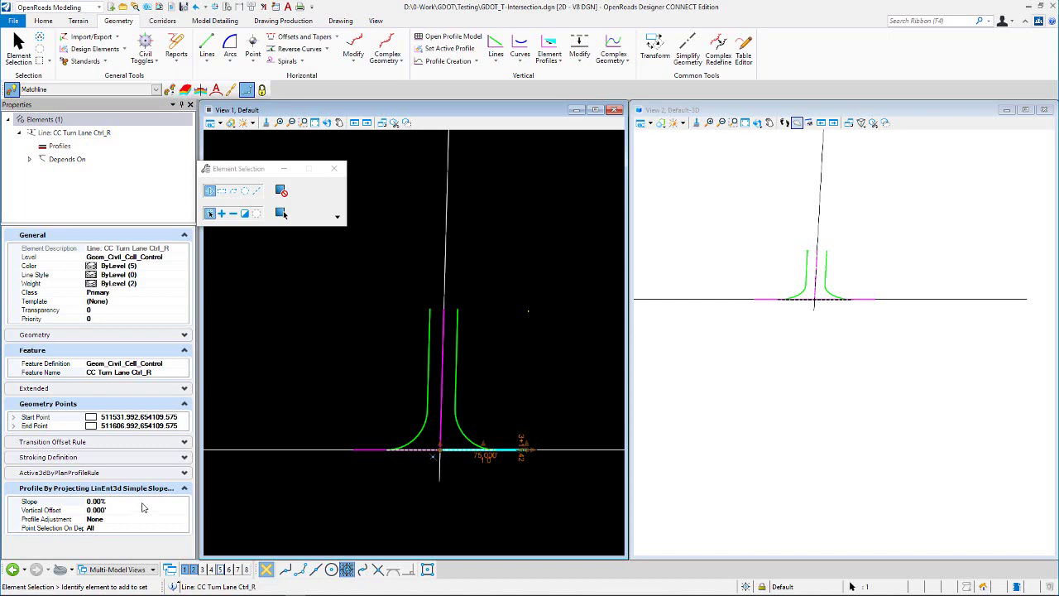
{"action": "left_click", "coordinate": [142, 502]}
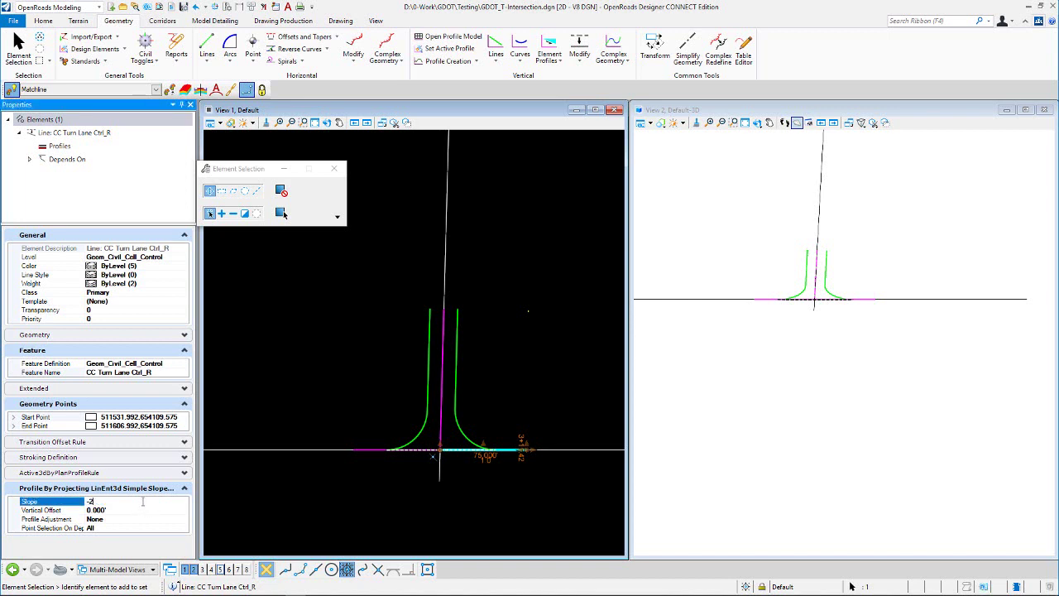
{"action": "key", "text": "Return"}
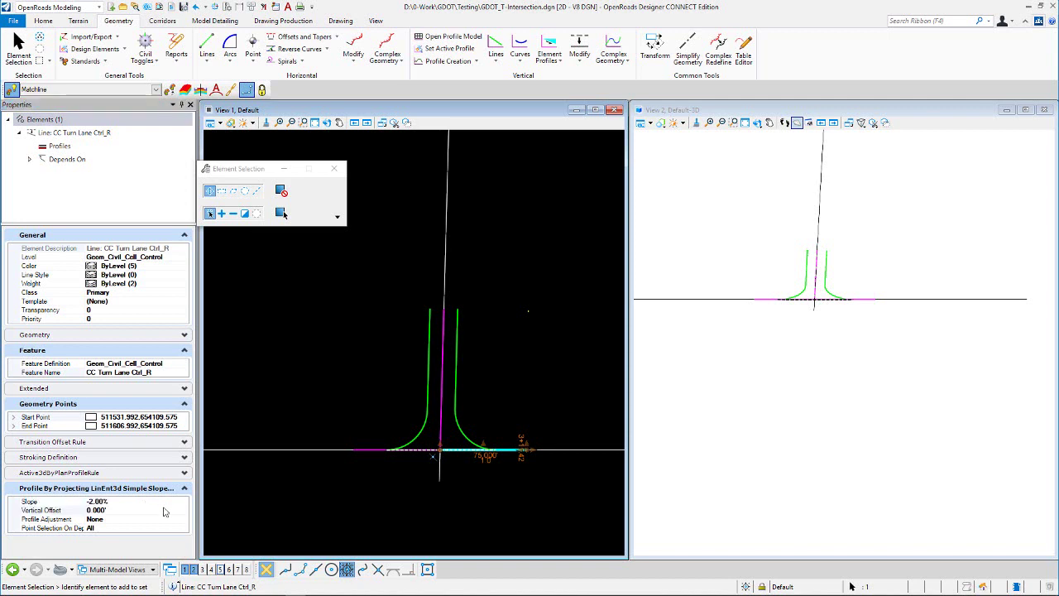
{"action": "left_click", "coordinate": [522, 501]}
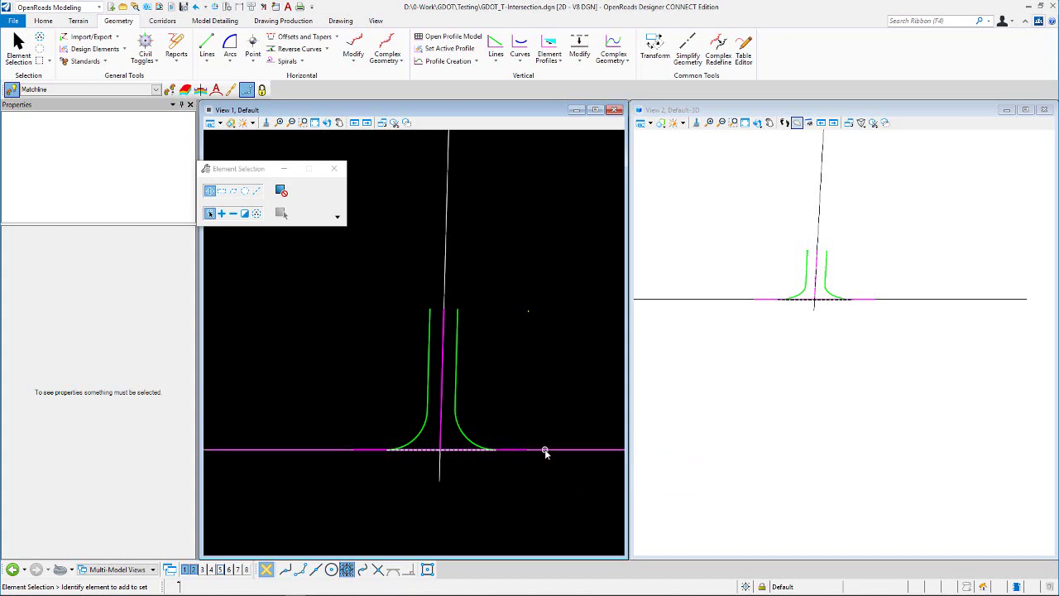
- Set the profile slope of the left turn-lane control line, CC Turn Lane Ctrl_L, to -2.00%
{"action": "left_click", "coordinate": [364, 450]}
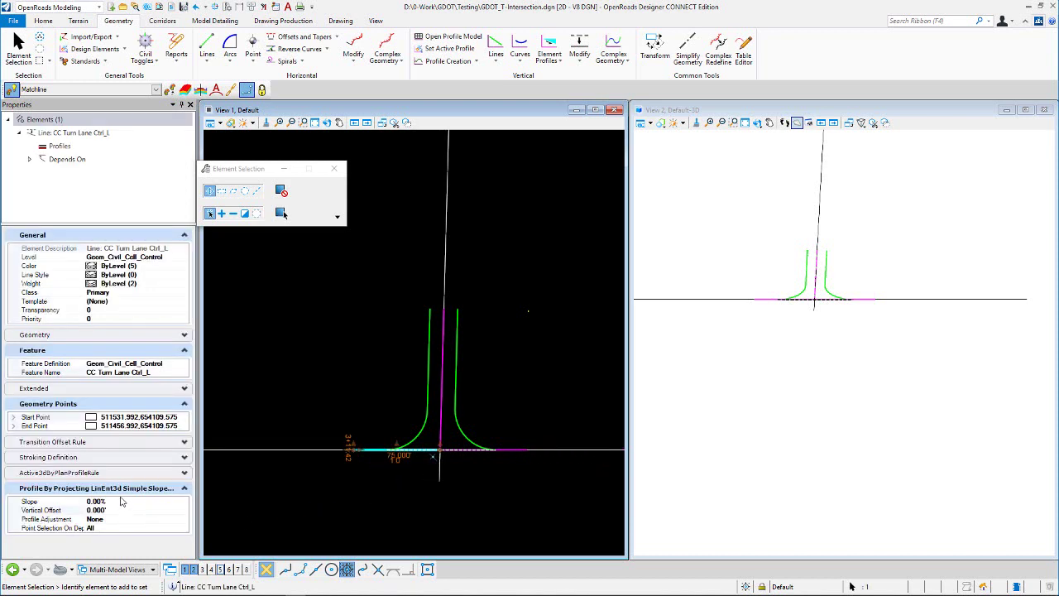
{"action": "left_click", "coordinate": [119, 501]}
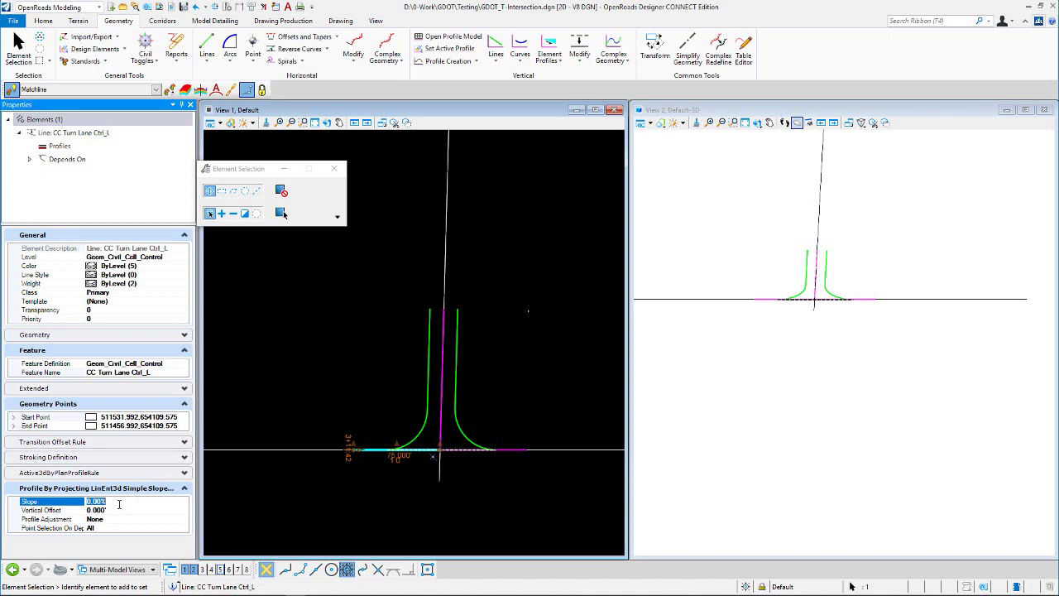
{"action": "type", "text": "-2"}
{"action": "key", "text": "Return"}
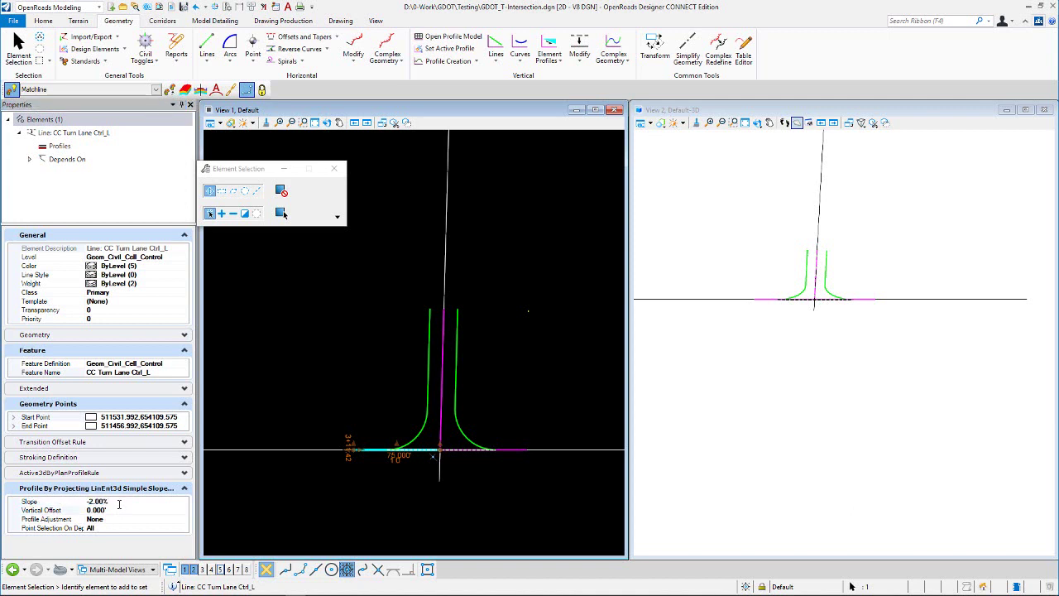
{"action": "key", "text": "Escape"}
- Shift the right turn-lane control line away from the main road alignment and set its offset to -12
{"action": "left_click", "coordinate": [490, 443]}
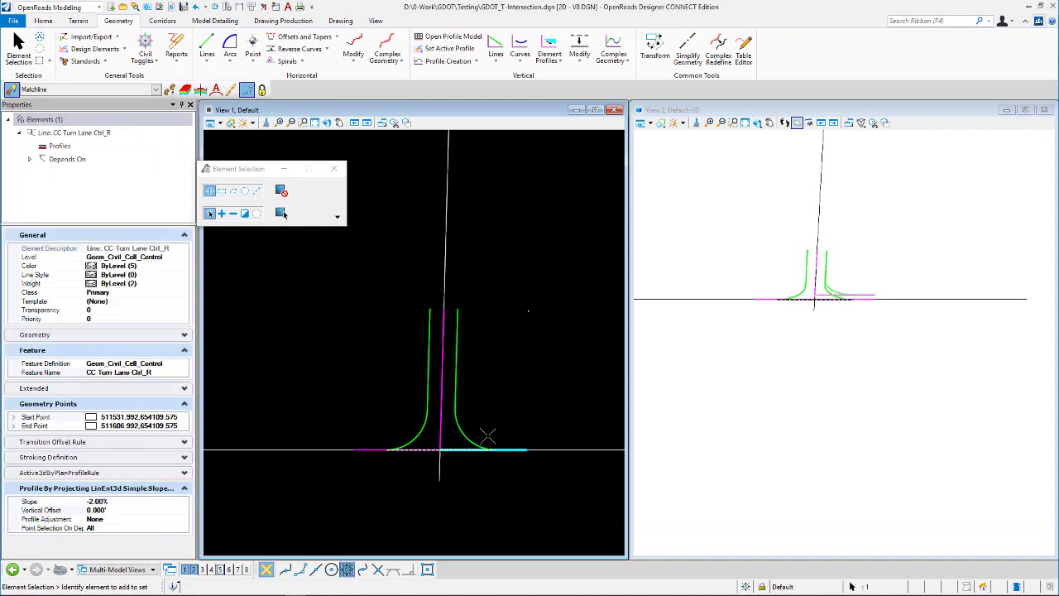
{"action": "scroll", "coordinate": [489, 435], "scroll_direction": "up", "scroll_amount": 2}
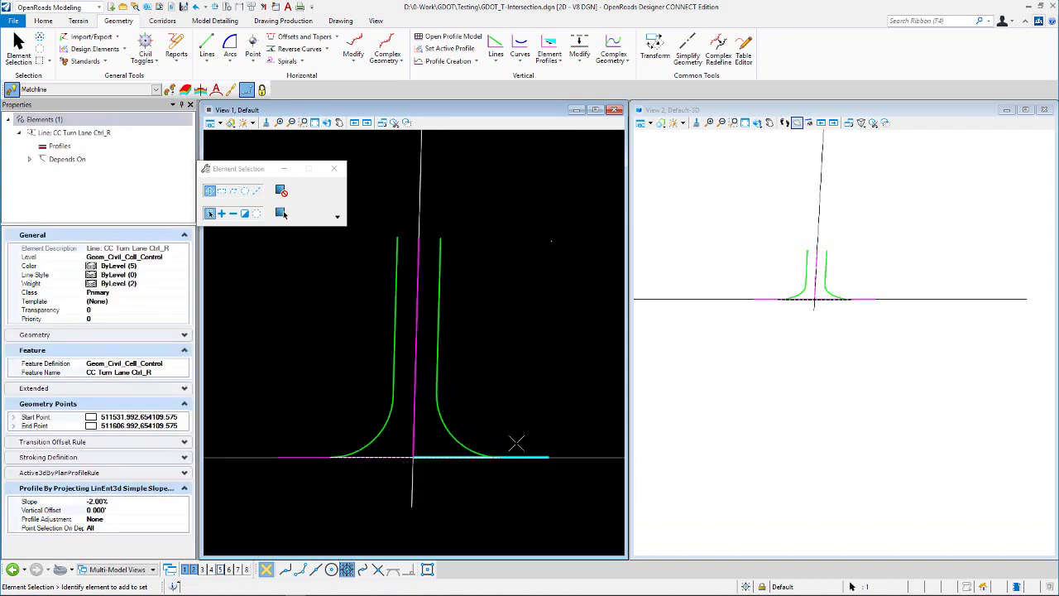
{"action": "left_click", "coordinate": [516, 441]}
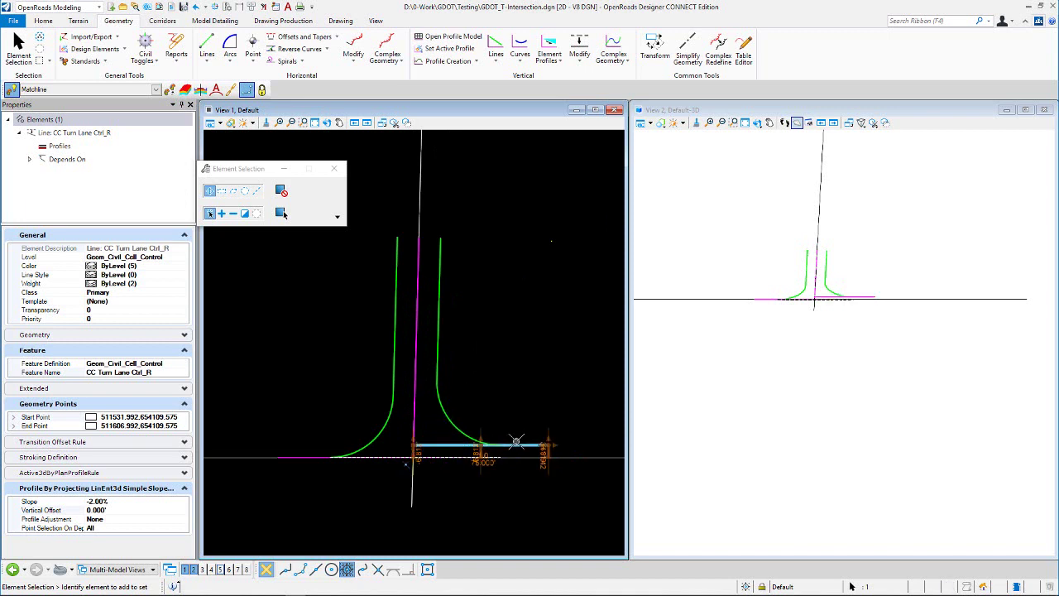
{"action": "left_click", "coordinate": [475, 454]}
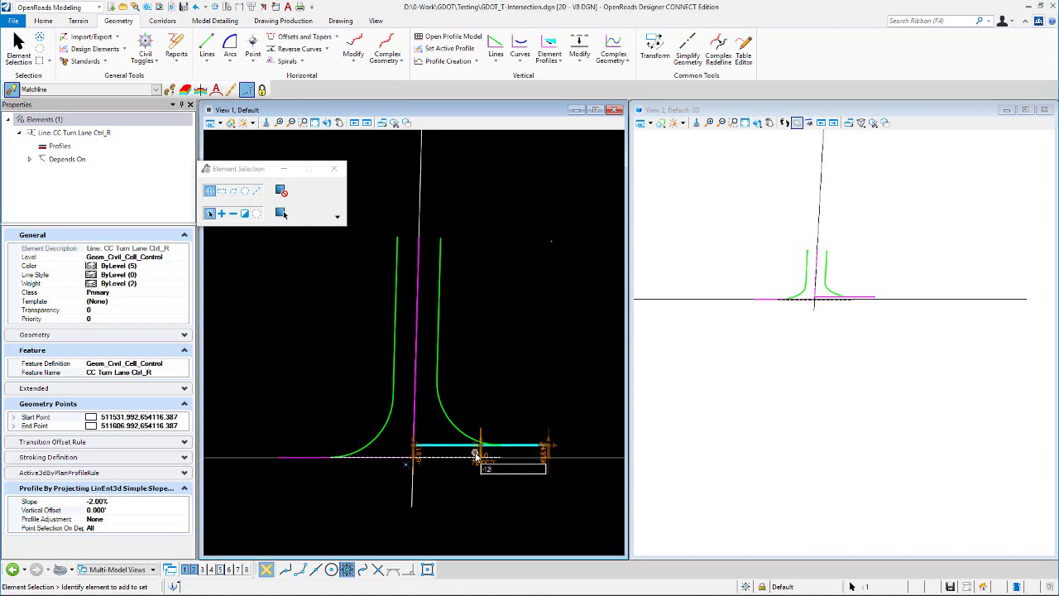
{"action": "type", "text": "-12"}
{"action": "key", "text": "Return"}
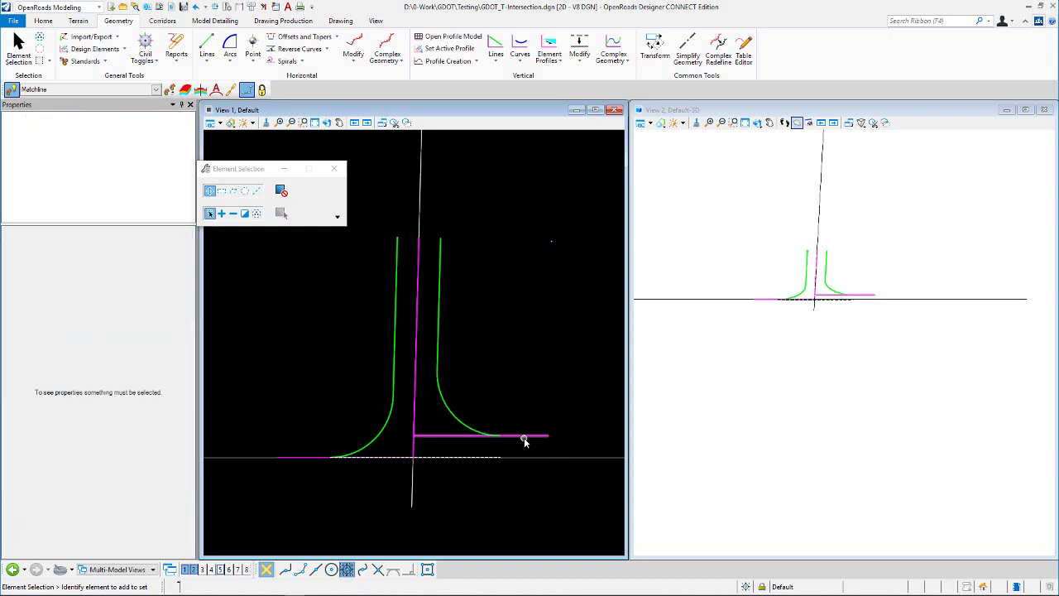
- Set the offset of the right turn-lane control line, CC Turn Lane Ctrl_R, to 0 from the main road alignment
{"action": "left_click", "coordinate": [524, 437]}
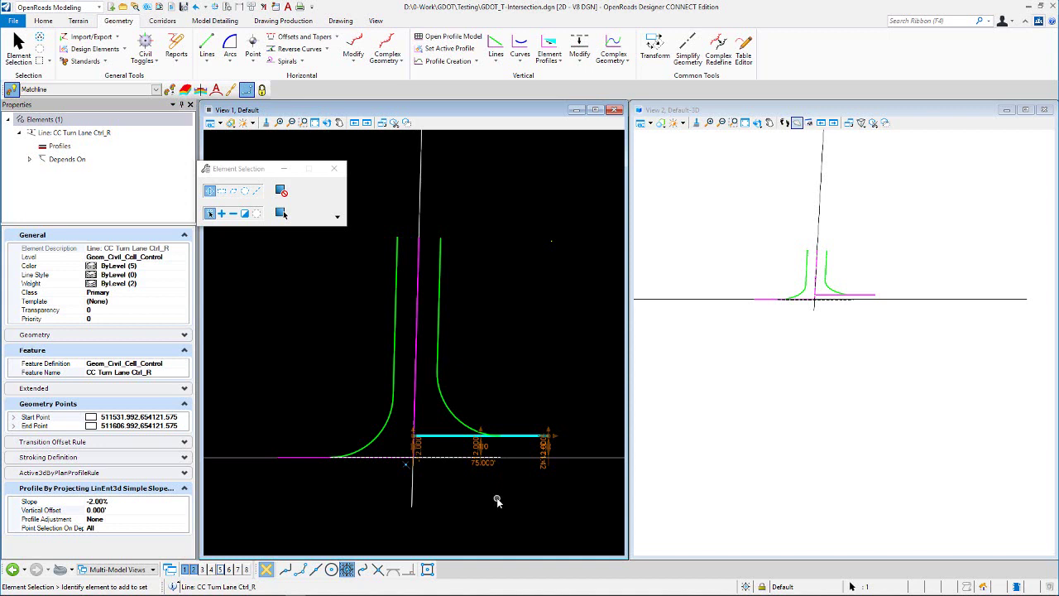
{"action": "left_click", "coordinate": [476, 448]}
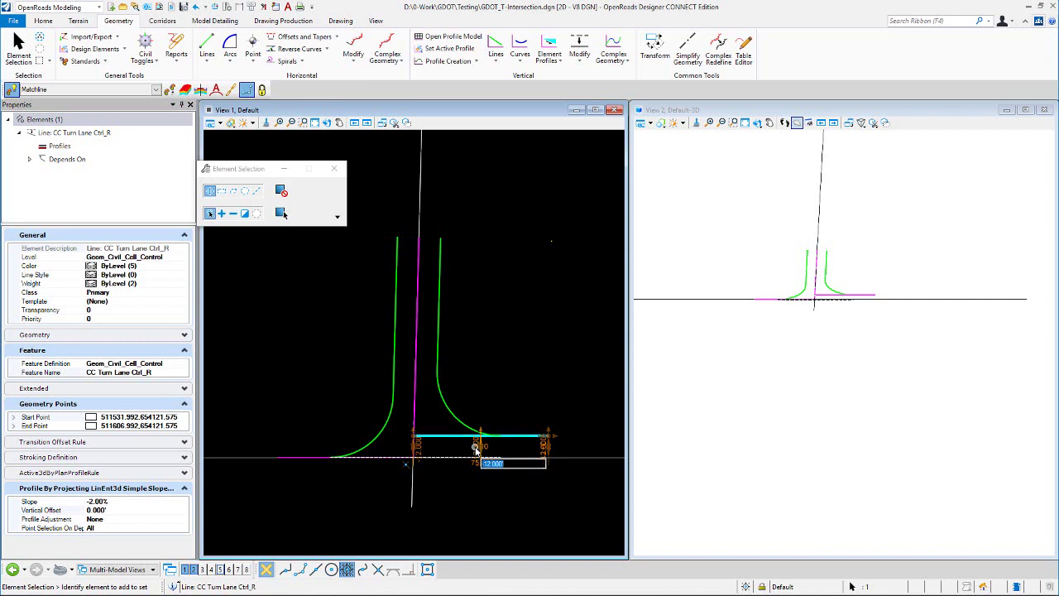
{"action": "type", "text": "0"}
{"action": "key", "text": "Return"}
{"action": "left_click", "coordinate": [431, 427]}
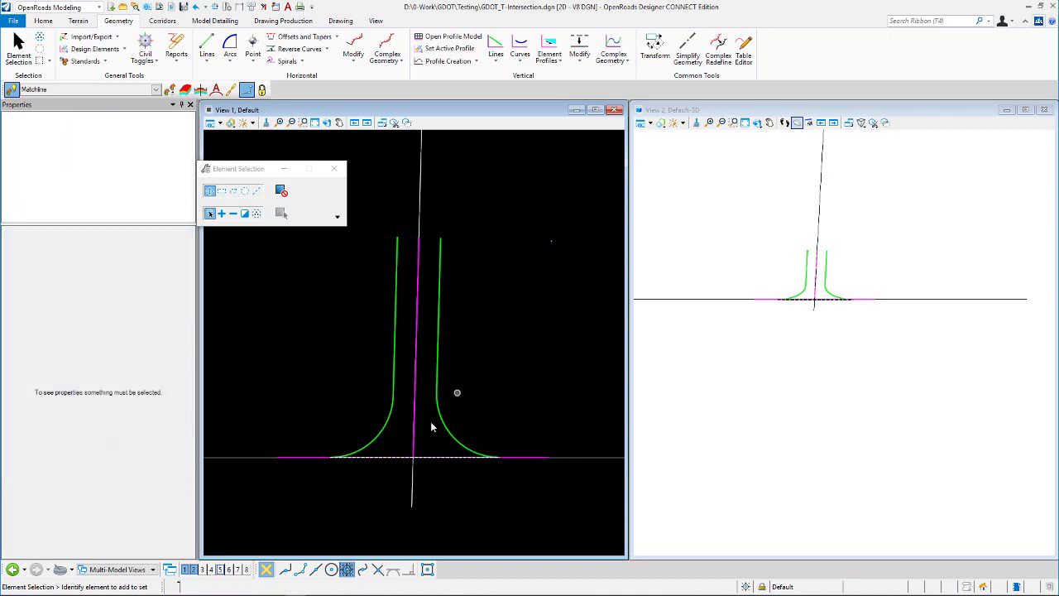
- Set up a terrain model from elements with Boundary feature type, Finish Boundary feature definition and the name Pvmt Surface
{"action": "scroll", "coordinate": [431, 427], "scroll_direction": "down", "scroll_amount": 3}
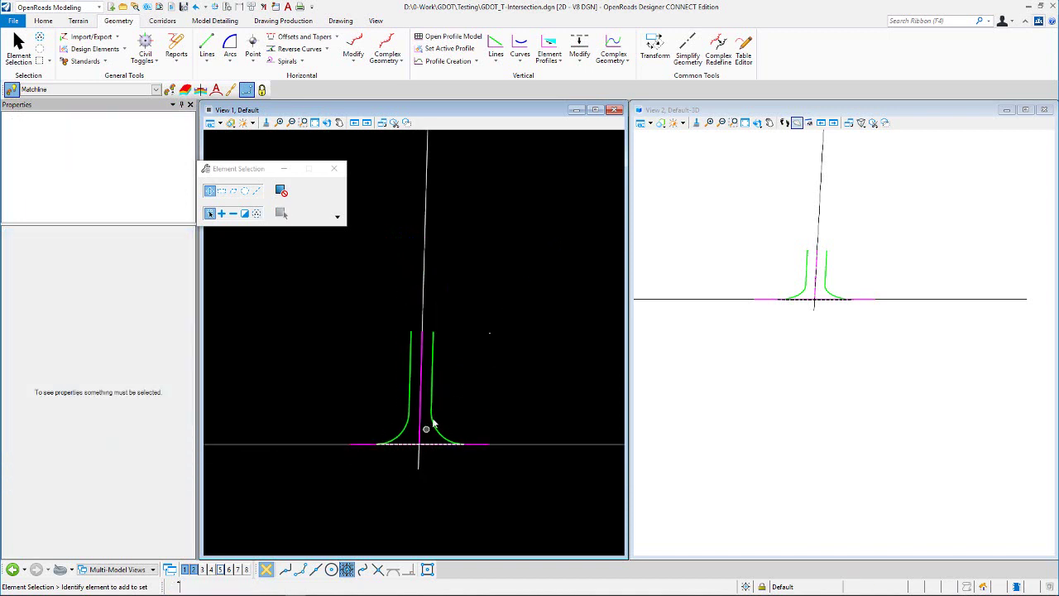
{"action": "left_click", "coordinate": [76, 22]}
{"action": "left_click", "coordinate": [89, 61]}
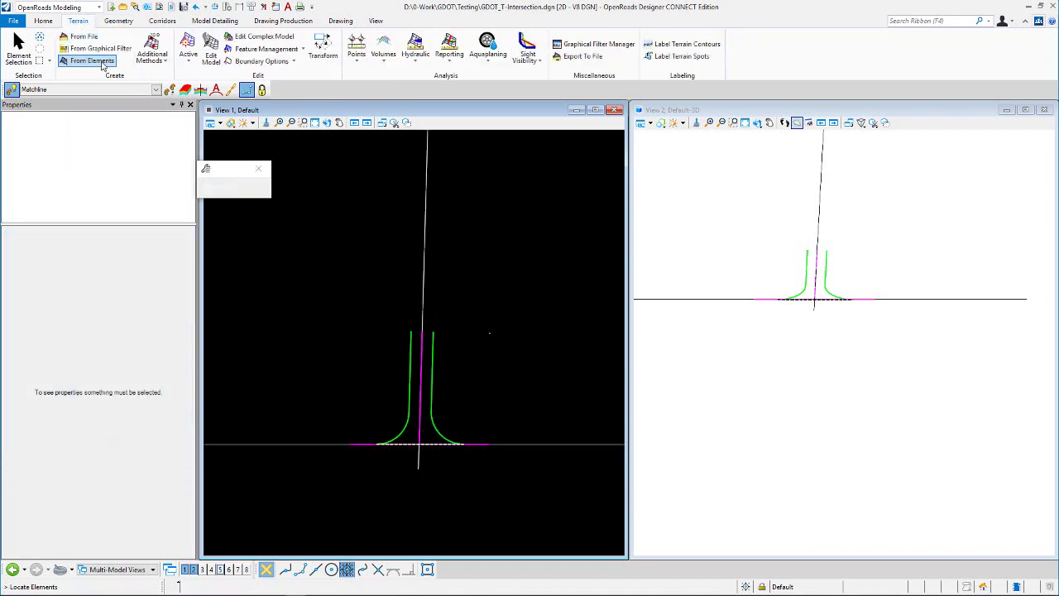
{"action": "left_click", "coordinate": [281, 187]}
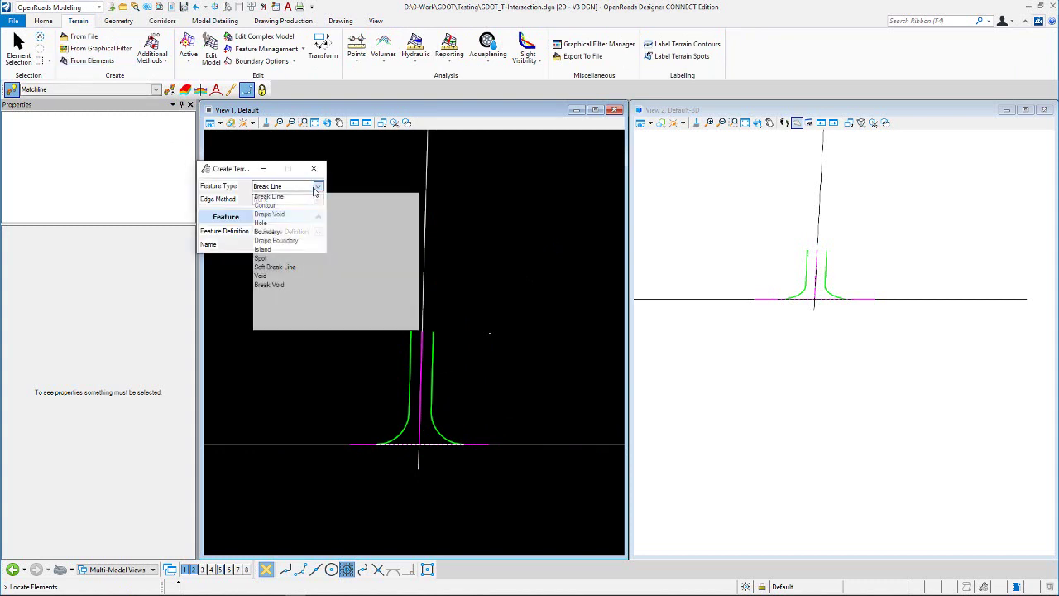
{"action": "left_click", "coordinate": [271, 233]}
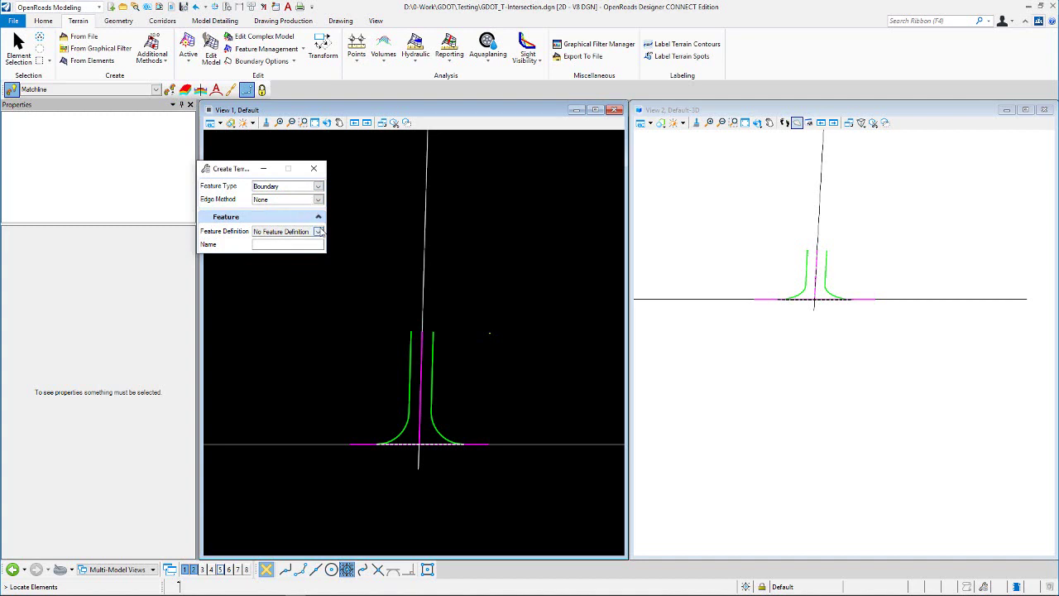
{"action": "left_click", "coordinate": [318, 232]}
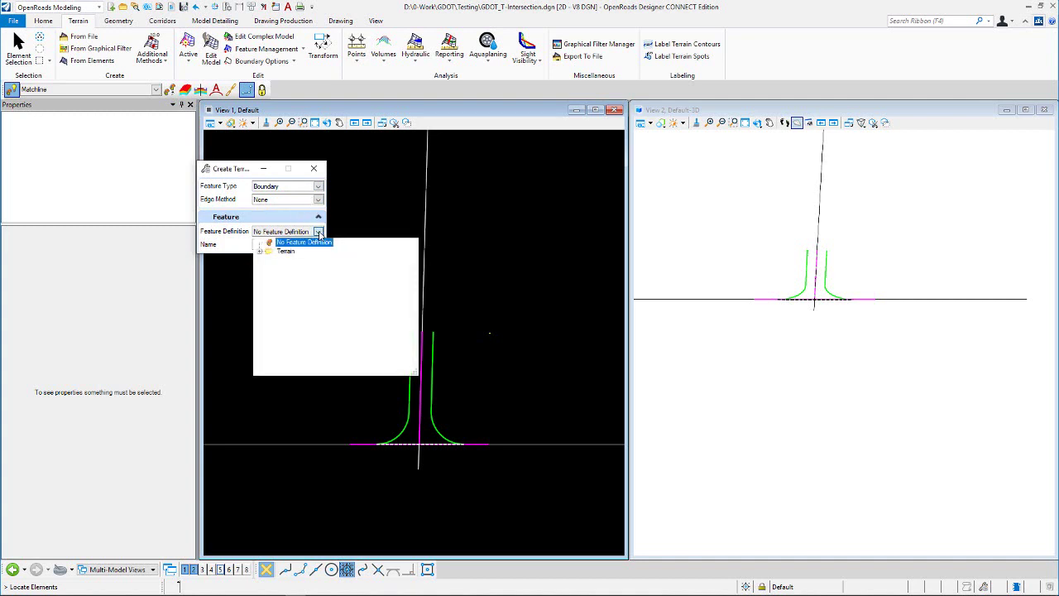
{"action": "left_click", "coordinate": [261, 252]}
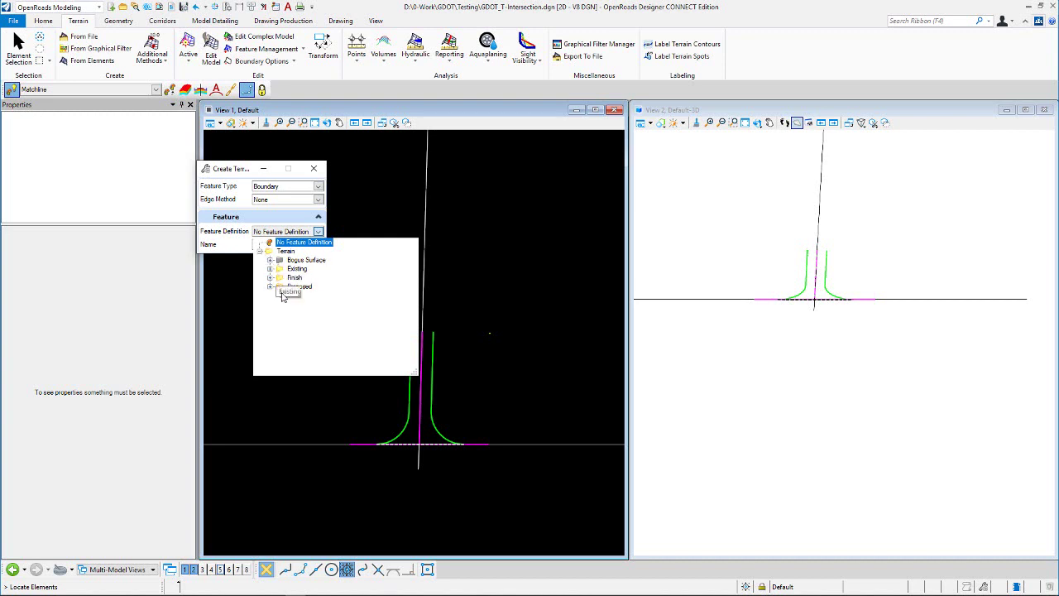
{"action": "left_click", "coordinate": [269, 286]}
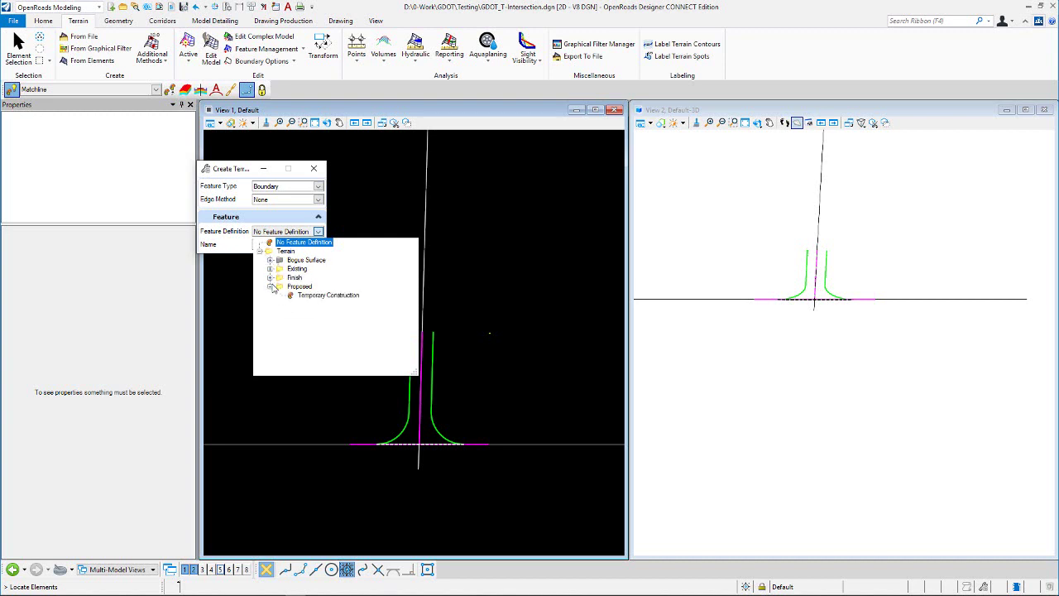
{"action": "left_click", "coordinate": [270, 278]}
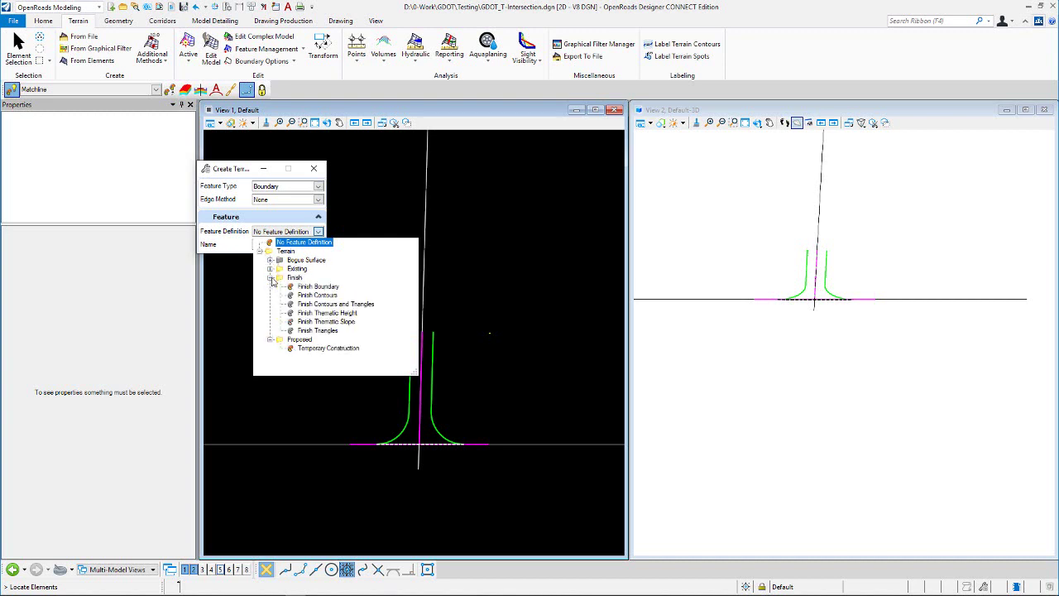
{"action": "left_click", "coordinate": [318, 286]}
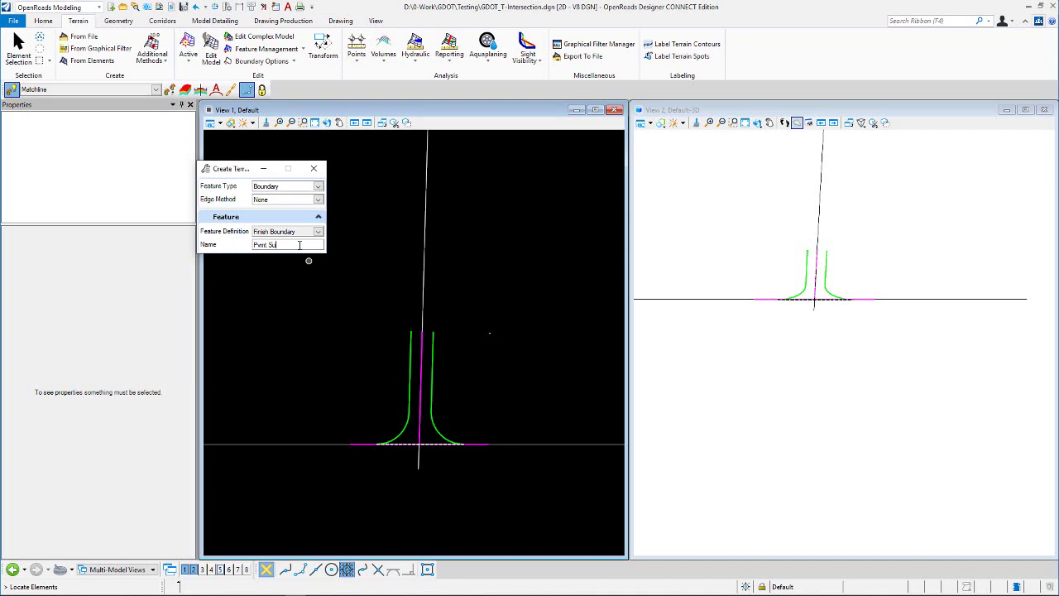
{"action": "key", "text": "Tab"}
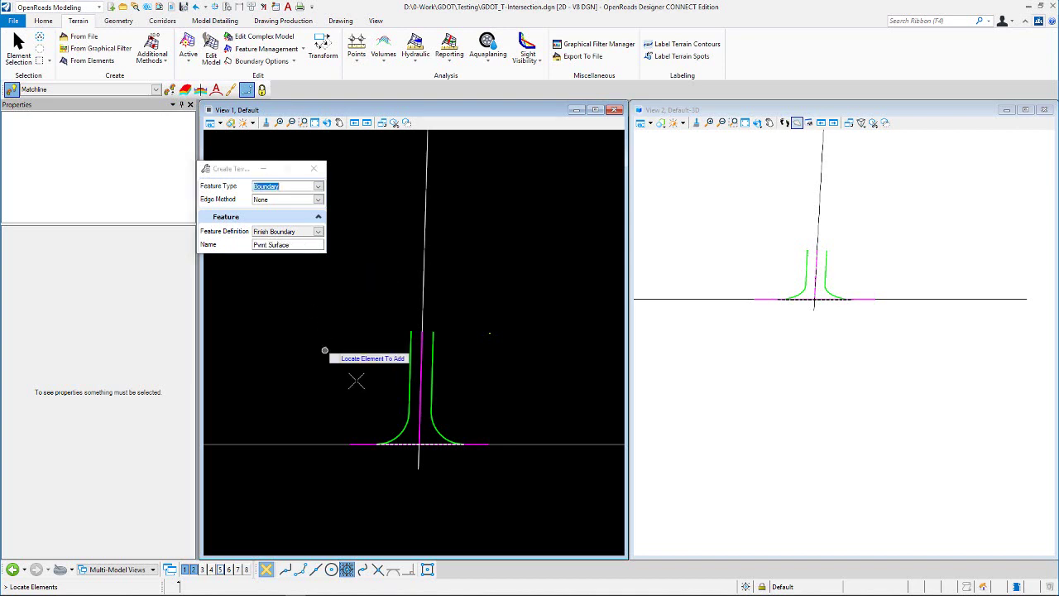
- Create the terrain model from the two green curved pavement edges and the dashed matchline, with edge method None
{"action": "left_click", "coordinate": [430, 381]}
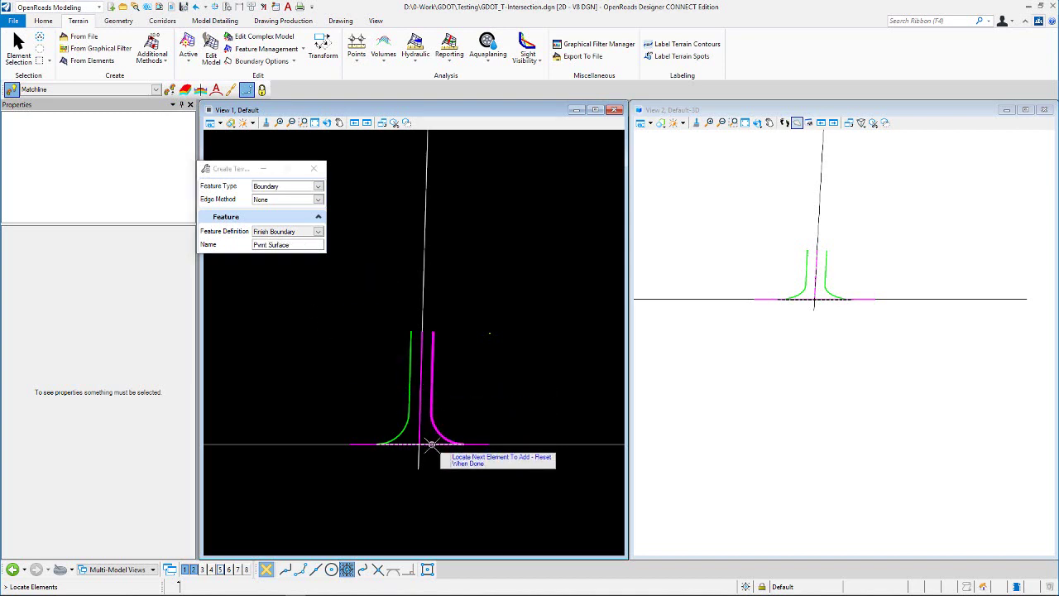
{"action": "left_click", "coordinate": [404, 430]}
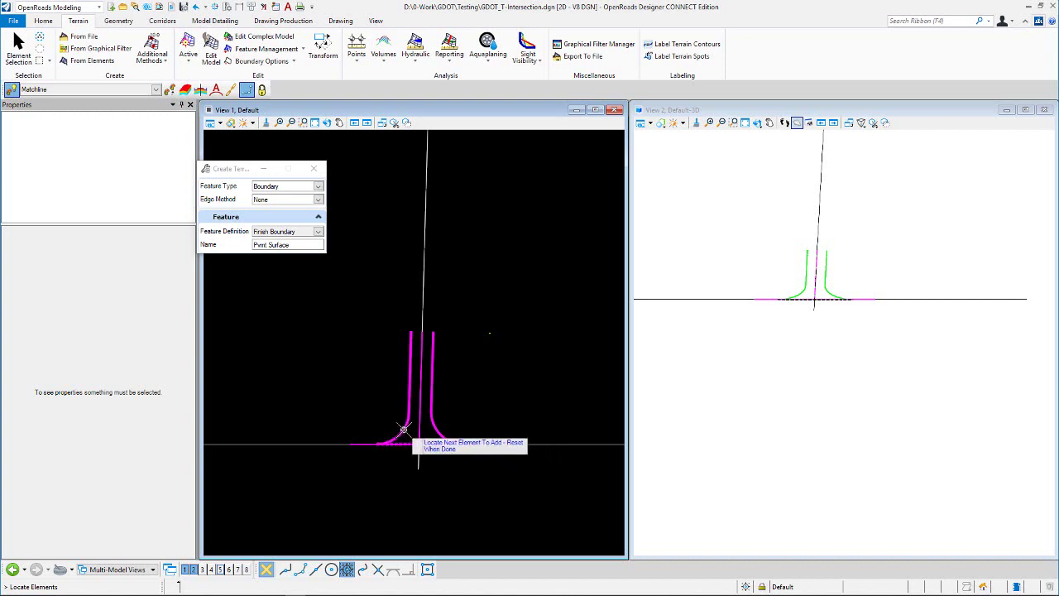
{"action": "right_click", "coordinate": [337, 275]}
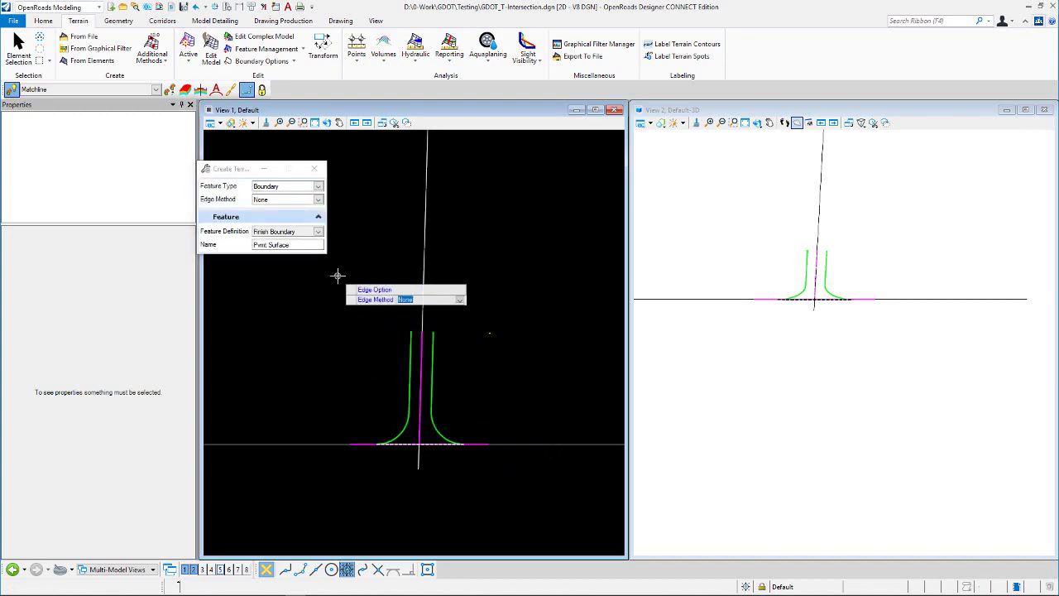
{"action": "left_click", "coordinate": [338, 276]}
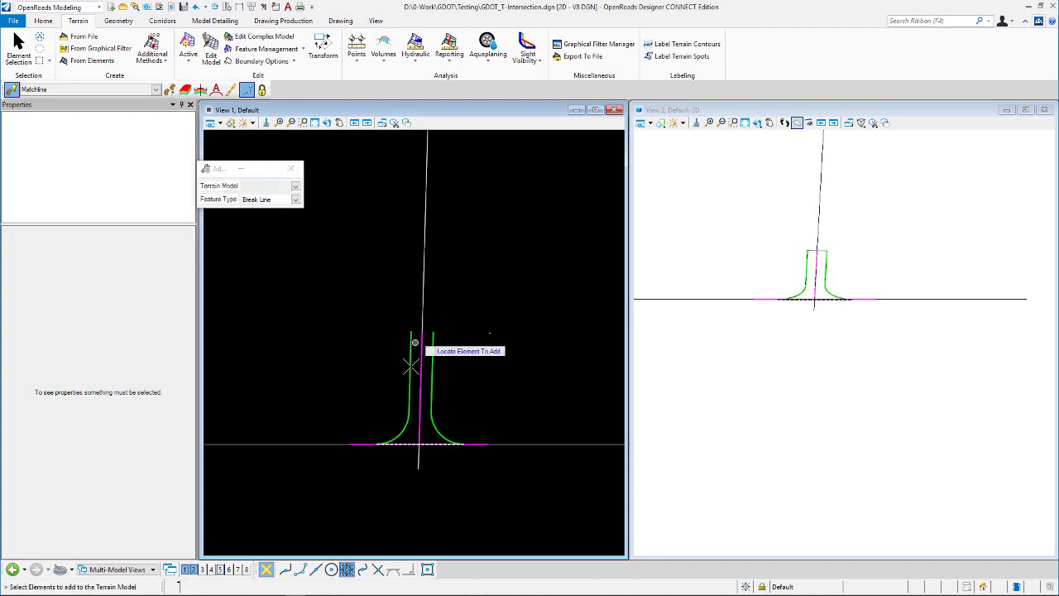
- Add the magenta side-road centerline to the Pvmt Surface terrain model as a break line
{"action": "scroll", "coordinate": [386, 400], "scroll_direction": "up", "scroll_amount": 2}
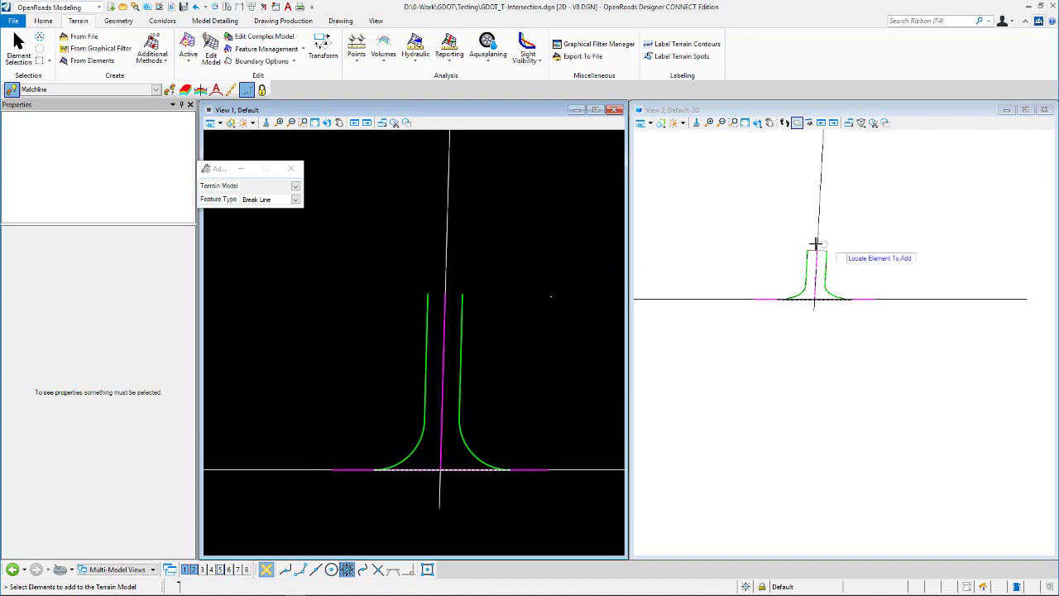
{"action": "scroll", "coordinate": [811, 240], "scroll_direction": "up", "scroll_amount": 2}
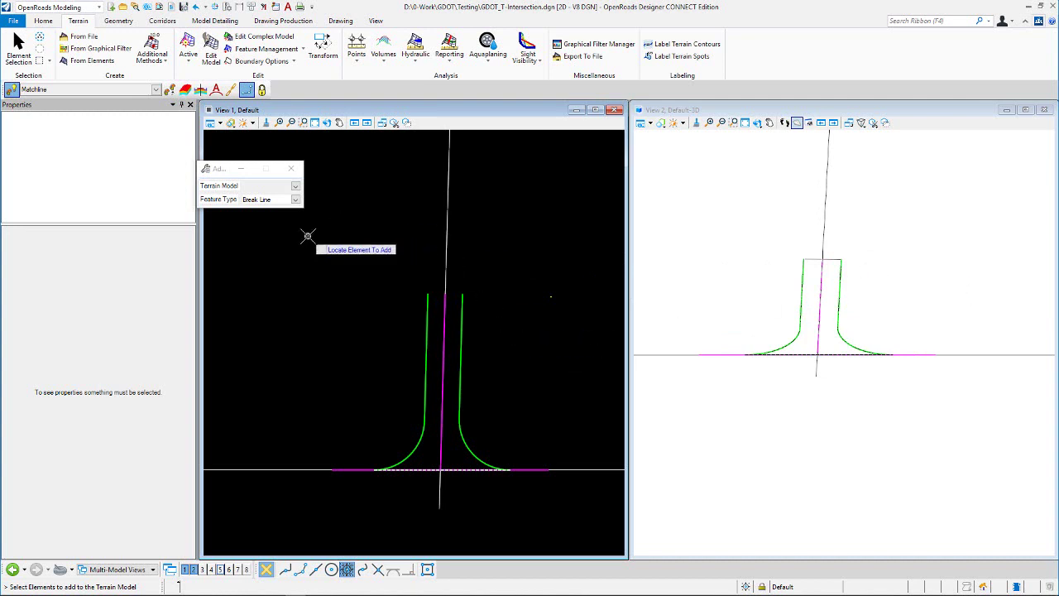
{"action": "left_click", "coordinate": [327, 123]}
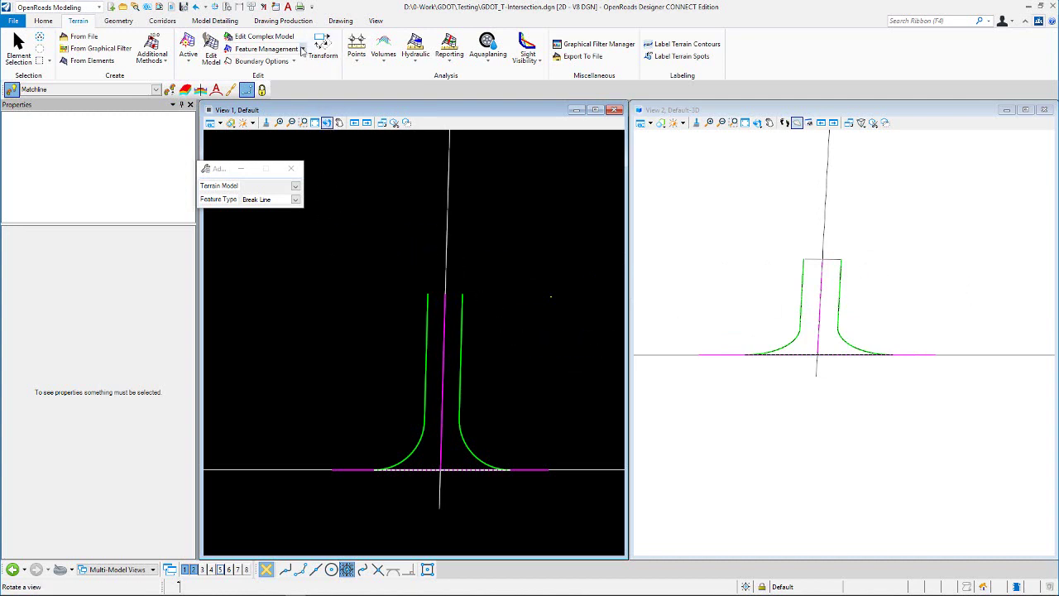
{"action": "left_click", "coordinate": [303, 50]}
{"action": "left_click", "coordinate": [286, 65]}
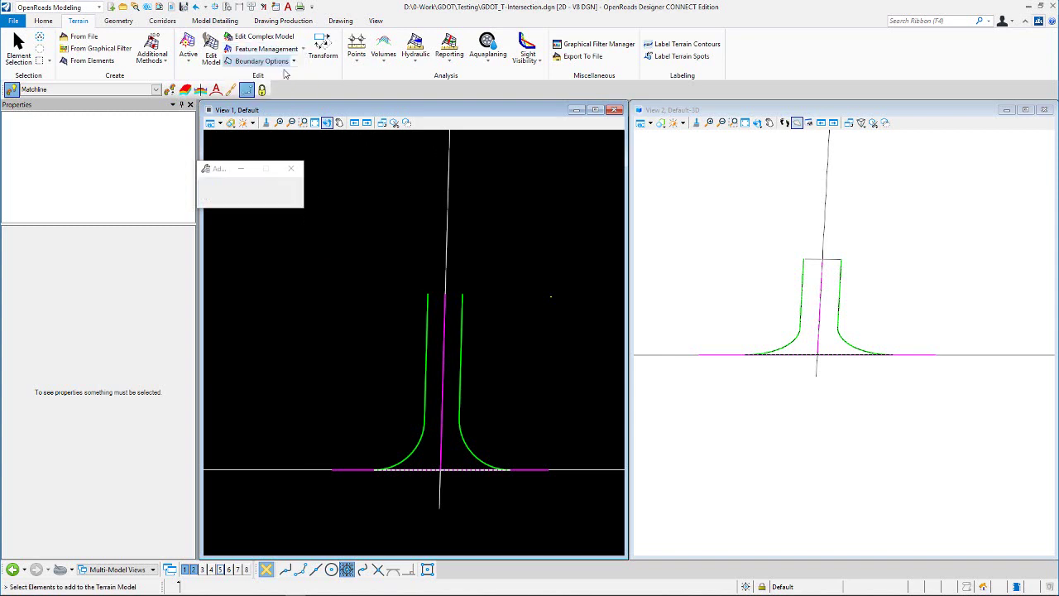
{"action": "left_click", "coordinate": [303, 123]}
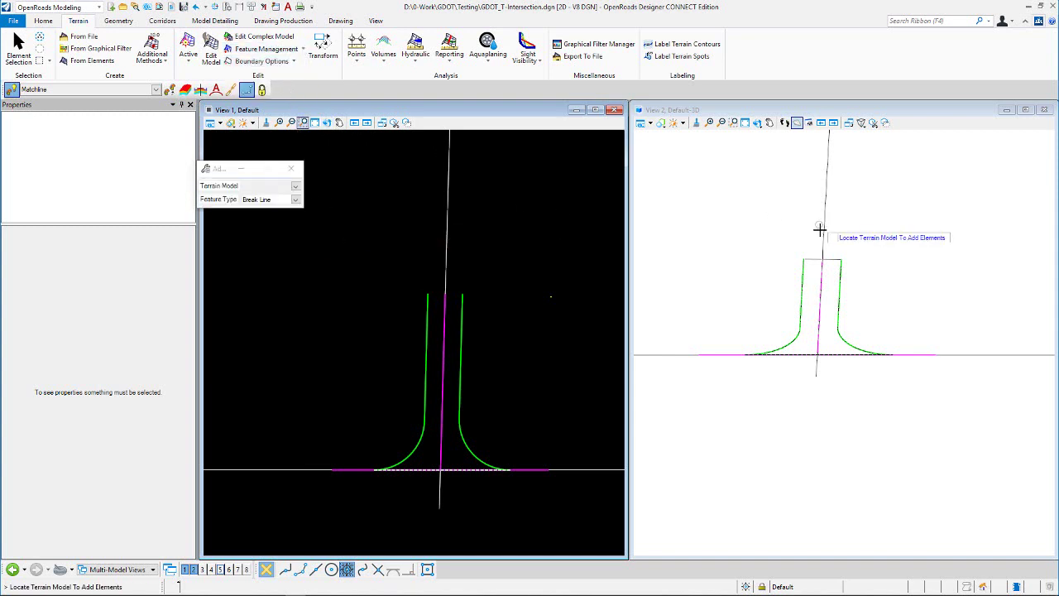
{"action": "left_click", "coordinate": [833, 259]}
{"action": "left_click", "coordinate": [833, 258]}
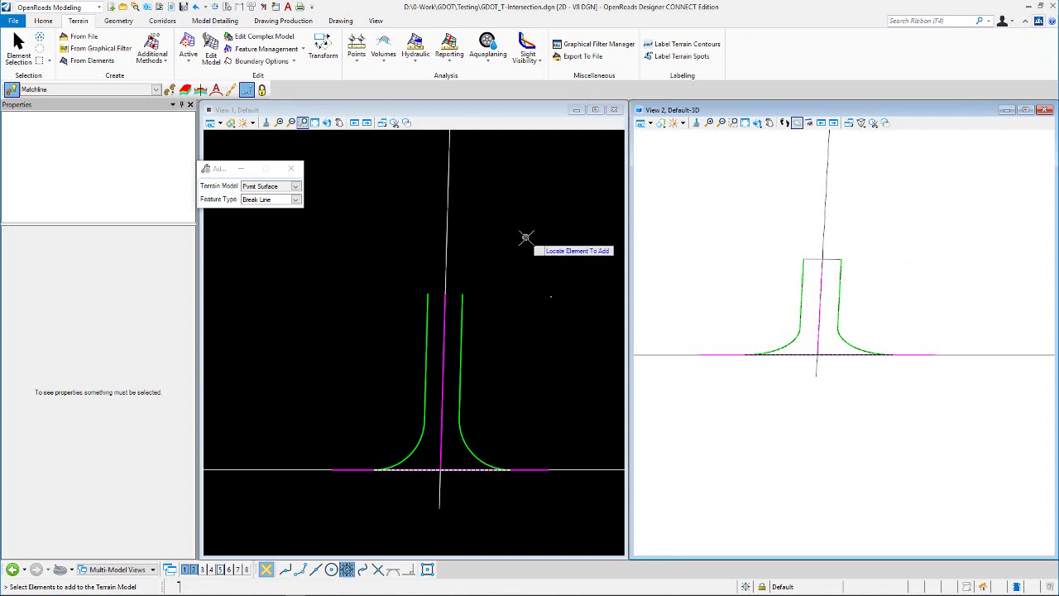
{"action": "left_click", "coordinate": [445, 339]}
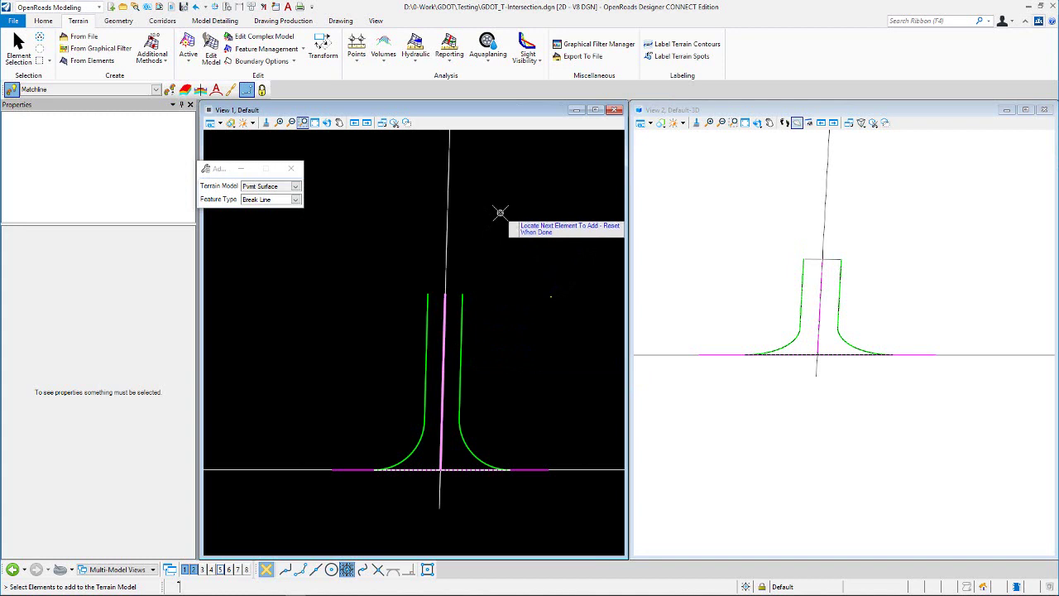
{"action": "right_click", "coordinate": [500, 213]}
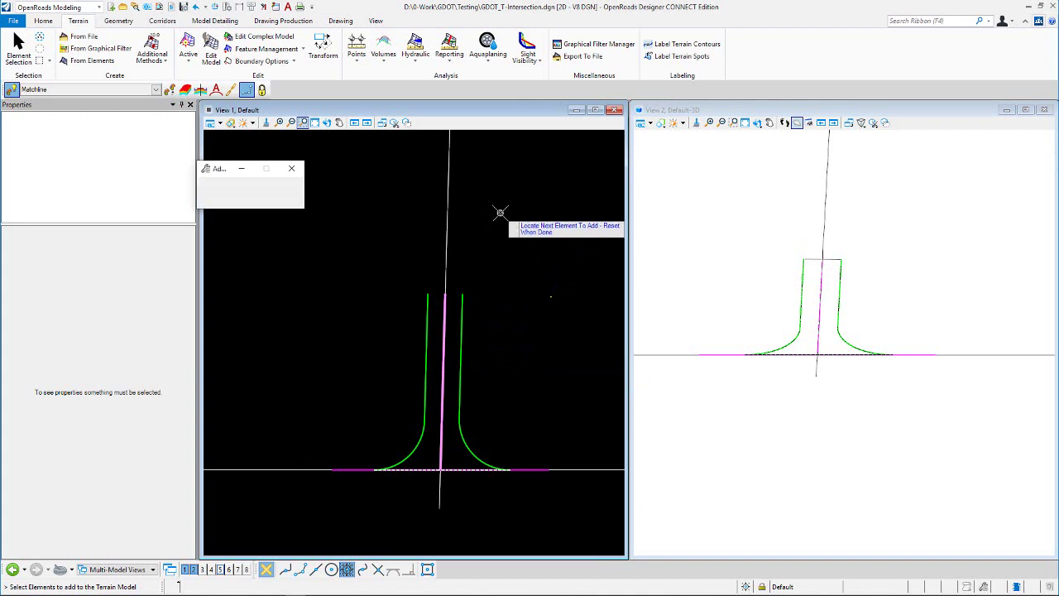
{"action": "left_click", "coordinate": [340, 219]}
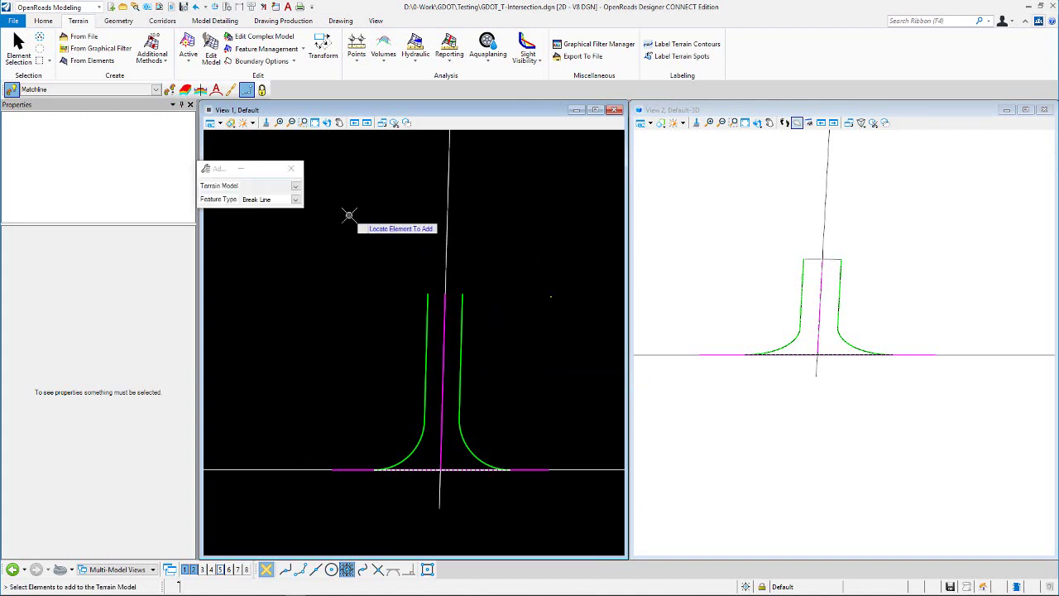
{"action": "right_click", "coordinate": [350, 219]}
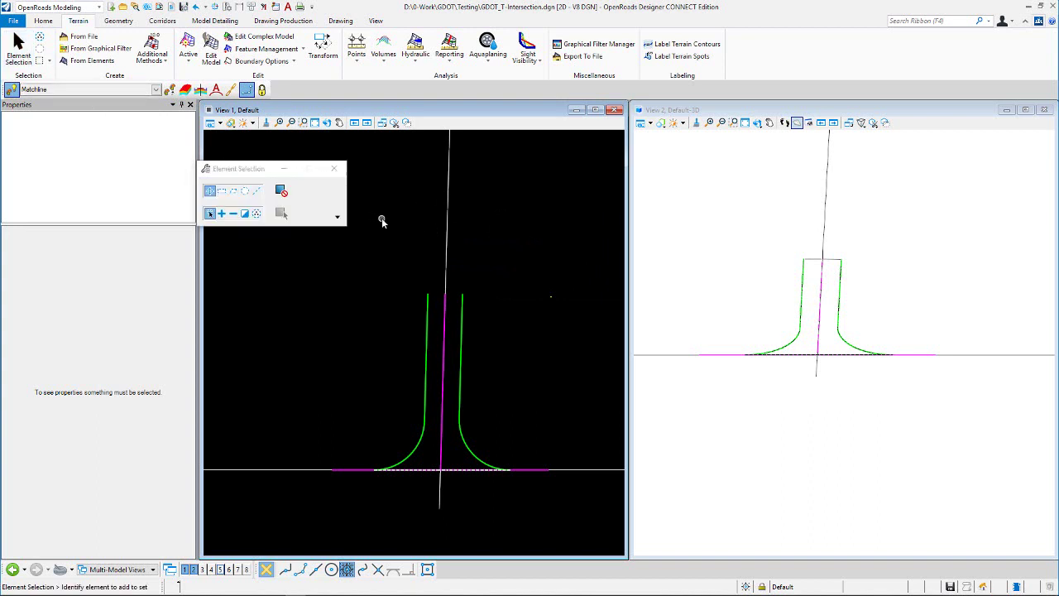
- Apply the Asphalt Pavement surface template to the intersection's terrain model, using the Enable Linear Features definition and no external clip boundary
{"action": "left_click", "coordinate": [217, 20]}
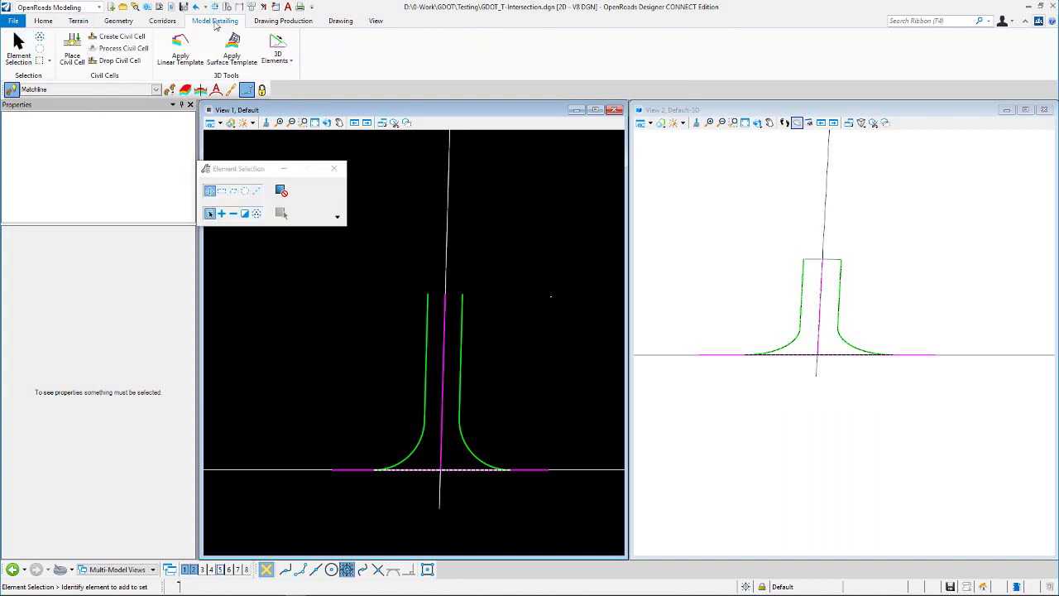
{"action": "left_click", "coordinate": [231, 50]}
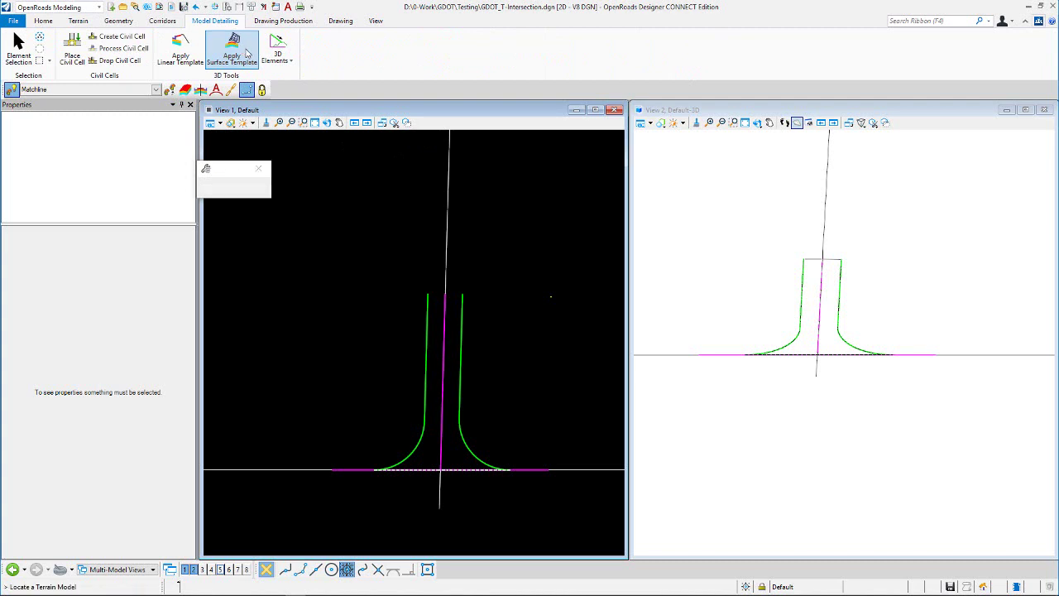
{"action": "left_click", "coordinate": [348, 200]}
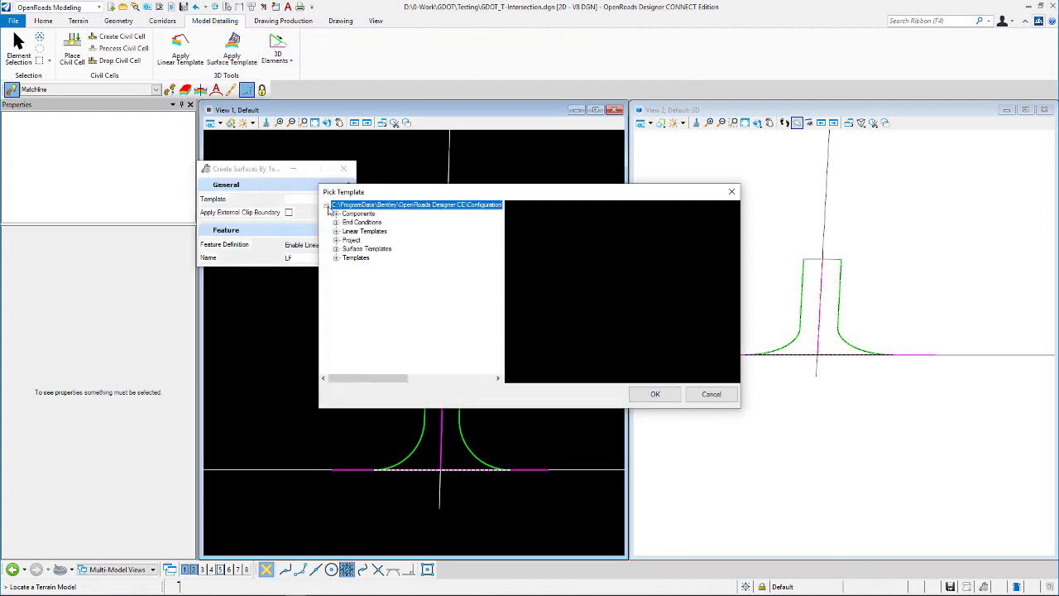
{"action": "left_click", "coordinate": [336, 249]}
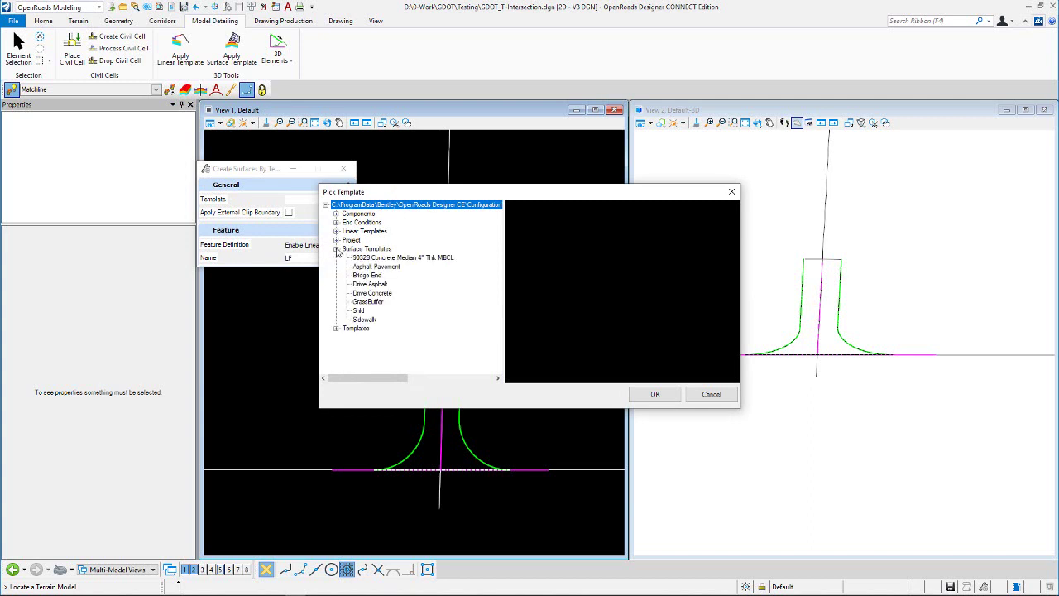
{"action": "left_click", "coordinate": [384, 267]}
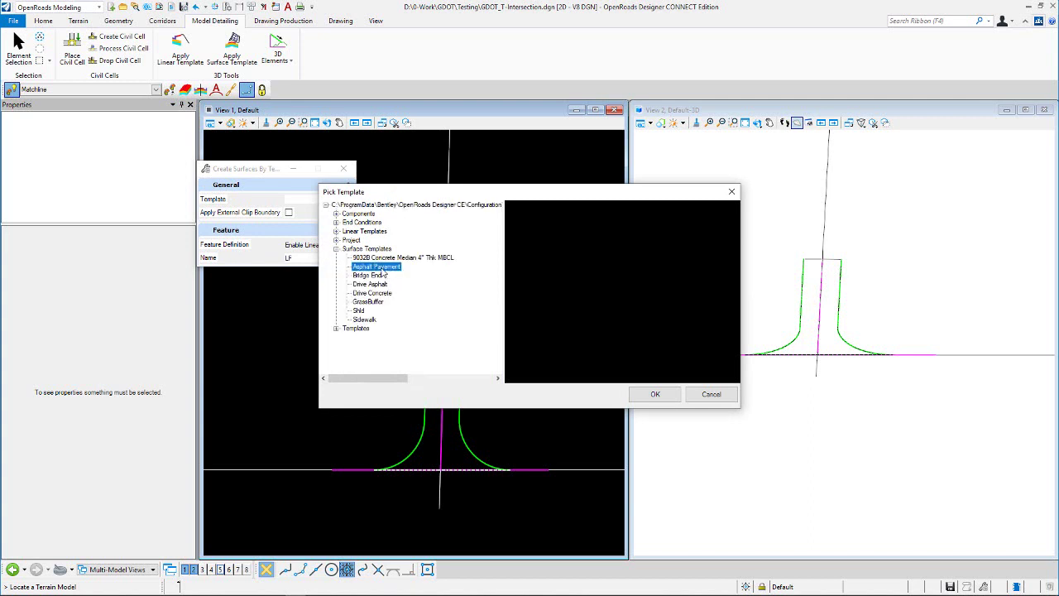
{"action": "left_click", "coordinate": [651, 401]}
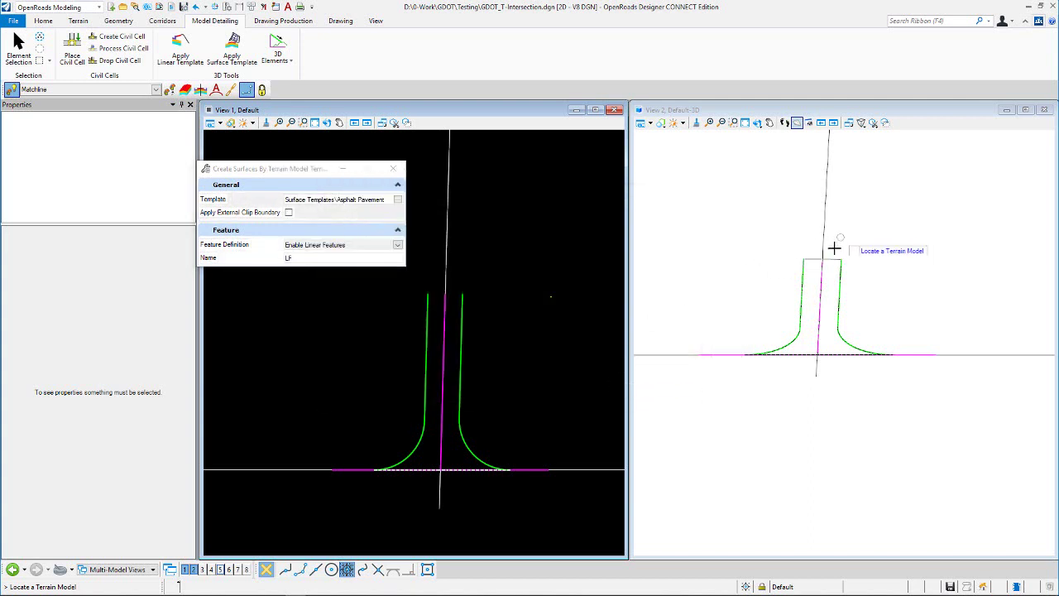
{"action": "left_click", "coordinate": [828, 259]}
{"action": "left_click", "coordinate": [855, 217]}
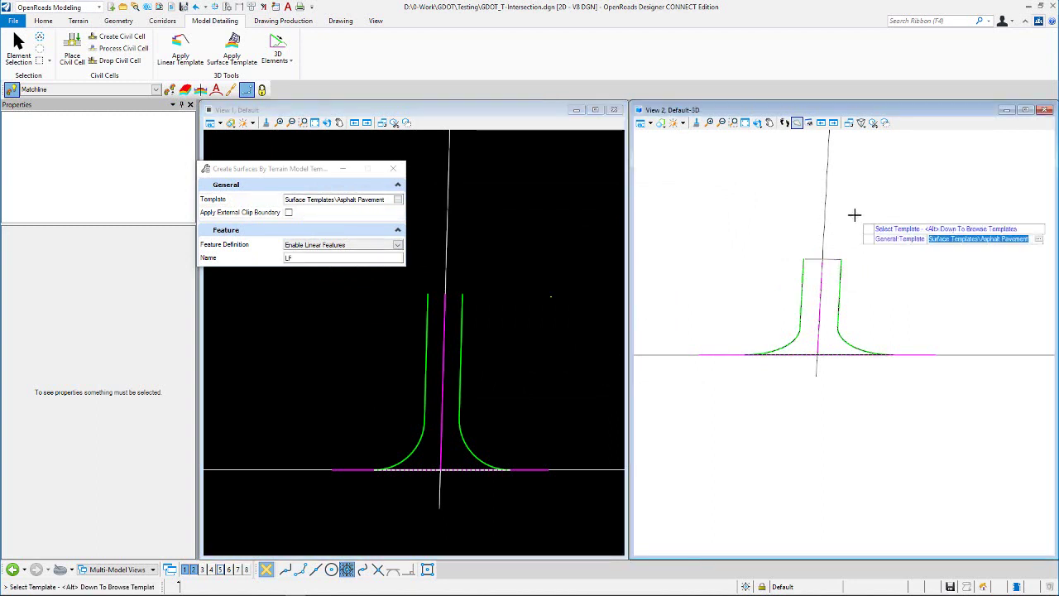
{"action": "left_click", "coordinate": [853, 219]}
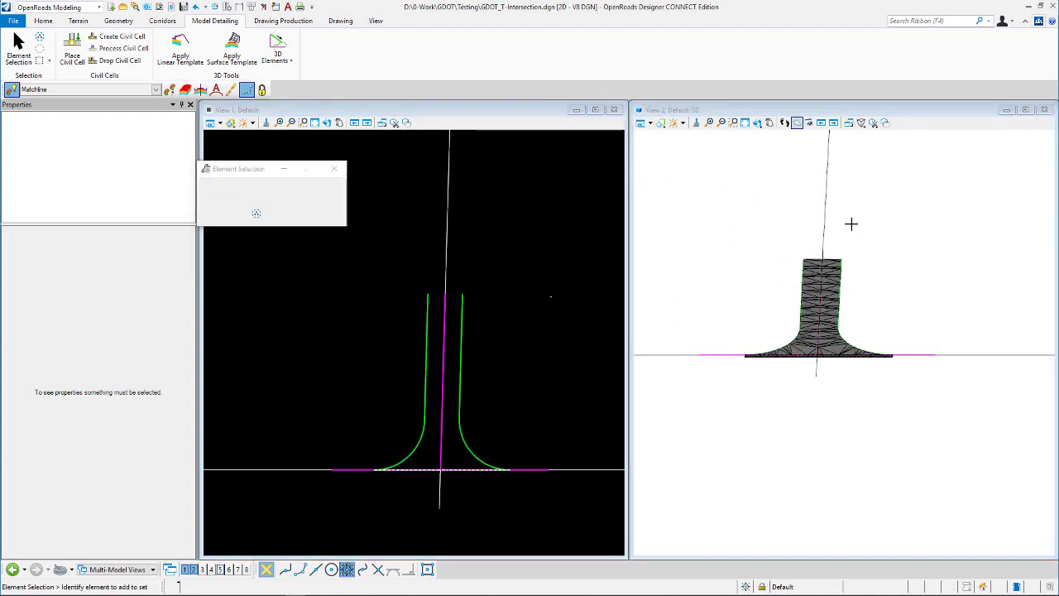
- Examine the pavement surface's triangulation along the intersection and the stroking settings of the east curved pavement edge
{"action": "scroll", "coordinate": [802, 335], "scroll_direction": "up", "scroll_amount": 5}
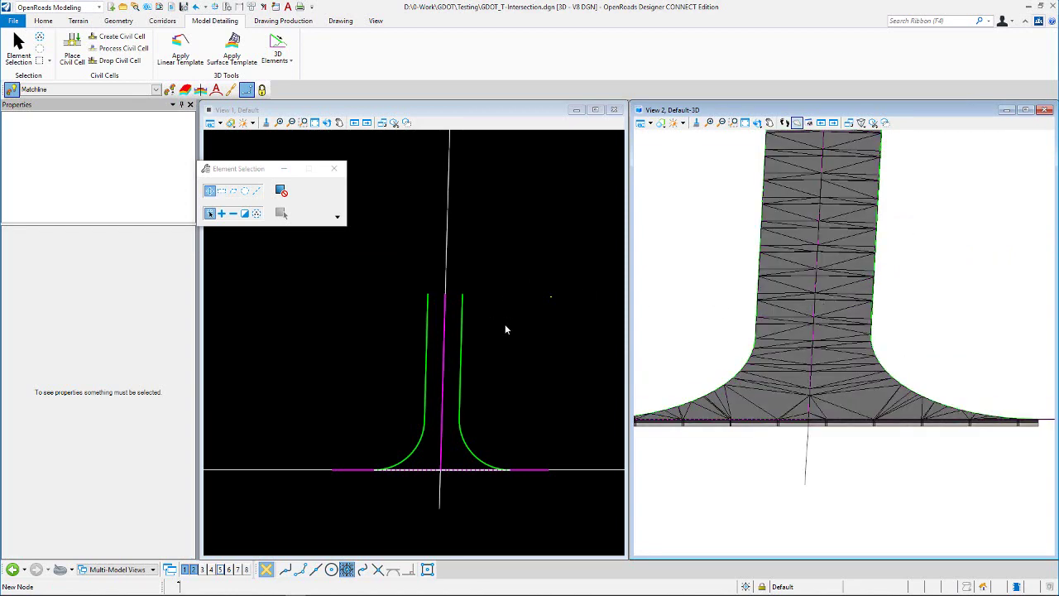
{"action": "scroll", "coordinate": [773, 439], "scroll_direction": "up", "scroll_amount": 3}
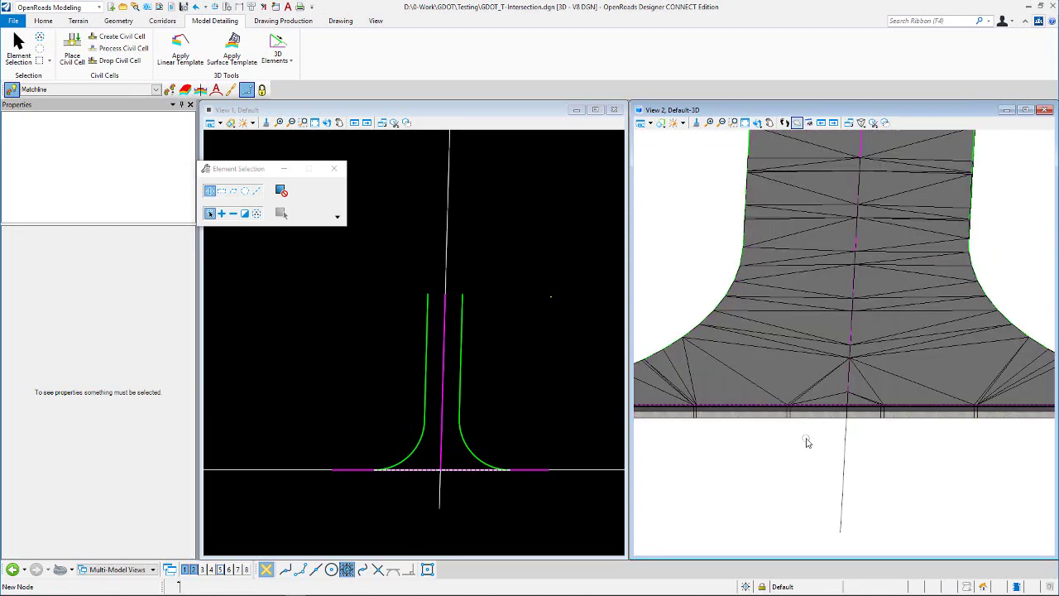
{"action": "scroll", "coordinate": [808, 419], "scroll_direction": "up", "scroll_amount": 2}
{"action": "scroll", "coordinate": [815, 427], "scroll_direction": "down", "scroll_amount": 4}
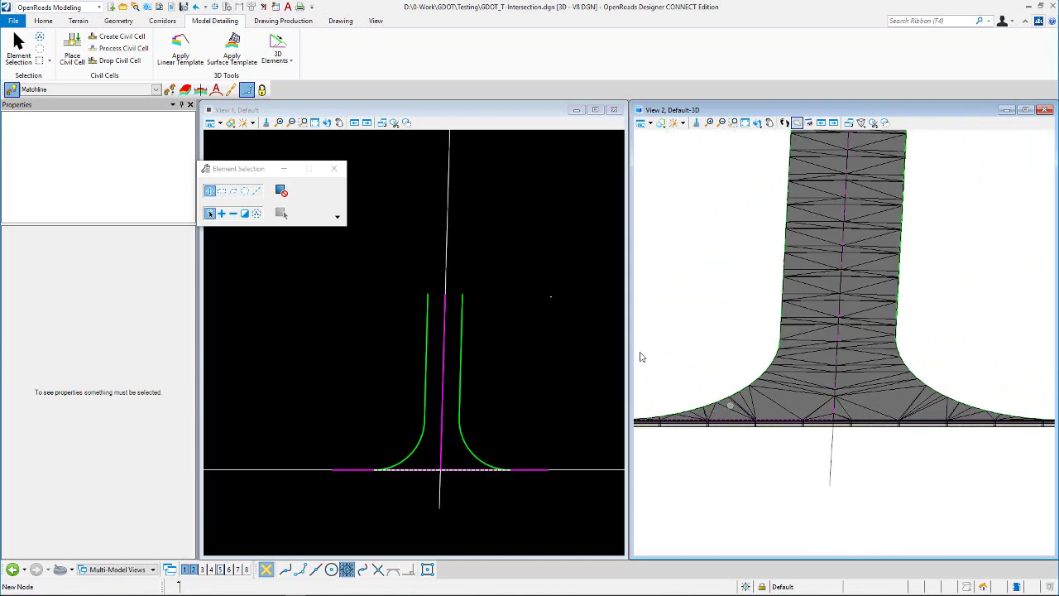
{"action": "scroll", "coordinate": [488, 356], "scroll_direction": "up", "scroll_amount": 2}
{"action": "scroll", "coordinate": [483, 357], "scroll_direction": "down", "scroll_amount": 1}
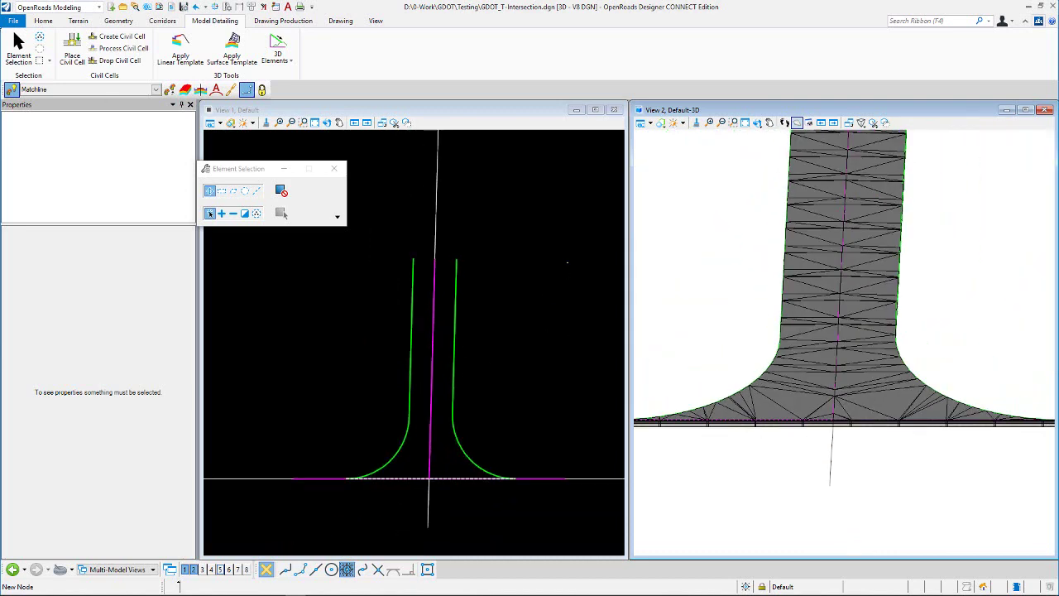
{"action": "left_click", "coordinate": [18, 48]}
{"action": "left_click", "coordinate": [463, 451]}
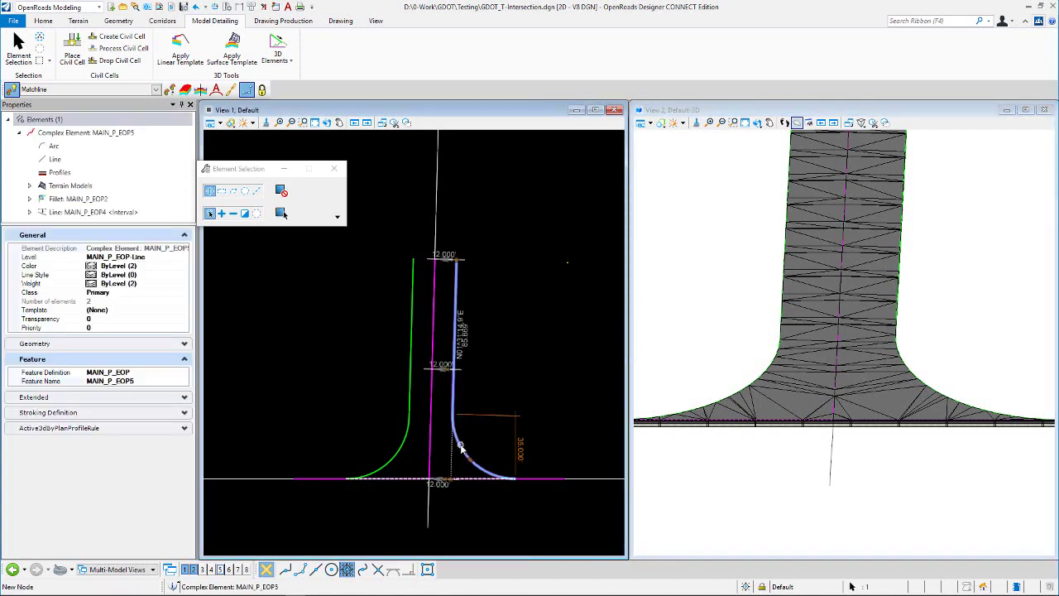
{"action": "mouse_move", "coordinate": [509, 431]}
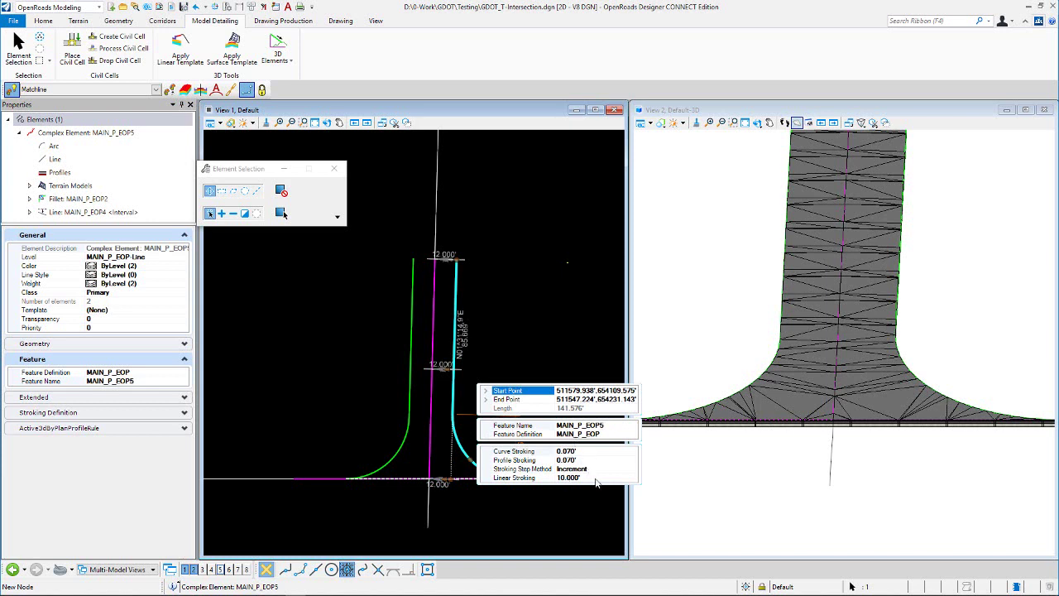
{"action": "left_click", "coordinate": [549, 361]}
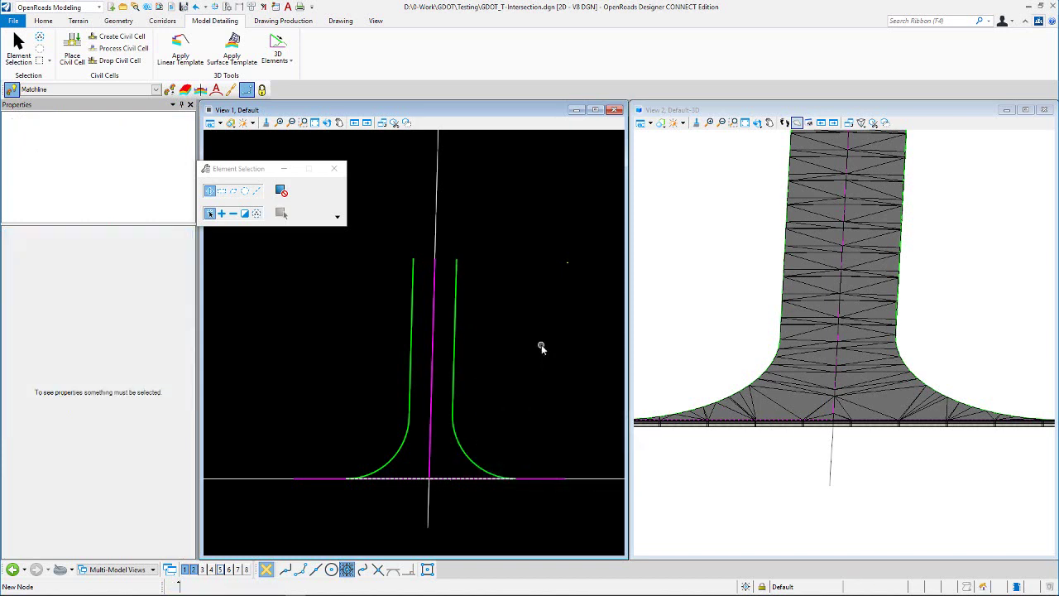
- Set the linear stroking of both green curved pavement edges and the dashed matchline to 5 feet
{"action": "left_click", "coordinate": [394, 455]}
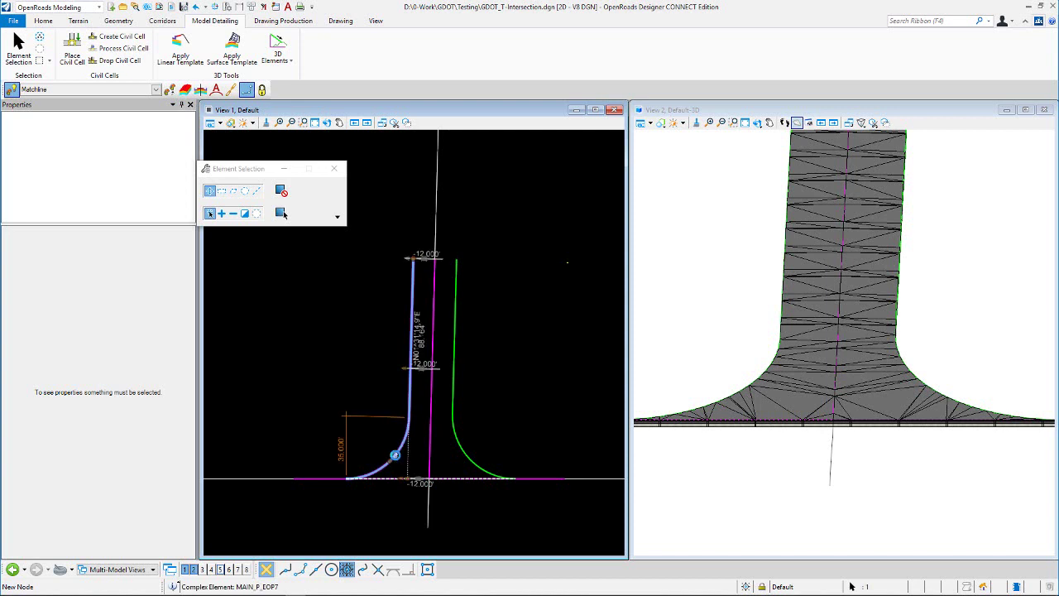
{"action": "left_click", "coordinate": [467, 460], "text": "ctrl"}
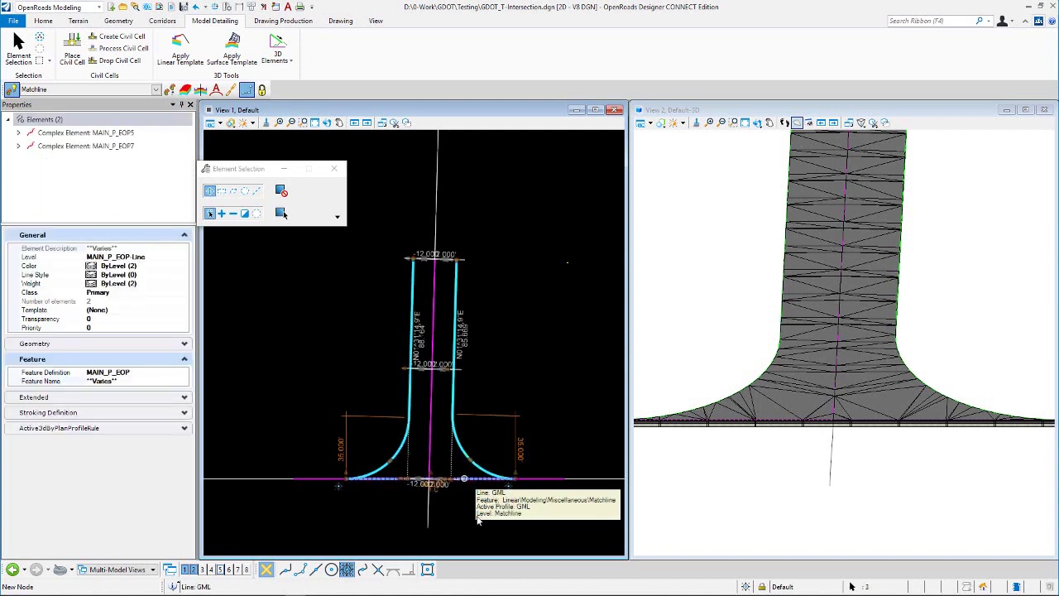
{"action": "left_click", "coordinate": [461, 484], "text": "ctrl"}
{"action": "left_click", "coordinate": [133, 412]}
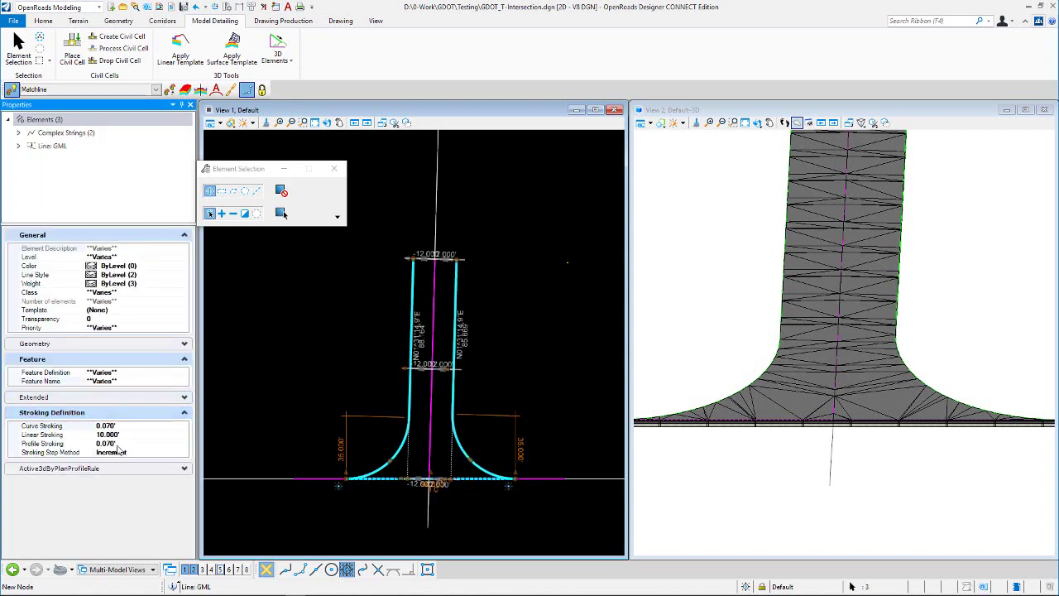
{"action": "left_click", "coordinate": [132, 434]}
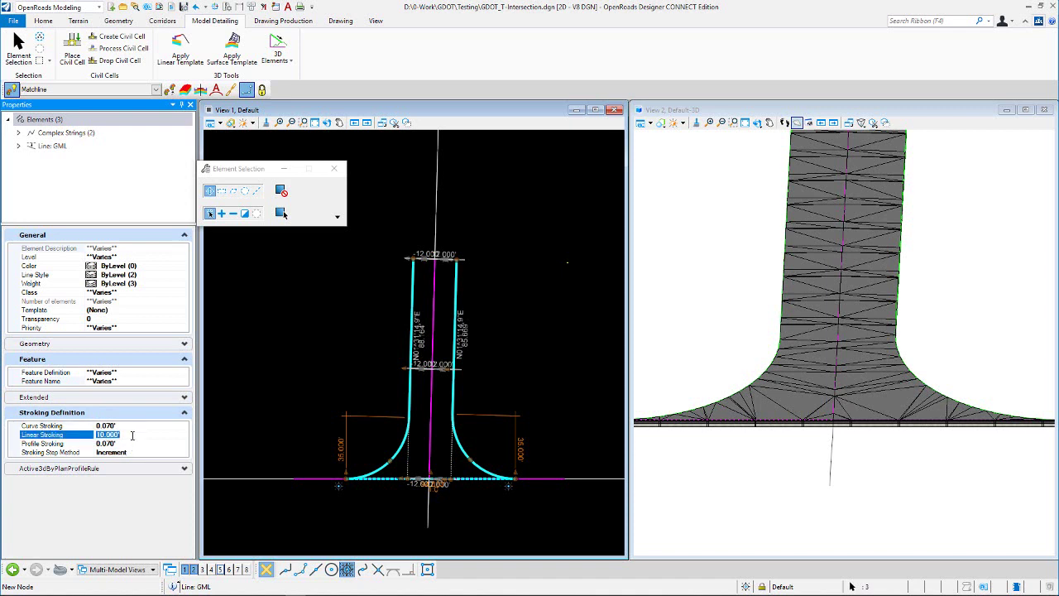
{"action": "type", "text": "5"}
{"action": "key", "text": "Return"}
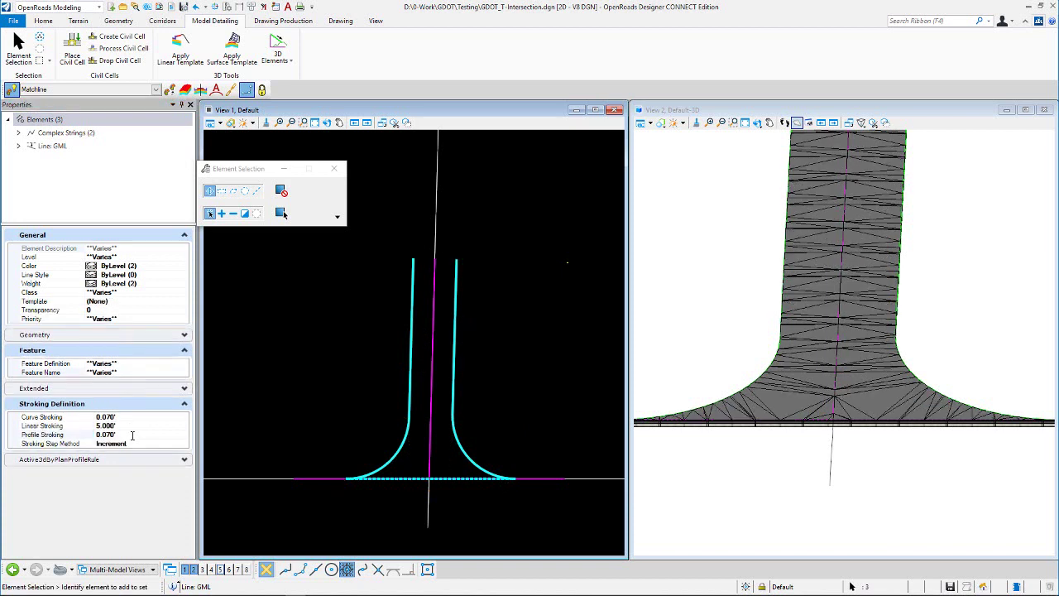
{"action": "left_click", "coordinate": [533, 381]}
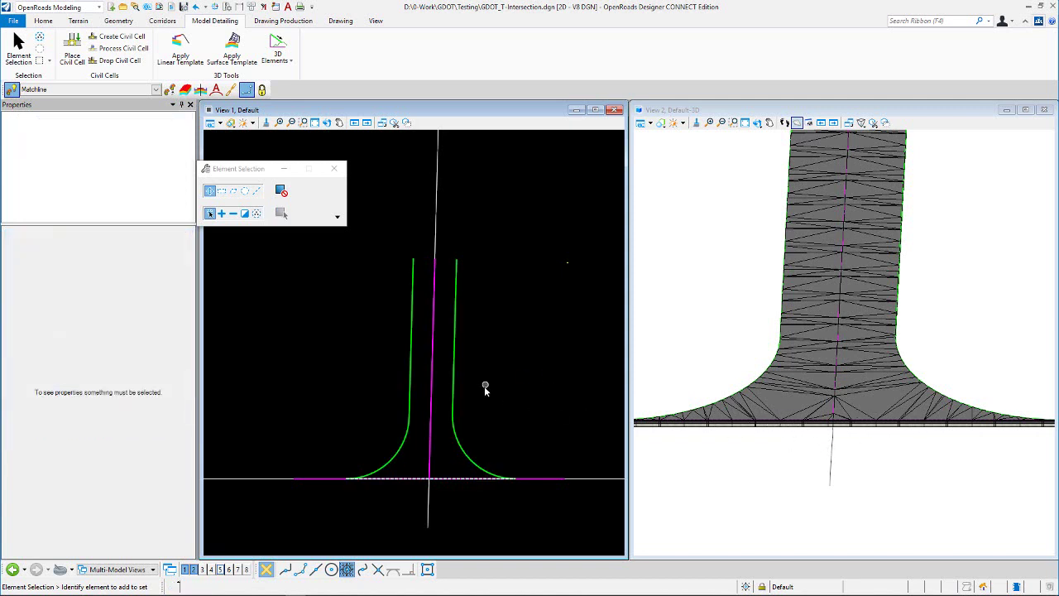
- Review the curve, linear and profile stroking values in the east pavement edge's stroking definition
{"action": "scroll", "coordinate": [484, 418], "scroll_direction": "down", "scroll_amount": 2}
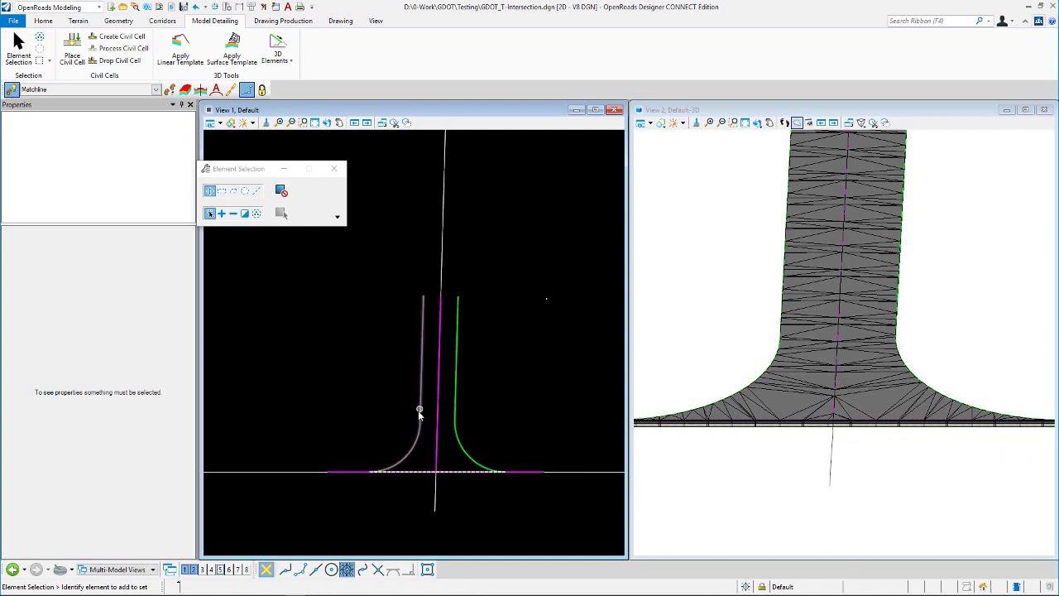
{"action": "scroll", "coordinate": [419, 407], "scroll_direction": "down", "scroll_amount": 2}
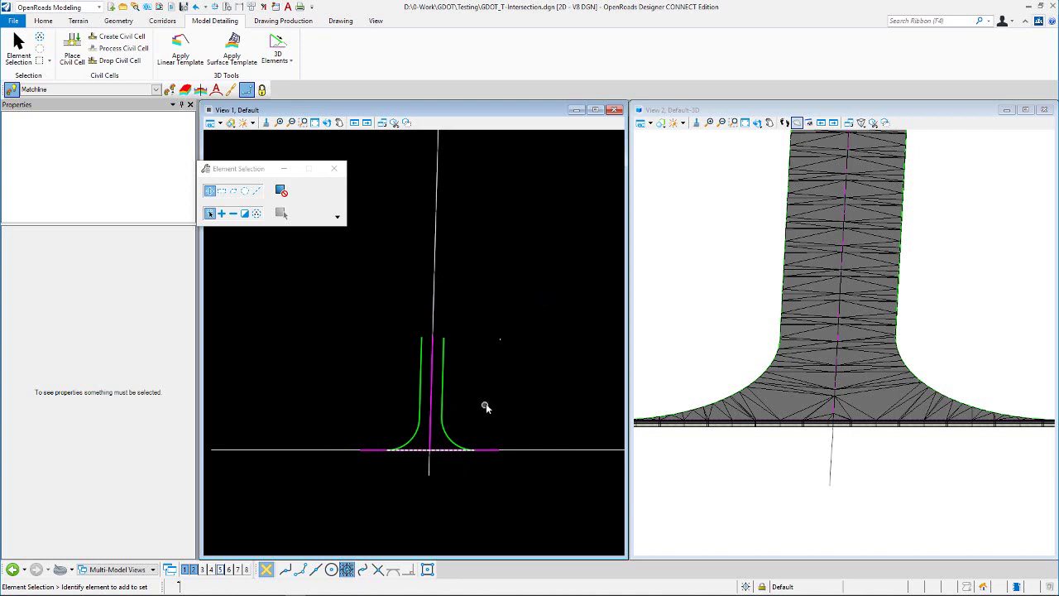
{"action": "left_click", "coordinate": [443, 418]}
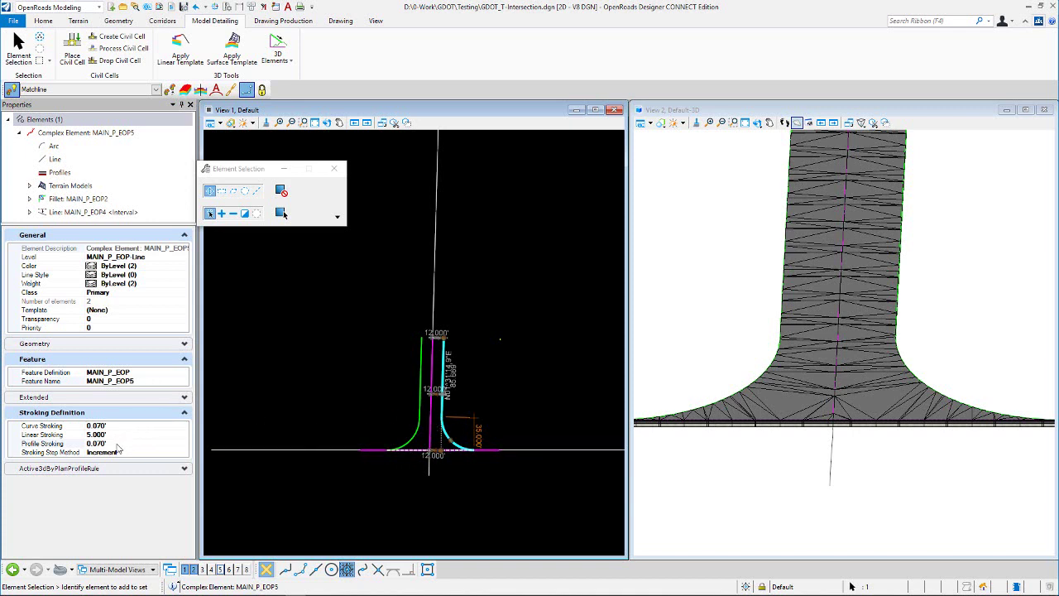
{"action": "left_click", "coordinate": [118, 444]}
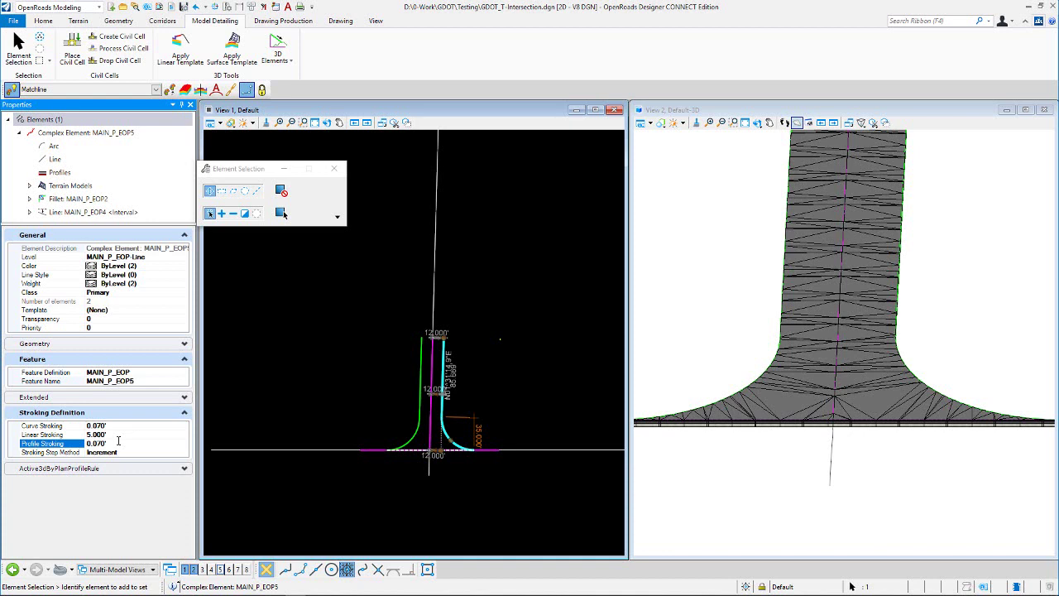
{"action": "left_click", "coordinate": [117, 427]}
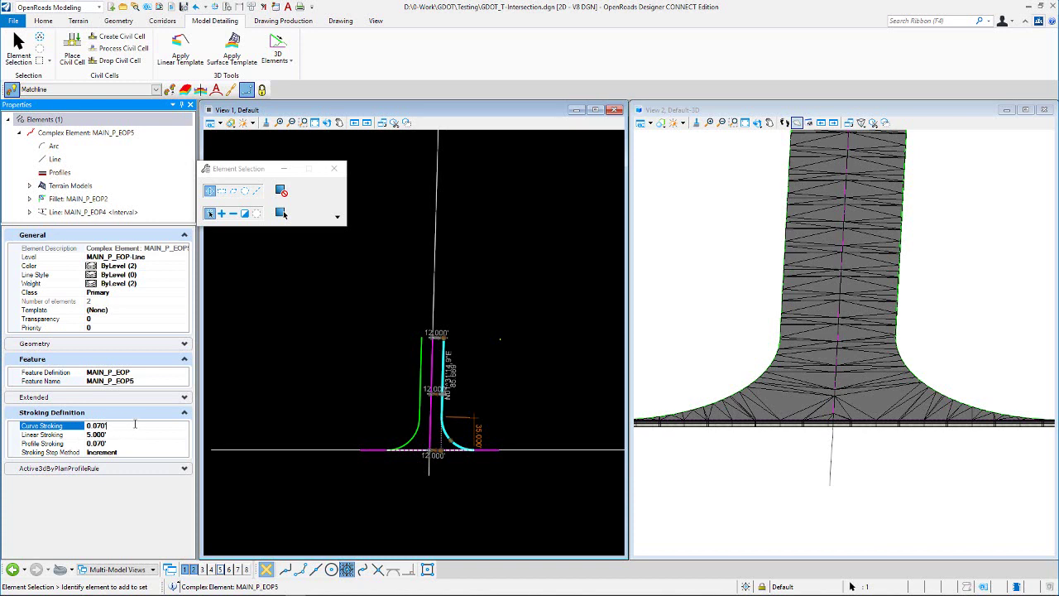
{"action": "left_click", "coordinate": [121, 436]}
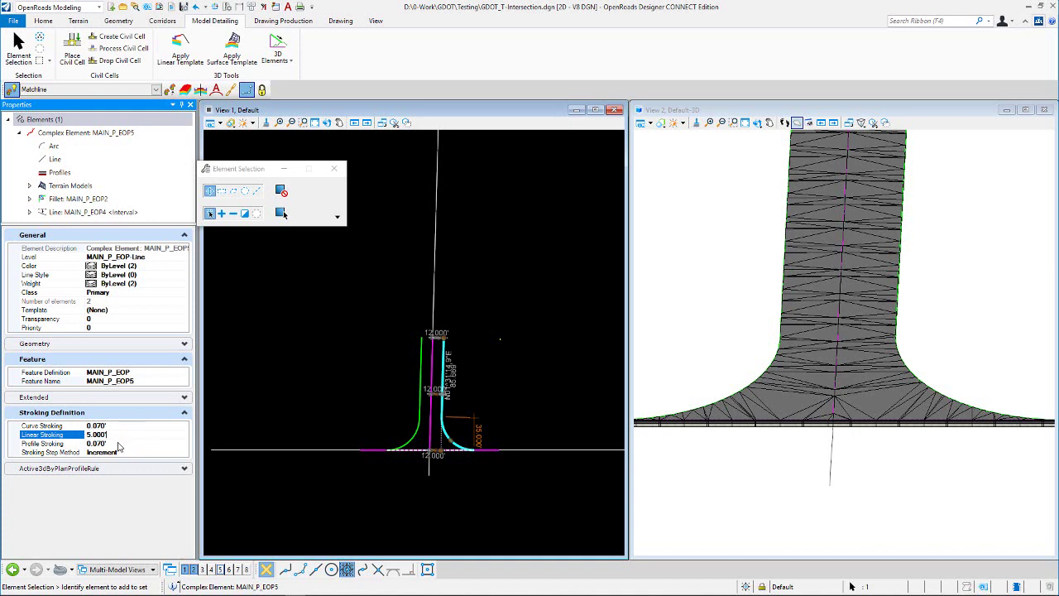
{"action": "left_click", "coordinate": [118, 445]}
{"action": "left_click", "coordinate": [121, 426]}
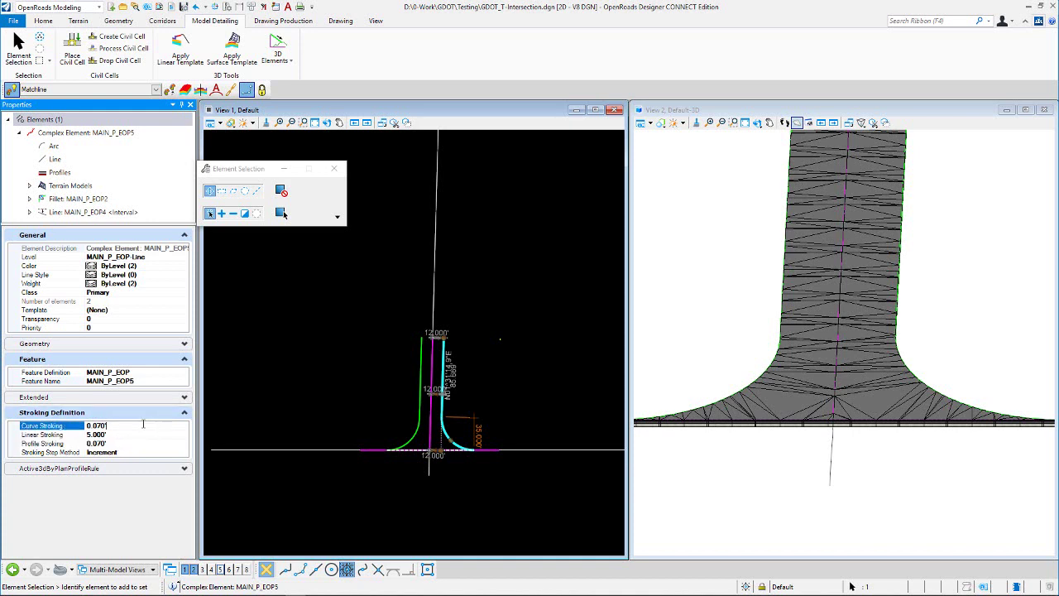
{"action": "left_click", "coordinate": [308, 402]}
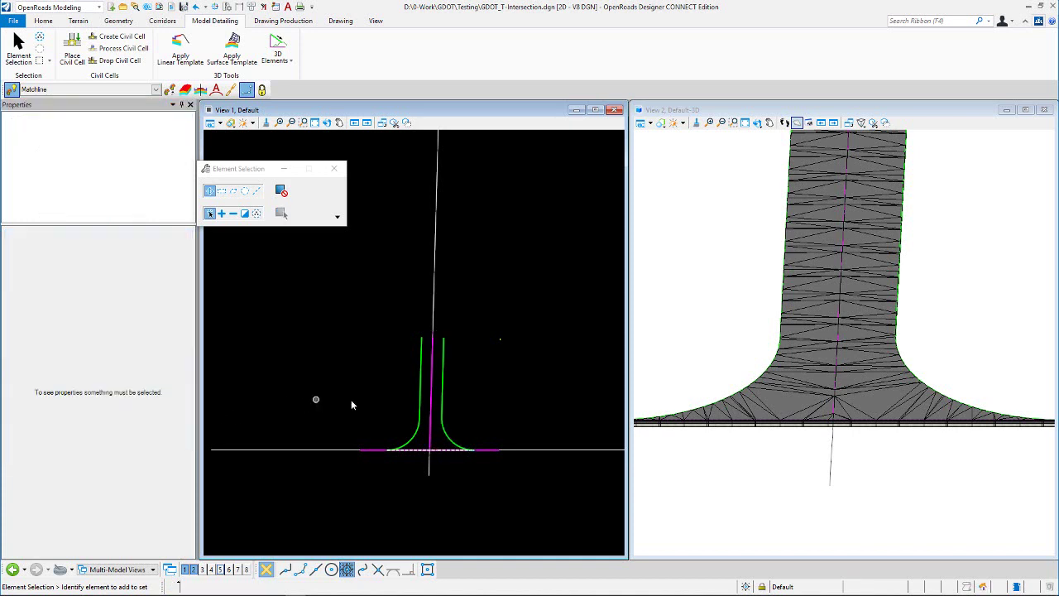
- Set up Apply Linear Template locked to start and end, with the T-Intersections template CG Type2 w/Buffer w/SW w/EC
{"action": "scroll", "coordinate": [465, 313], "scroll_direction": "up", "scroll_amount": 2}
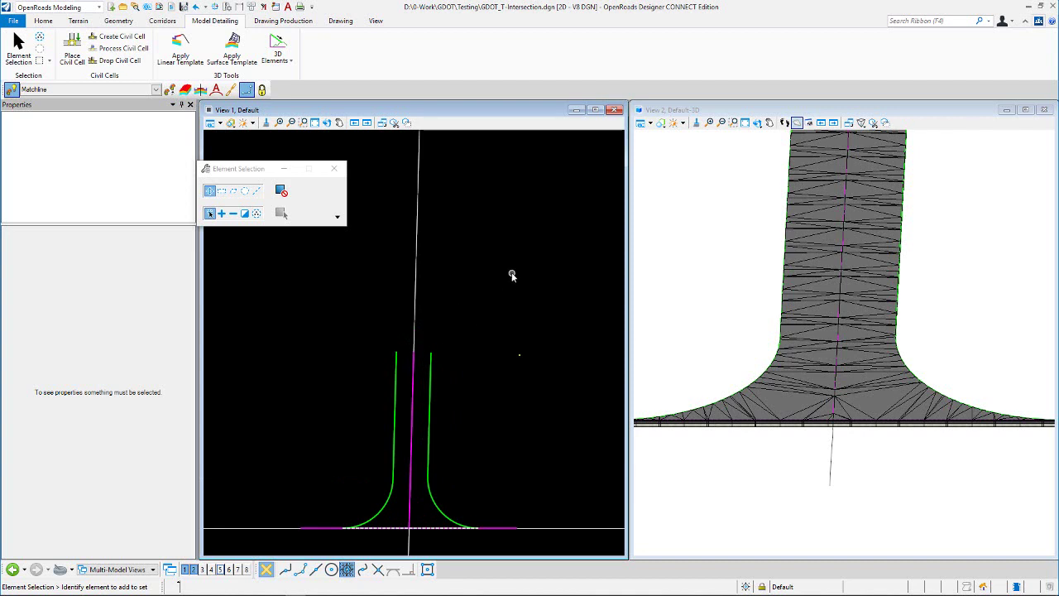
{"action": "scroll", "coordinate": [510, 279], "scroll_direction": "down", "scroll_amount": 3}
{"action": "scroll", "coordinate": [841, 376], "scroll_direction": "down", "scroll_amount": 3}
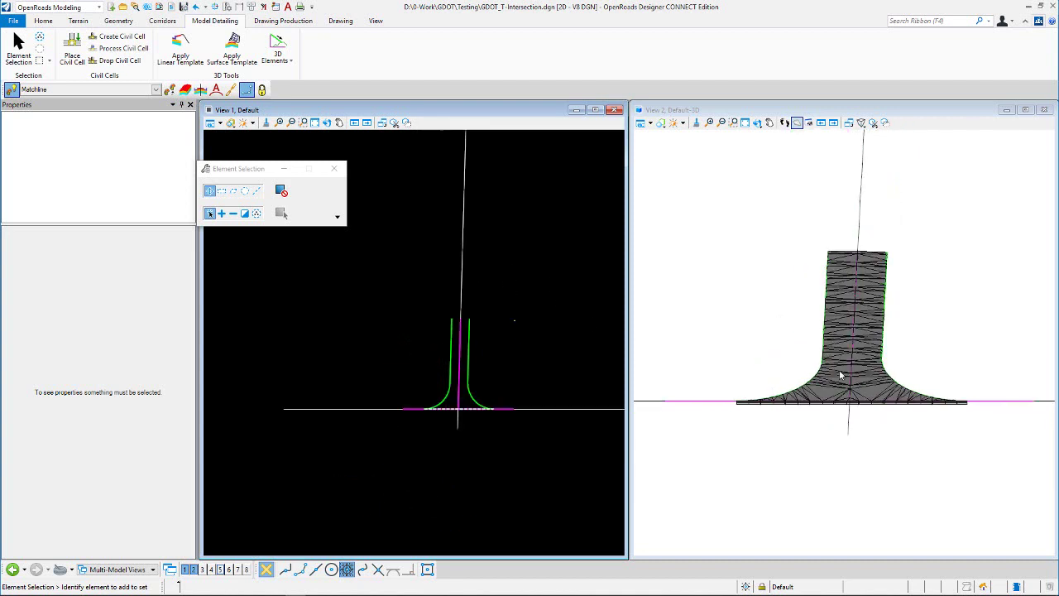
{"action": "left_click", "coordinate": [181, 49]}
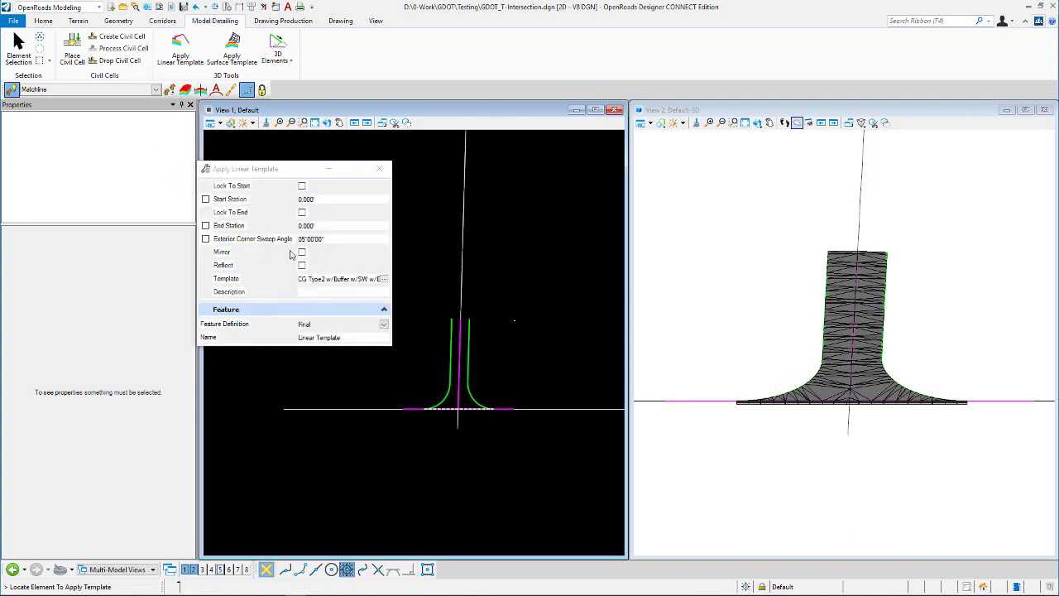
{"action": "left_click", "coordinate": [301, 186]}
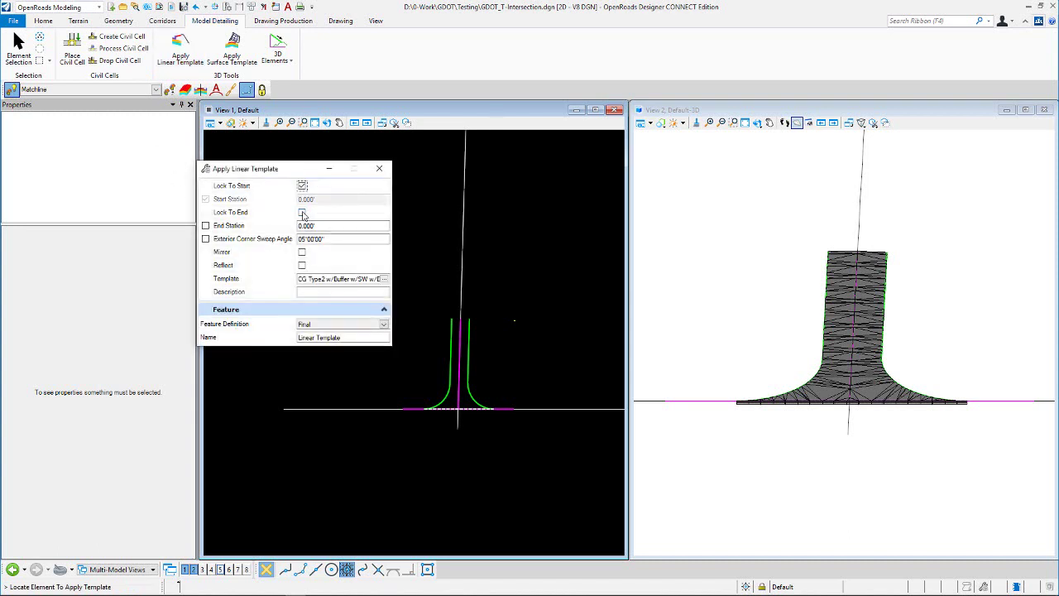
{"action": "left_click", "coordinate": [302, 213]}
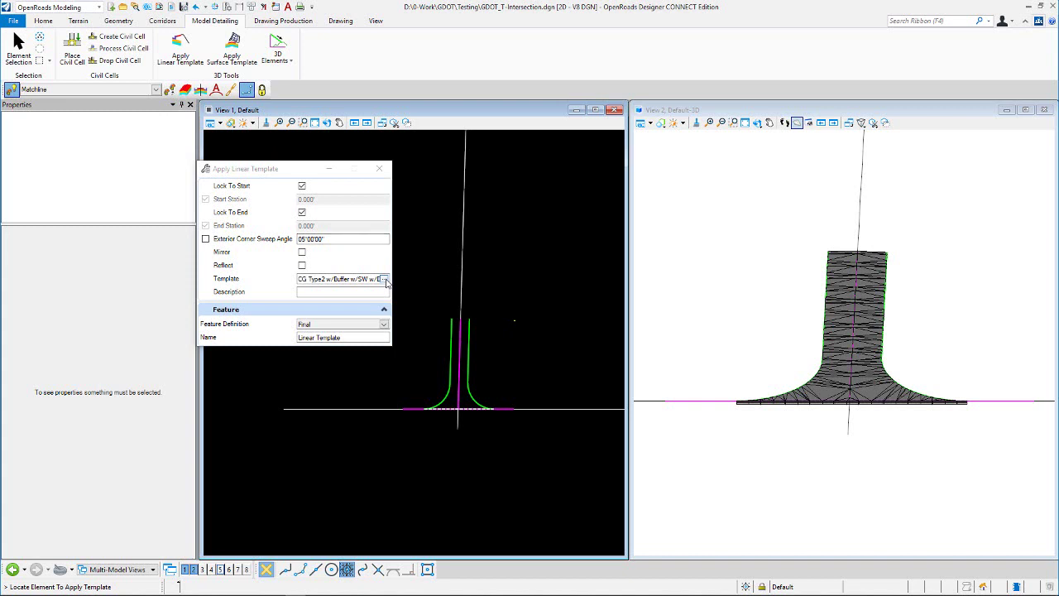
{"action": "left_click", "coordinate": [384, 279]}
{"action": "left_click", "coordinate": [325, 205]}
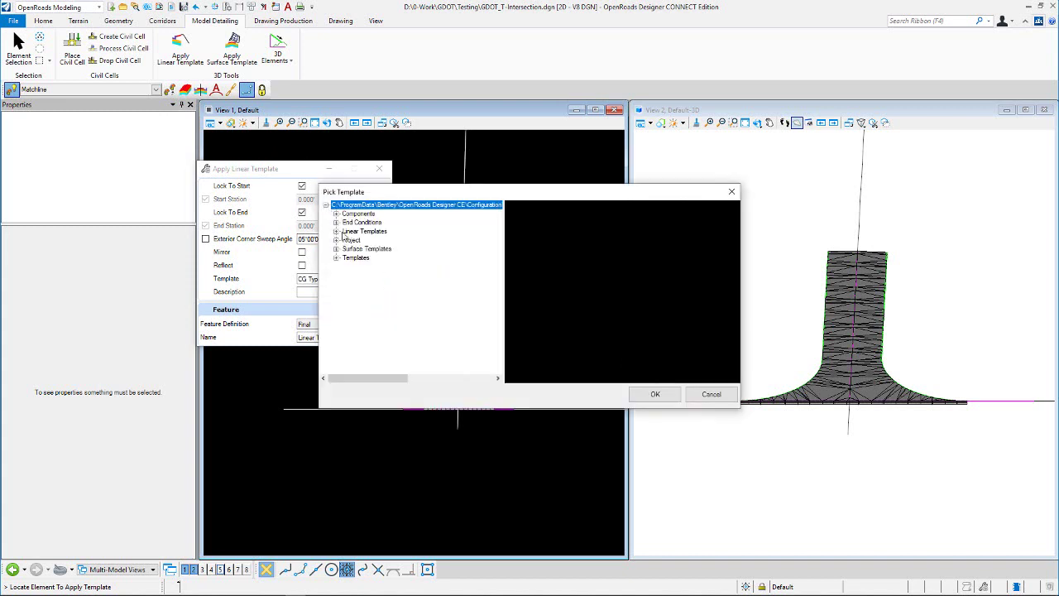
{"action": "left_click", "coordinate": [336, 230]}
{"action": "left_click", "coordinate": [347, 310]}
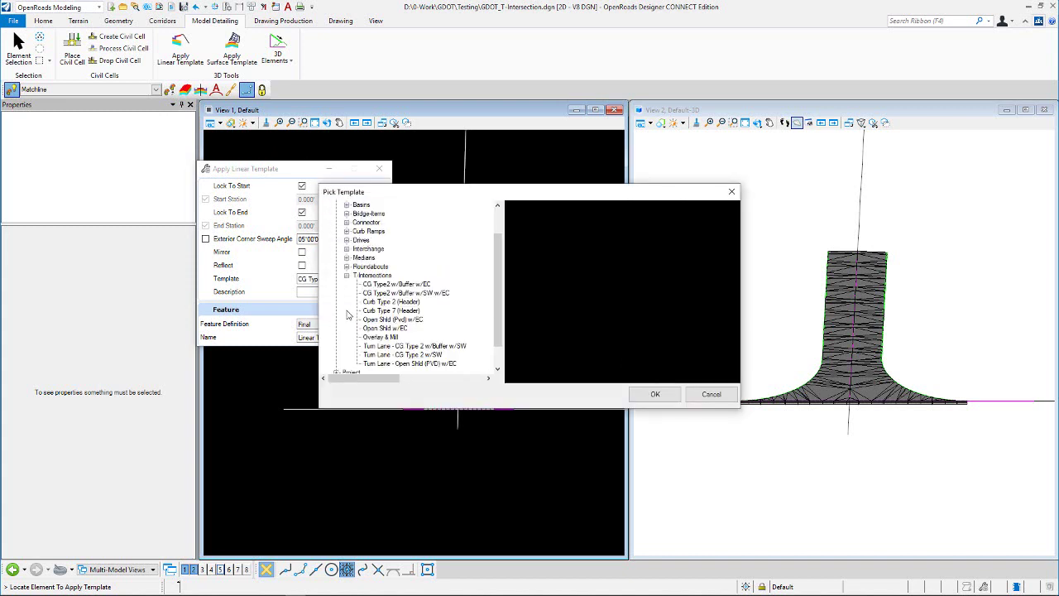
{"action": "left_click", "coordinate": [405, 284]}
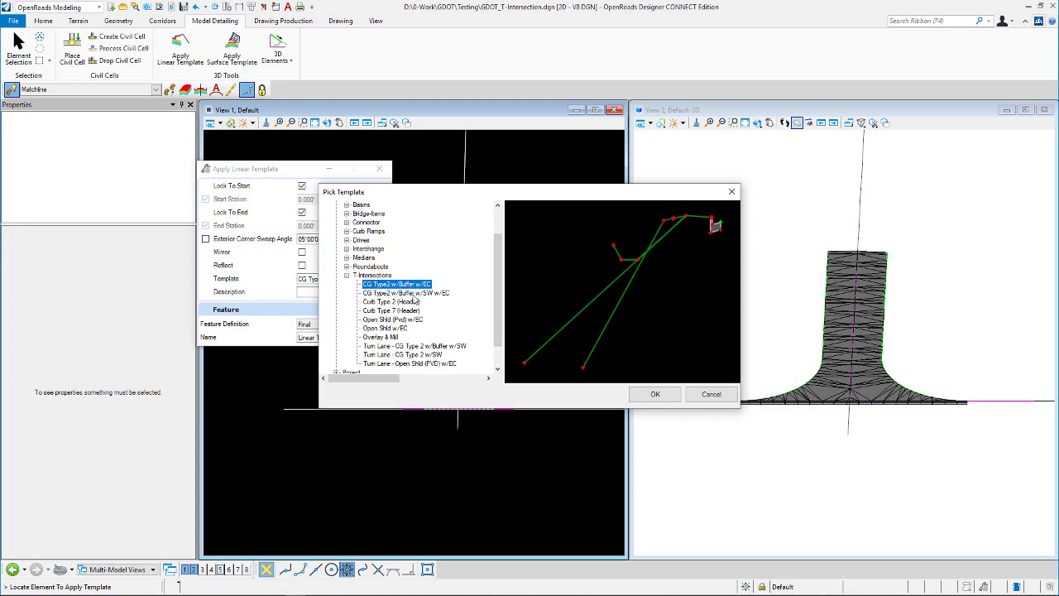
{"action": "left_click", "coordinate": [430, 294]}
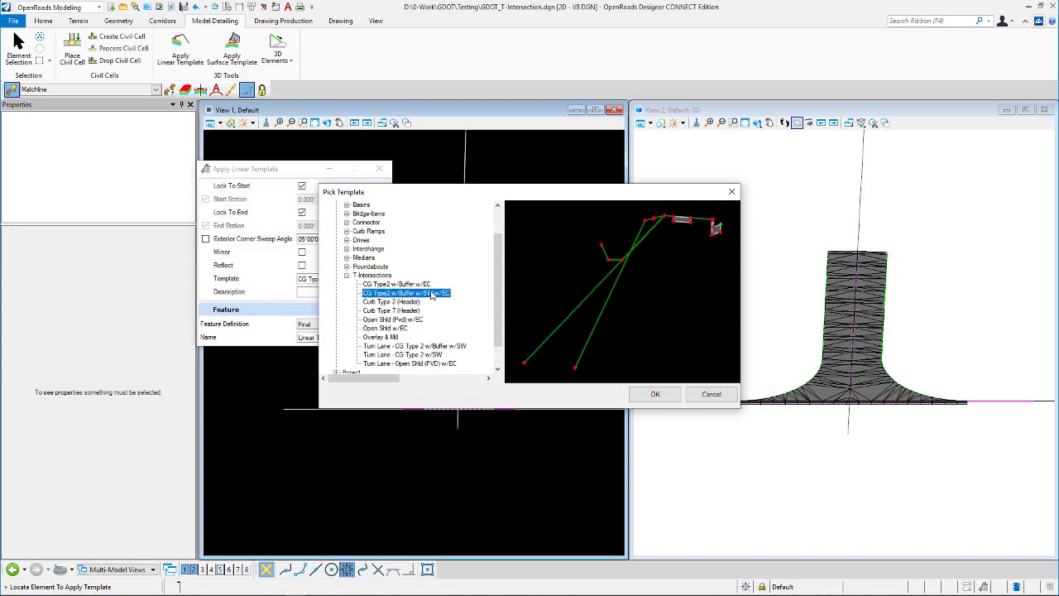
{"action": "left_click", "coordinate": [655, 395]}
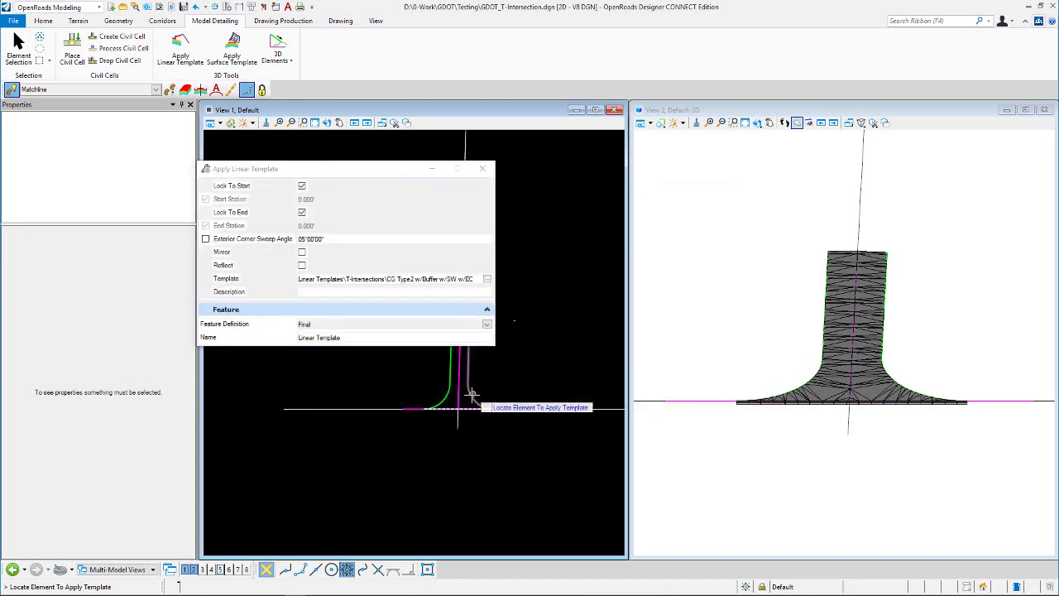
- Apply the linear template along the east curved pavement edge, reflected to its outer side, with the Final feature definition
{"action": "left_click", "coordinate": [481, 387]}
{"action": "left_click", "coordinate": [513, 371]}
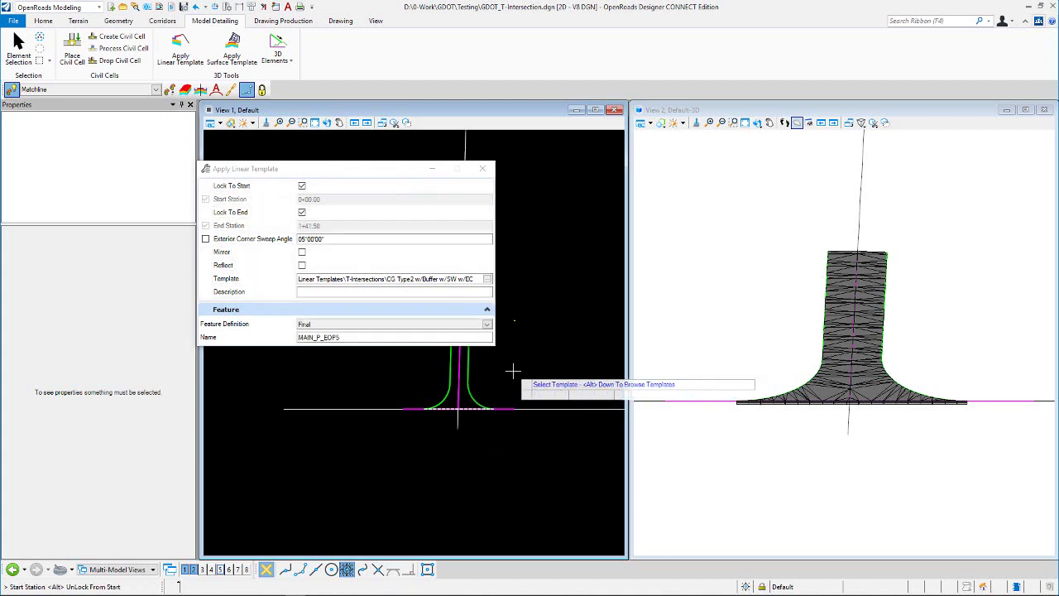
{"action": "left_click", "coordinate": [513, 371]}
{"action": "left_click", "coordinate": [513, 371]}
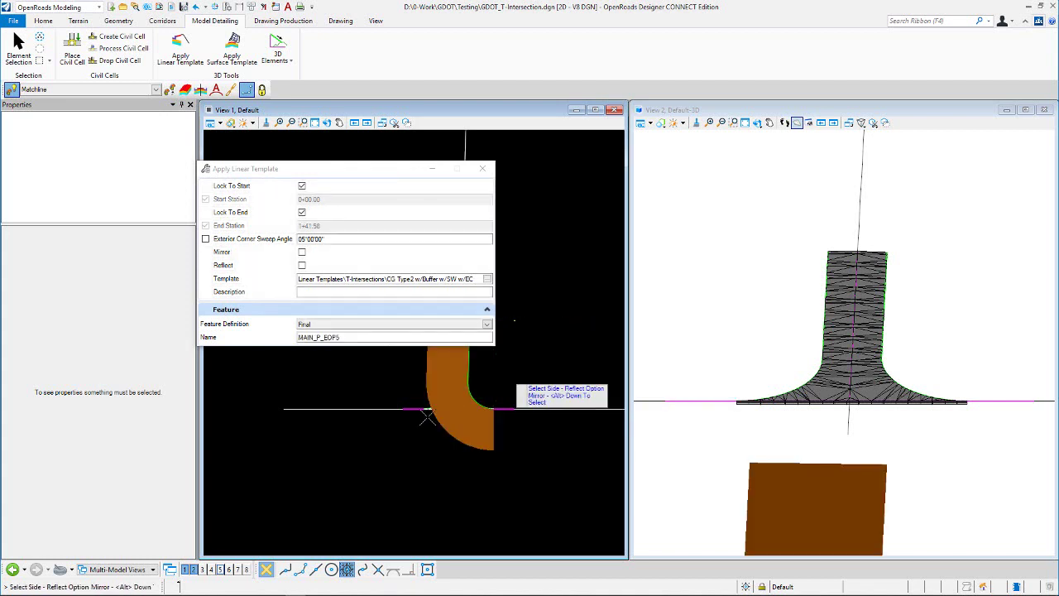
{"action": "left_click", "coordinate": [401, 458]}
{"action": "left_click", "coordinate": [457, 457]}
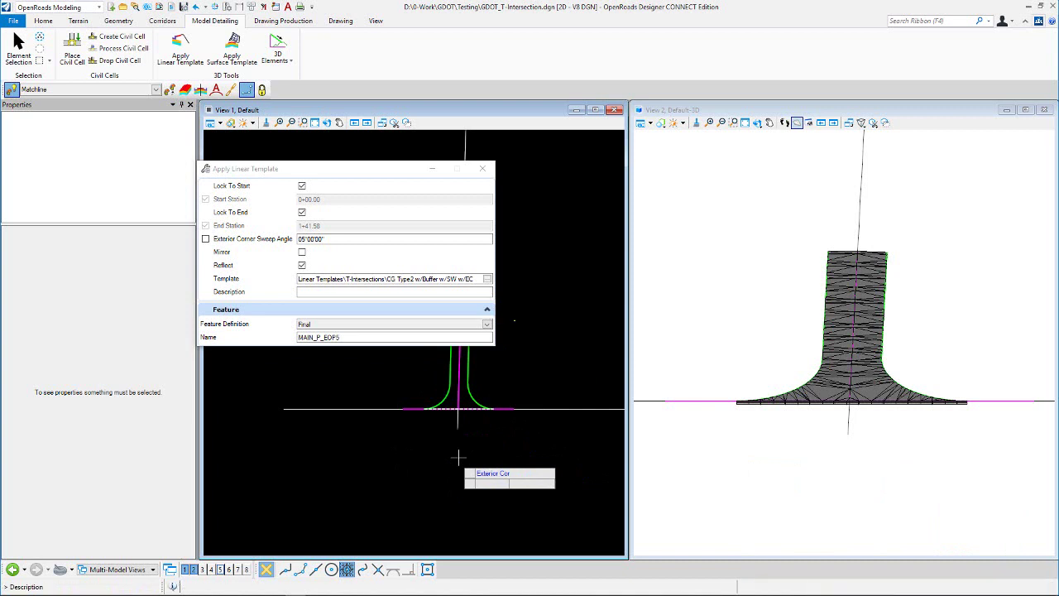
{"action": "left_click", "coordinate": [462, 455]}
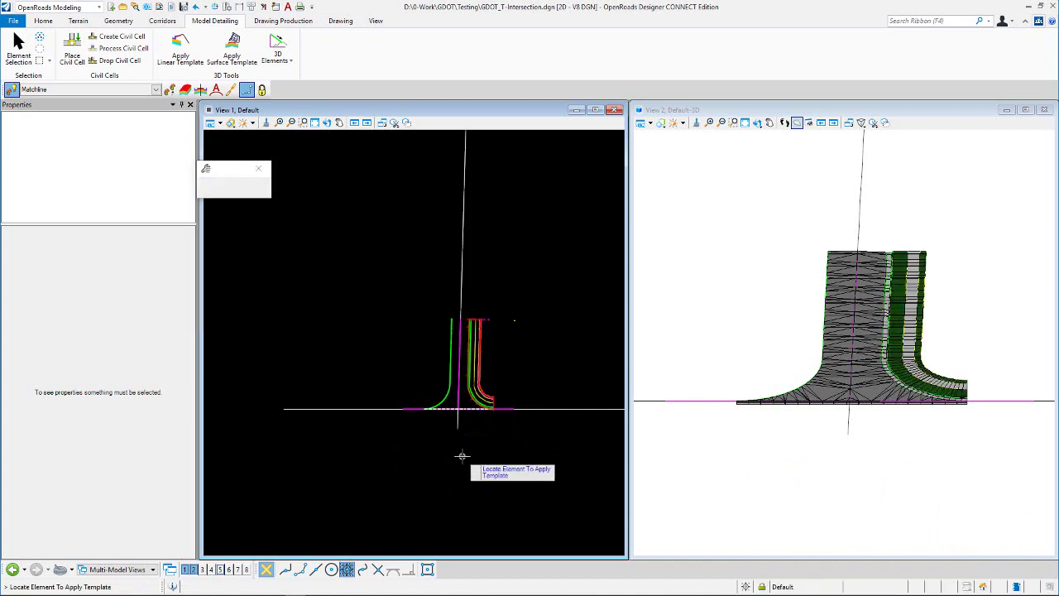
- Pick the west curved pavement edge for the linear template and lock the template to the edge's start and end
{"action": "left_click_drag", "start_coordinate": [361, 168], "coordinate": [424, 110]}
{"action": "scroll", "coordinate": [457, 368], "scroll_direction": "up", "scroll_amount": 1}
{"action": "scroll", "coordinate": [457, 368], "scroll_direction": "up", "scroll_amount": 1}
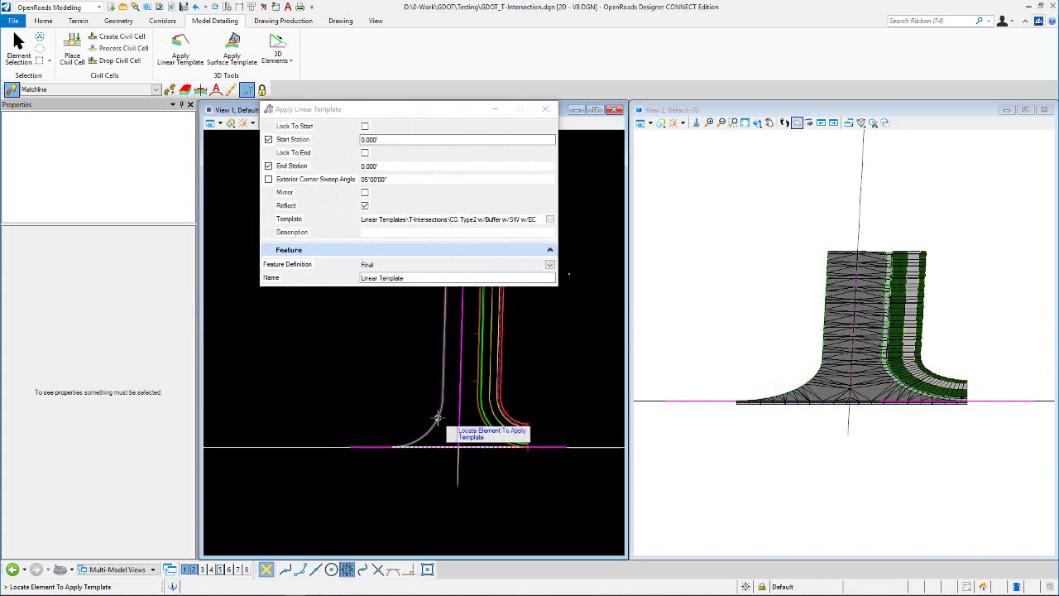
{"action": "left_click", "coordinate": [428, 426]}
{"action": "left_click", "coordinate": [387, 358]}
{"action": "left_click", "coordinate": [365, 126]}
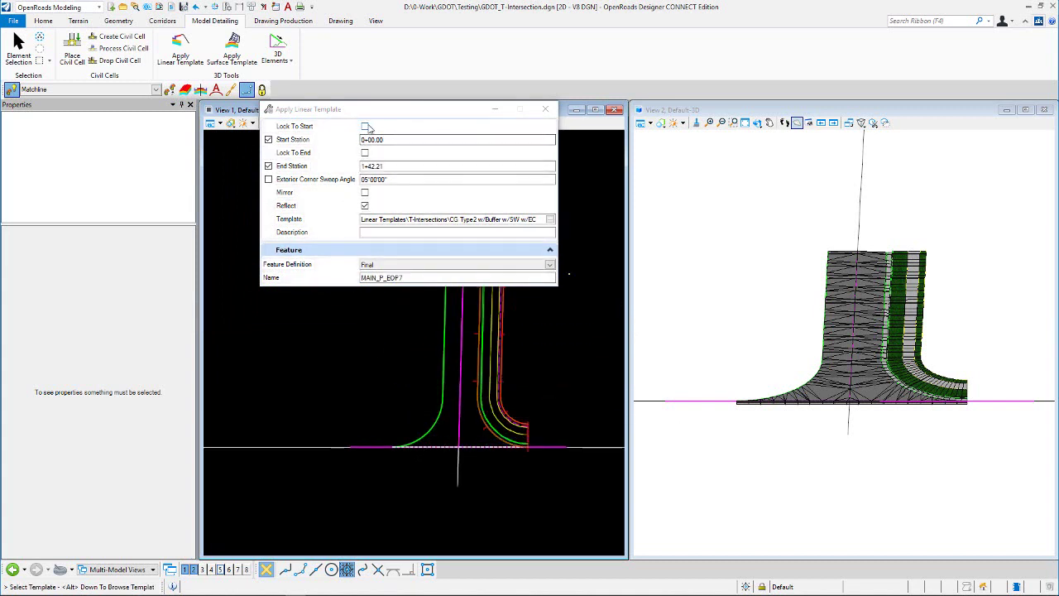
{"action": "left_click", "coordinate": [365, 152]}
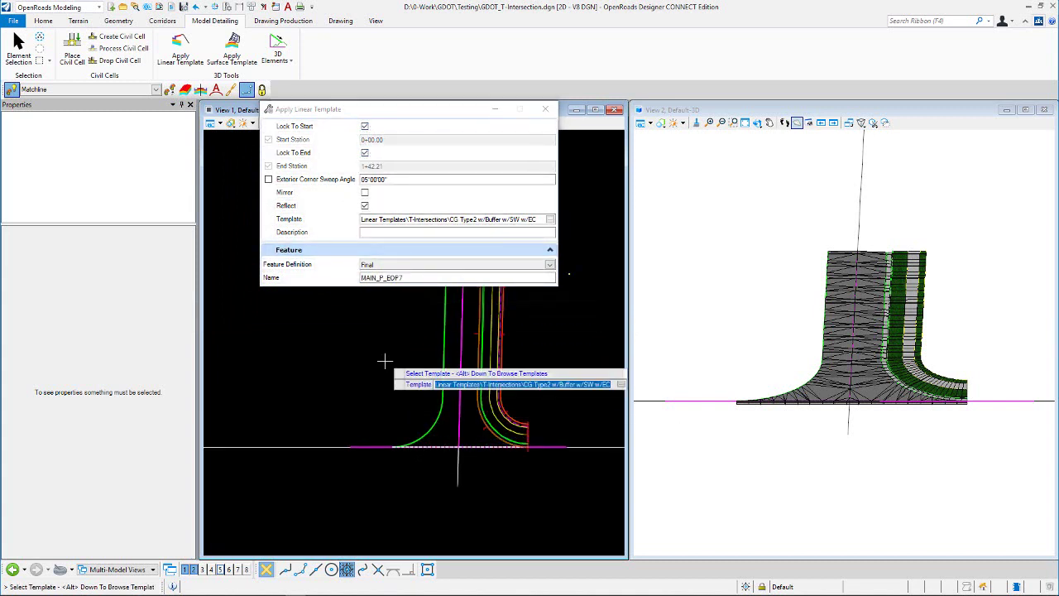
- Apply the CG Type2 w/Buffer w/SW w/EC template to the outer side of the west pavement edge with Reflect off
{"action": "left_click", "coordinate": [384, 358]}
{"action": "left_click", "coordinate": [384, 360]}
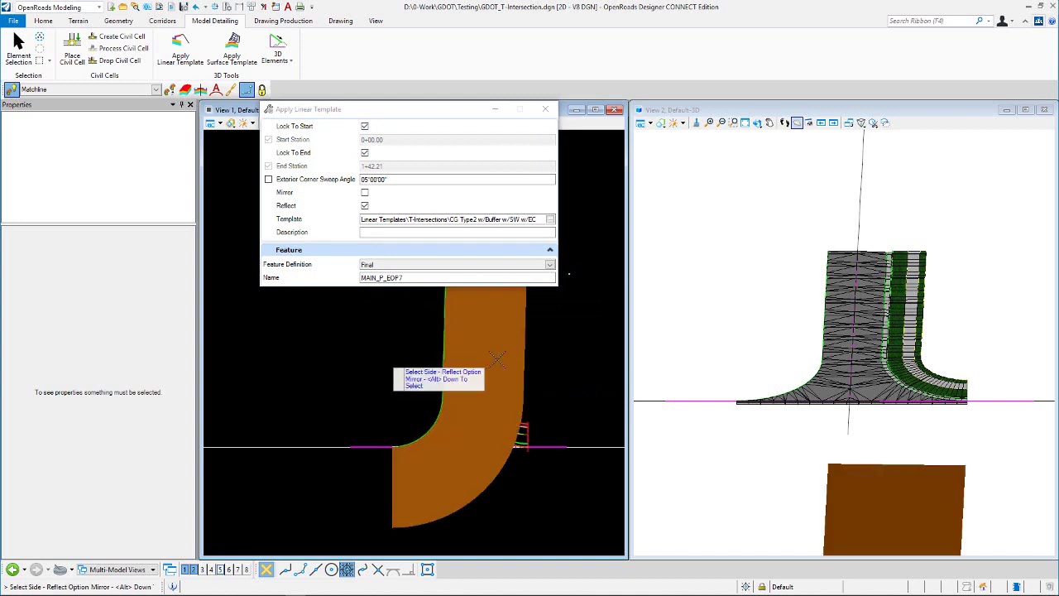
{"action": "left_click", "coordinate": [568, 357]}
{"action": "left_click", "coordinate": [520, 517]}
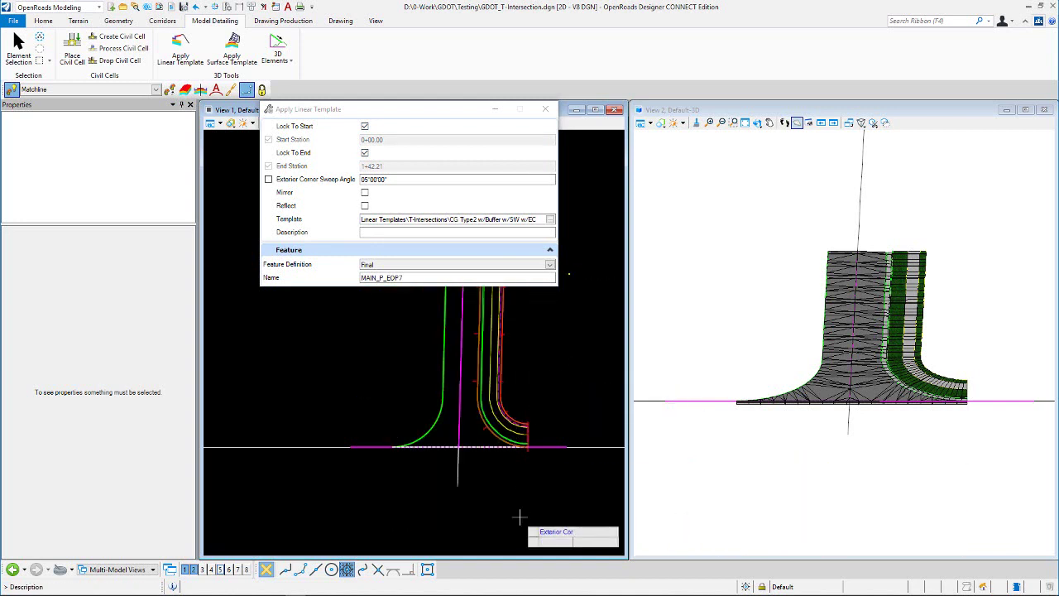
{"action": "left_click", "coordinate": [520, 517]}
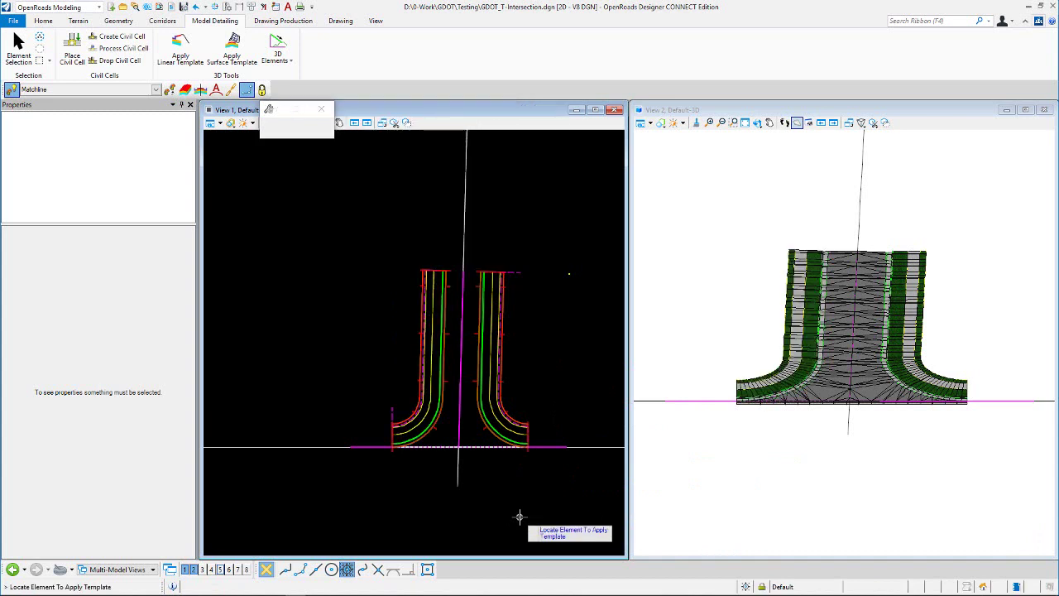
- Turn off the display of construction elements in View 1 and end the linear template command
{"action": "scroll", "coordinate": [472, 517], "scroll_direction": "down", "scroll_amount": 2}
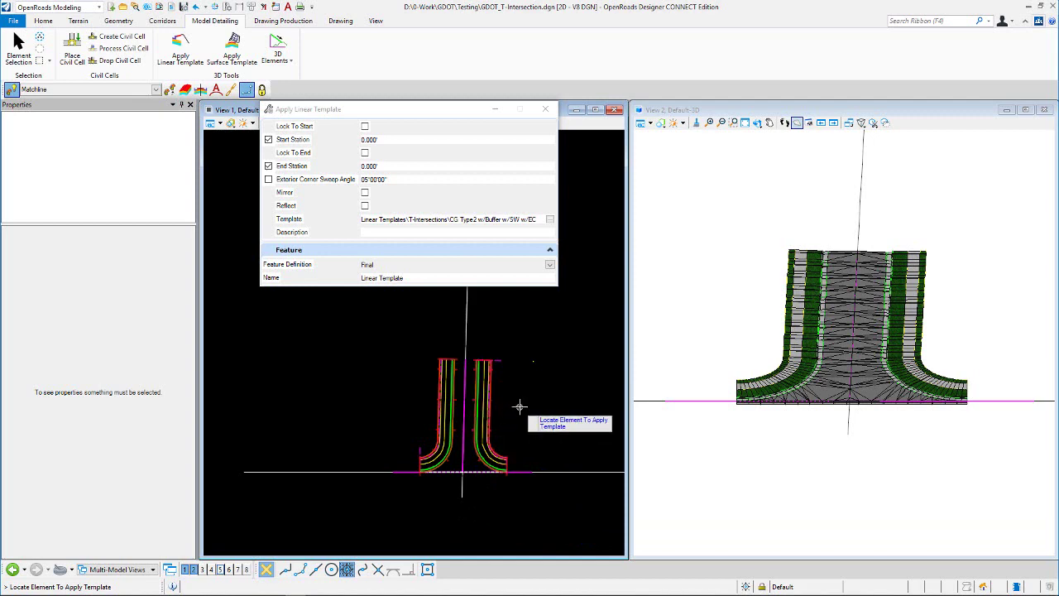
{"action": "scroll", "coordinate": [807, 376], "scroll_direction": "up", "scroll_amount": 5}
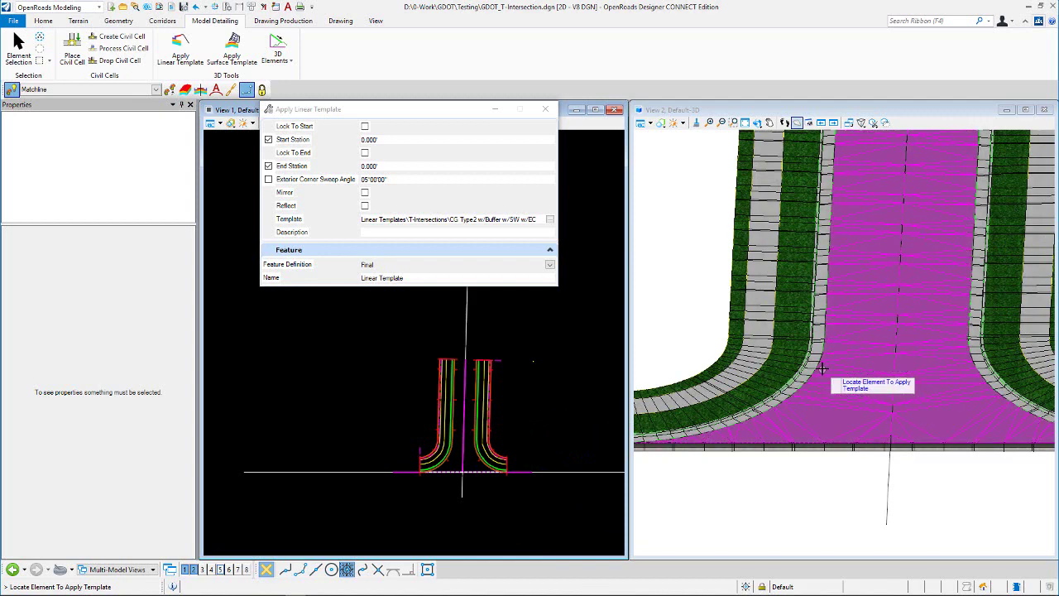
{"action": "scroll", "coordinate": [443, 446], "scroll_direction": "up", "scroll_amount": 2}
{"action": "scroll", "coordinate": [442, 445], "scroll_direction": "up", "scroll_amount": 2}
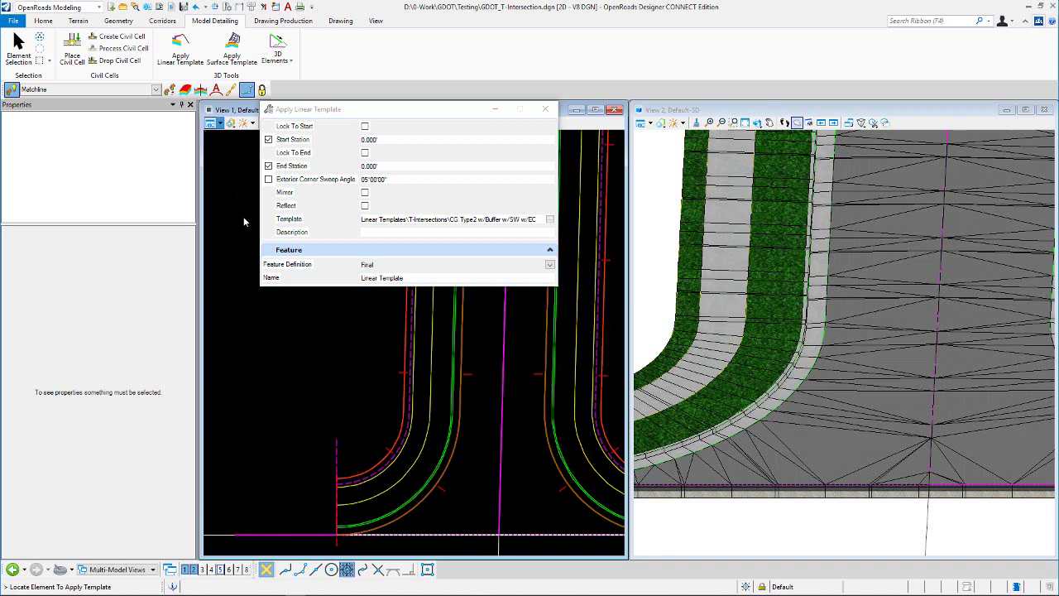
{"action": "left_click", "coordinate": [211, 122]}
{"action": "left_click", "coordinate": [243, 273]}
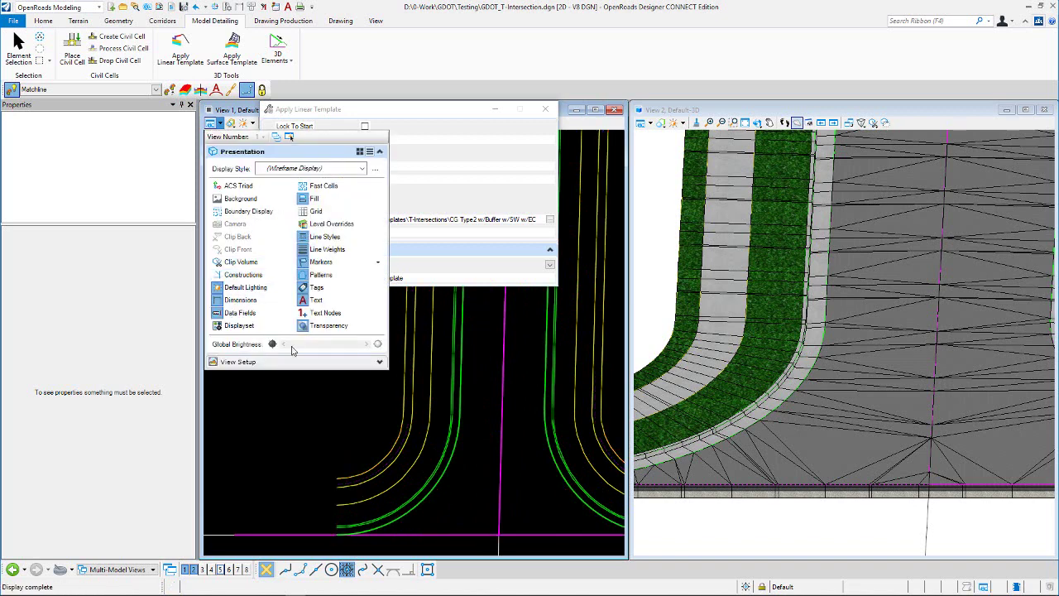
{"action": "left_click", "coordinate": [18, 48]}
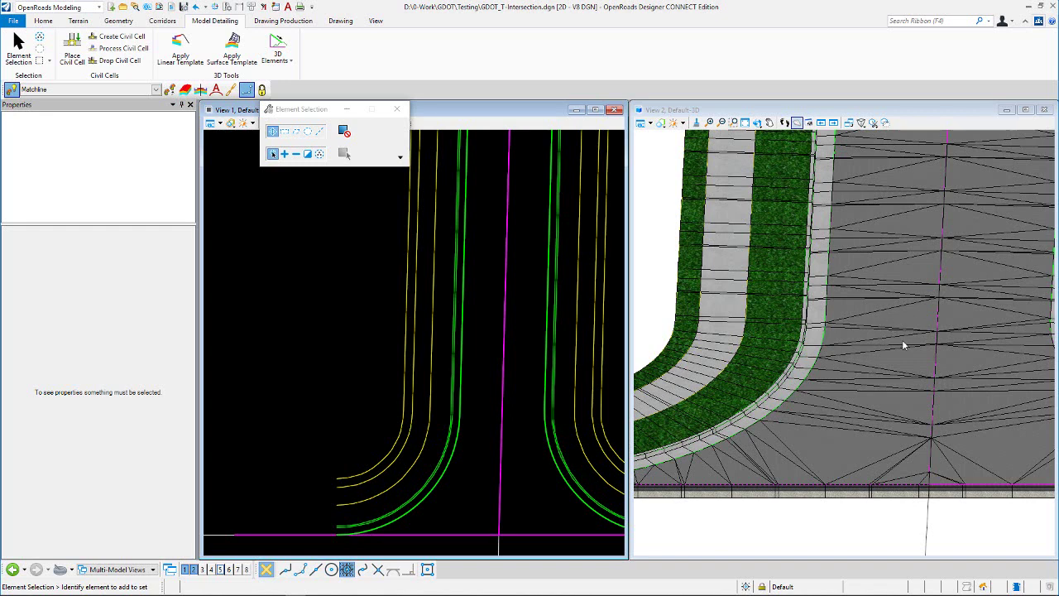
{"action": "scroll", "coordinate": [809, 380], "scroll_direction": "down", "scroll_amount": 4}
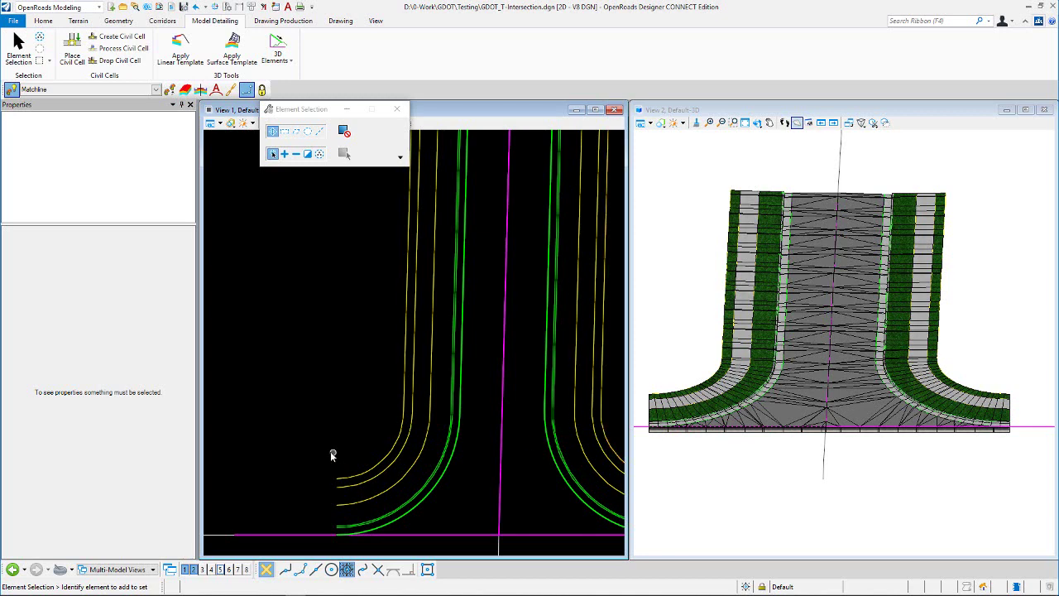
{"action": "scroll", "coordinate": [332, 455], "scroll_direction": "down", "scroll_amount": 2}
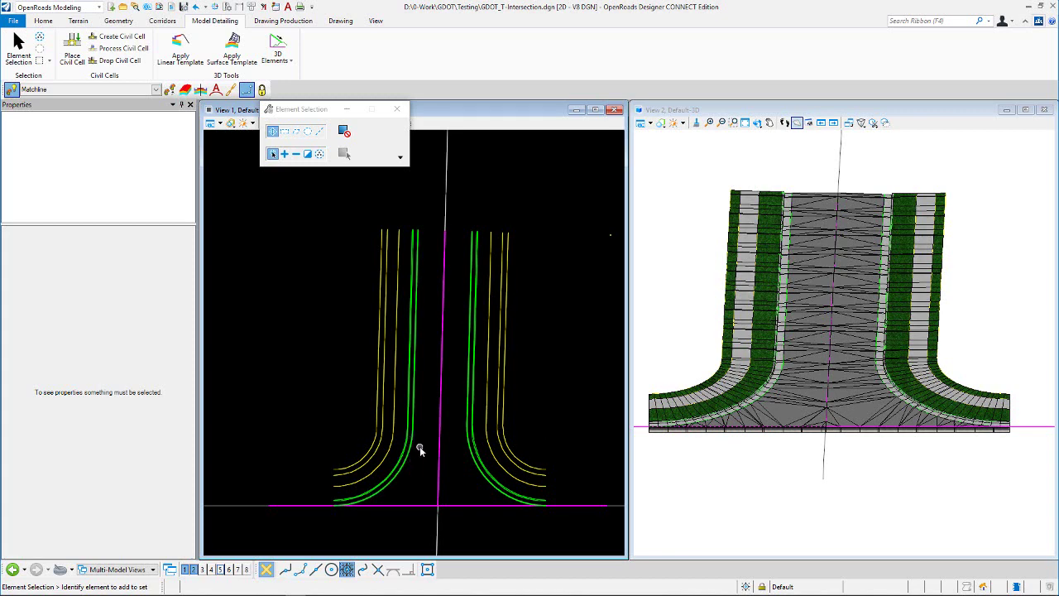
{"action": "left_click", "coordinate": [413, 474]}
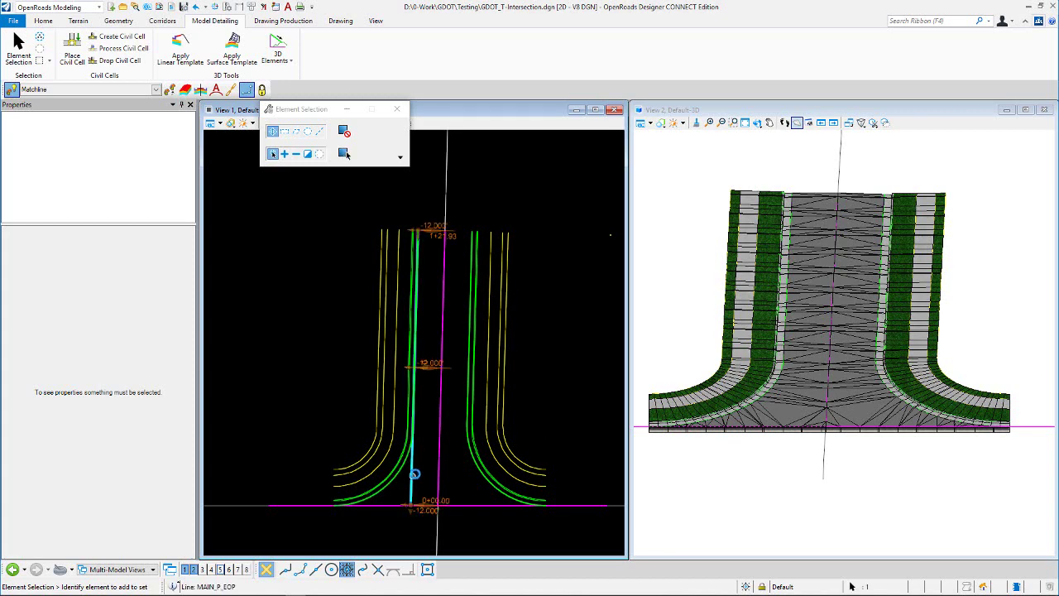
{"action": "left_click", "coordinate": [331, 348]}
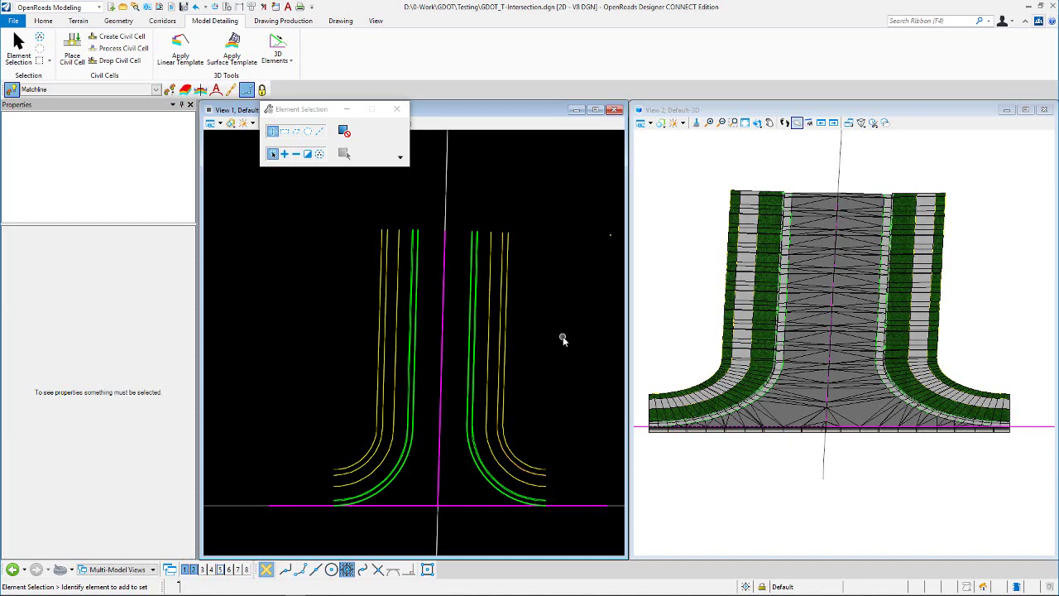
{"action": "scroll", "coordinate": [847, 391], "scroll_direction": "down", "scroll_amount": 3}
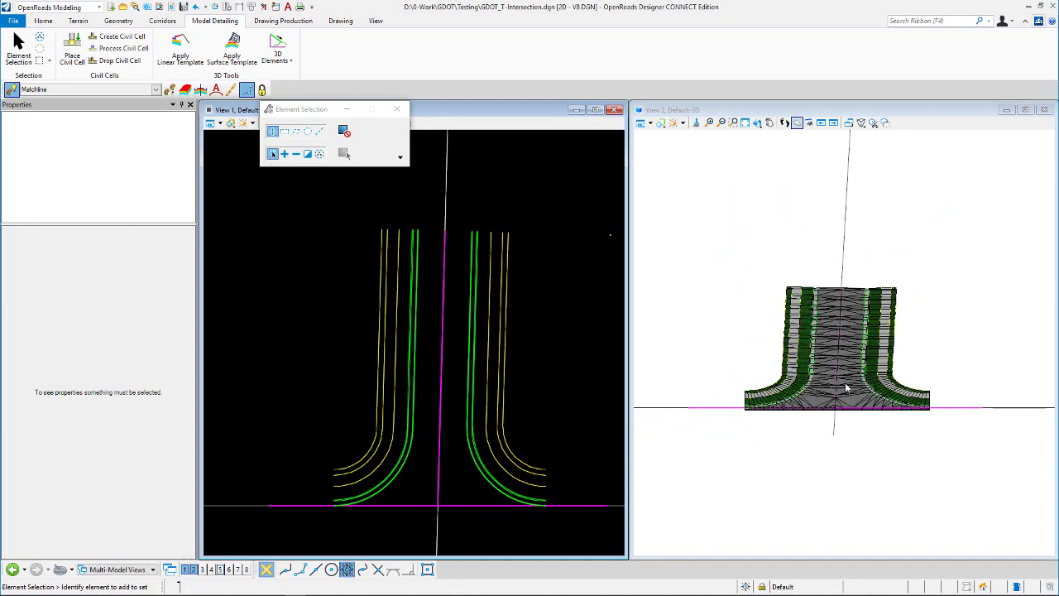
{"action": "scroll", "coordinate": [836, 345], "scroll_direction": "up", "scroll_amount": 2}
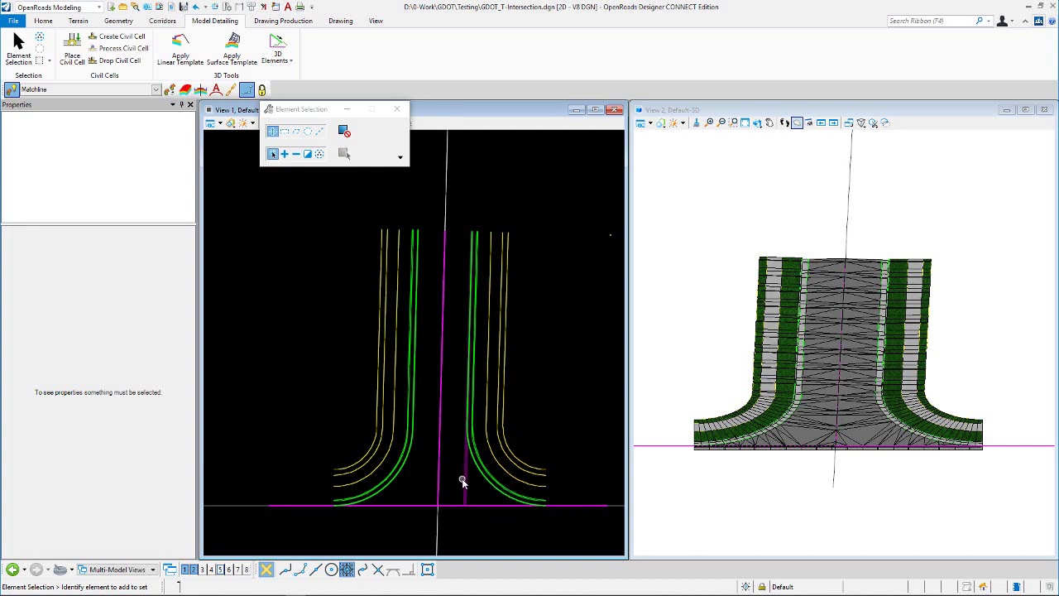
{"action": "left_click", "coordinate": [118, 20]}
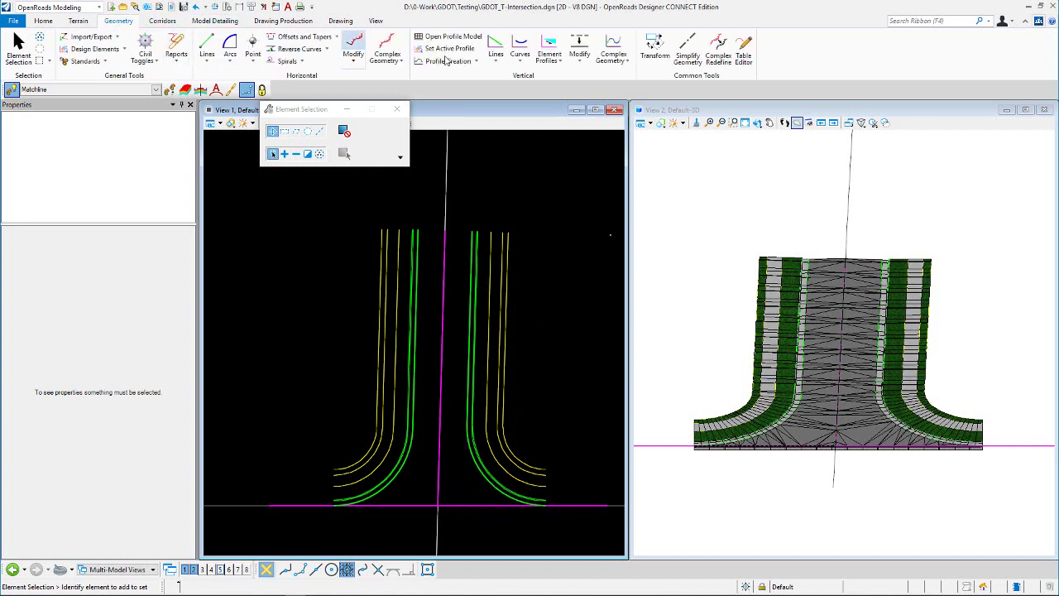
{"action": "left_click", "coordinate": [475, 63]}
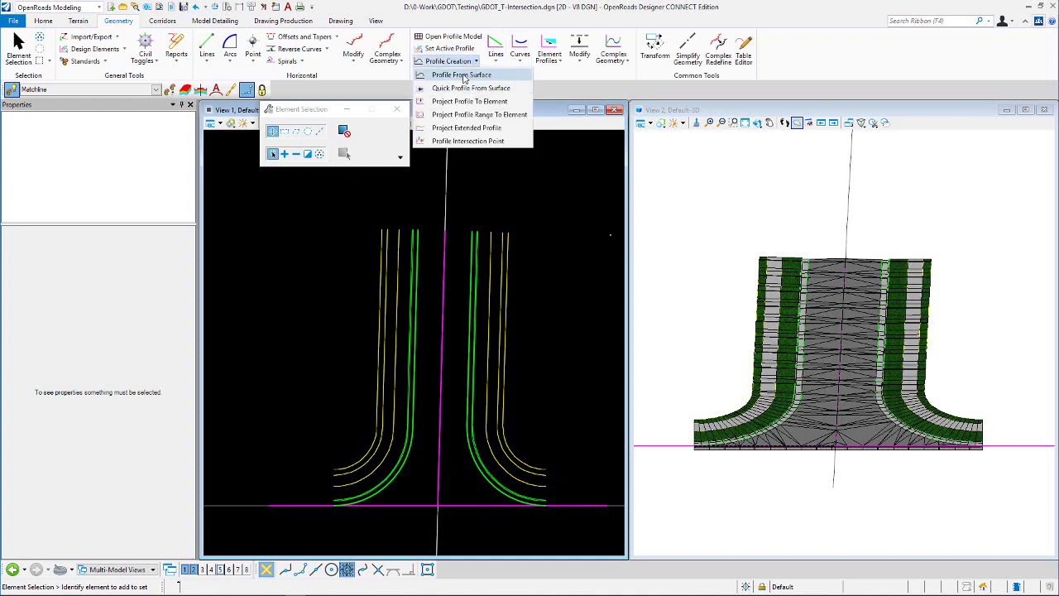
{"action": "left_click", "coordinate": [558, 87]}
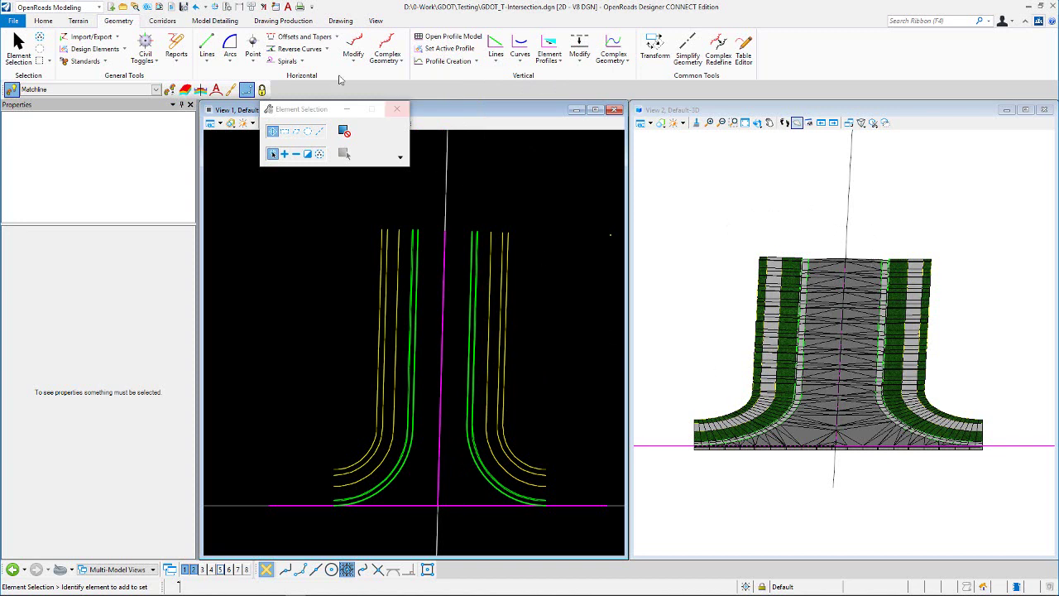
{"action": "left_click", "coordinate": [80, 21]}
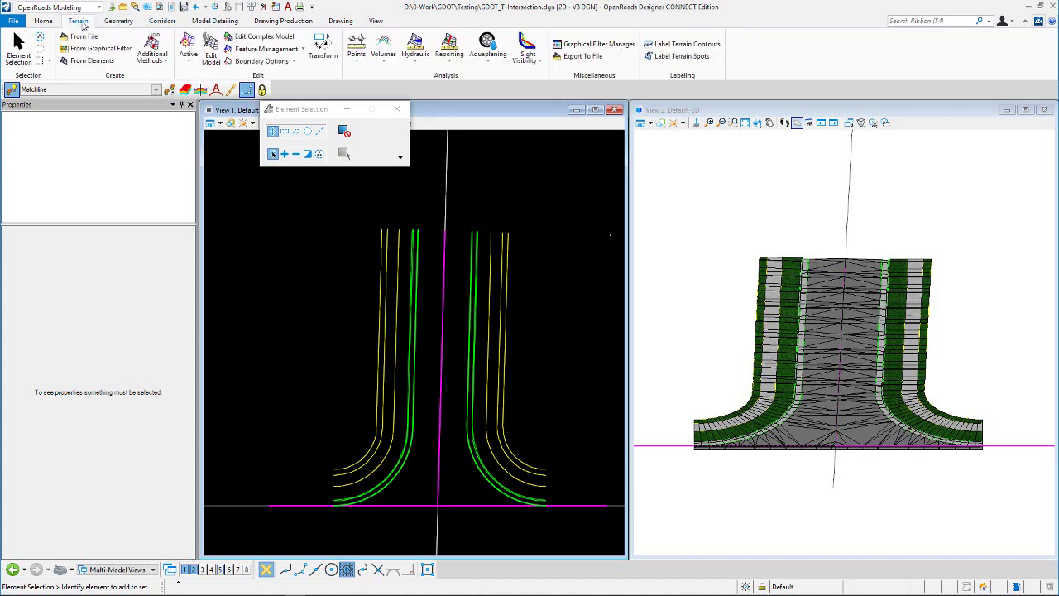
{"action": "left_click", "coordinate": [303, 50]}
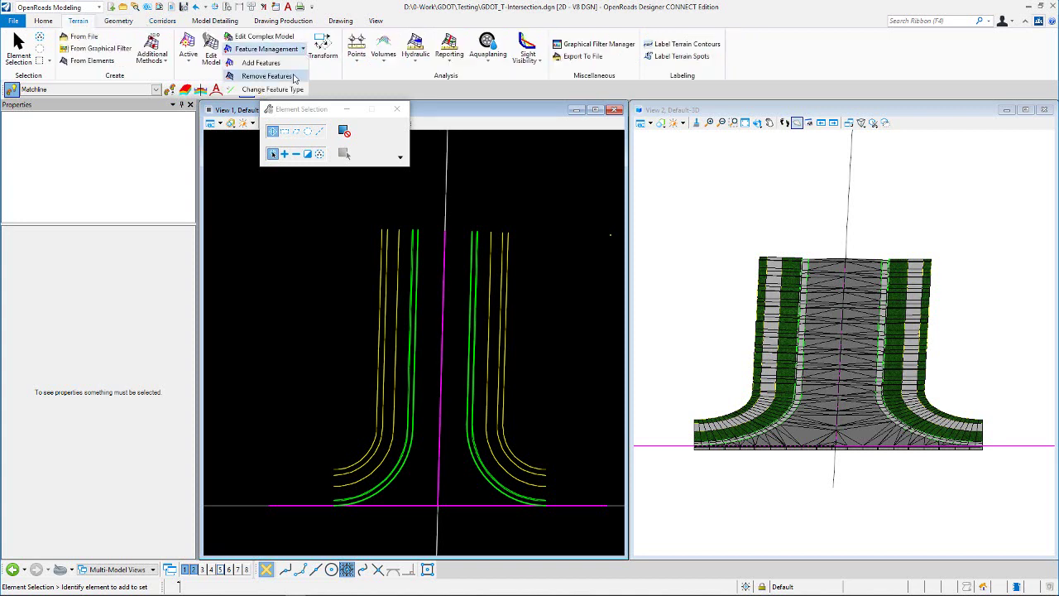
{"action": "left_click", "coordinate": [286, 64]}
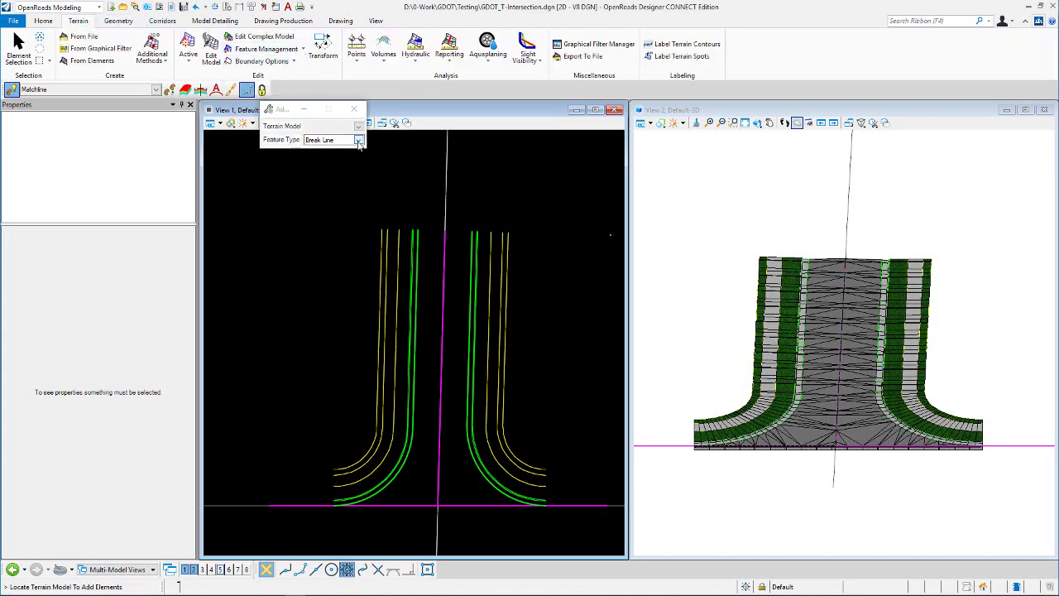
{"action": "left_click", "coordinate": [357, 140]}
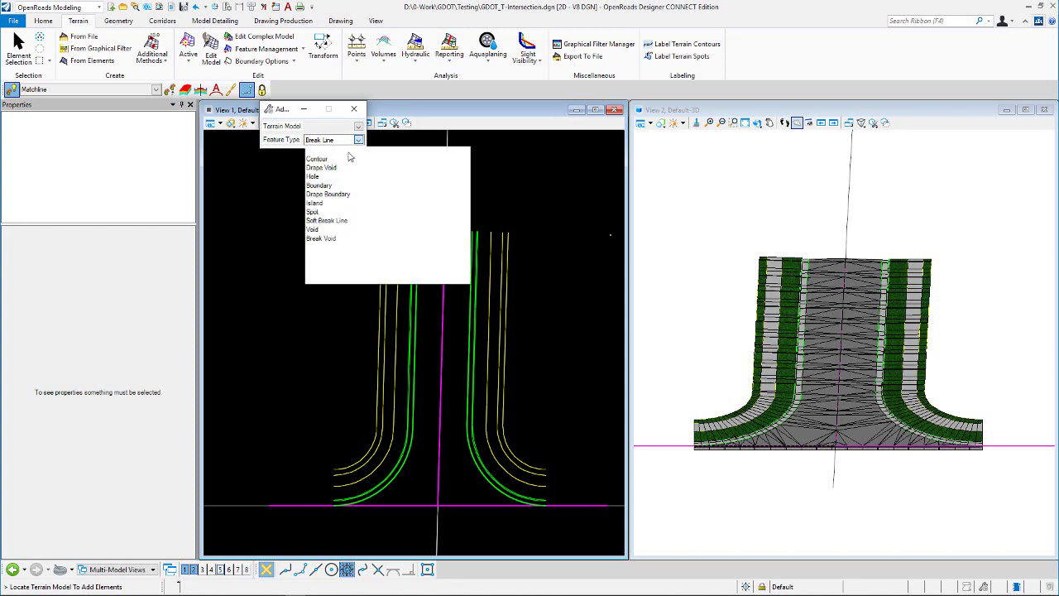
{"action": "left_click", "coordinate": [314, 230]}
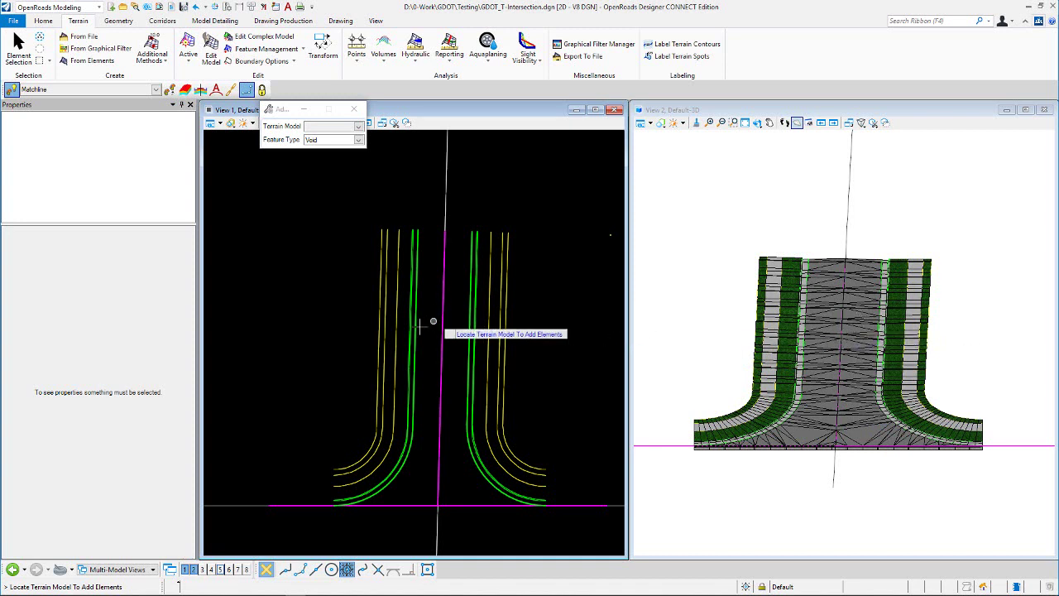
{"action": "scroll", "coordinate": [422, 364], "scroll_direction": "down", "scroll_amount": 3}
{"action": "scroll", "coordinate": [418, 359], "scroll_direction": "down", "scroll_amount": 2}
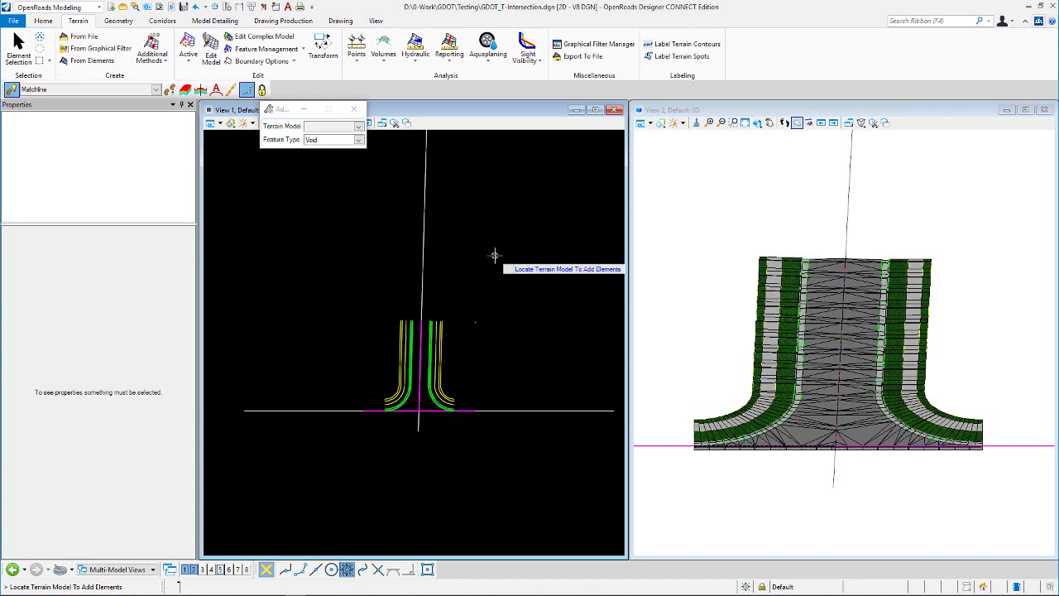
{"action": "scroll", "coordinate": [464, 362], "scroll_direction": "down", "scroll_amount": 2}
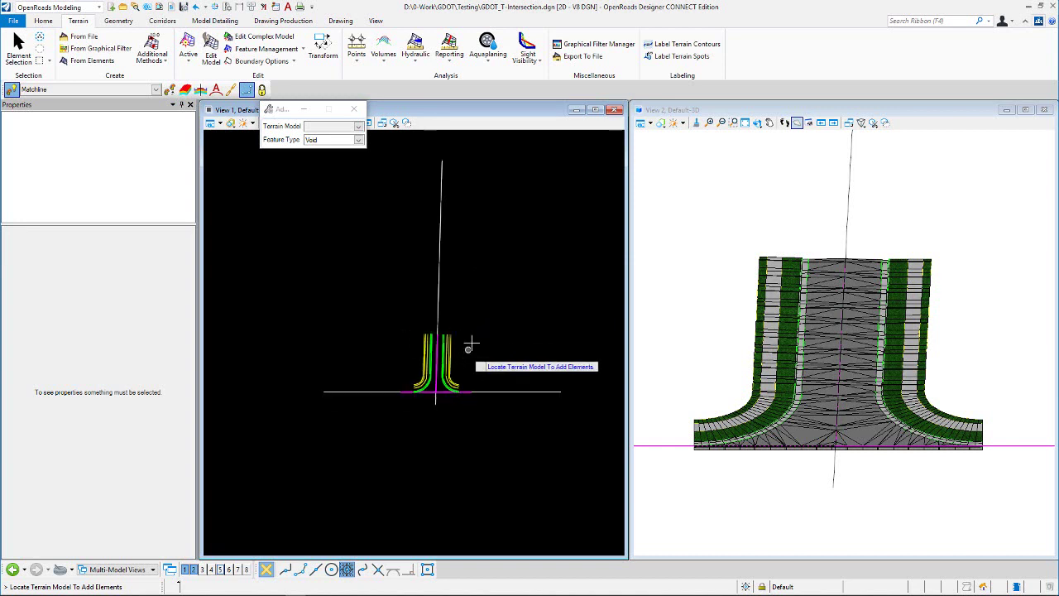
{"action": "scroll", "coordinate": [405, 330], "scroll_direction": "up", "scroll_amount": 1}
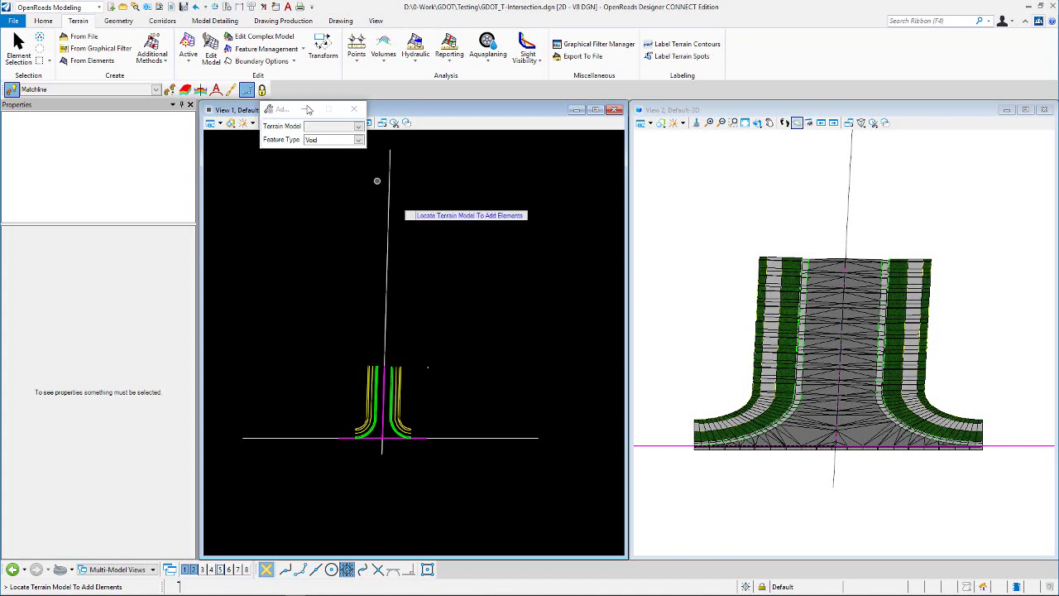
- Start a civil cell with the default name, referencing the horizontal main road line, the side road centerline and the property point to the east
{"action": "left_click", "coordinate": [215, 20]}
{"action": "left_click", "coordinate": [105, 43]}
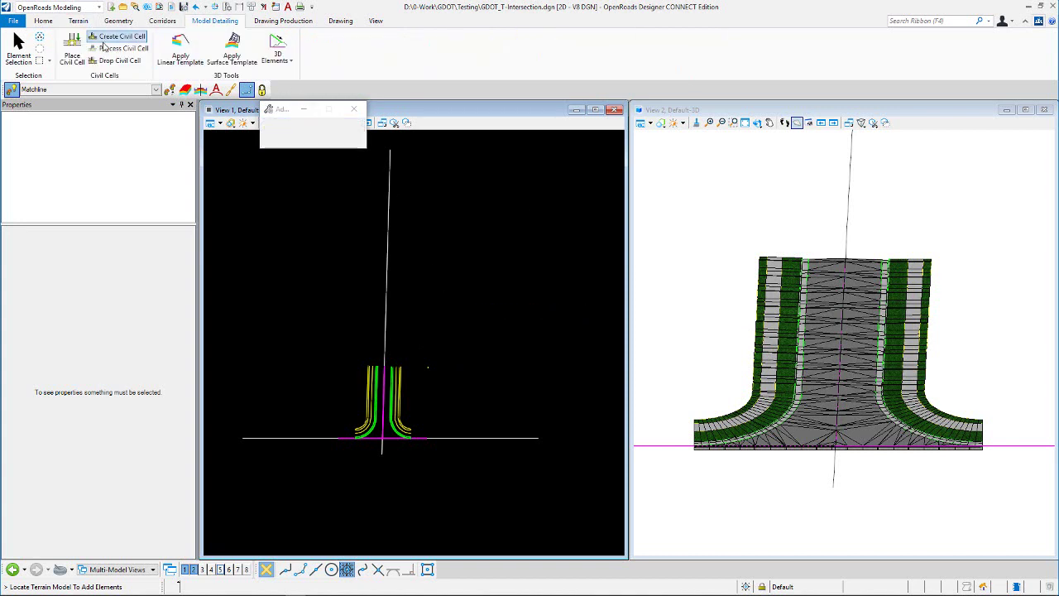
{"action": "left_click_drag", "start_coordinate": [313, 112], "coordinate": [561, 150]}
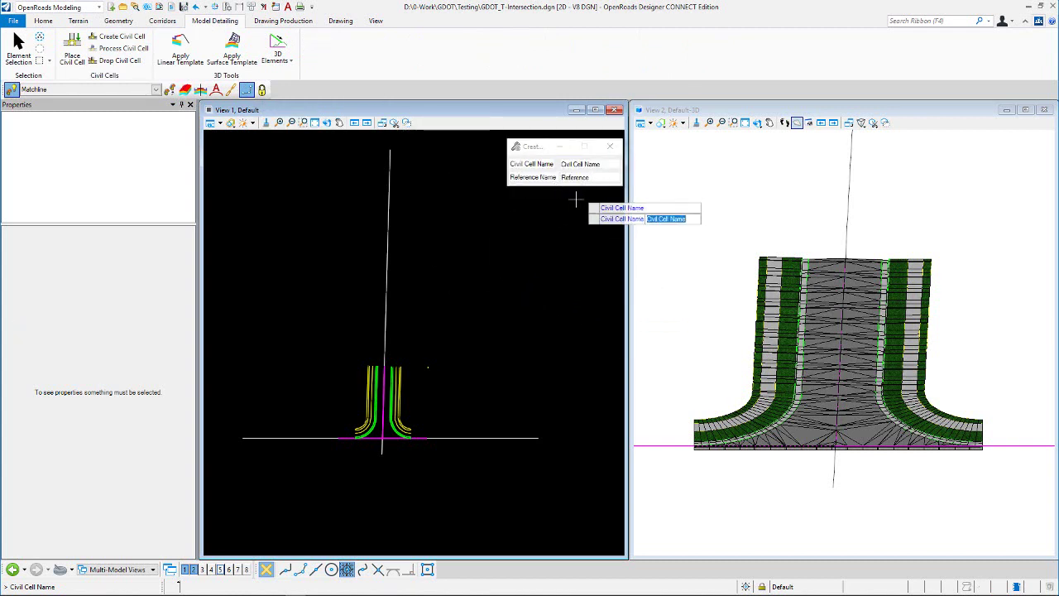
{"action": "left_click", "coordinate": [493, 217]}
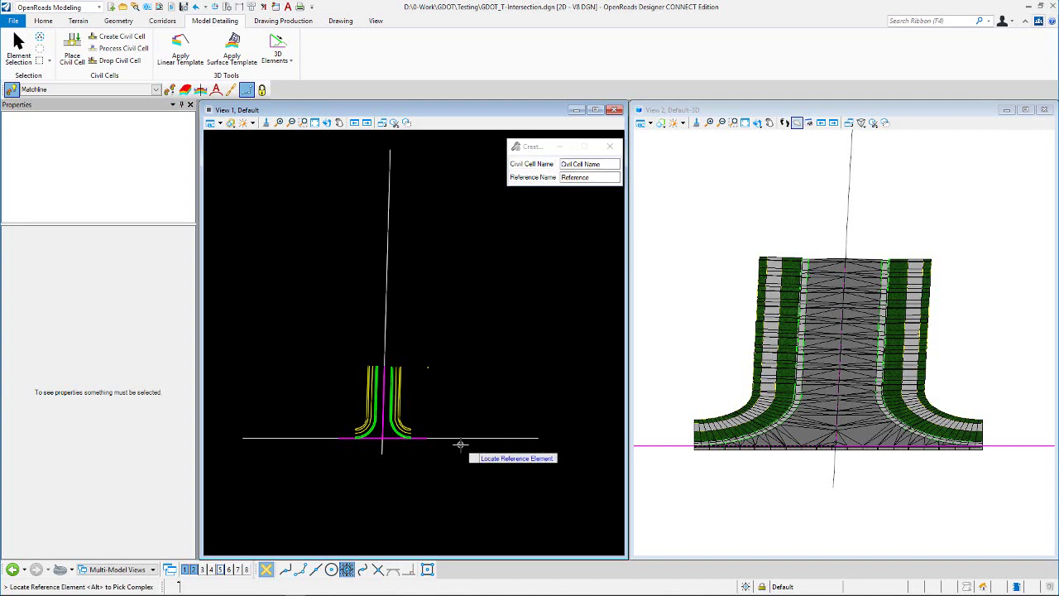
{"action": "left_click", "coordinate": [381, 315]}
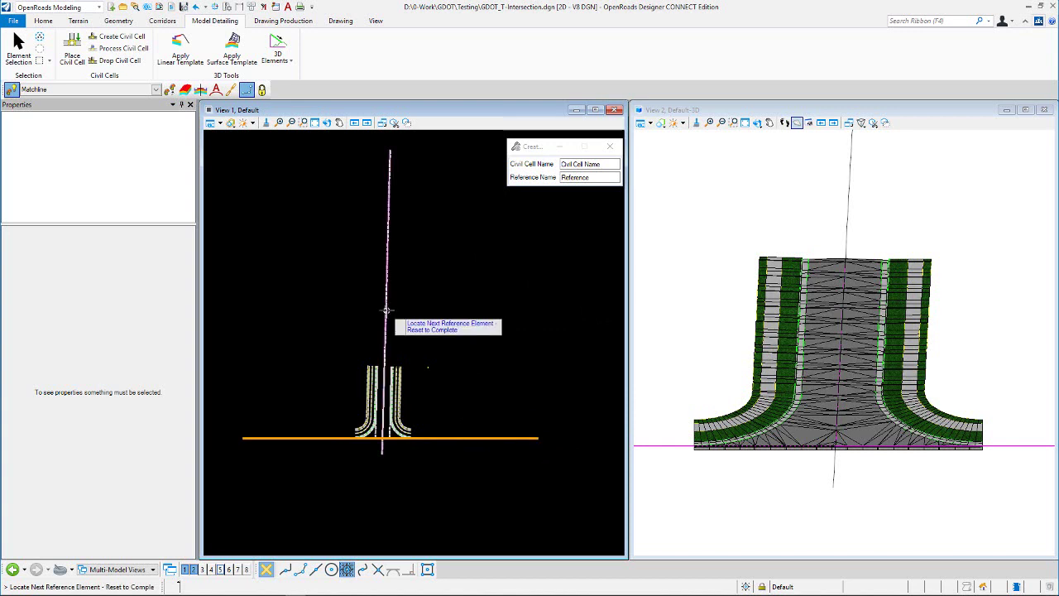
{"action": "left_click", "coordinate": [374, 304]}
{"action": "left_click", "coordinate": [428, 367]}
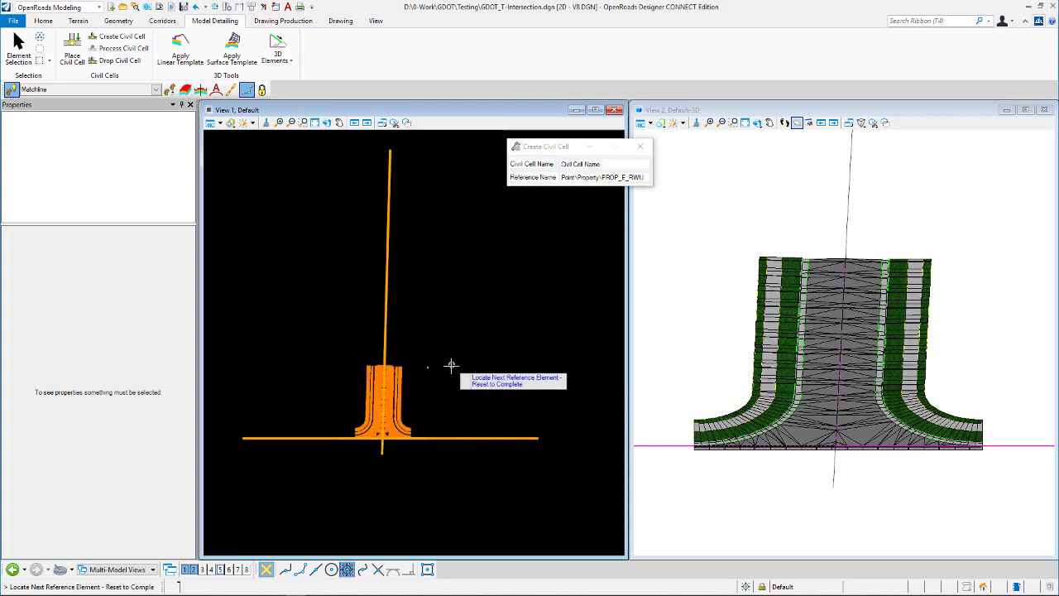
- Complete the civil cell's reference selection and add no optional elements
{"action": "scroll", "coordinate": [408, 402], "scroll_direction": "up", "scroll_amount": 4}
{"action": "left_click", "coordinate": [415, 371]}
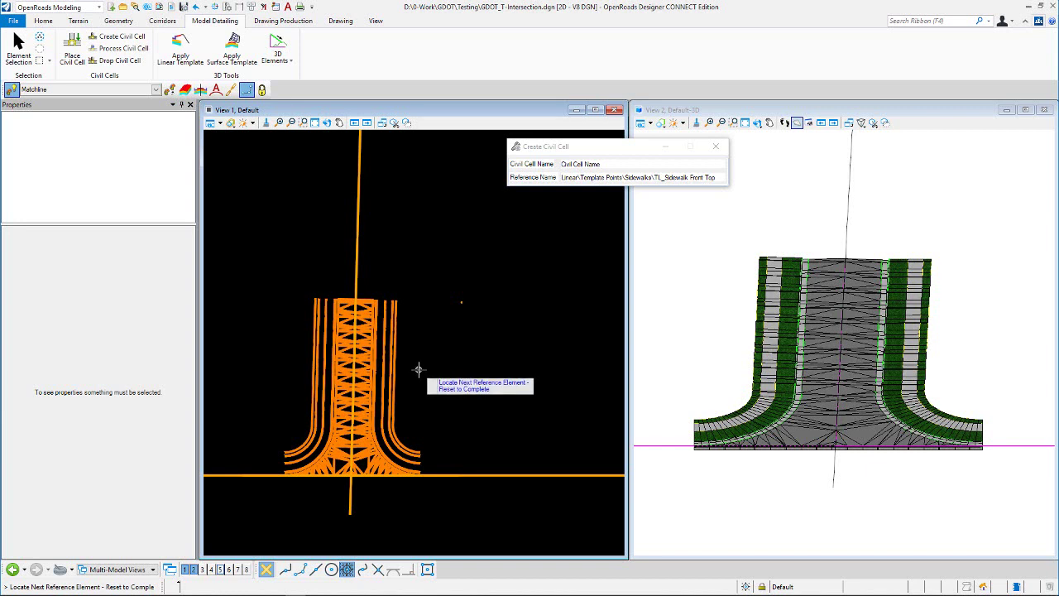
{"action": "right_click", "coordinate": [418, 369]}
{"action": "right_click", "coordinate": [494, 310]}
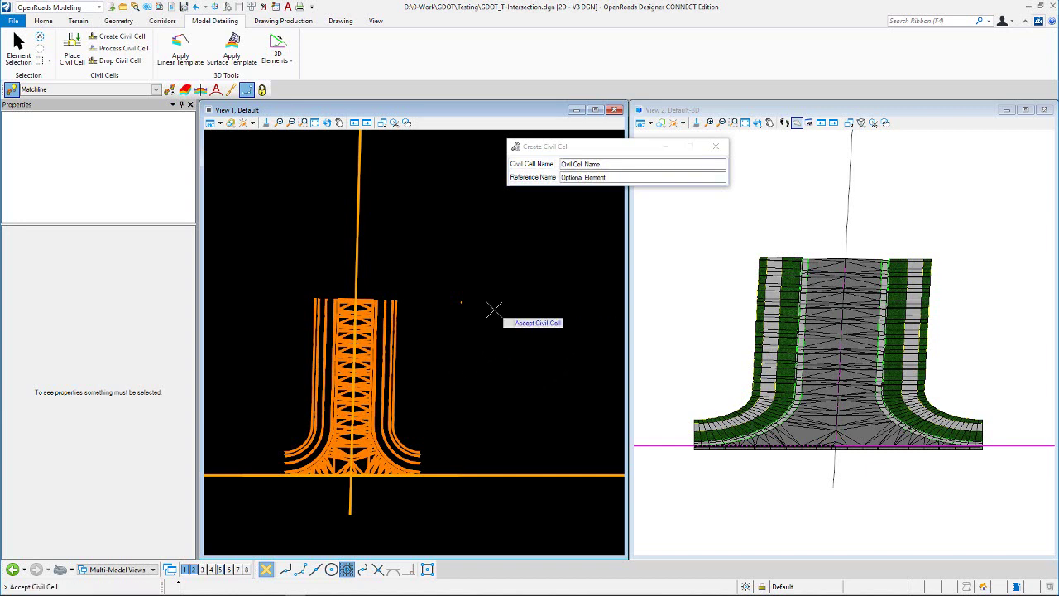
- Accept the T-intersection civil cell under its default name
{"action": "left_click", "coordinate": [494, 310]}
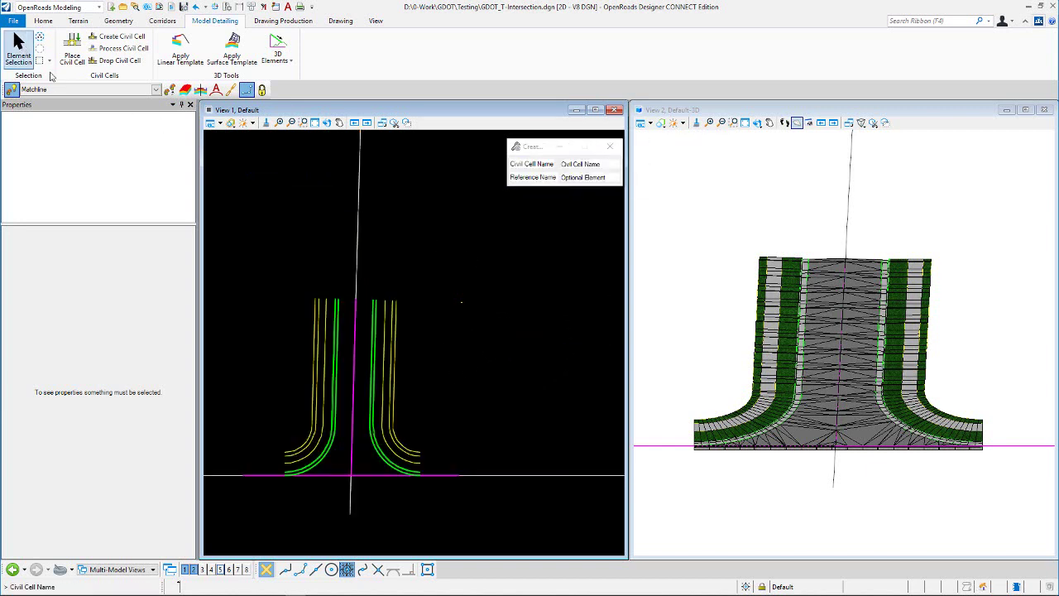
- Select the side road centerline control line and try to adjust its start station where it meets the main road line
{"action": "left_click", "coordinate": [355, 403]}
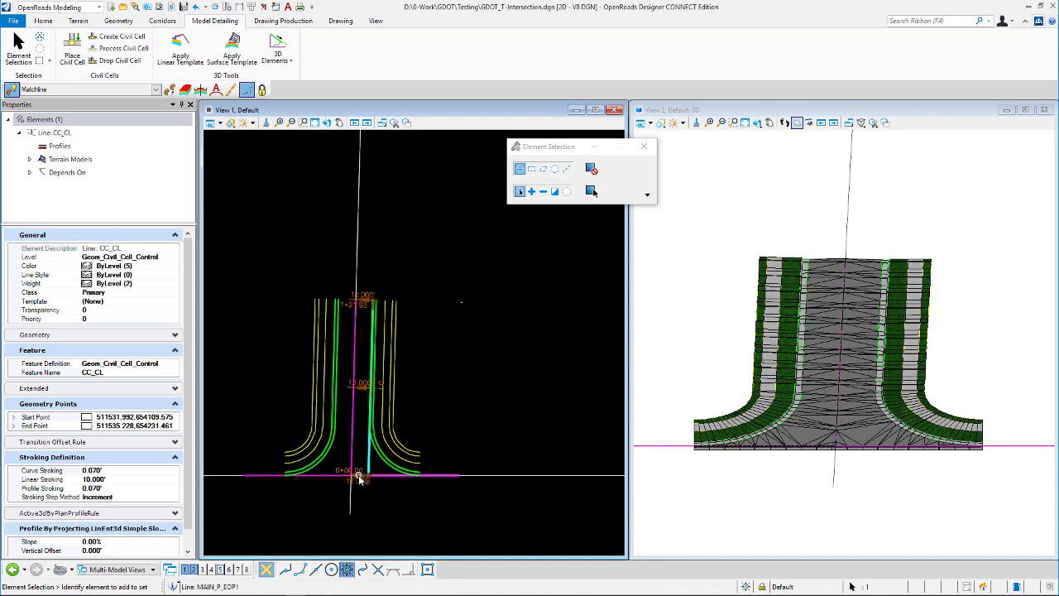
{"action": "left_click", "coordinate": [359, 477]}
{"action": "left_click", "coordinate": [468, 394]}
{"action": "scroll", "coordinate": [360, 478], "scroll_direction": "up", "scroll_amount": 4}
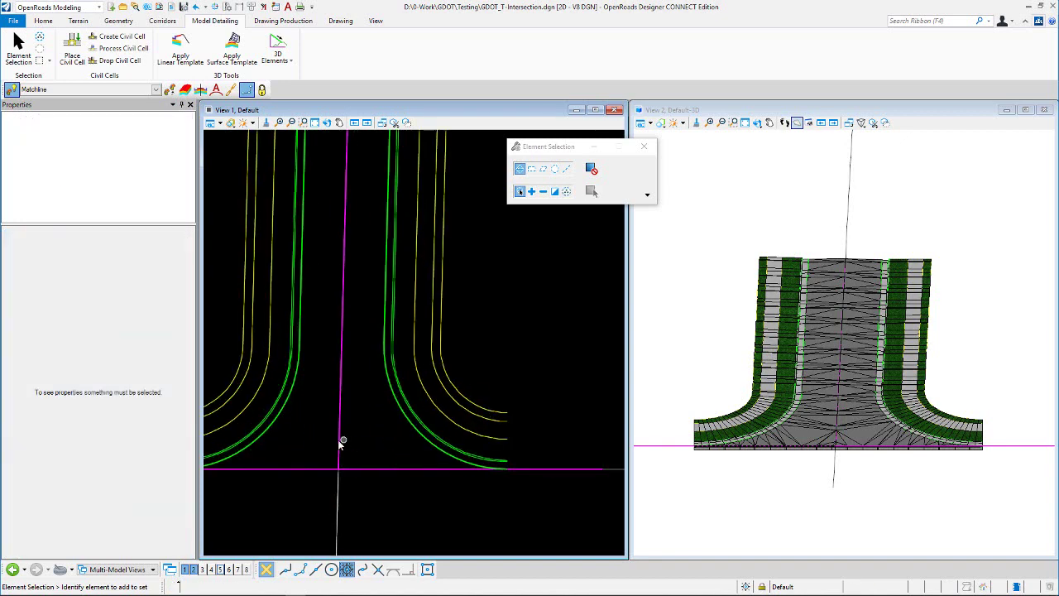
{"action": "left_click", "coordinate": [342, 445]}
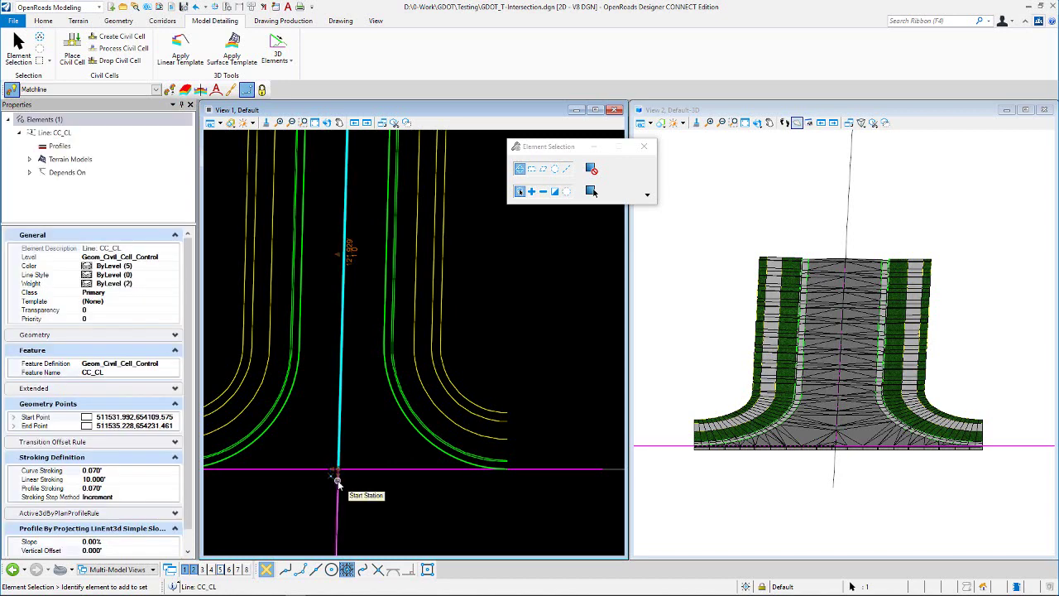
{"action": "left_click", "coordinate": [338, 481]}
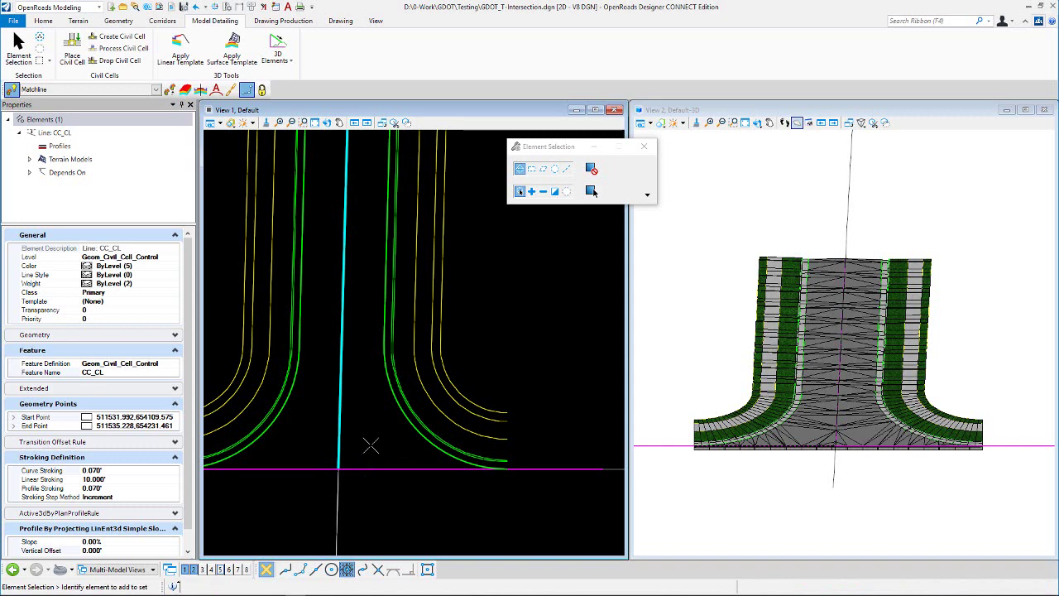
{"action": "left_click", "coordinate": [366, 450]}
{"action": "scroll", "coordinate": [348, 488], "scroll_direction": "down", "scroll_amount": 3}
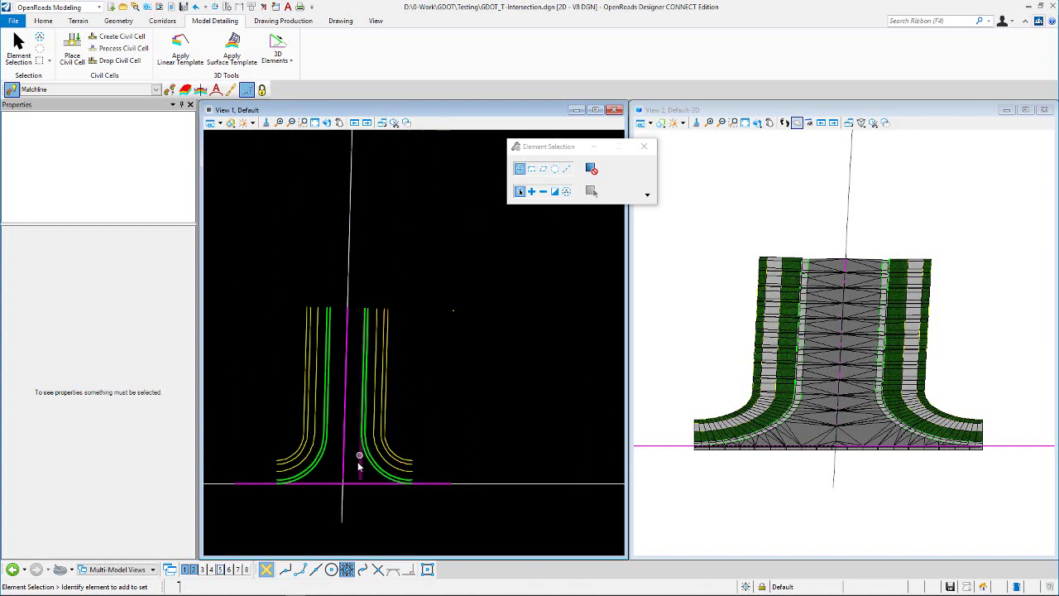
{"action": "left_click", "coordinate": [141, 36]}
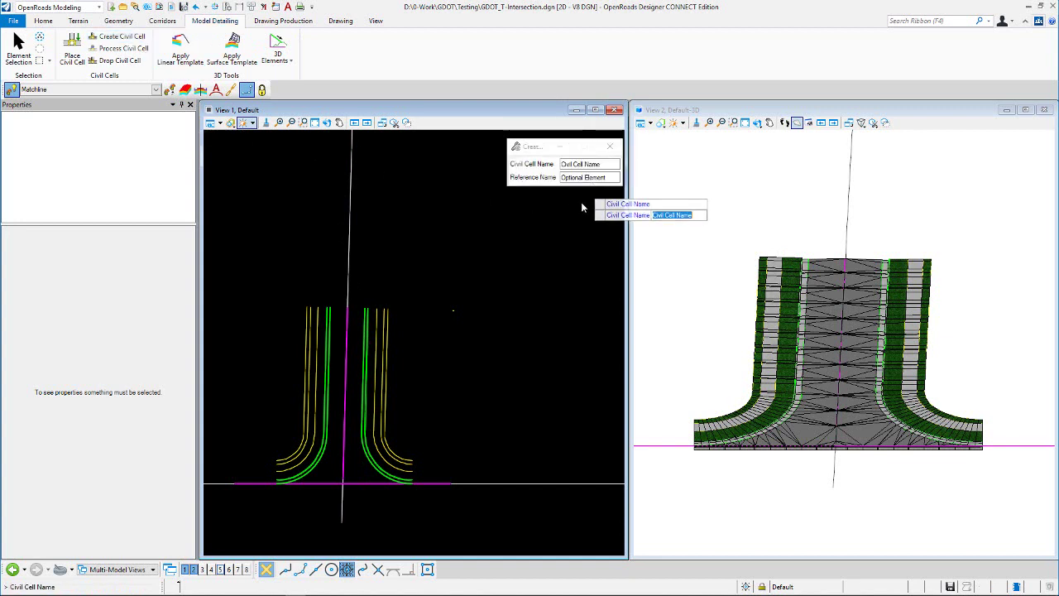
{"action": "key", "text": "Return"}
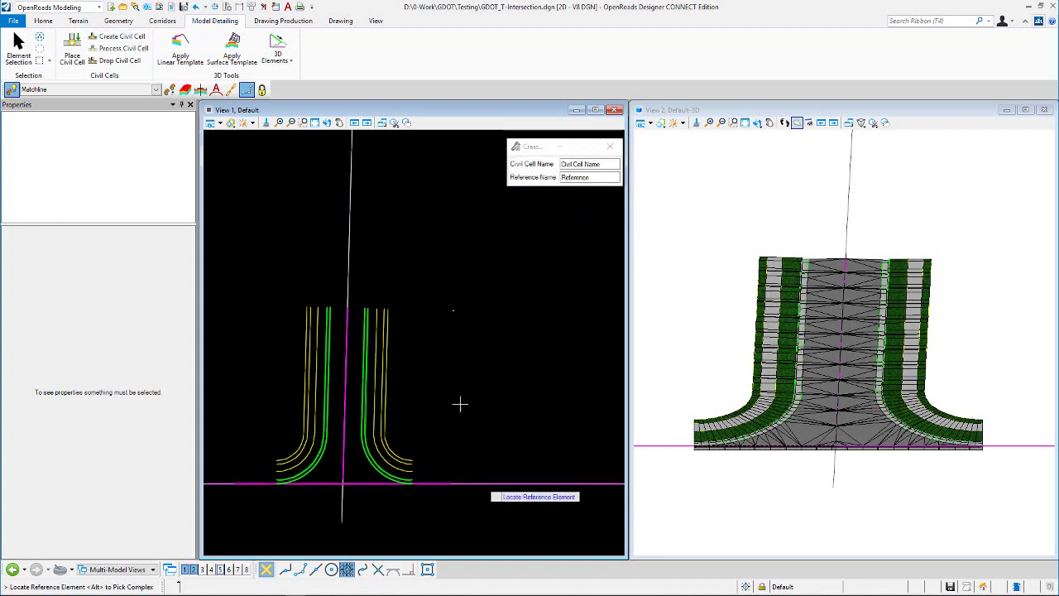
{"action": "left_click", "coordinate": [350, 276]}
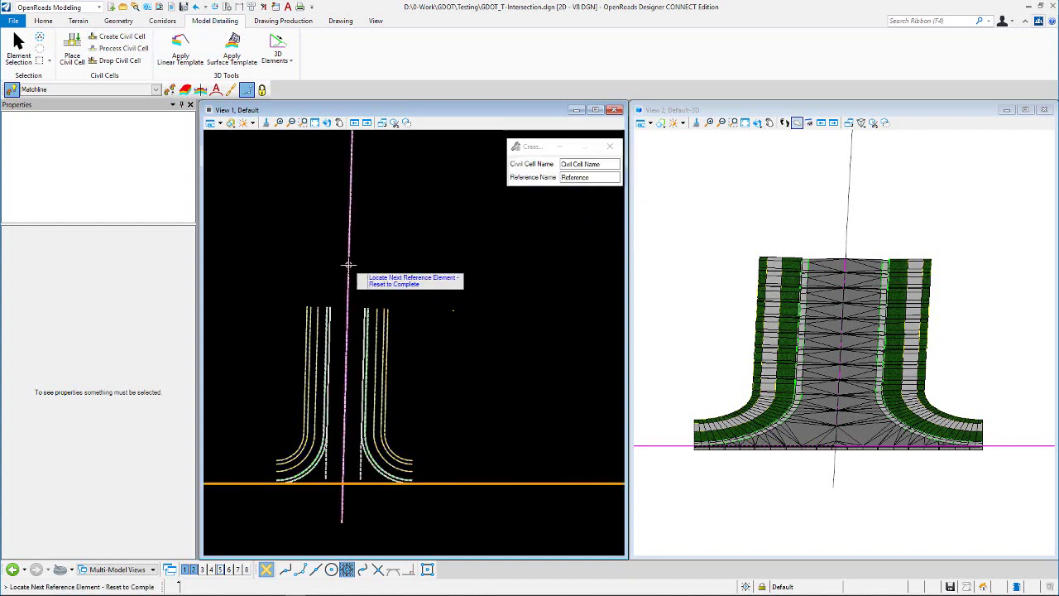
{"action": "left_click", "coordinate": [452, 311]}
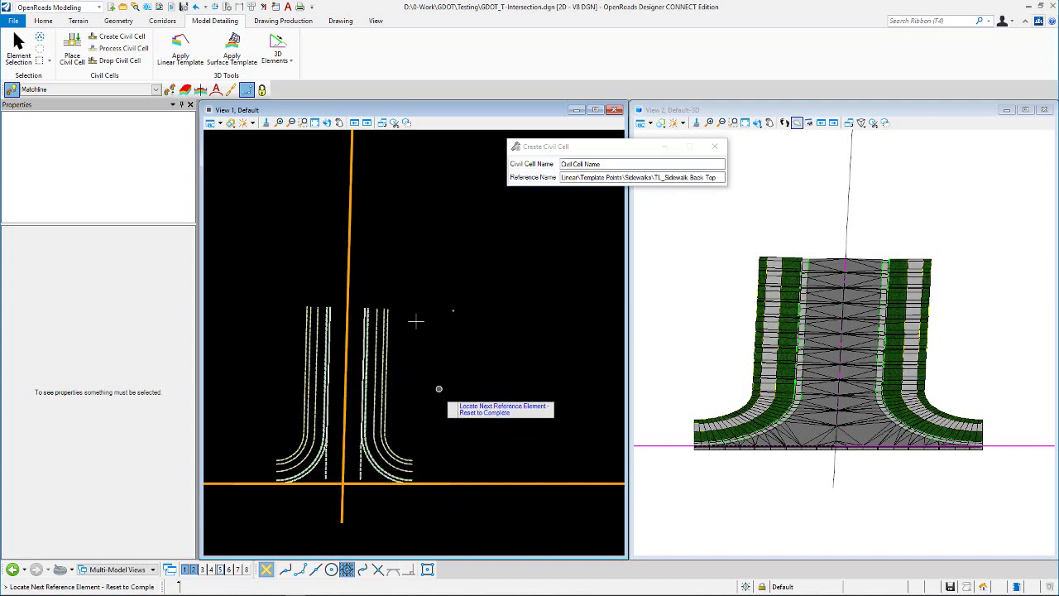
{"action": "left_click", "coordinate": [18, 43]}
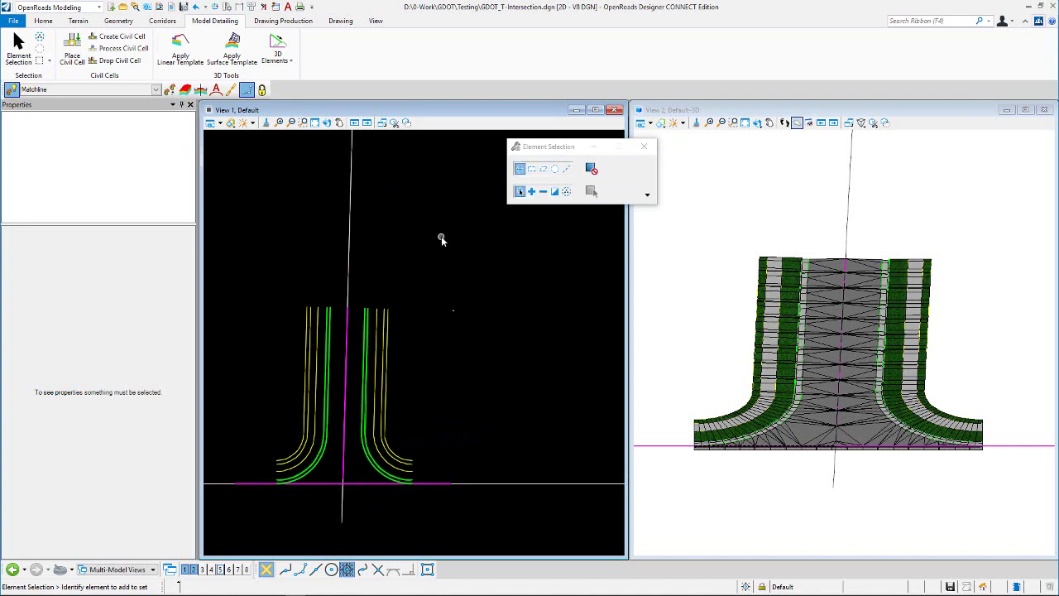
- Undo the last two changes and select the side road centerline control line to check its extent
{"action": "scroll", "coordinate": [348, 490], "scroll_direction": "up", "scroll_amount": 1}
{"action": "scroll", "coordinate": [348, 489], "scroll_direction": "up", "scroll_amount": 1}
{"action": "scroll", "coordinate": [378, 466], "scroll_direction": "down", "scroll_amount": 1}
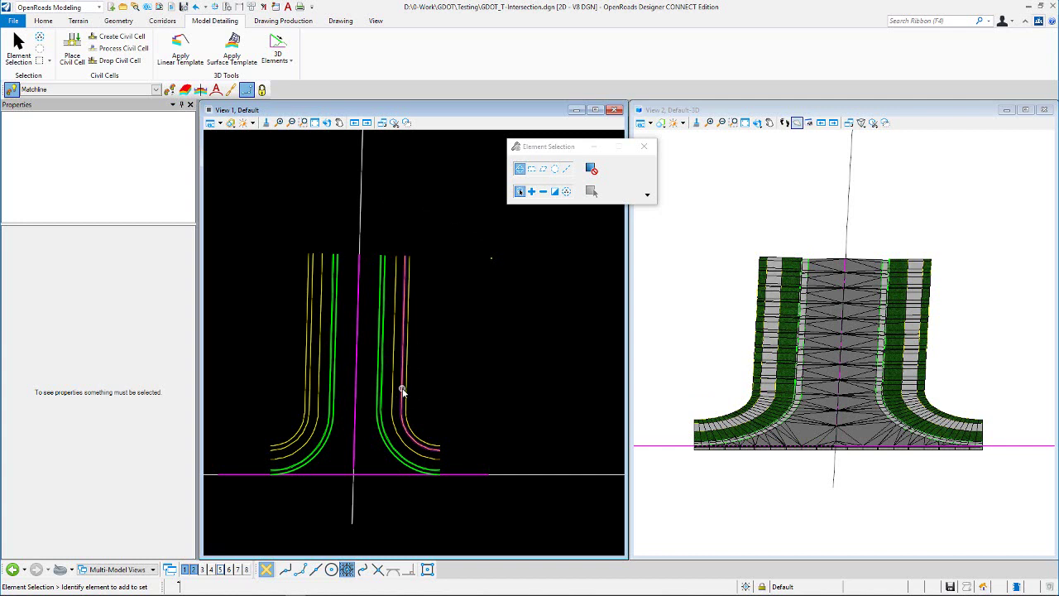
{"action": "left_click", "coordinate": [197, 8]}
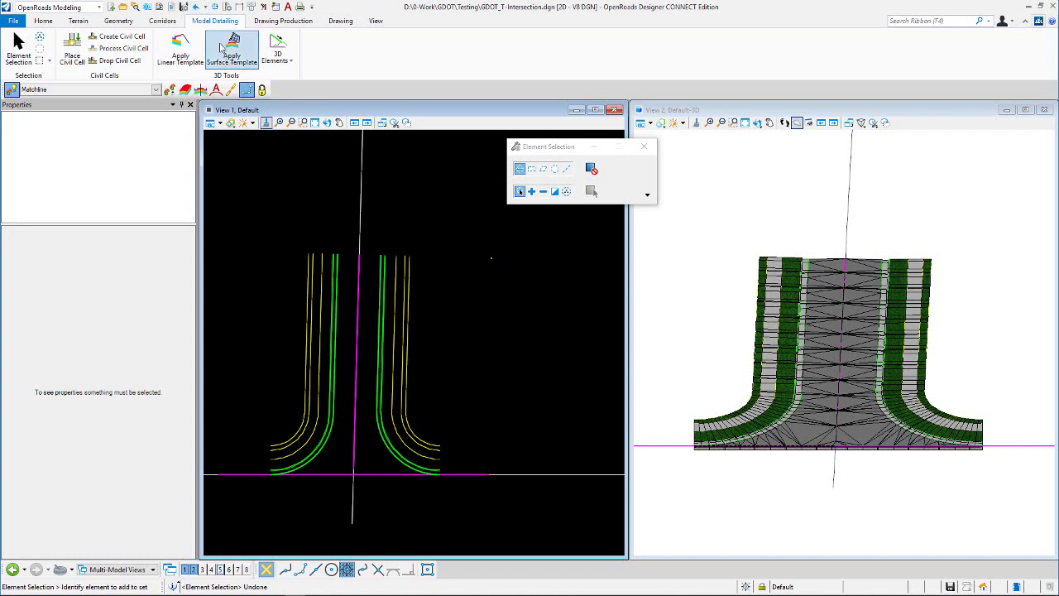
{"action": "left_click", "coordinate": [197, 8]}
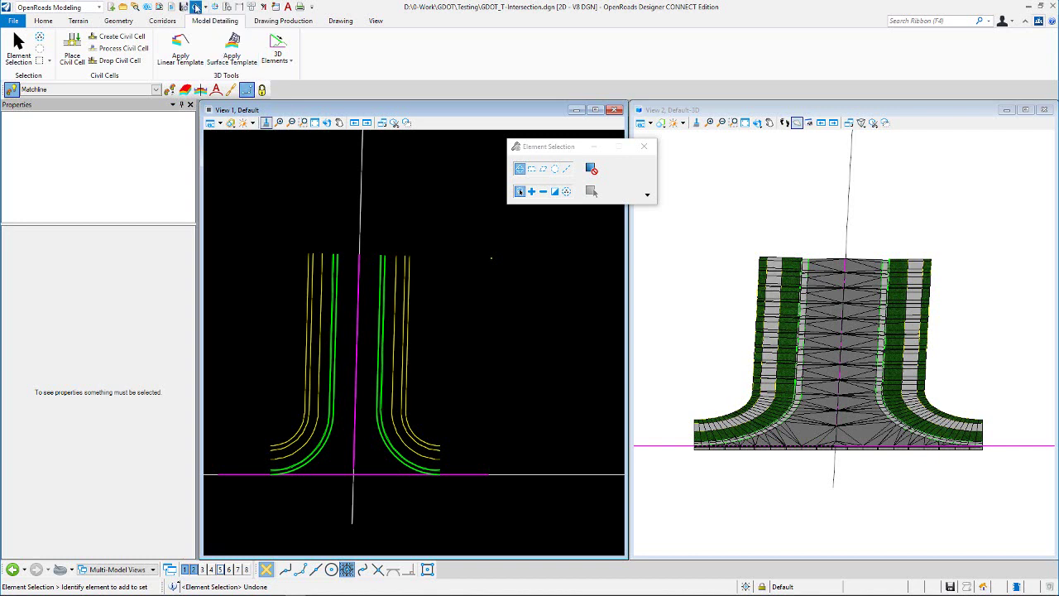
{"action": "left_click", "coordinate": [357, 400]}
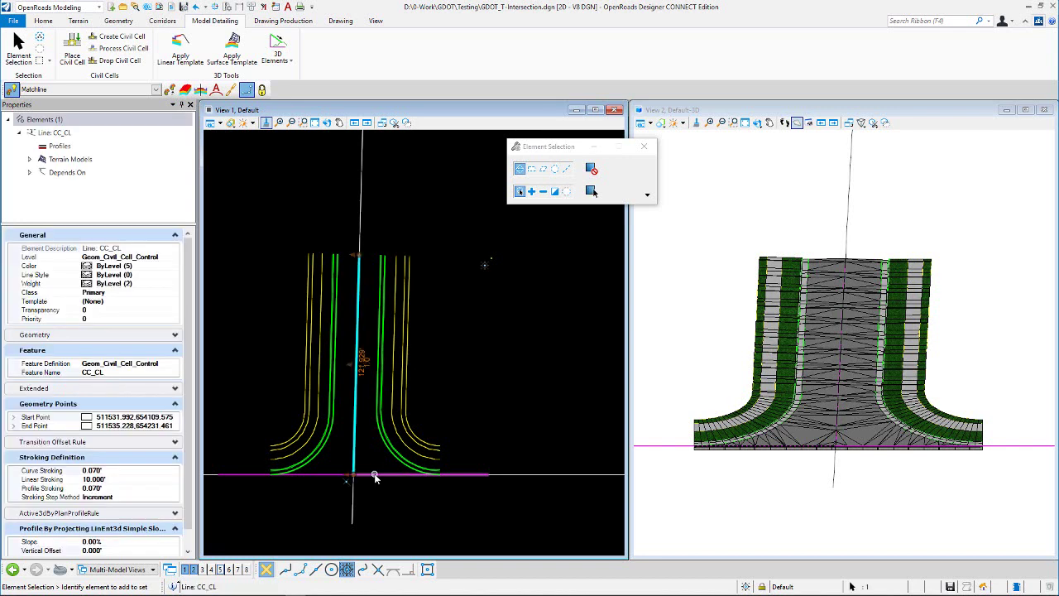
{"action": "left_click", "coordinate": [489, 376]}
- Start a new civil cell for the T-intersection and name it "My T"
{"action": "scroll", "coordinate": [486, 381], "scroll_direction": "down", "scroll_amount": 3}
{"action": "scroll", "coordinate": [383, 417], "scroll_direction": "down", "scroll_amount": 2}
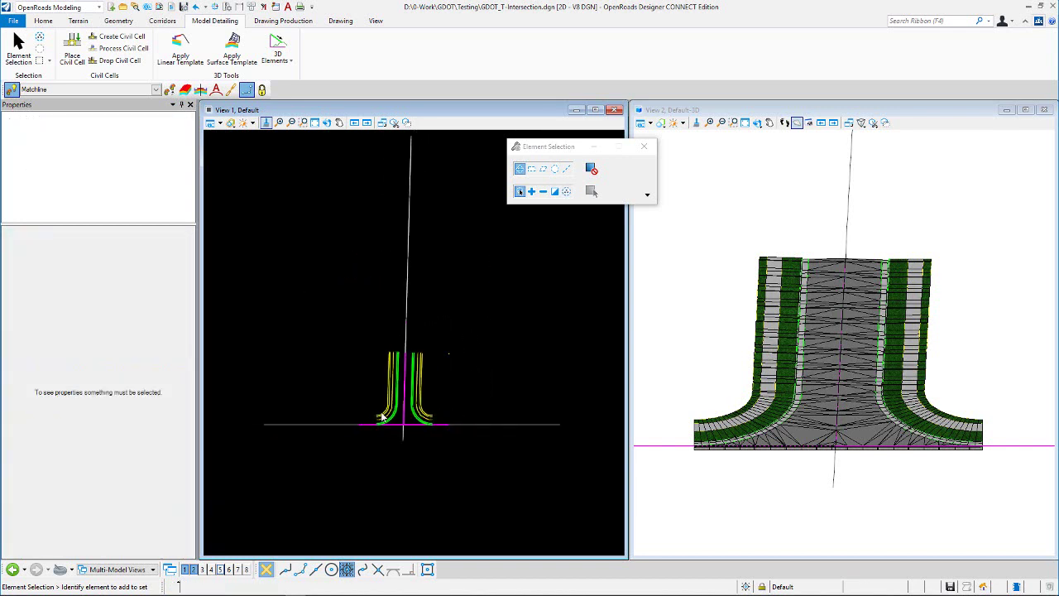
{"action": "left_click", "coordinate": [120, 36]}
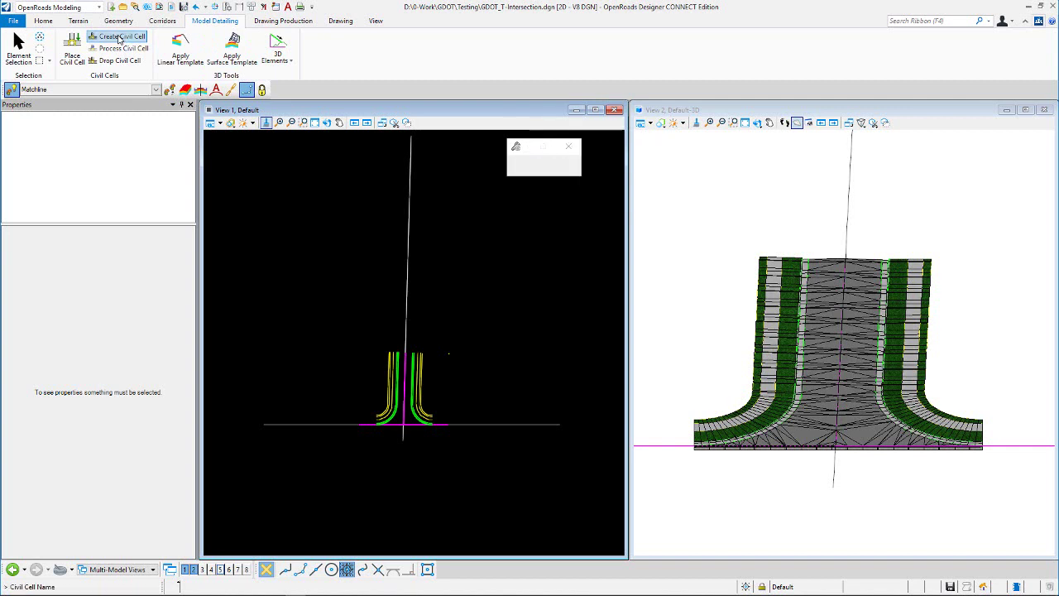
{"action": "left_click", "coordinate": [528, 158]}
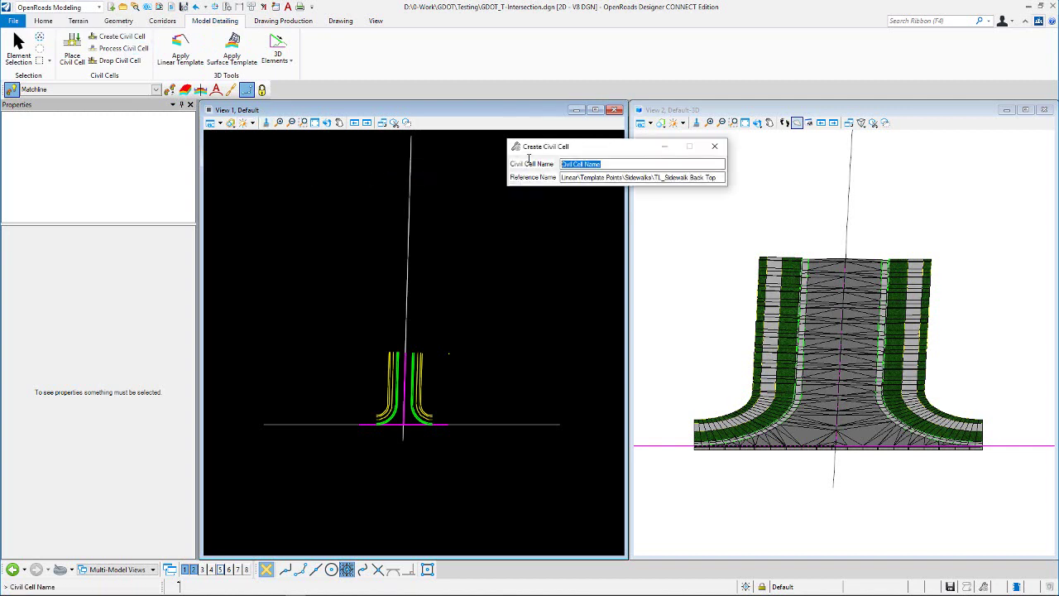
{"action": "type", "text": "My T"}
{"action": "key", "text": "Tab"}
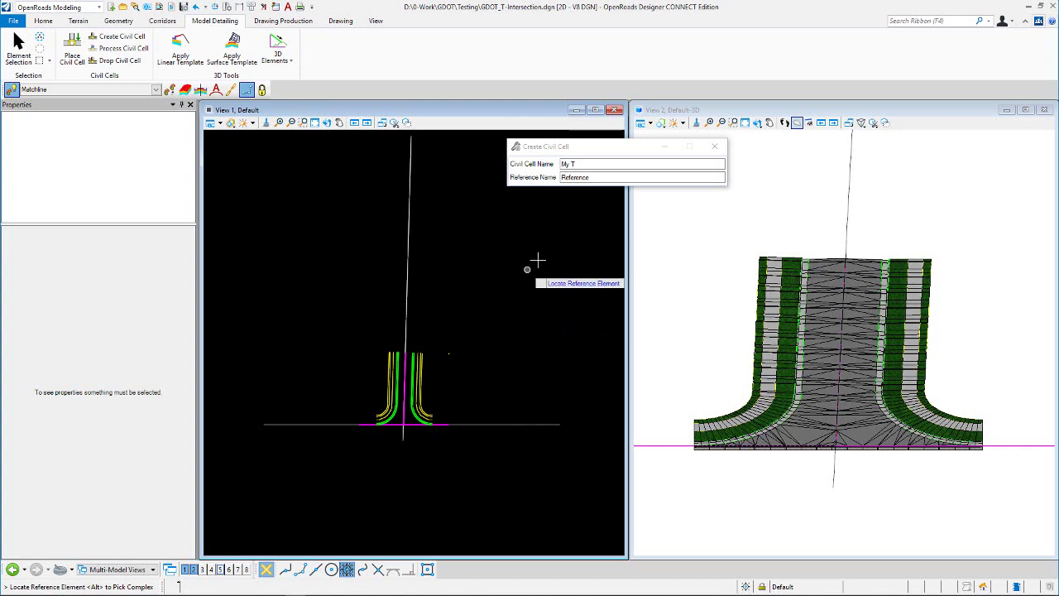
- Set the first reference name to "ML EOP (Profiled)" and pick the horizontal main road line as that reference
{"action": "double_click", "coordinate": [602, 177]}
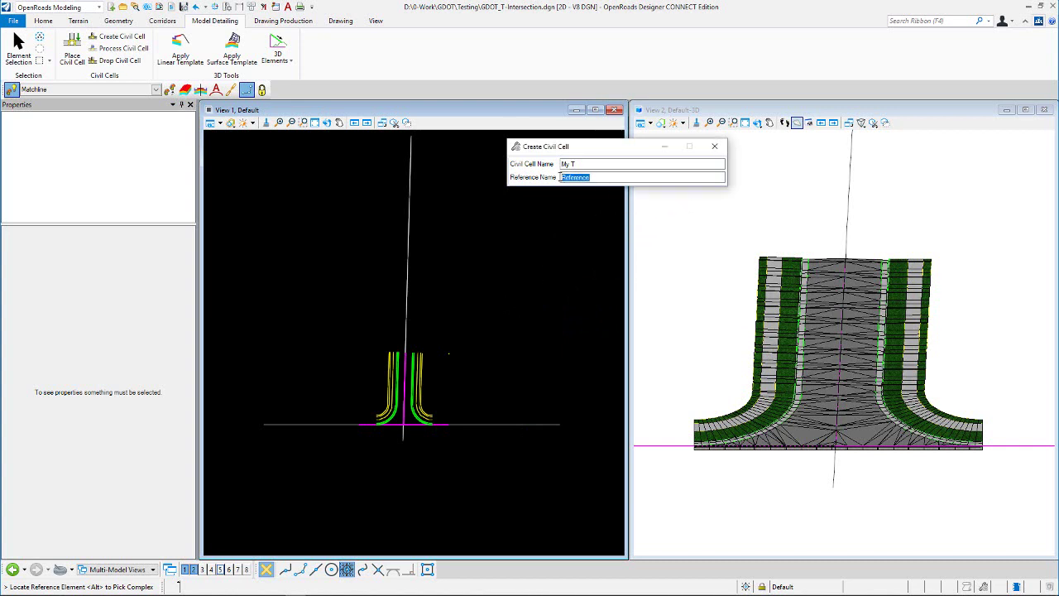
{"action": "type", "text": "ML EOP (Profiled"}
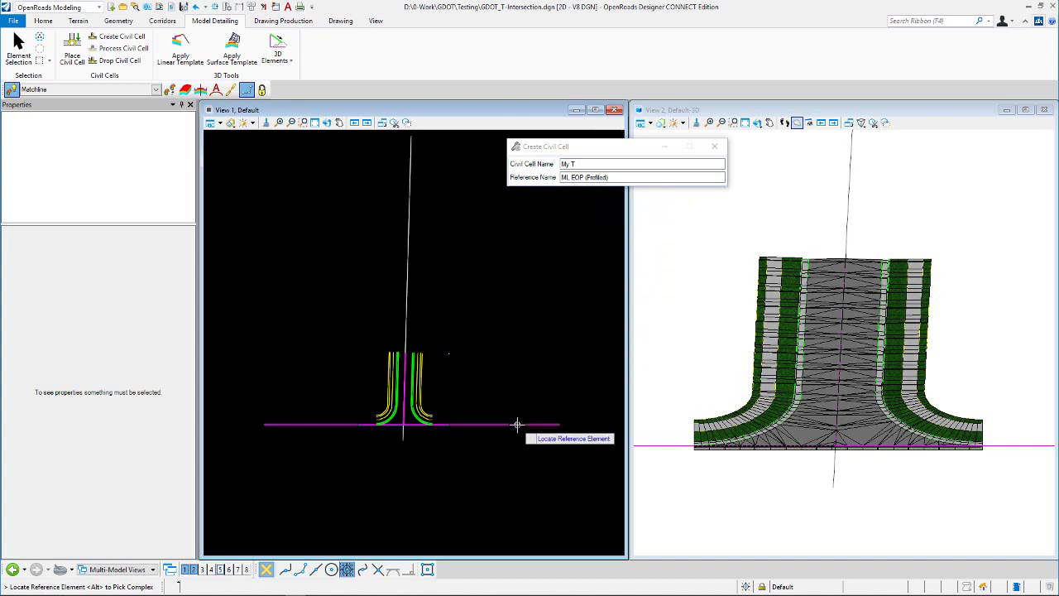
{"action": "left_click", "coordinate": [561, 334]}
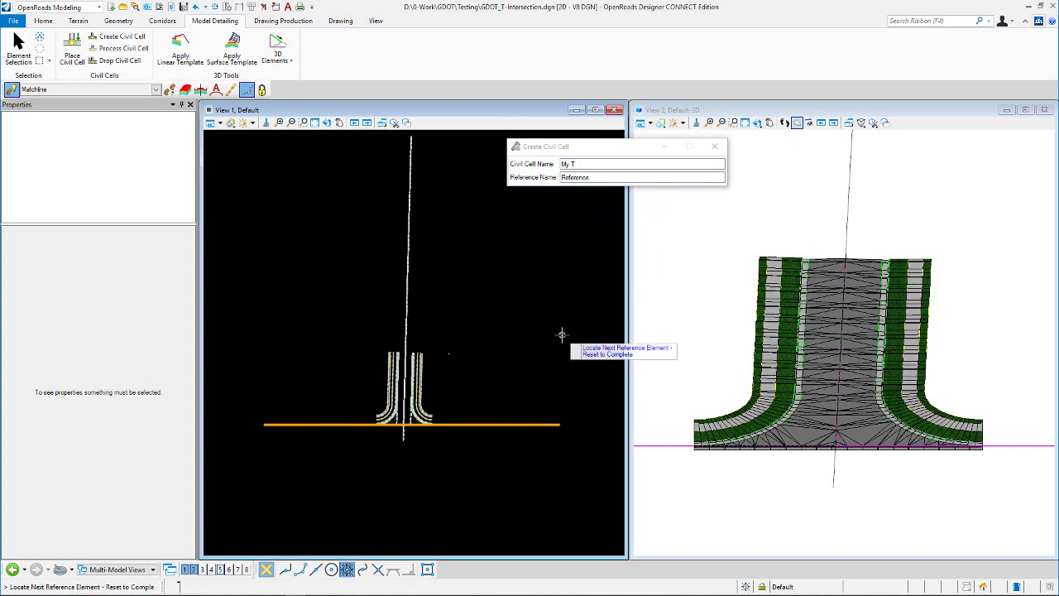
- Set the second reference name to "Secondary CL (Profiled 50' Min)" and pick the side road centerline as that reference
{"action": "left_click", "coordinate": [540, 181]}
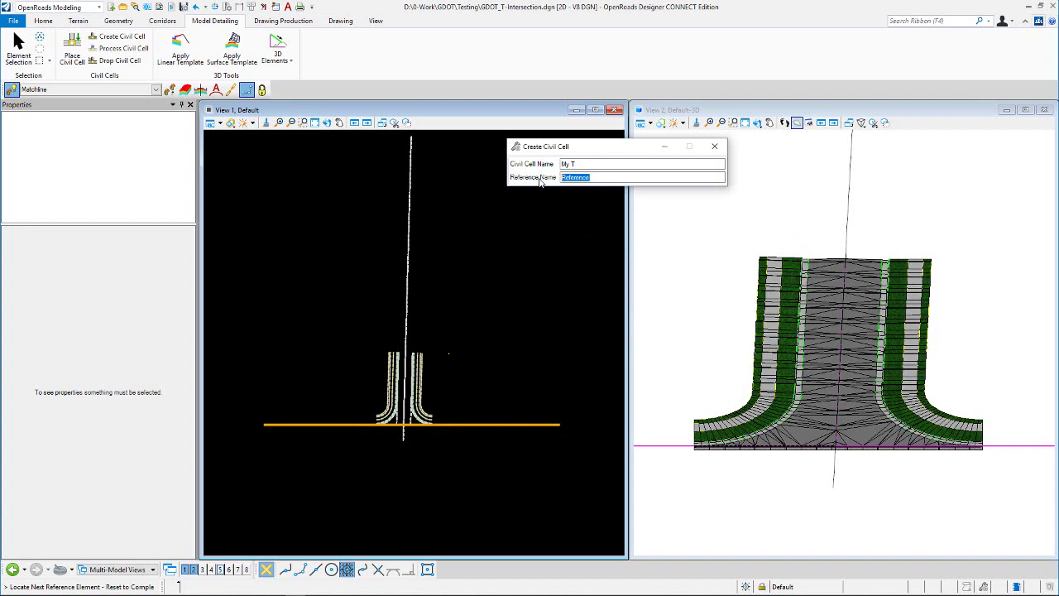
{"action": "type", "text": "Se"}
{"action": "key", "text": "BackSpace"}
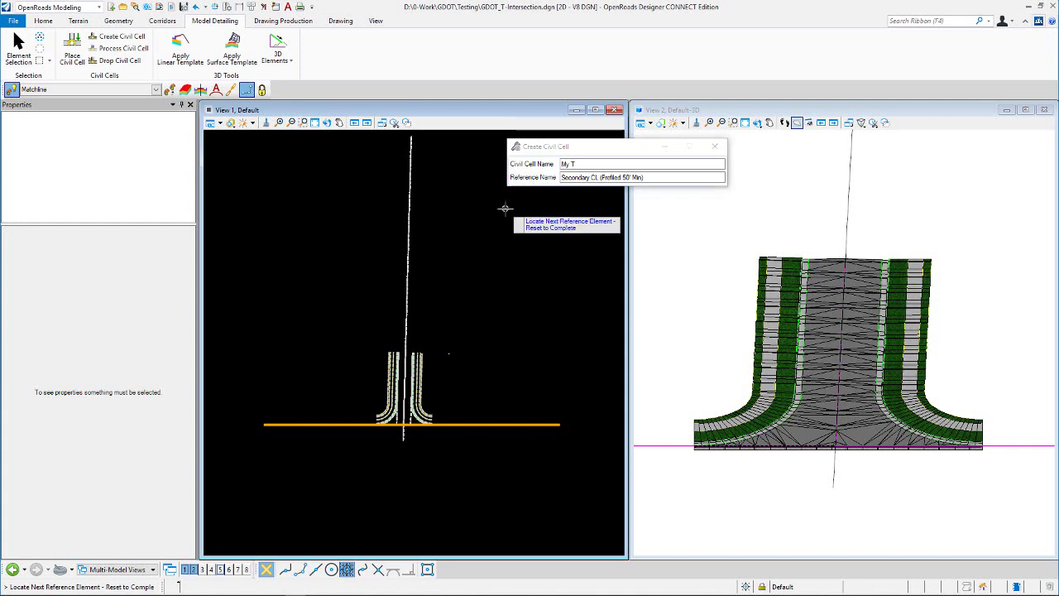
{"action": "left_click", "coordinate": [406, 258]}
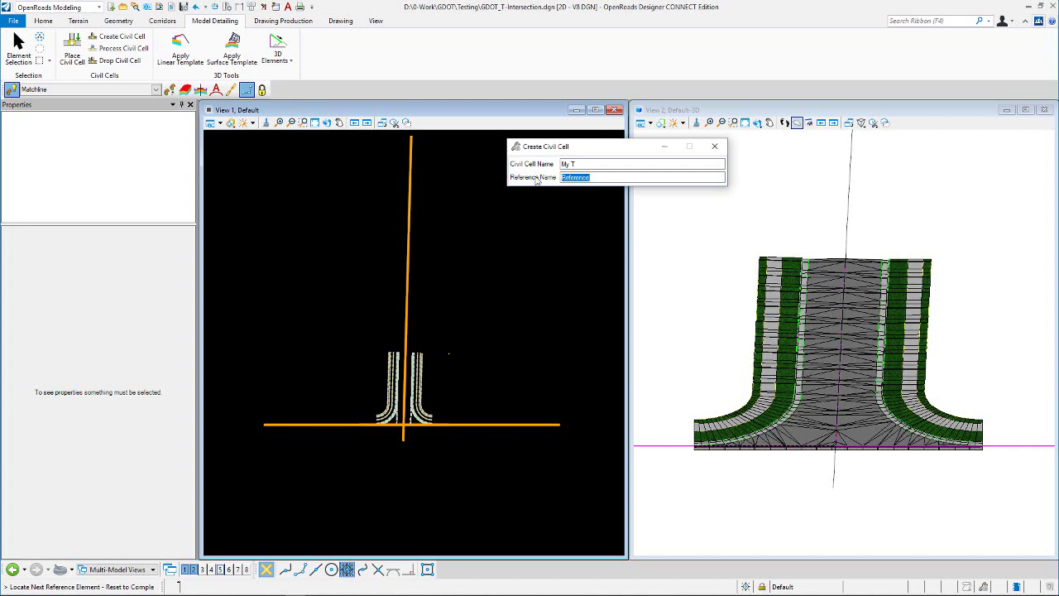
- Set the third reference name to "Data Point for Sec Rd Length Ctrl (50' Min from ML EOP)" and pick the point east of the side road
{"action": "type", "text": "D"}
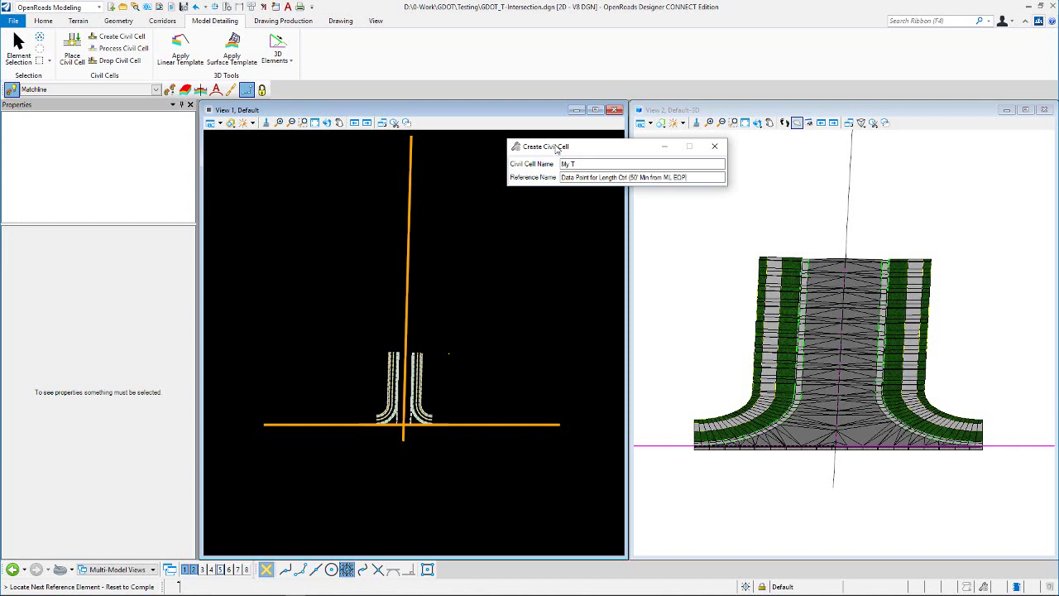
{"action": "key", "text": "Tab"}
{"action": "left_click", "coordinate": [601, 178]}
{"action": "type", "text": "Sec Rd Length"}
{"action": "key", "text": "Tab"}
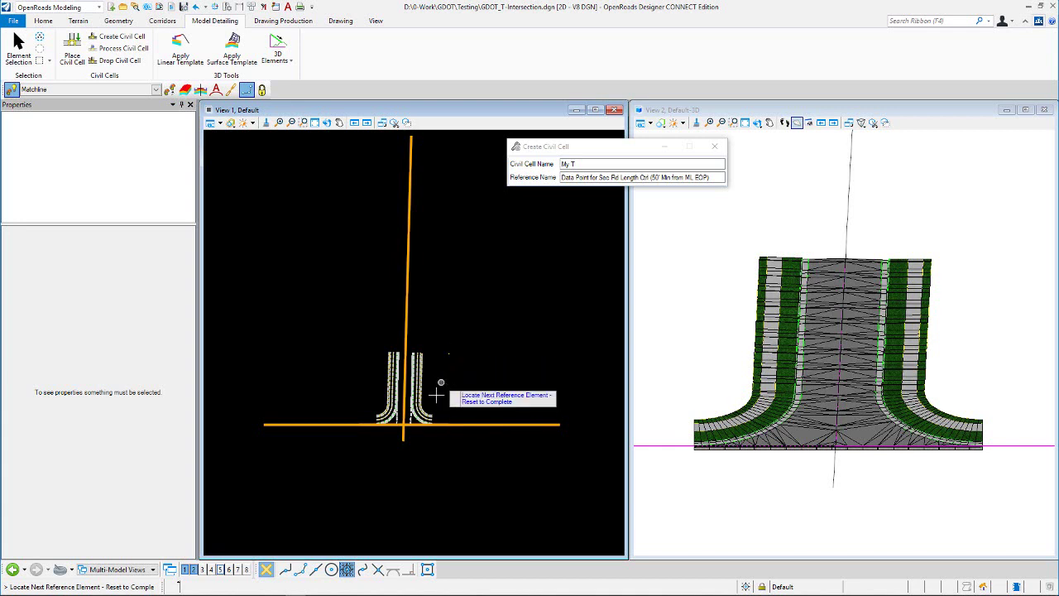
{"action": "scroll", "coordinate": [433, 398], "scroll_direction": "up", "scroll_amount": 3}
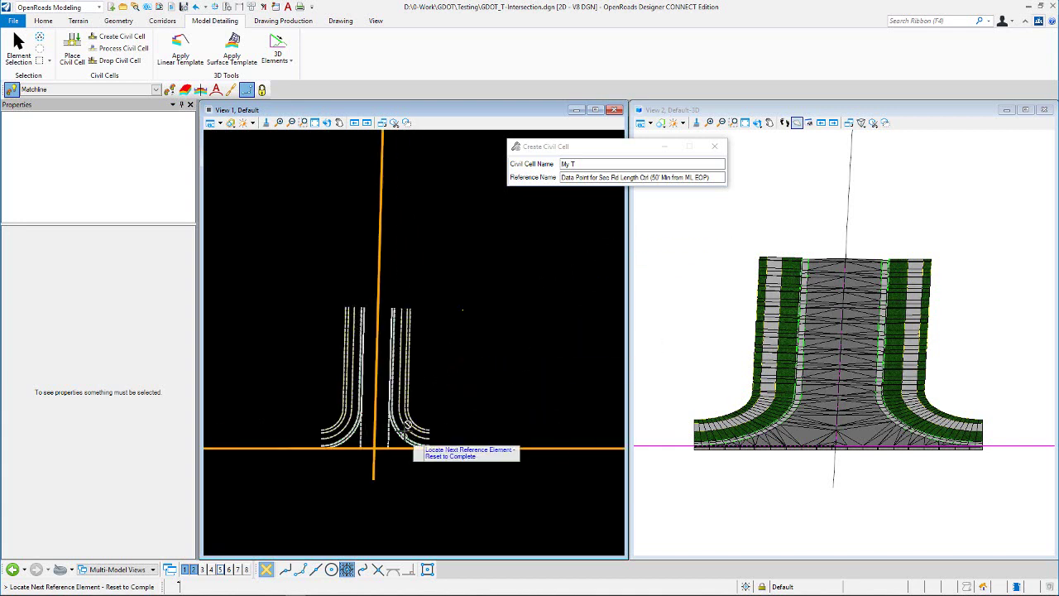
{"action": "scroll", "coordinate": [413, 438], "scroll_direction": "up", "scroll_amount": 5}
{"action": "scroll", "coordinate": [438, 347], "scroll_direction": "down", "scroll_amount": 3}
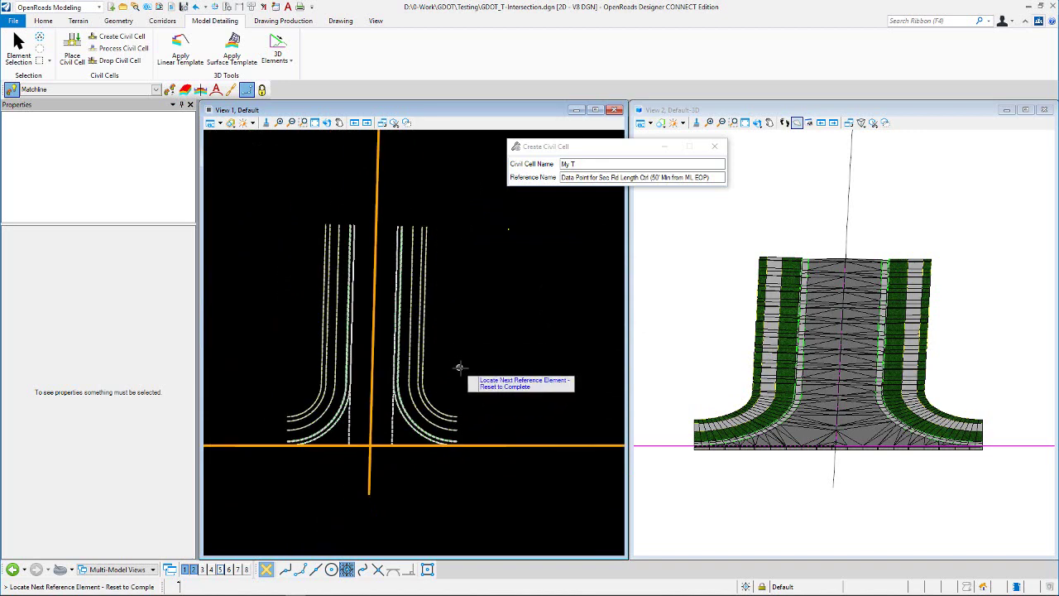
{"action": "scroll", "coordinate": [400, 419], "scroll_direction": "up", "scroll_amount": 3}
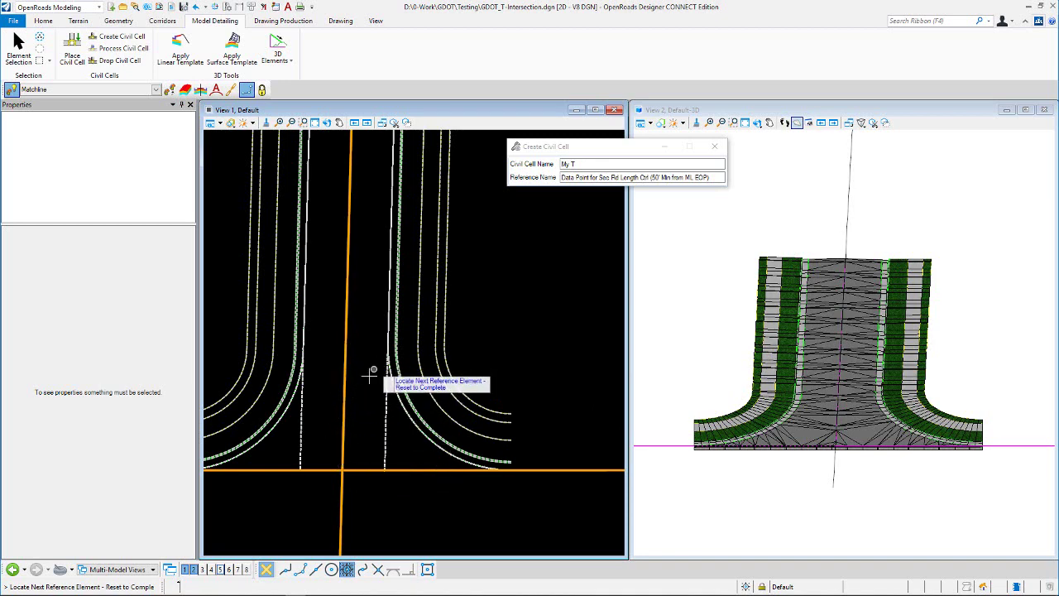
{"action": "scroll", "coordinate": [372, 366], "scroll_direction": "down", "scroll_amount": 3}
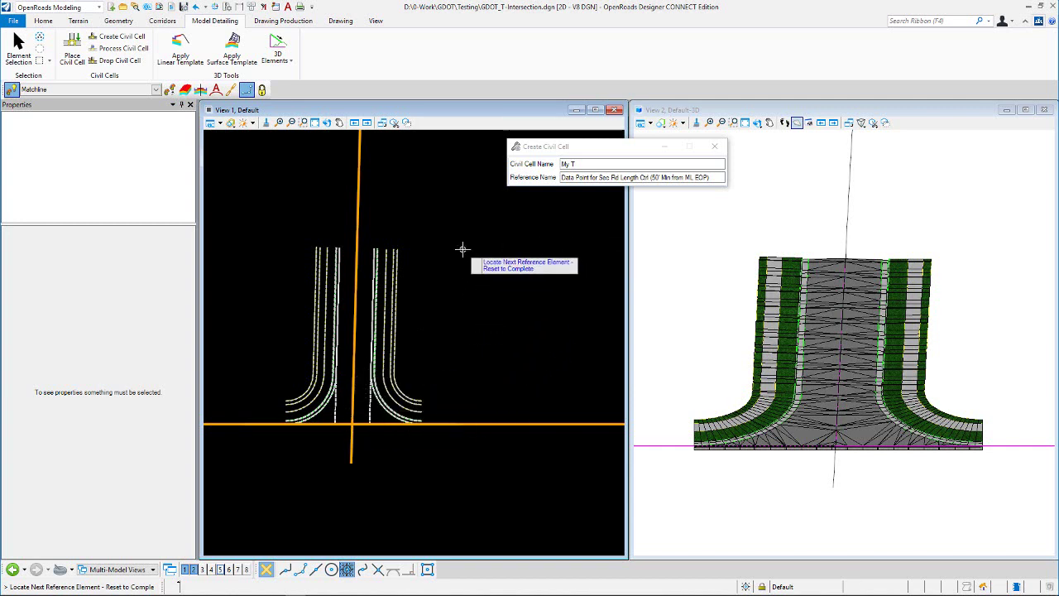
{"action": "left_click", "coordinate": [463, 250]}
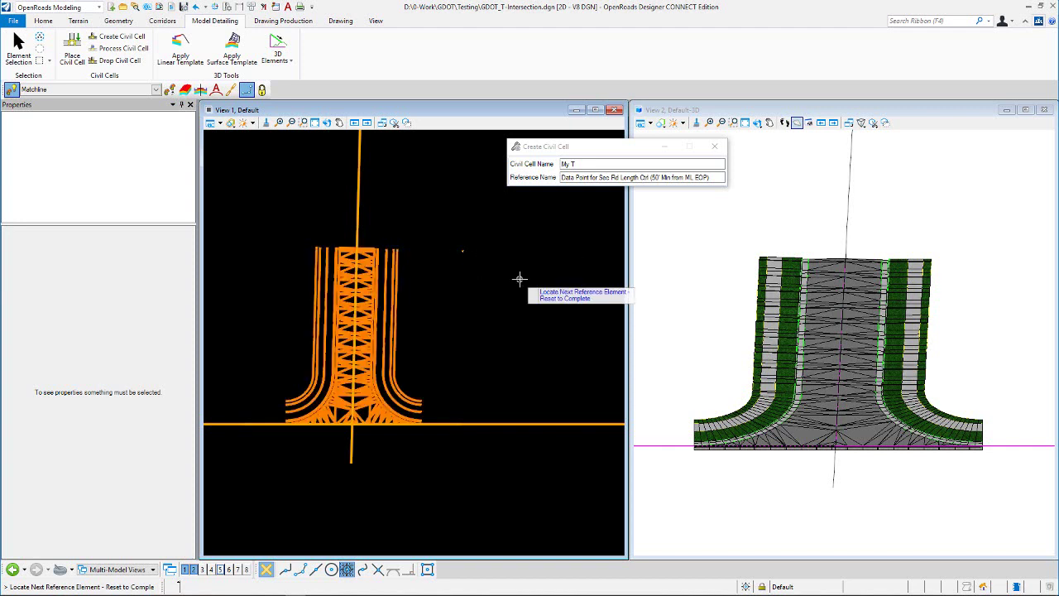
- Complete the reference selection without optional elements and accept the My T civil cell
{"action": "right_click", "coordinate": [465, 317]}
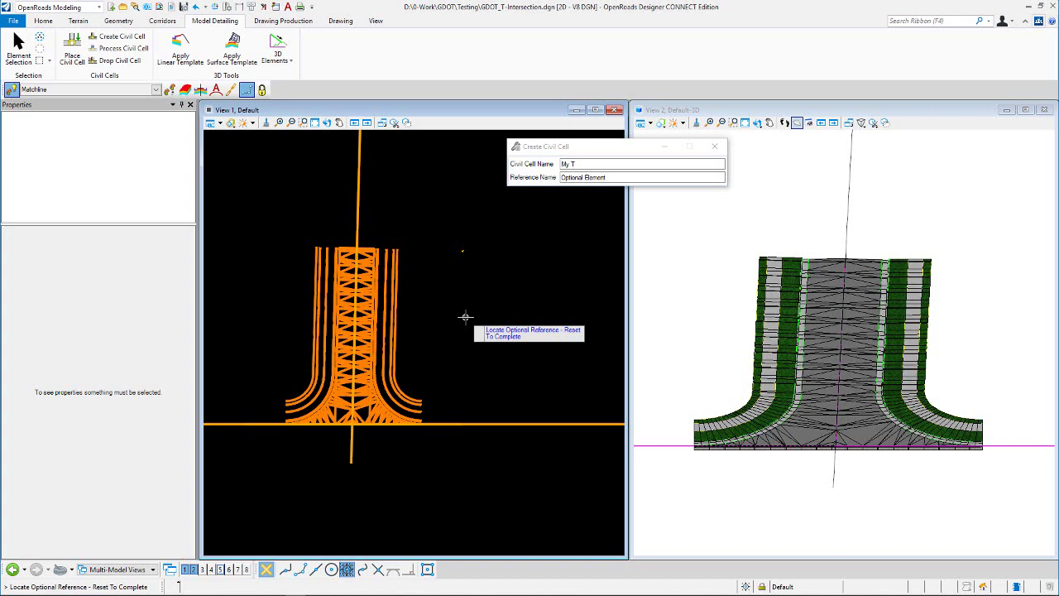
{"action": "right_click", "coordinate": [498, 245]}
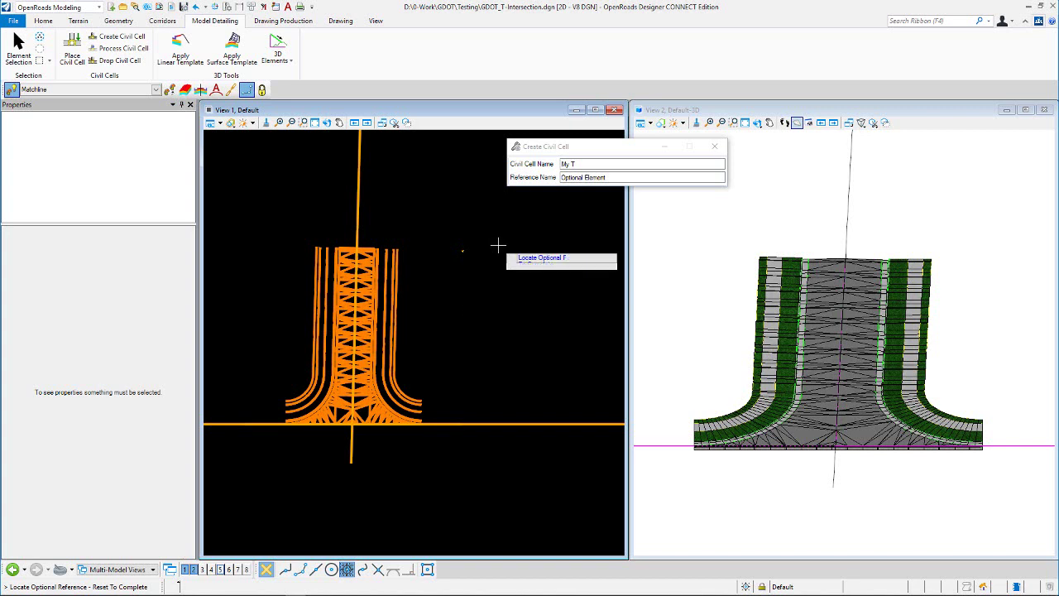
{"action": "left_click", "coordinate": [497, 245]}
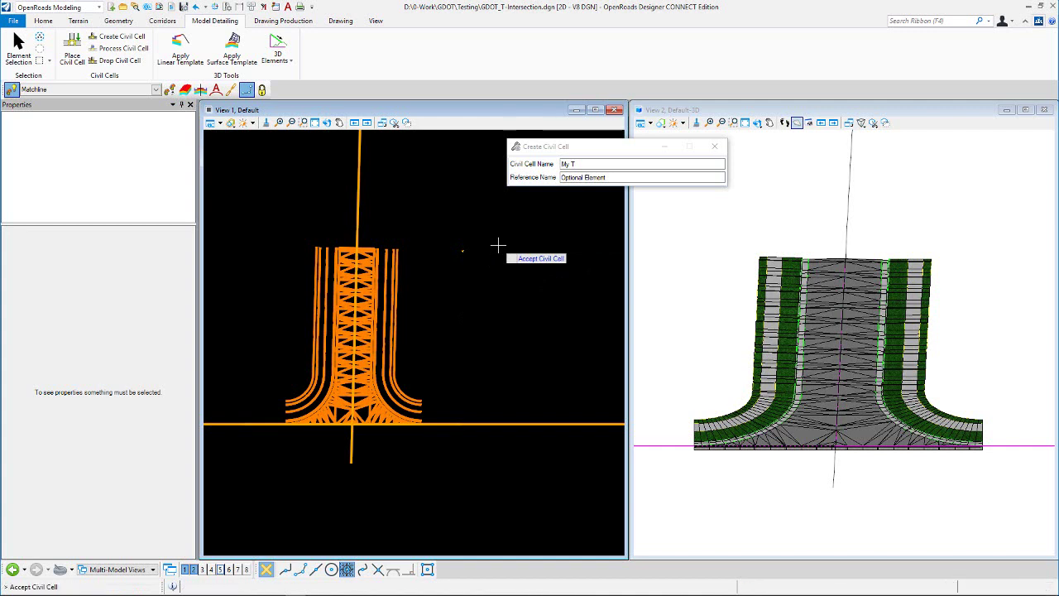
- Confirm creation of the My T civil cell from the selected references
{"action": "left_click", "coordinate": [498, 244]}
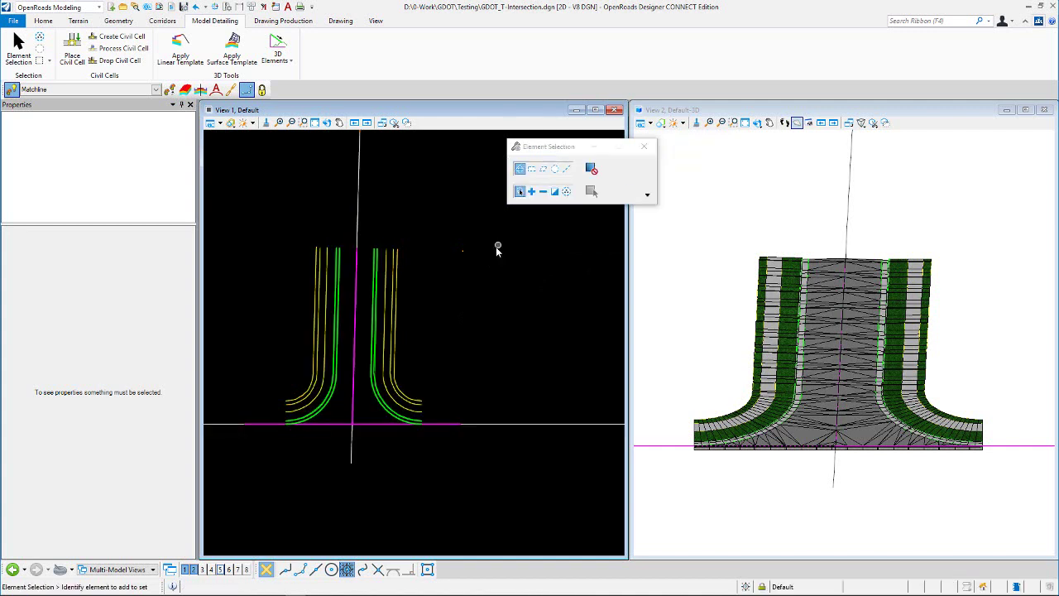
{"action": "scroll", "coordinate": [409, 322], "scroll_direction": "down", "scroll_amount": 5}
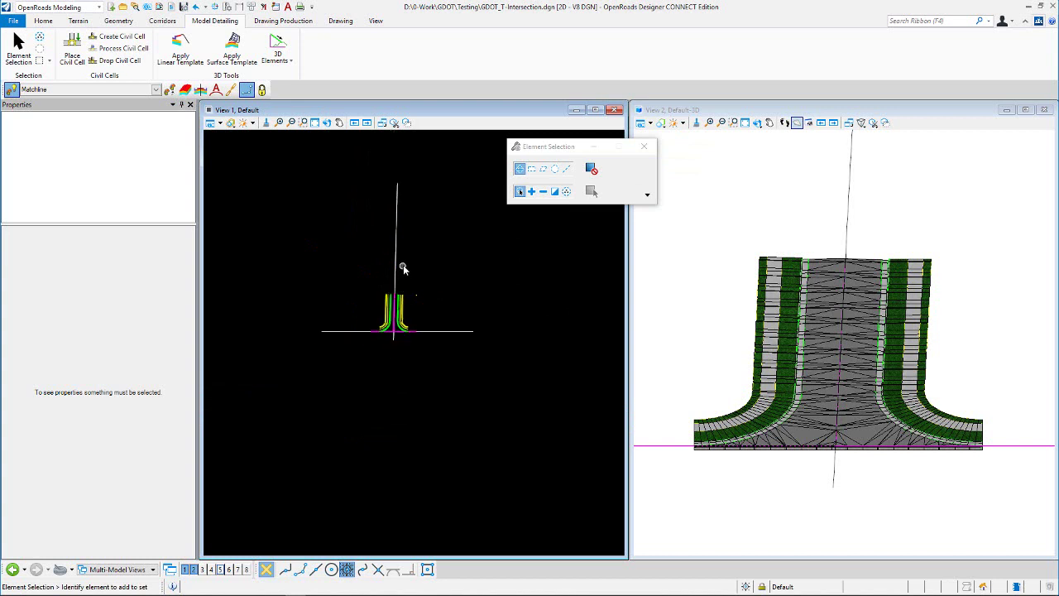
{"action": "scroll", "coordinate": [411, 310], "scroll_direction": "up", "scroll_amount": 2}
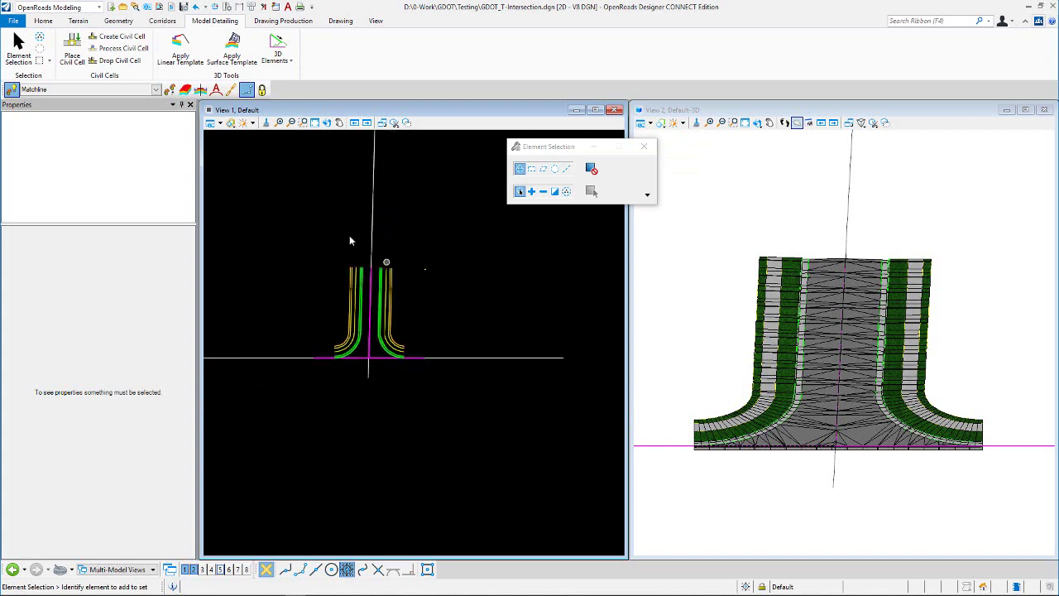
{"action": "scroll", "coordinate": [337, 214], "scroll_direction": "down", "scroll_amount": 2}
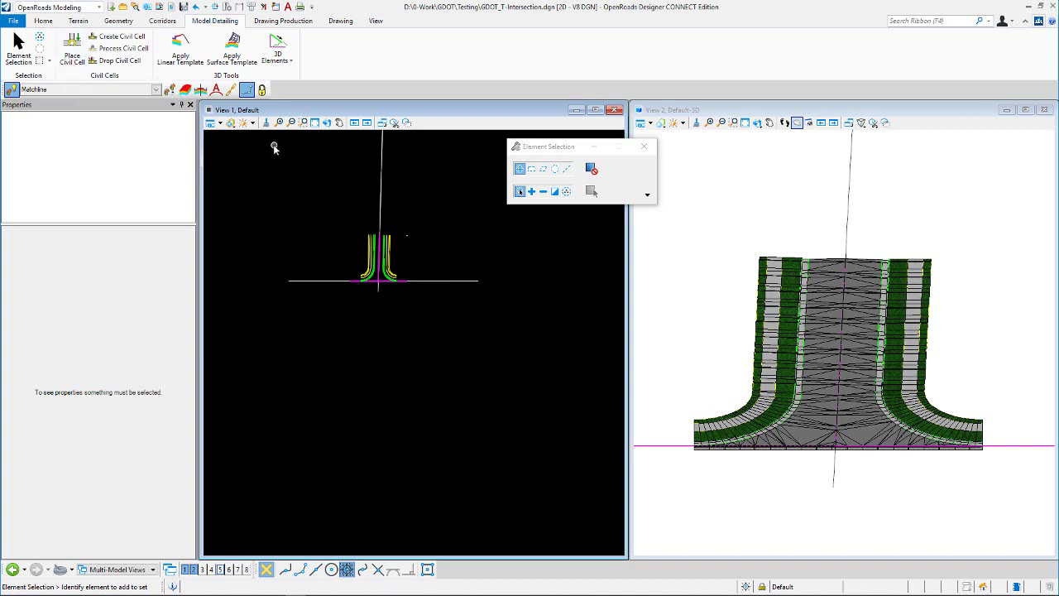
- Start placing the My T civil cell on the curved corridor and pick the main road's western edge of pavement as the ML EOP (Profiled) reference
{"action": "left_click", "coordinate": [391, 258]}
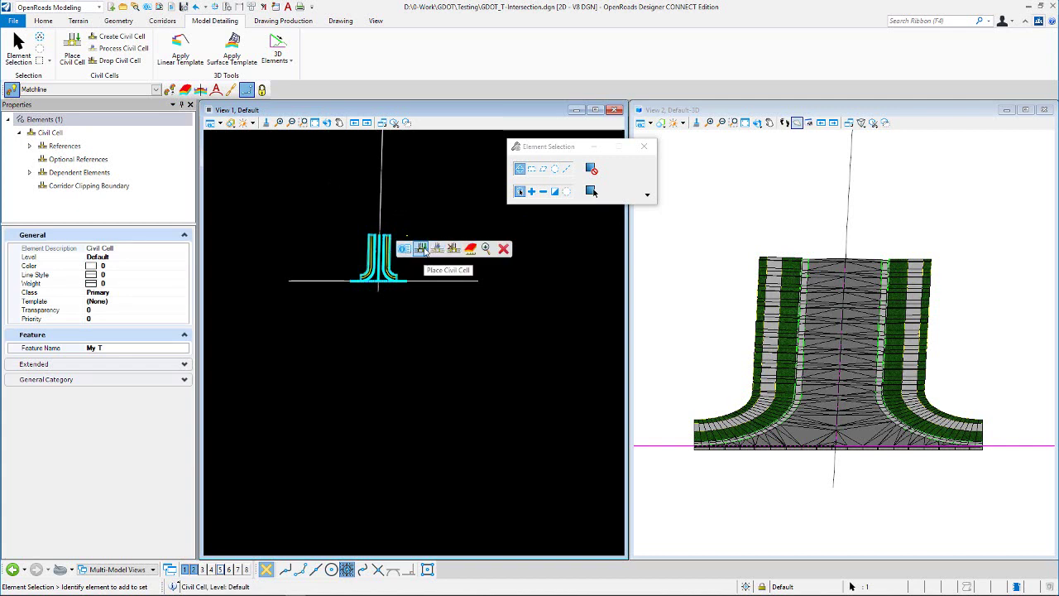
{"action": "left_click", "coordinate": [422, 249]}
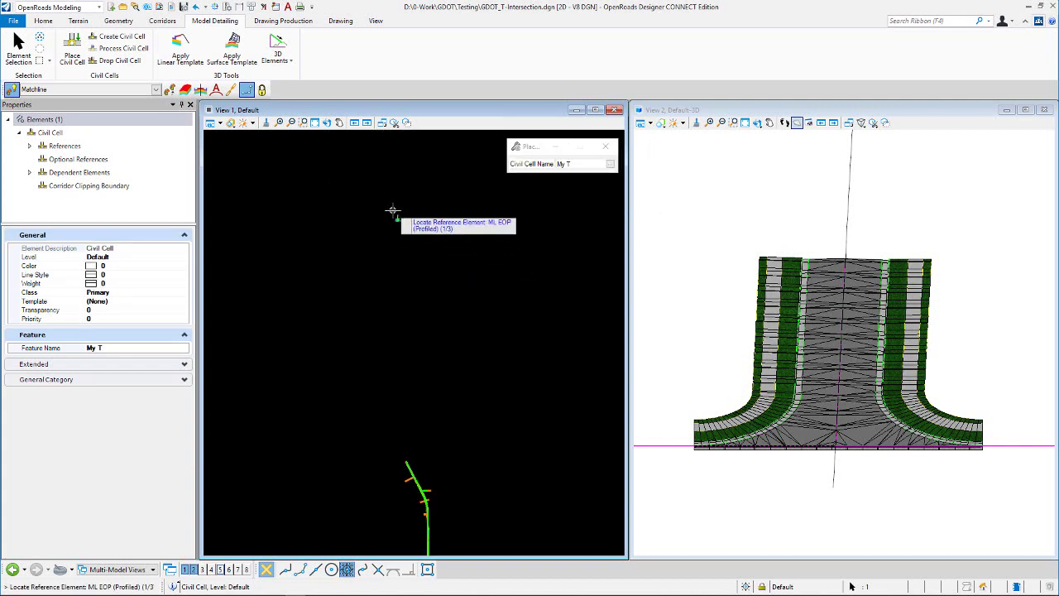
{"action": "scroll", "coordinate": [394, 211], "scroll_direction": "down", "scroll_amount": 3}
{"action": "scroll", "coordinate": [404, 346], "scroll_direction": "up", "scroll_amount": 5}
{"action": "scroll", "coordinate": [428, 355], "scroll_direction": "up", "scroll_amount": 5}
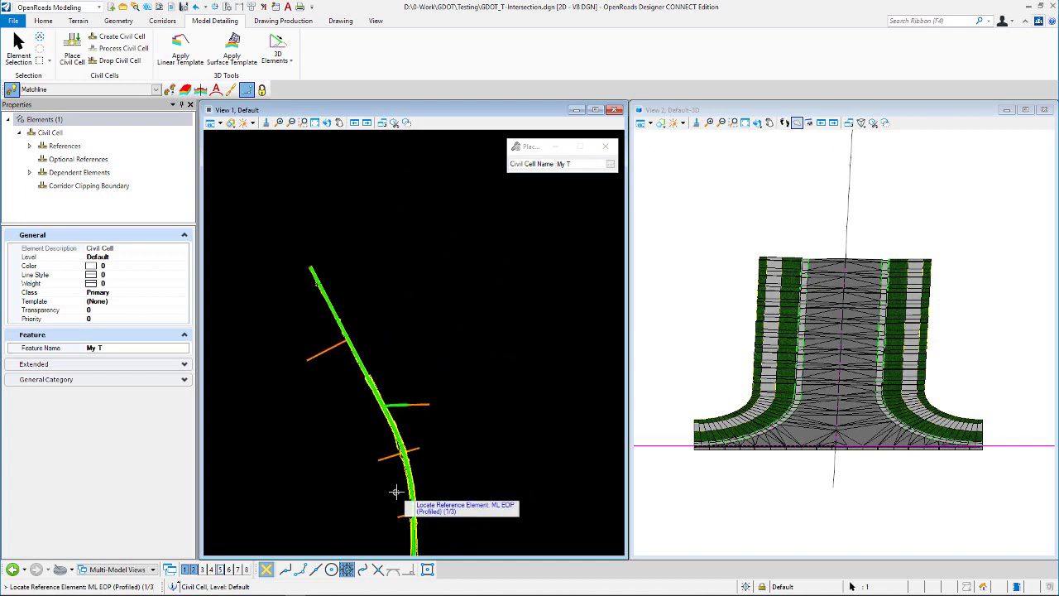
{"action": "scroll", "coordinate": [396, 491], "scroll_direction": "up", "scroll_amount": 4}
{"action": "scroll", "coordinate": [837, 417], "scroll_direction": "down", "scroll_amount": 5}
{"action": "scroll", "coordinate": [842, 228], "scroll_direction": "down", "scroll_amount": 4}
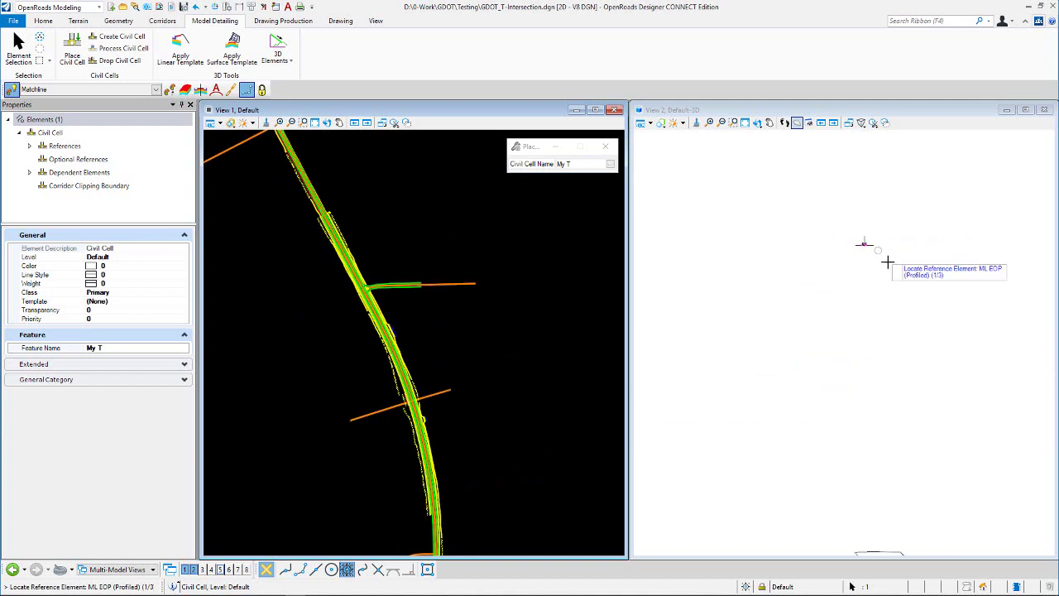
{"action": "scroll", "coordinate": [899, 330], "scroll_direction": "up", "scroll_amount": 6}
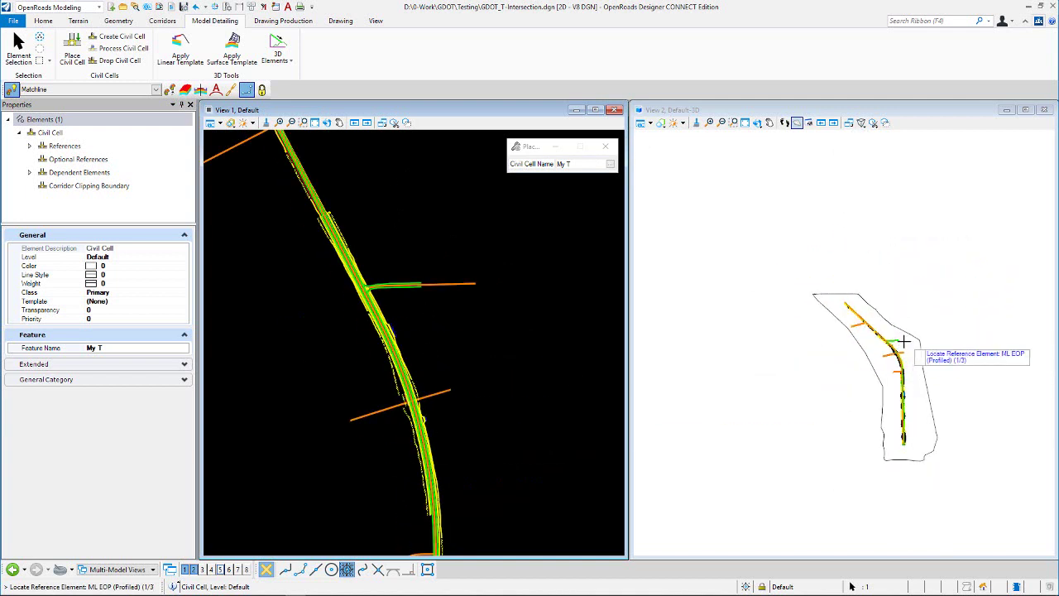
{"action": "scroll", "coordinate": [903, 347], "scroll_direction": "up", "scroll_amount": 8}
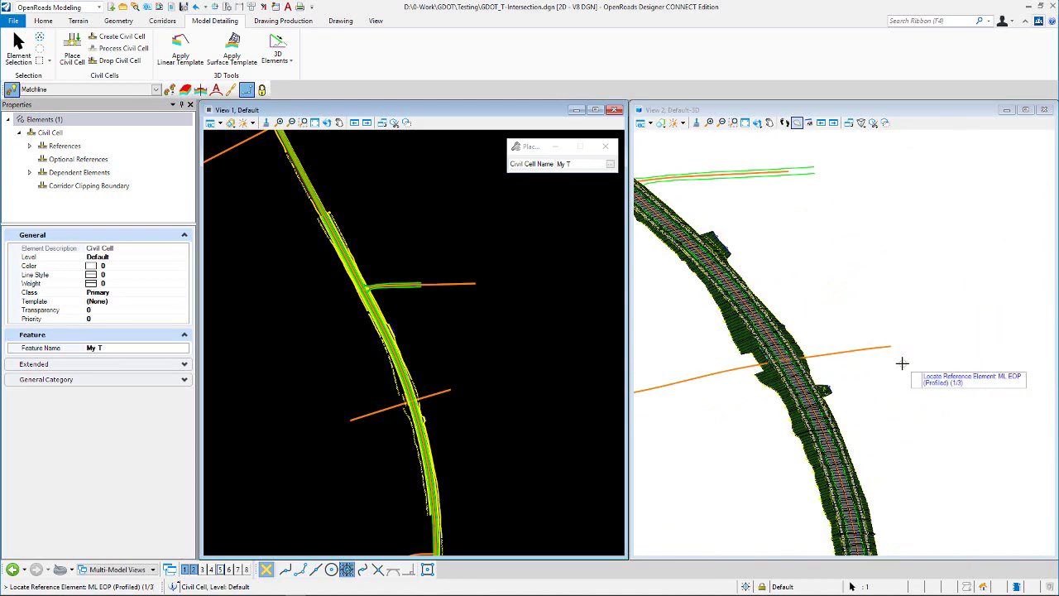
{"action": "scroll", "coordinate": [778, 364], "scroll_direction": "up", "scroll_amount": 3}
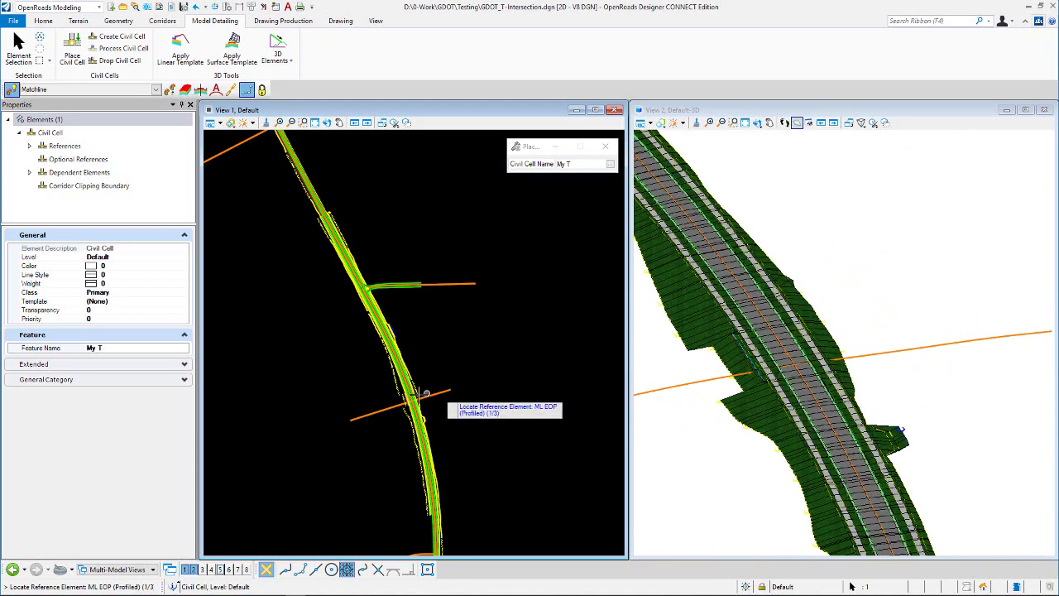
{"action": "scroll", "coordinate": [422, 395], "scroll_direction": "up", "scroll_amount": 4}
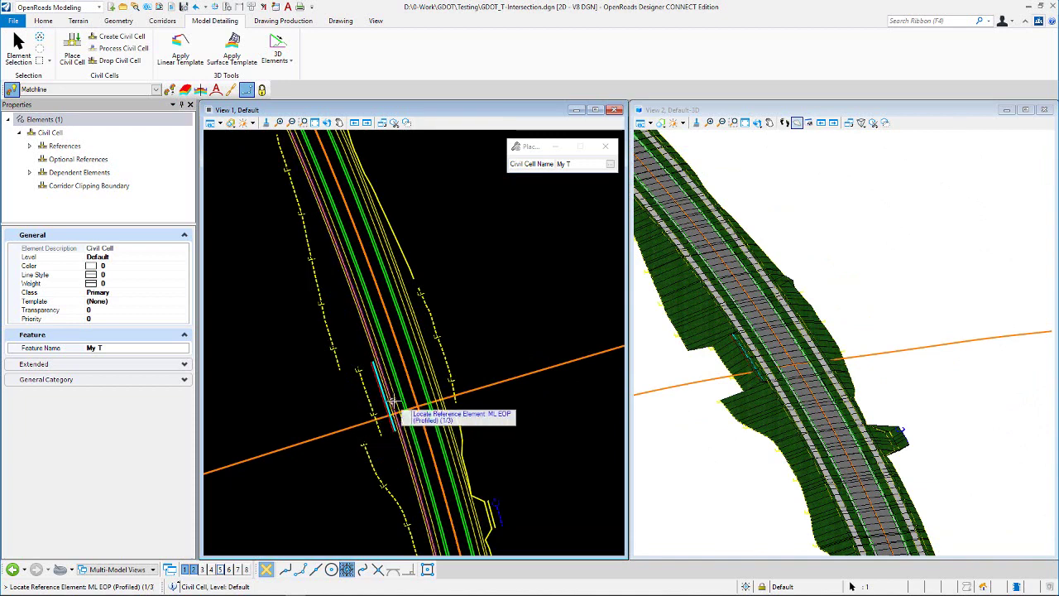
{"action": "scroll", "coordinate": [391, 402], "scroll_direction": "up", "scroll_amount": 2}
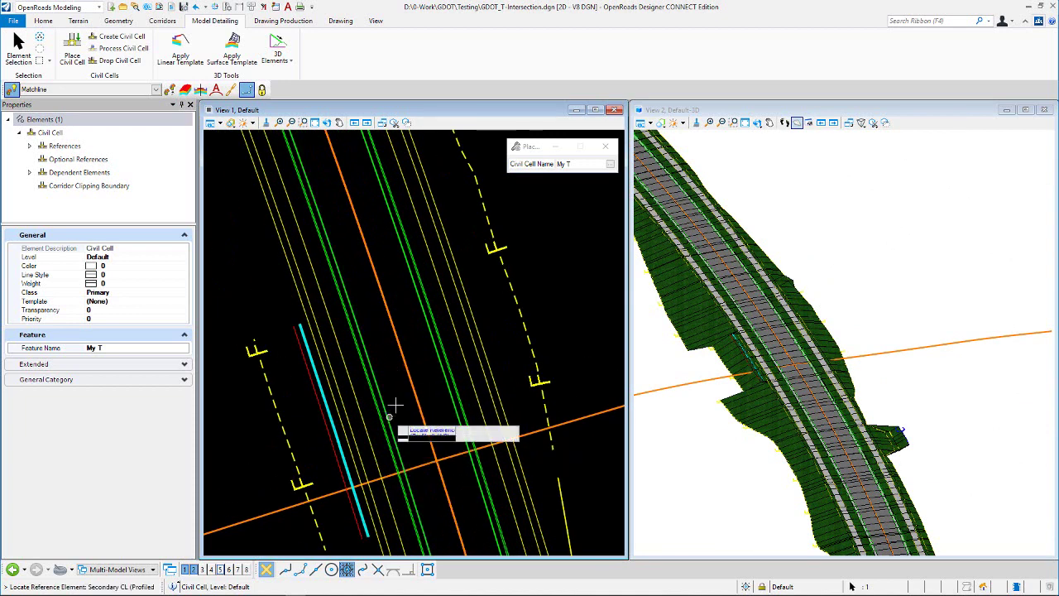
{"action": "scroll", "coordinate": [397, 401], "scroll_direction": "down", "scroll_amount": 2}
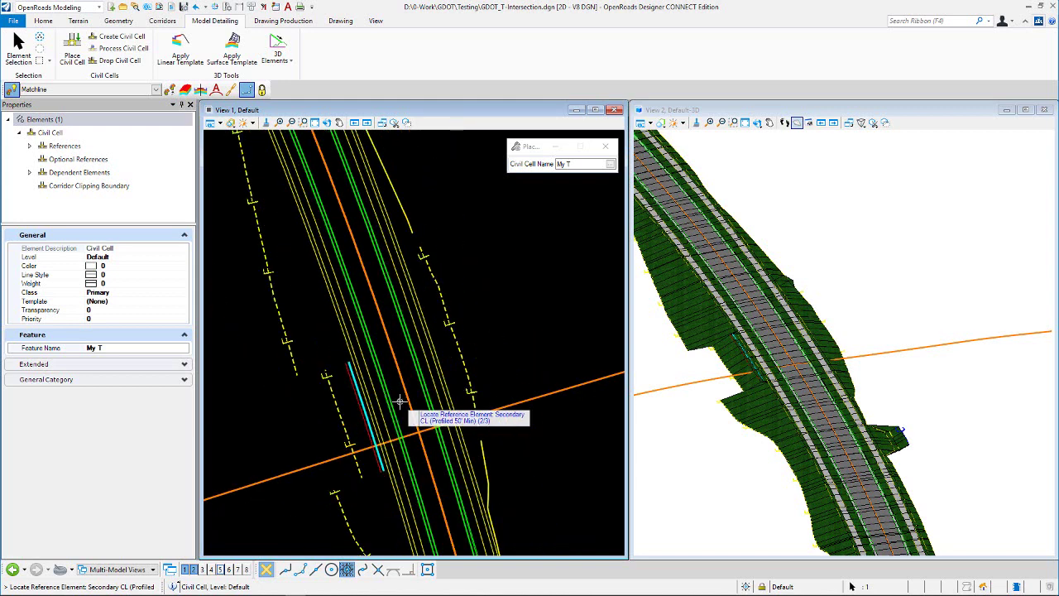
- Pick the crossing side road centerline as the secondary CL reference and set the length control data point along it, west of the main road
{"action": "left_click", "coordinate": [340, 449]}
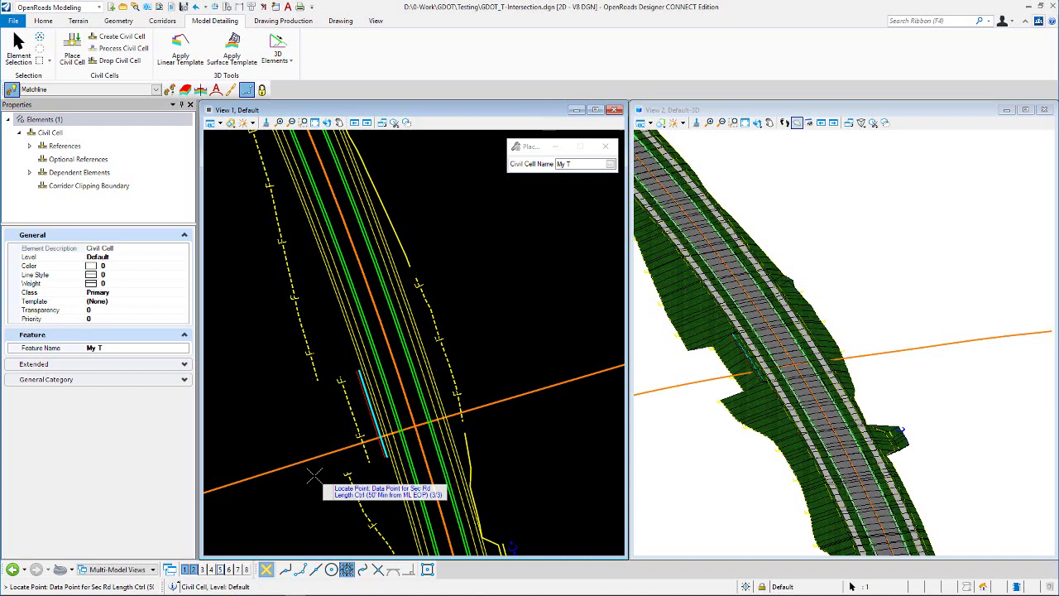
{"action": "left_click", "coordinate": [268, 448]}
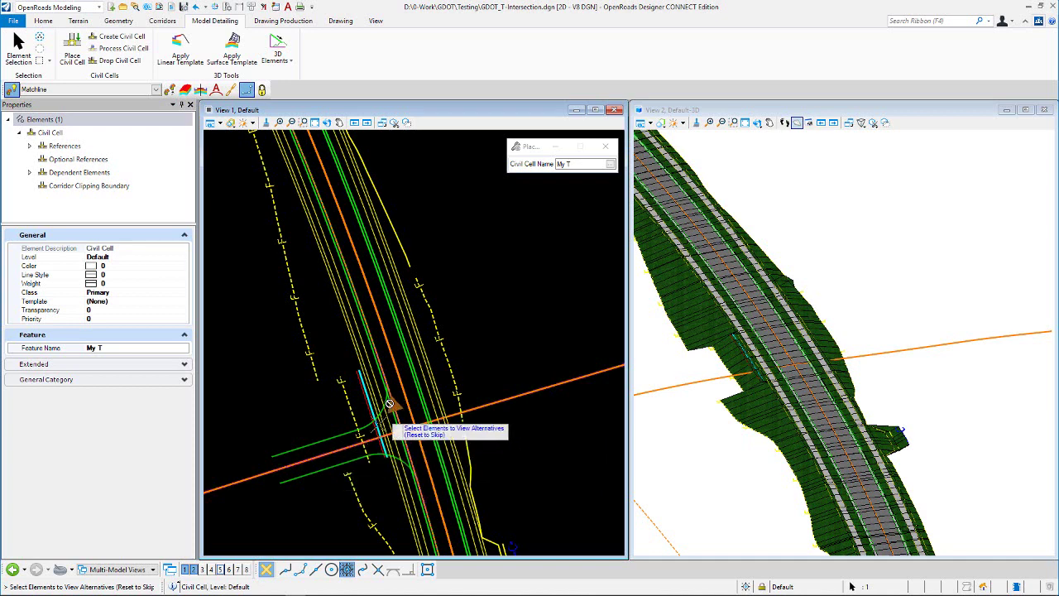
- Skip the placement alternatives and accept the My T civil cell at the side road crossing
{"action": "right_click", "coordinate": [266, 386]}
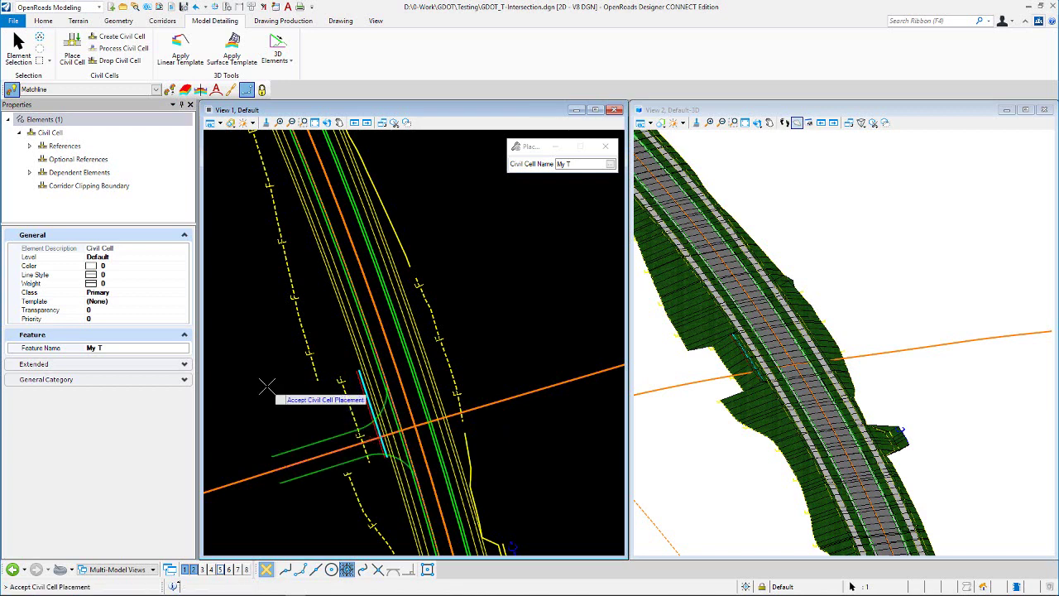
{"action": "left_click", "coordinate": [266, 386]}
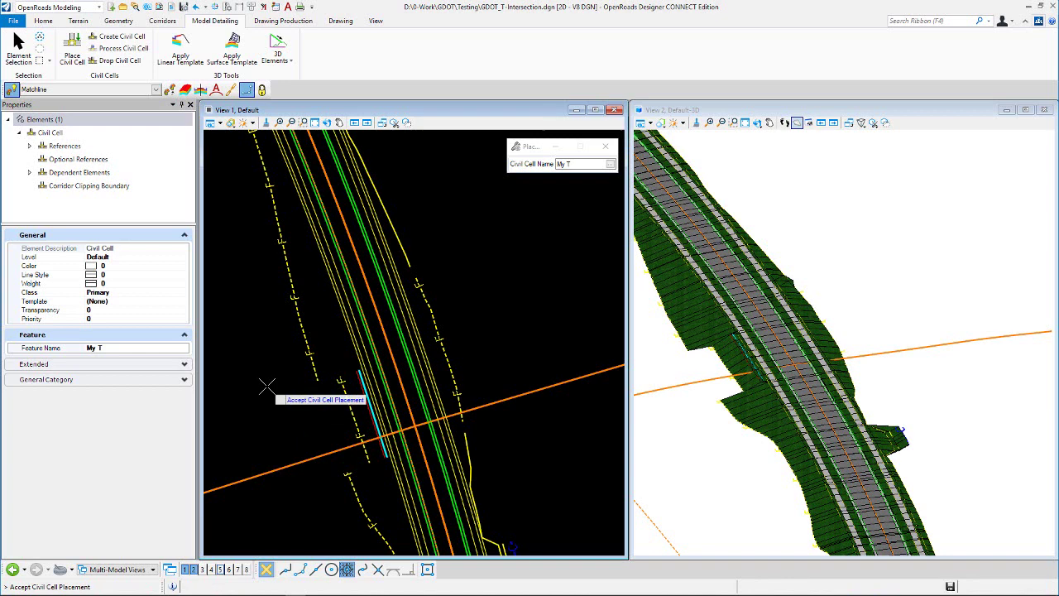
{"action": "left_click", "coordinate": [266, 386]}
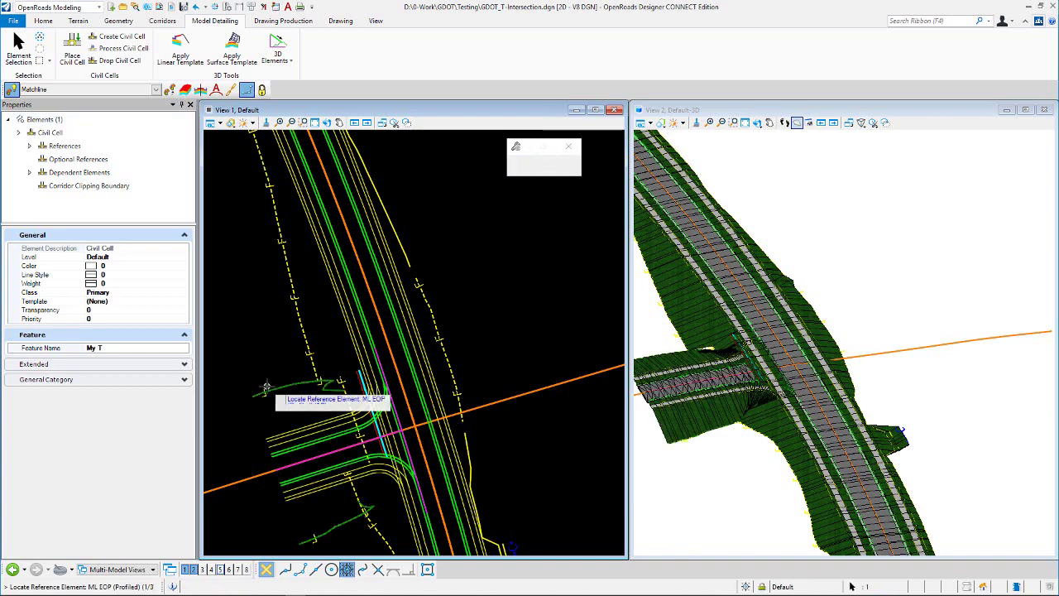
{"action": "scroll", "coordinate": [769, 362], "scroll_direction": "up", "scroll_amount": 3}
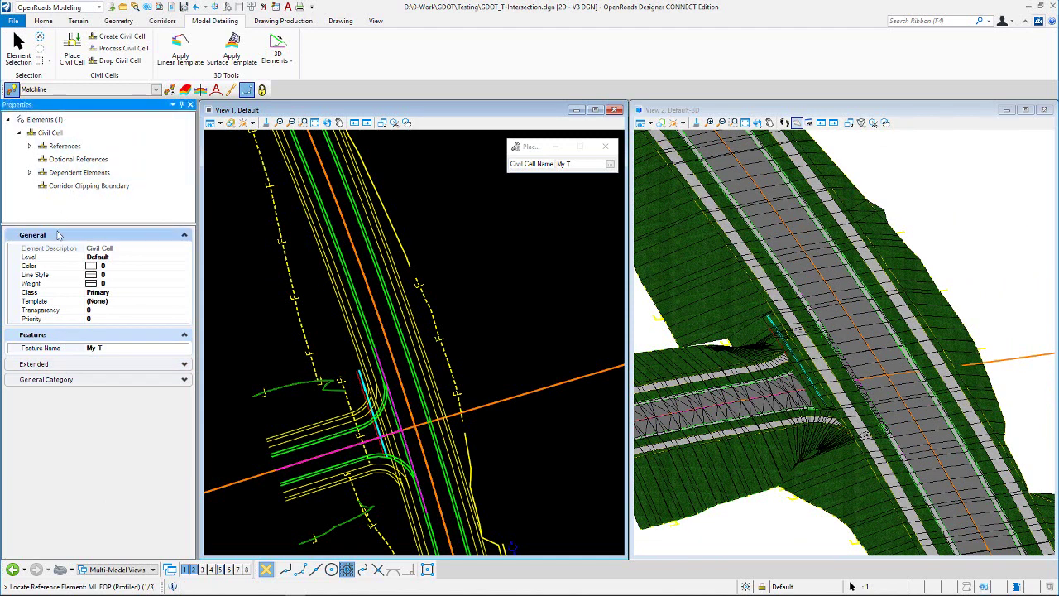
- Show the OpenRoads model contents of GDOT_T-Intersection.dgn in the Explorer and expand its civil cells
{"action": "left_click", "coordinate": [120, 21]}
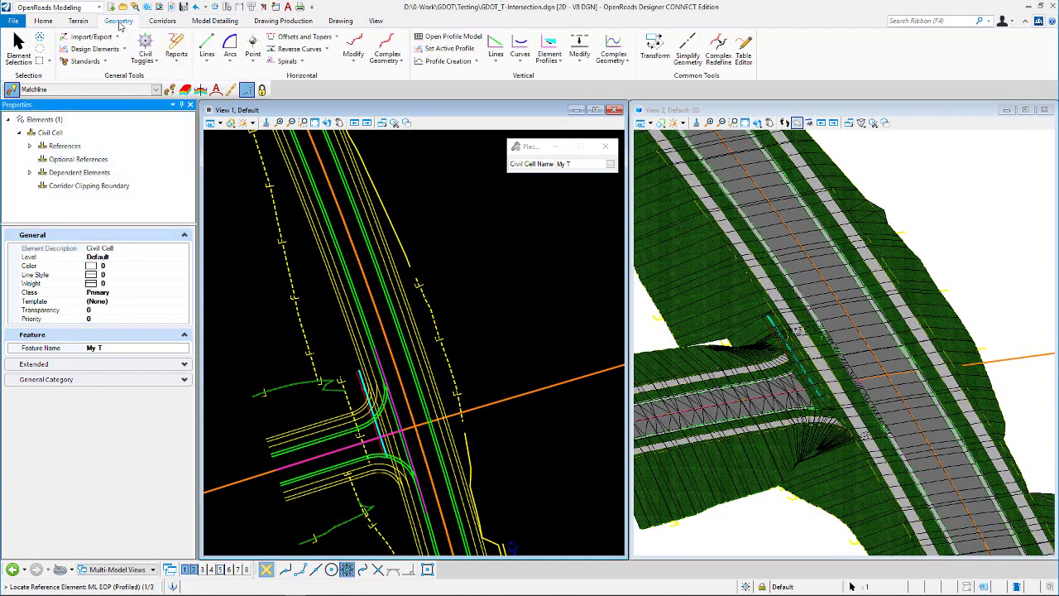
{"action": "left_click", "coordinate": [42, 23]}
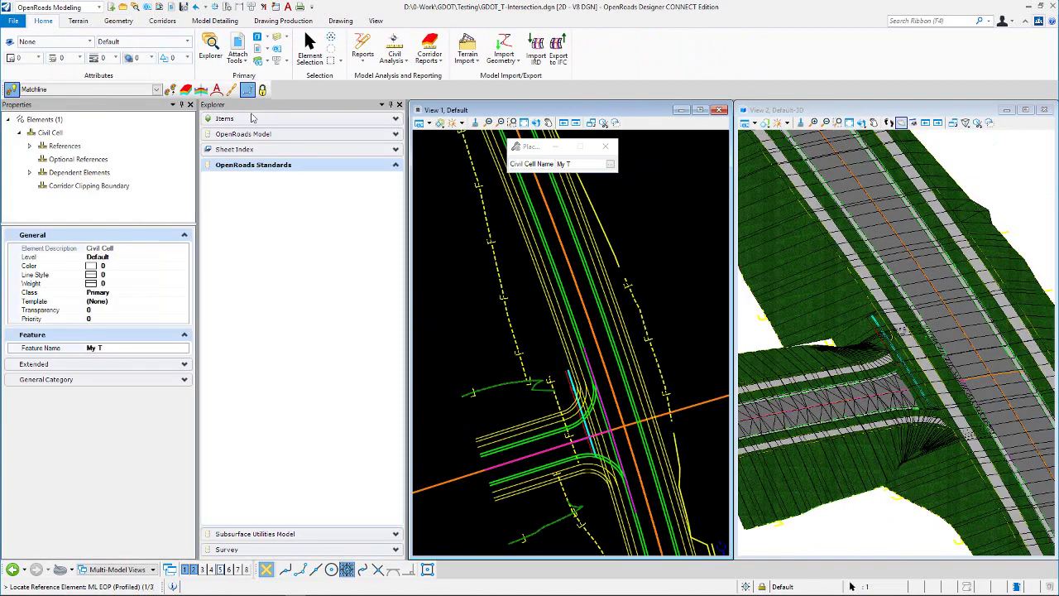
{"action": "left_click", "coordinate": [273, 135]}
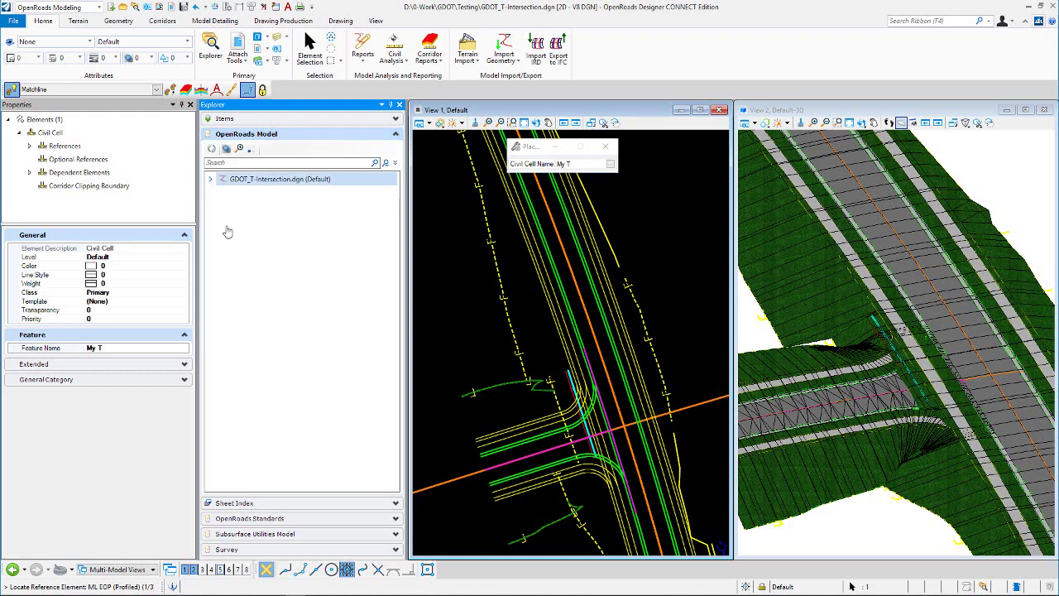
{"action": "left_click", "coordinate": [221, 258]}
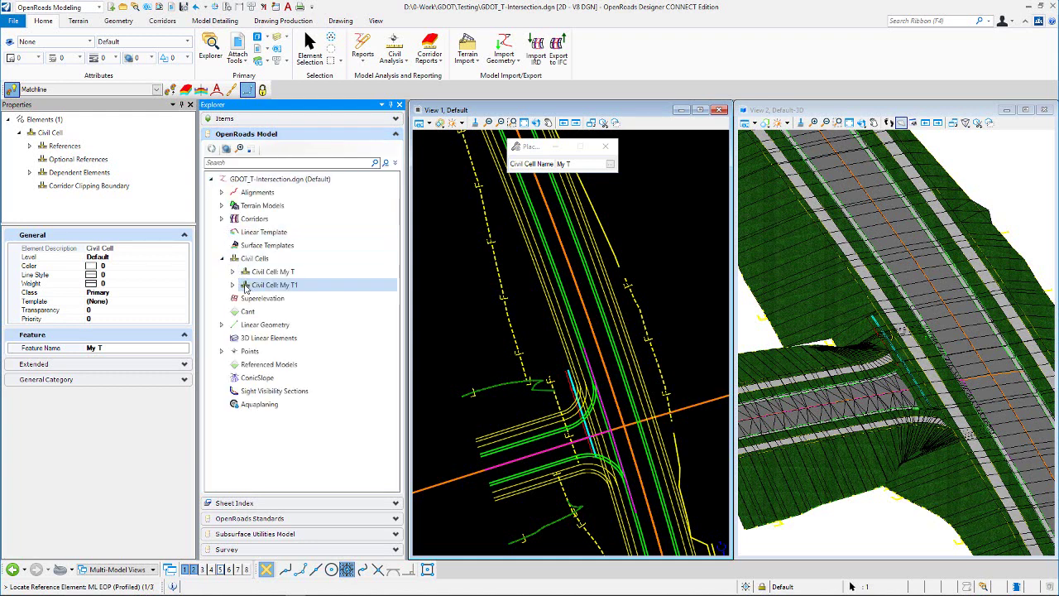
- Compare the general category properties of civil cells My T and My T1, including whether each is valid for placement
{"action": "left_click", "coordinate": [277, 285]}
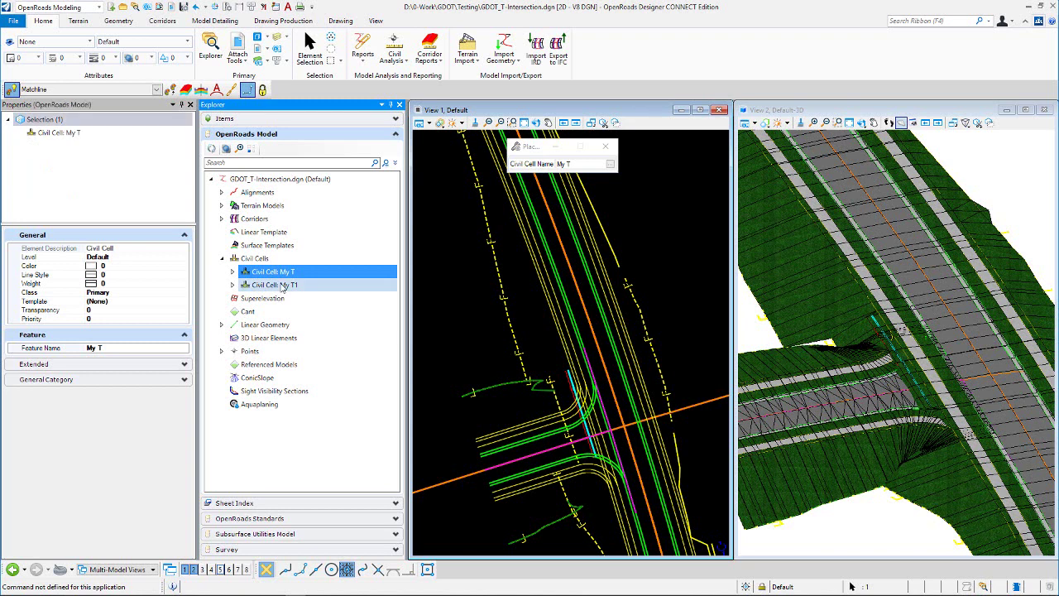
{"action": "left_click", "coordinate": [282, 271]}
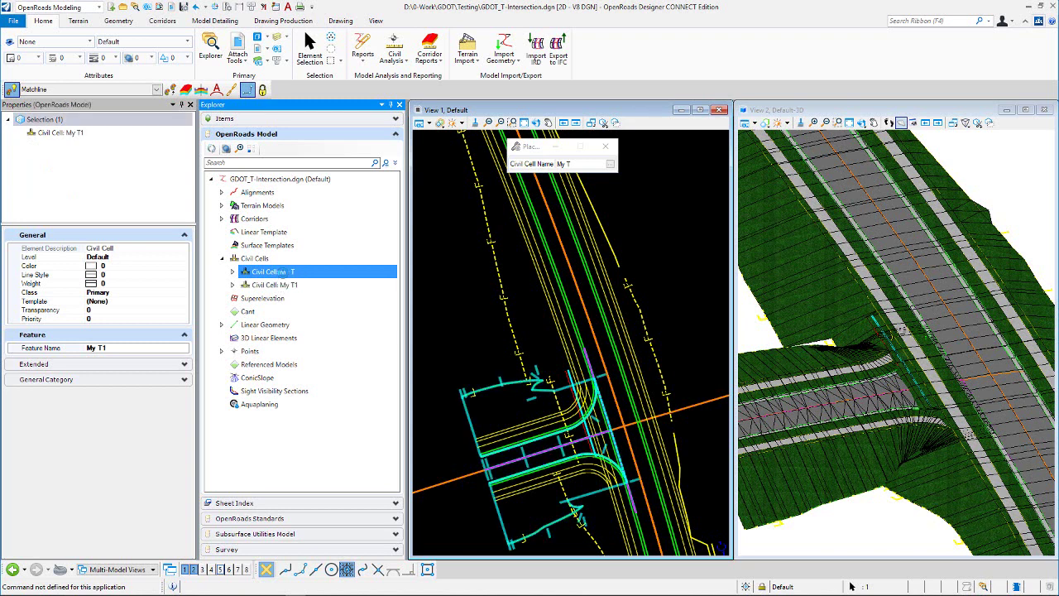
{"action": "left_click", "coordinate": [183, 379]}
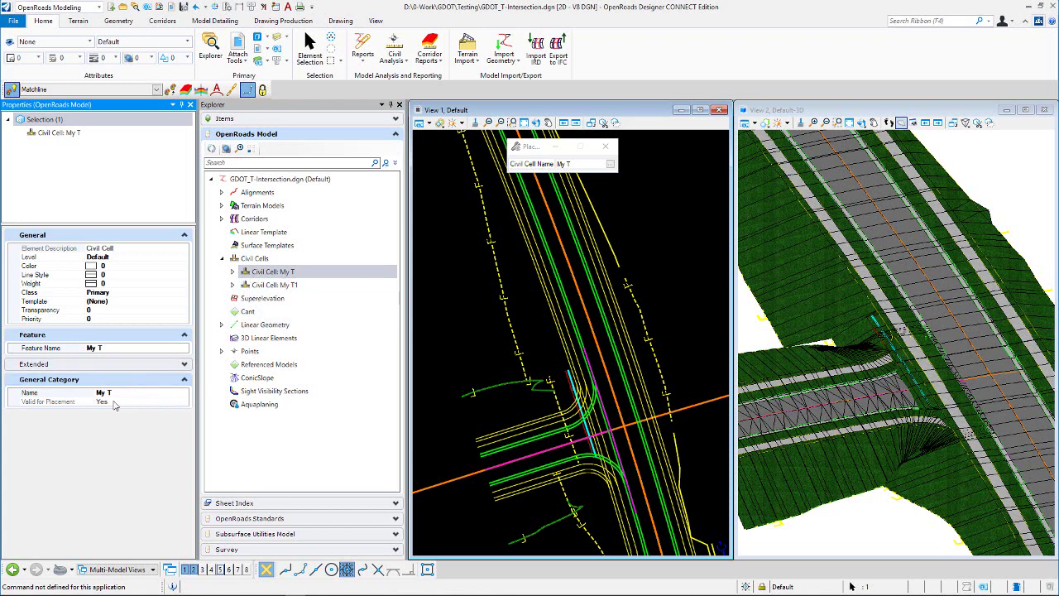
{"action": "left_click", "coordinate": [263, 286]}
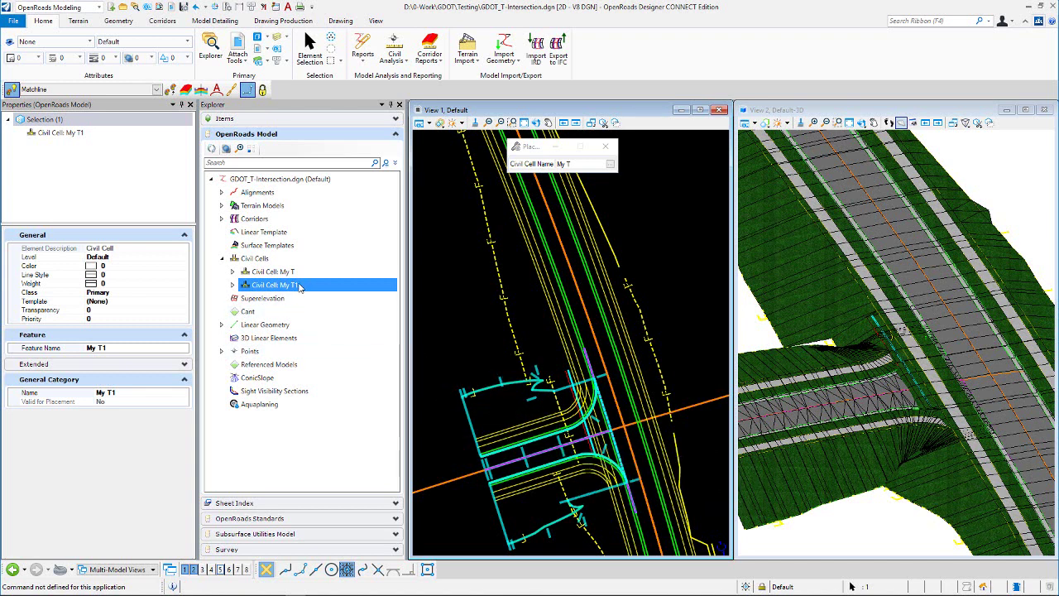
- Add the Pvmt Surface terrain model among My T's dependent elements as a corridor clipping boundary
{"action": "left_click", "coordinate": [278, 273]}
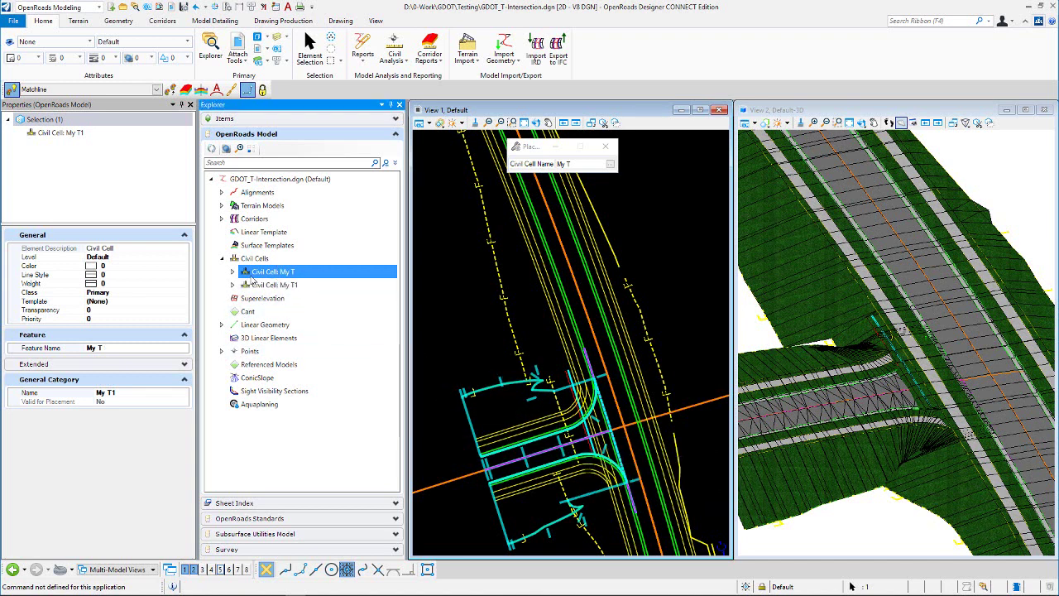
{"action": "left_click", "coordinate": [233, 272]}
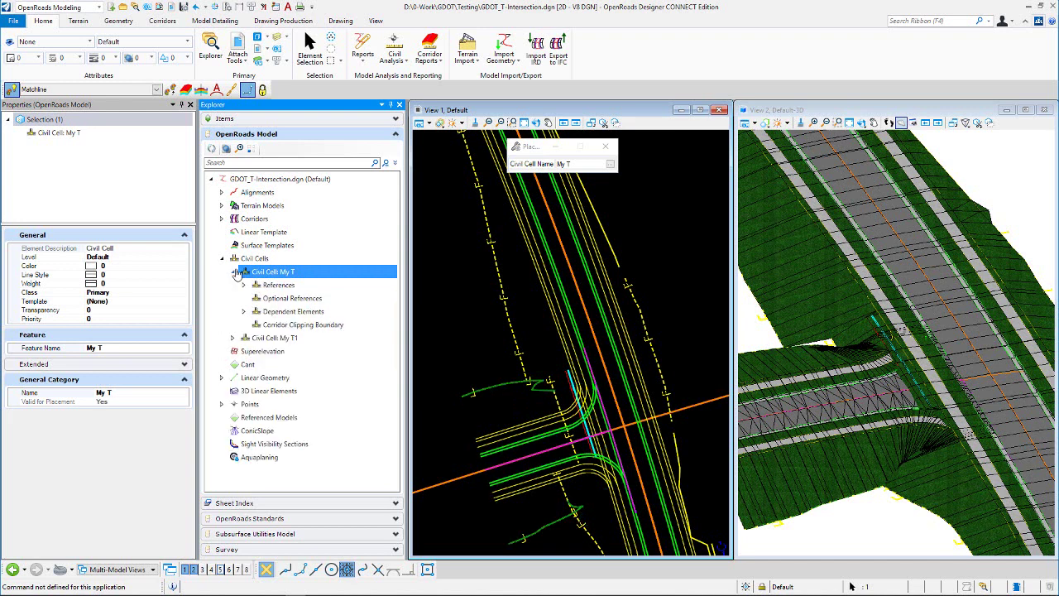
{"action": "left_click", "coordinate": [244, 311]}
{"action": "scroll", "coordinate": [257, 313], "scroll_direction": "down", "scroll_amount": 3}
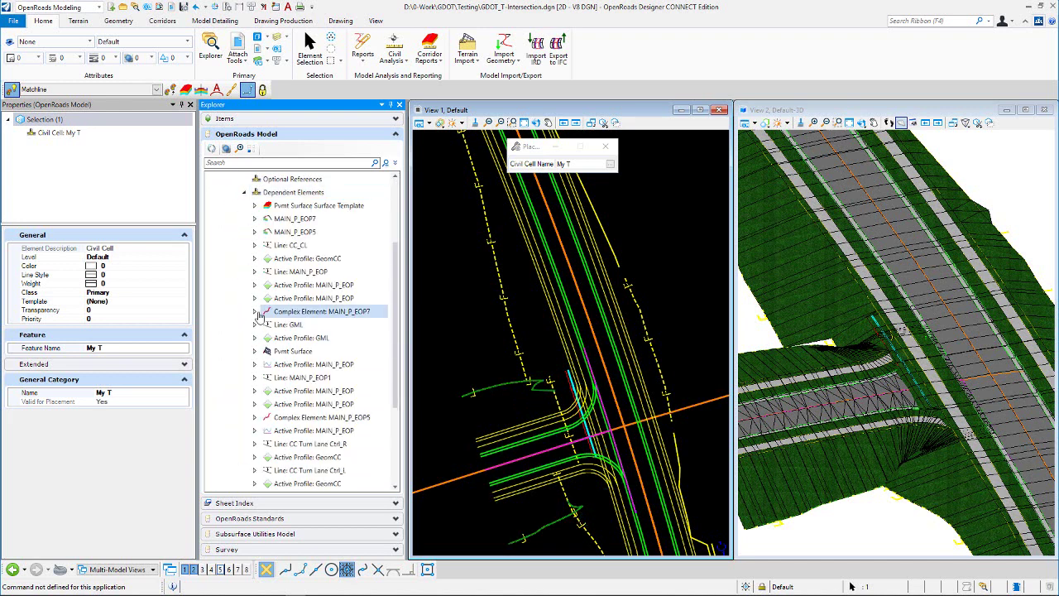
{"action": "left_click", "coordinate": [282, 352]}
{"action": "right_click", "coordinate": [283, 351]}
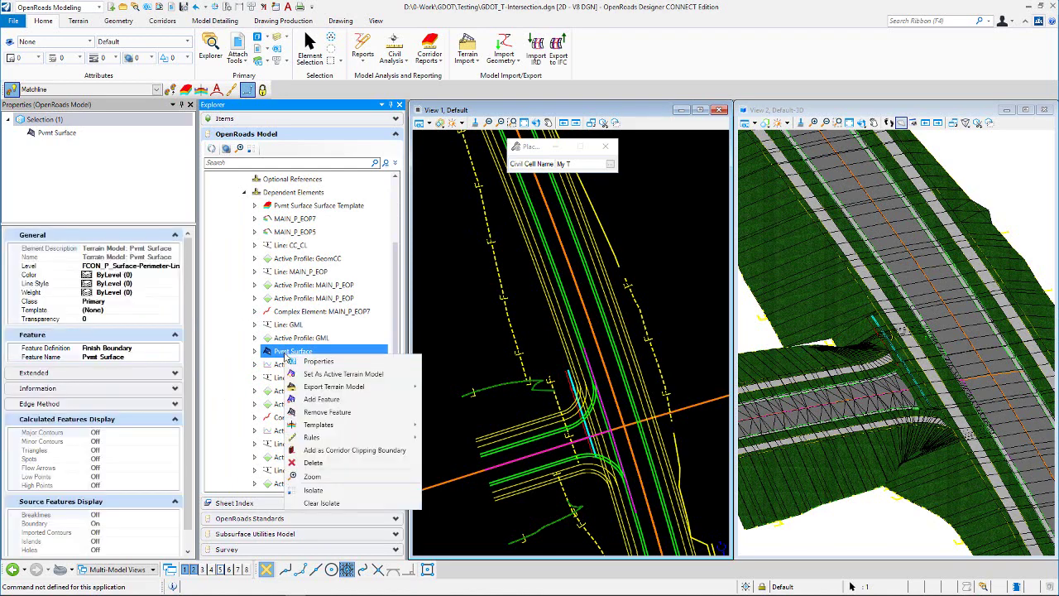
{"action": "left_click", "coordinate": [340, 452]}
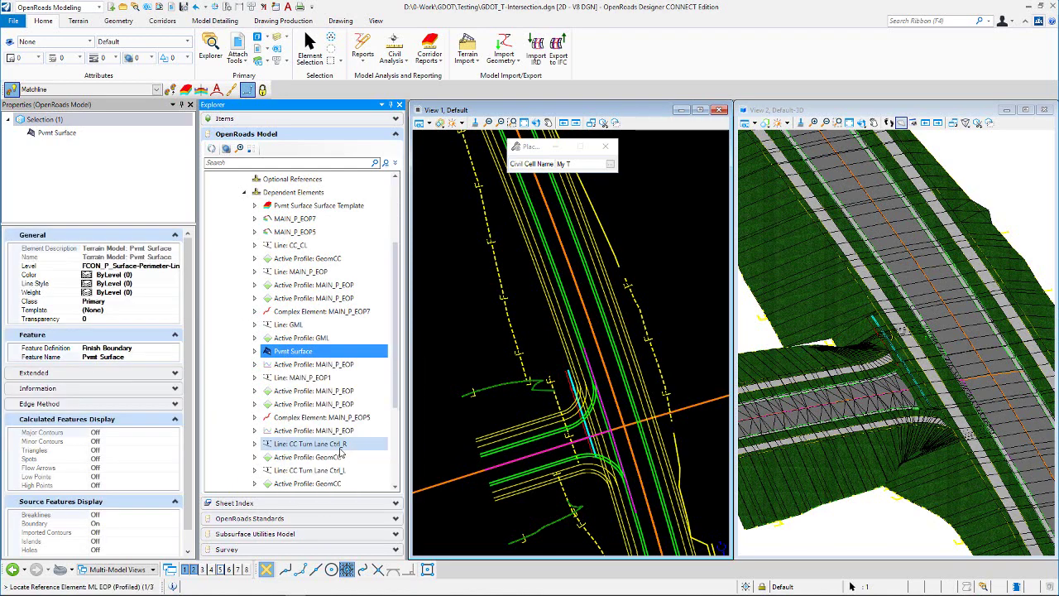
{"action": "scroll", "coordinate": [903, 382], "scroll_direction": "down", "scroll_amount": 2}
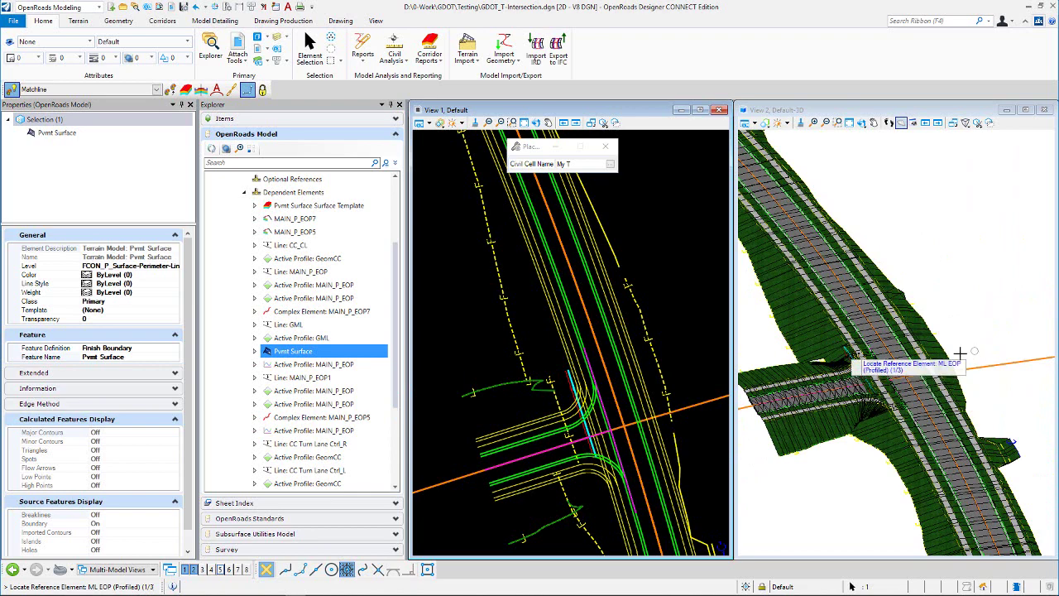
{"action": "scroll", "coordinate": [943, 364], "scroll_direction": "up", "scroll_amount": 1}
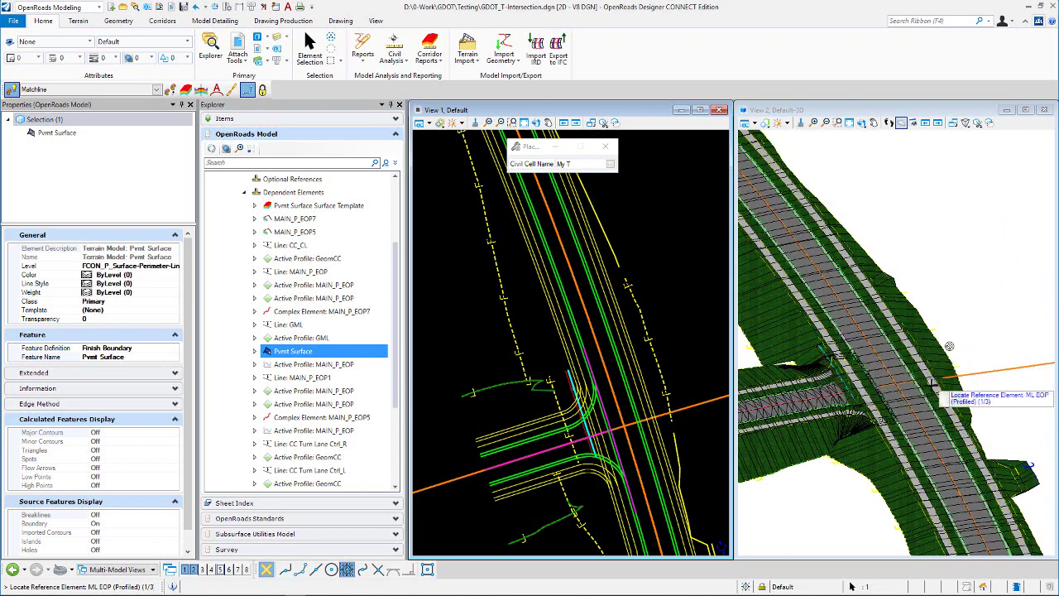
- Examine the placed My T intersection and the surrounding main corridor in plan and 3D
{"action": "scroll", "coordinate": [925, 379], "scroll_direction": "up", "scroll_amount": 1}
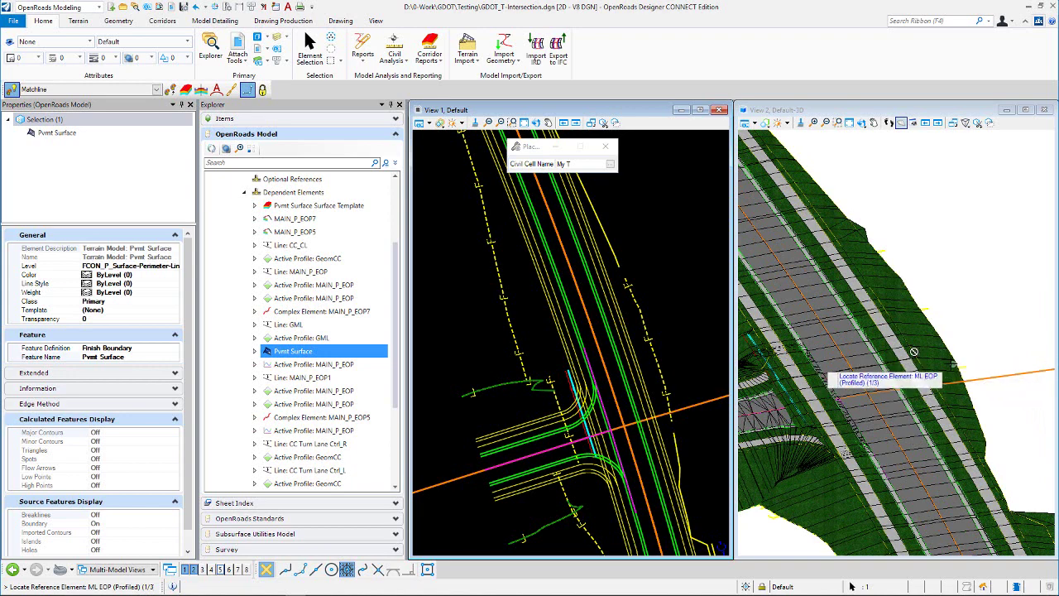
{"action": "scroll", "coordinate": [552, 345], "scroll_direction": "down", "scroll_amount": 2}
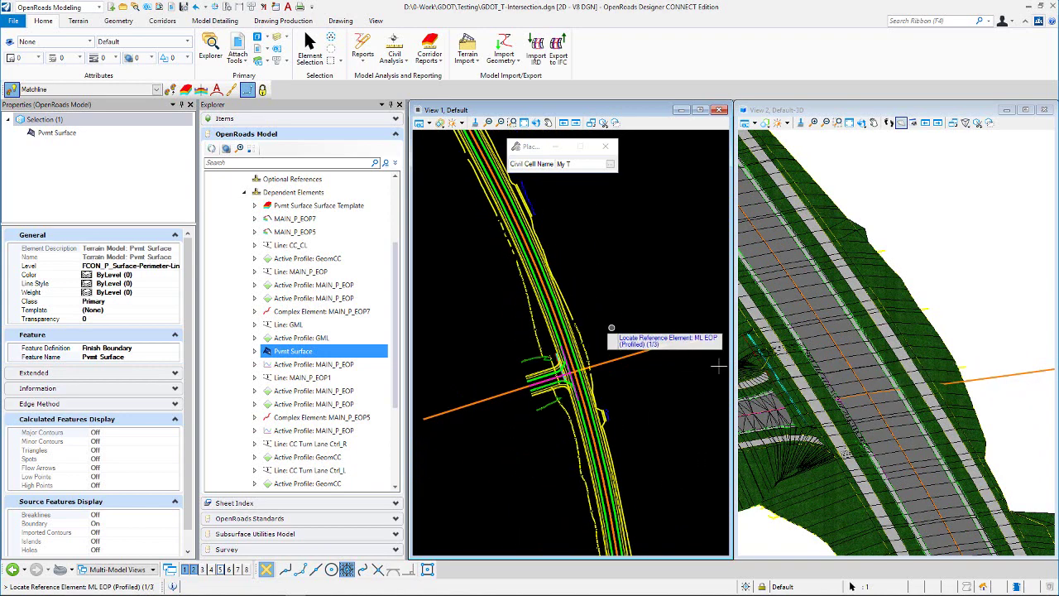
{"action": "scroll", "coordinate": [945, 349], "scroll_direction": "down", "scroll_amount": 1}
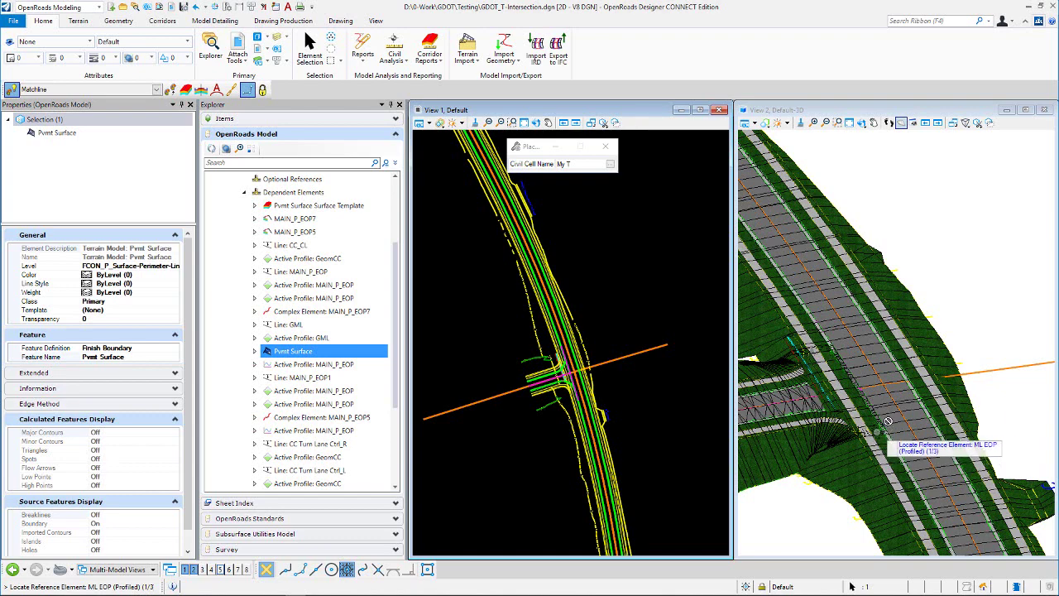
{"action": "scroll", "coordinate": [566, 368], "scroll_direction": "up", "scroll_amount": 5}
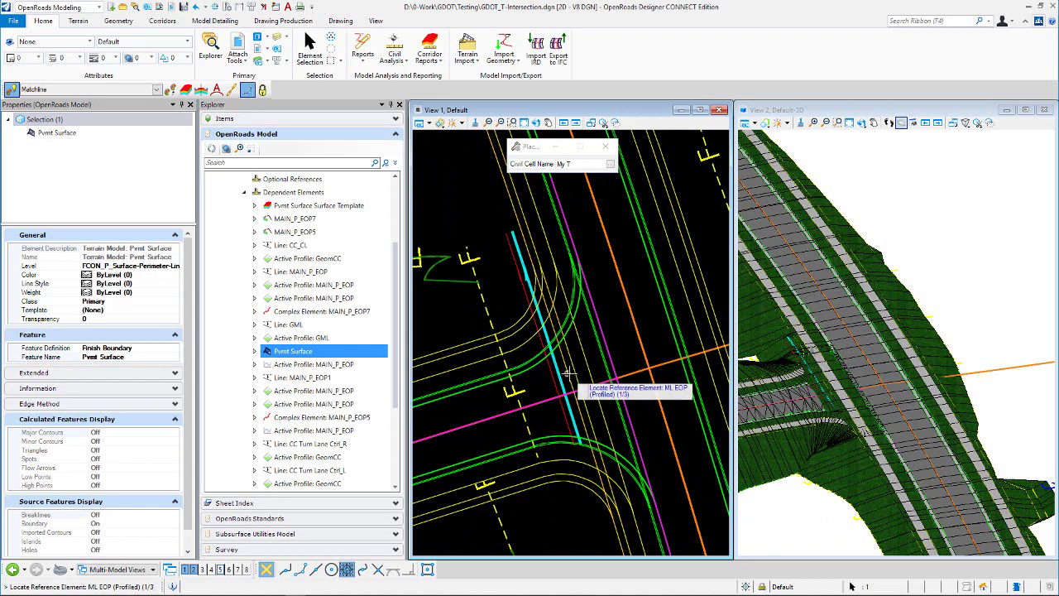
{"action": "scroll", "coordinate": [528, 384], "scroll_direction": "down", "scroll_amount": 2}
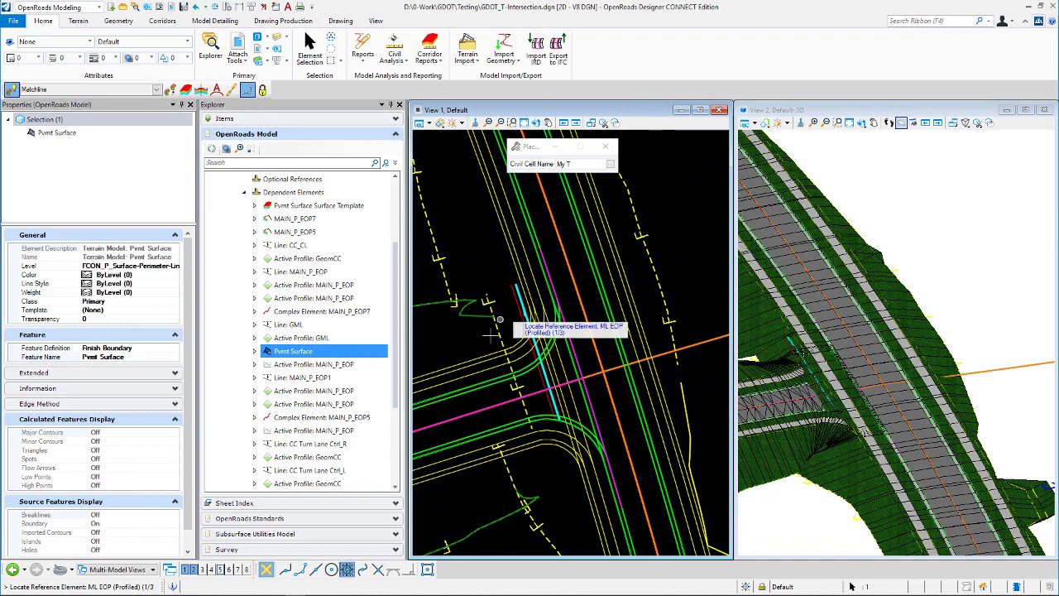
{"action": "scroll", "coordinate": [494, 333], "scroll_direction": "down", "scroll_amount": 1}
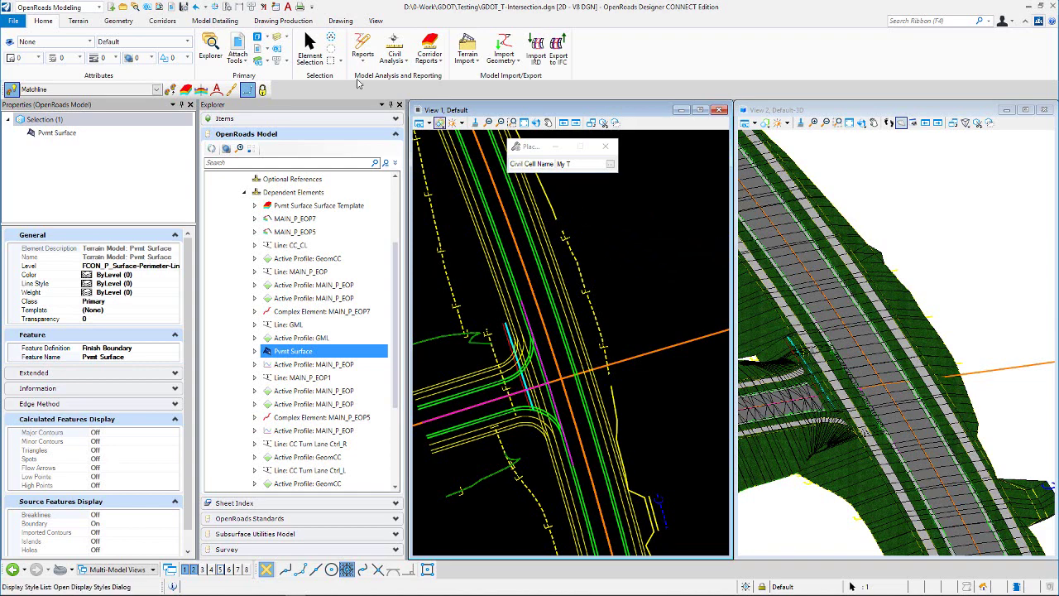
{"action": "scroll", "coordinate": [509, 364], "scroll_direction": "down", "scroll_amount": 2}
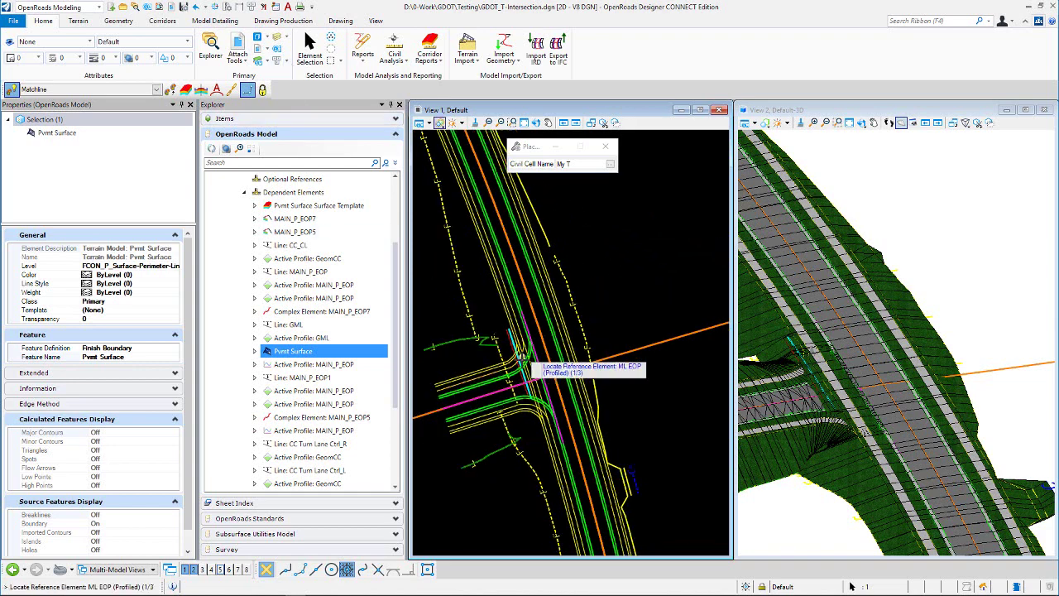
{"action": "scroll", "coordinate": [304, 229], "scroll_direction": "up", "scroll_amount": 3}
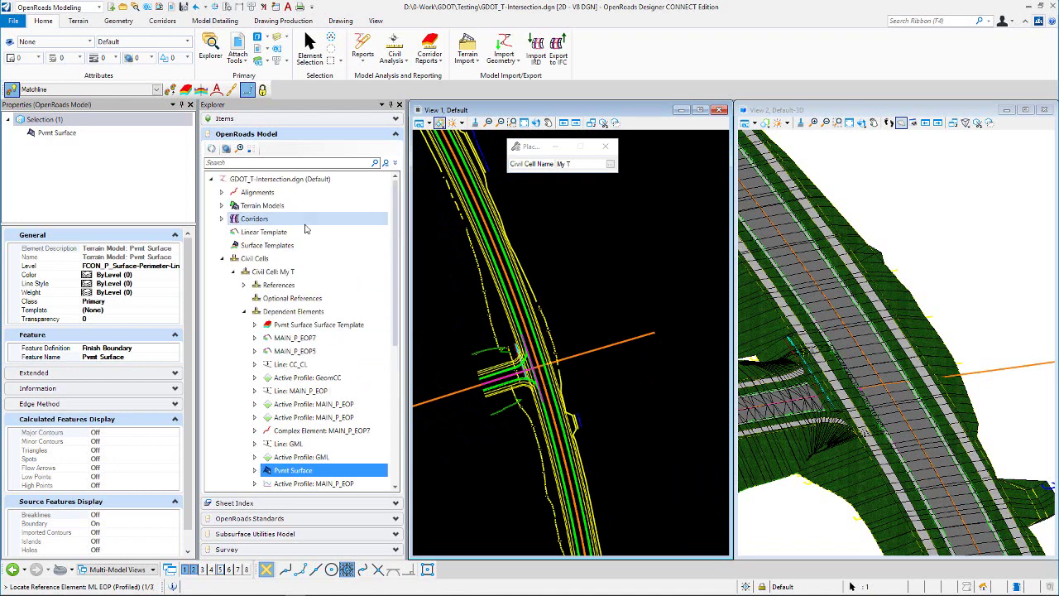
- Start placing civil cell My T opposite the existing side road, using the main line's far-side EOP, the secondary centerline and a side-road length point
{"action": "left_click", "coordinate": [284, 273]}
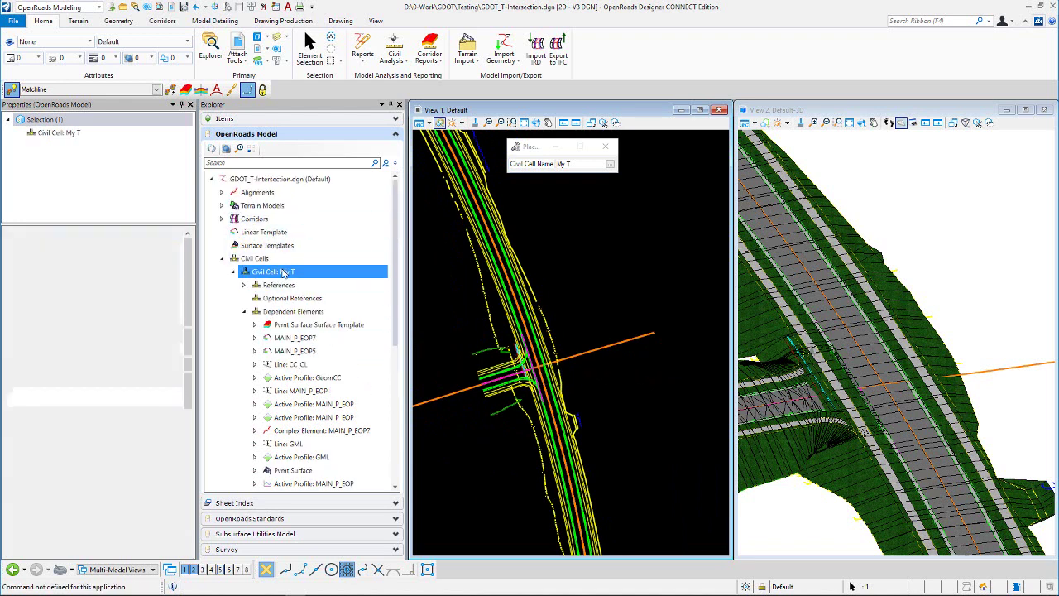
{"action": "right_click", "coordinate": [284, 273]}
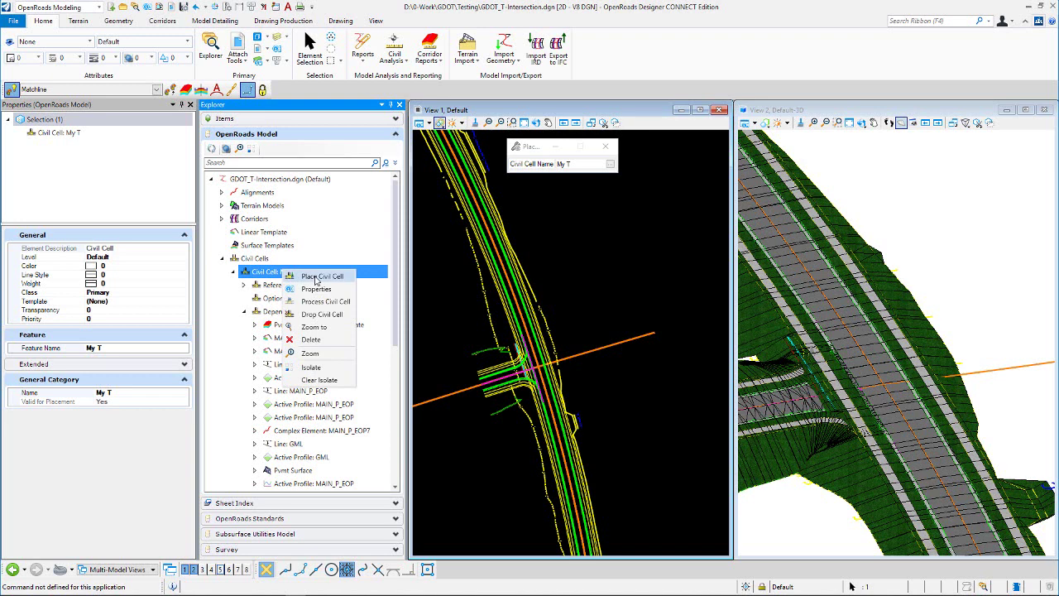
{"action": "left_click", "coordinate": [318, 277]}
{"action": "scroll", "coordinate": [538, 360], "scroll_direction": "up", "scroll_amount": 3}
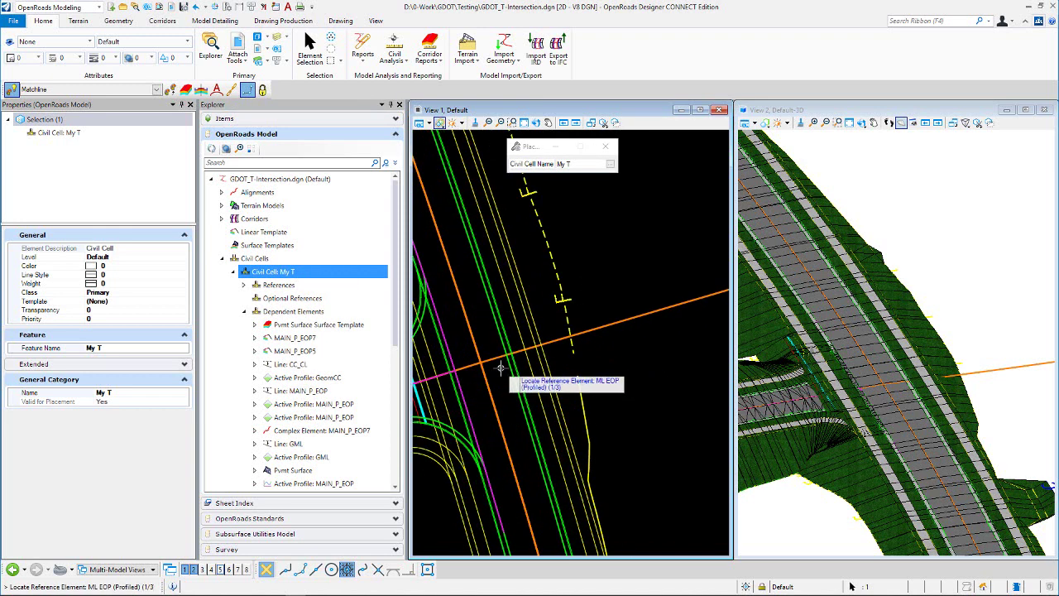
{"action": "left_click", "coordinate": [506, 362]}
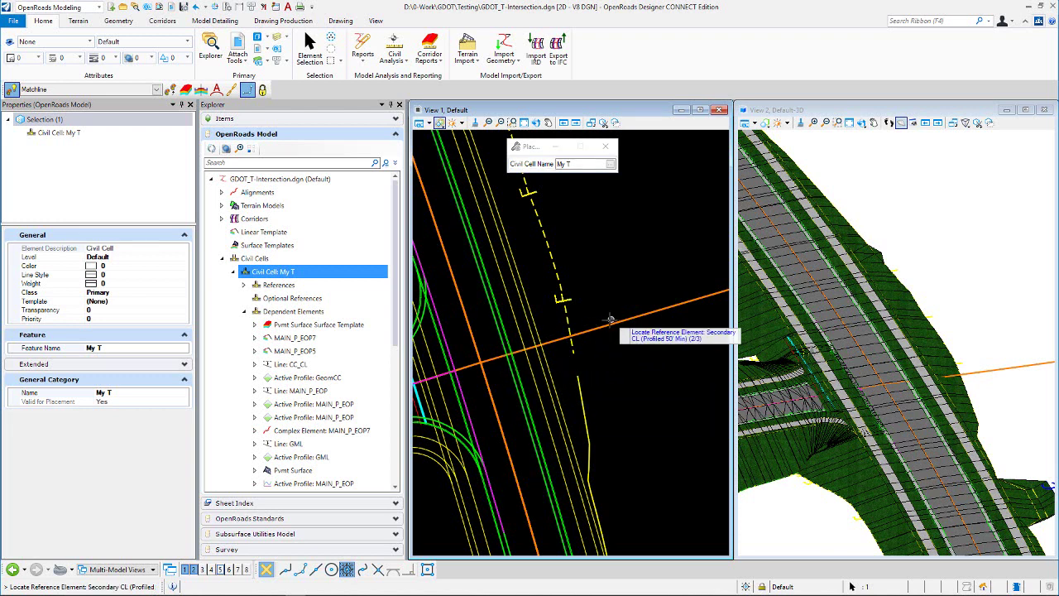
{"action": "left_click", "coordinate": [606, 323]}
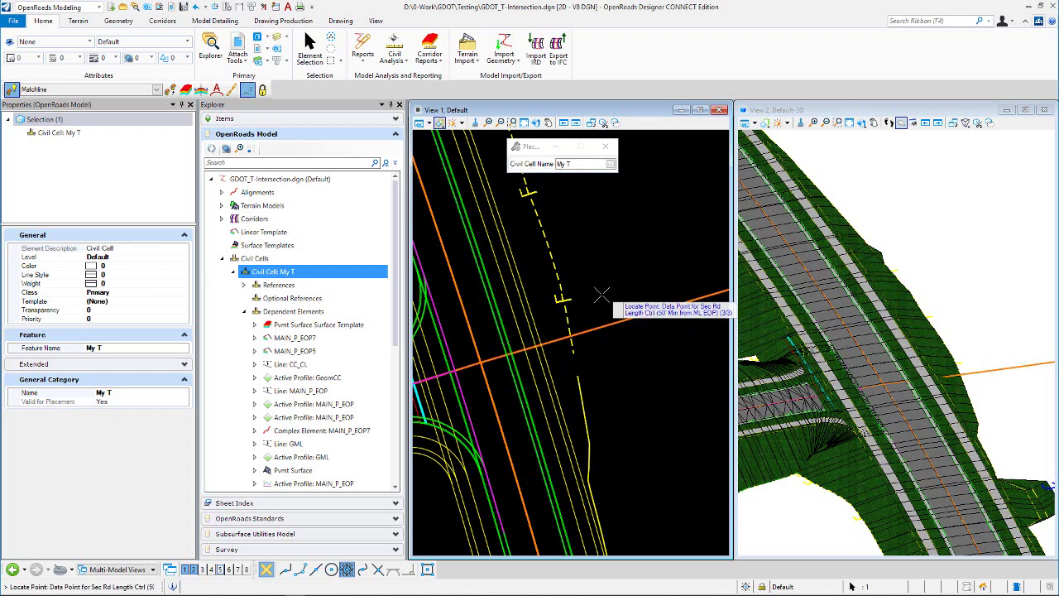
{"action": "scroll", "coordinate": [500, 351], "scroll_direction": "down", "scroll_amount": 3}
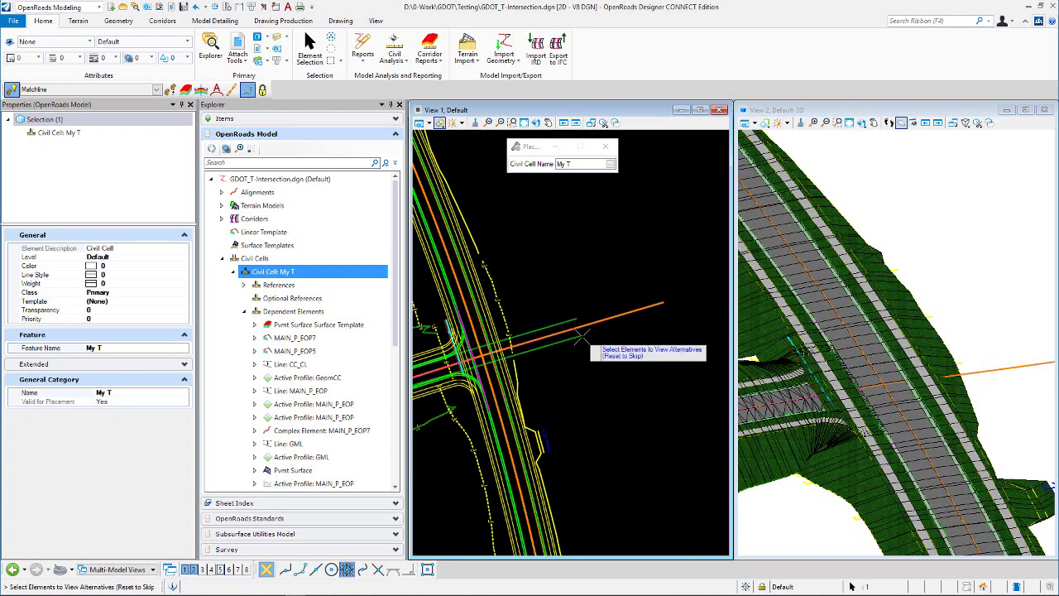
- Examine the direction alternatives for the new My T leg, then skip them to continue to corridor clipping
{"action": "scroll", "coordinate": [581, 336], "scroll_direction": "up", "scroll_amount": 3}
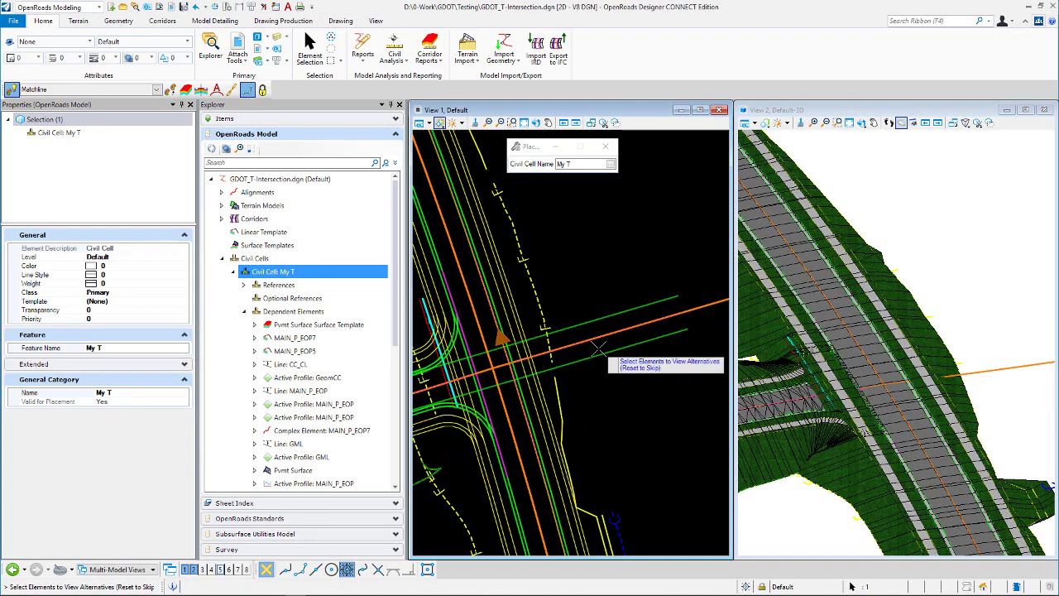
{"action": "scroll", "coordinate": [554, 354], "scroll_direction": "down", "scroll_amount": 2}
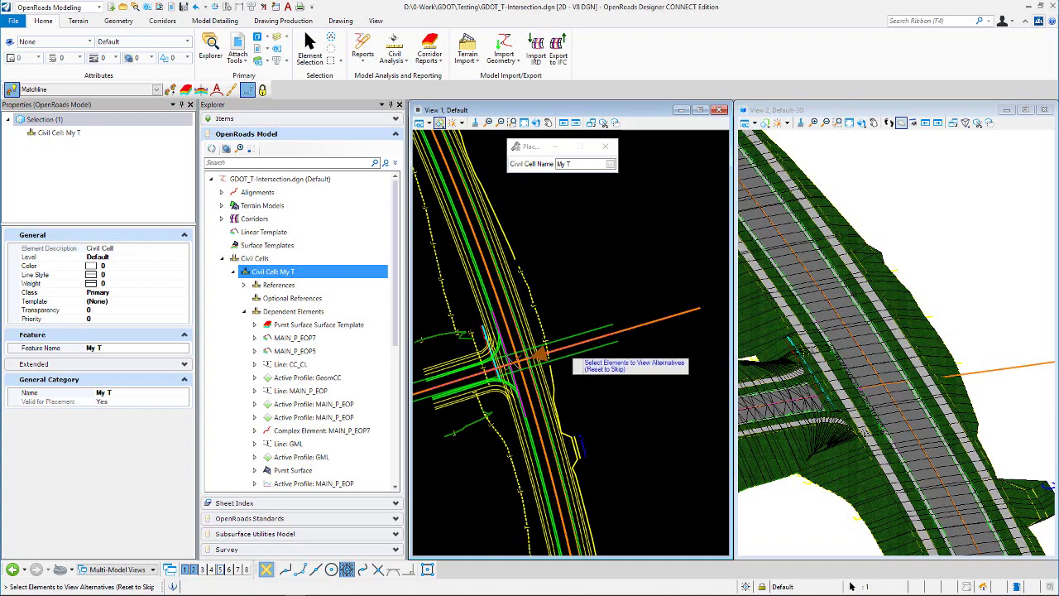
{"action": "scroll", "coordinate": [529, 359], "scroll_direction": "up", "scroll_amount": 2}
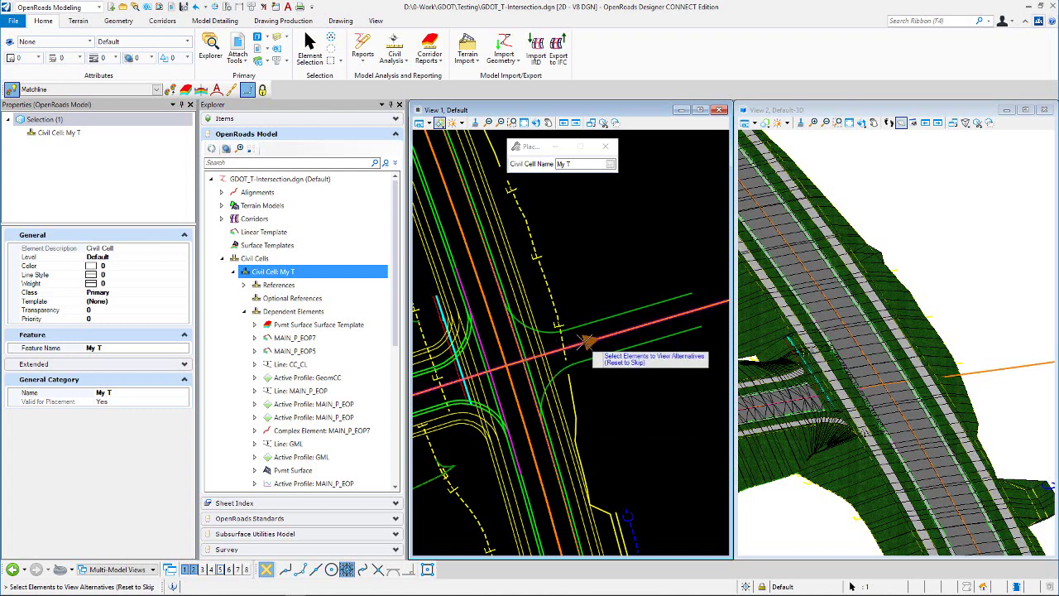
{"action": "mouse_move", "coordinate": [516, 343]}
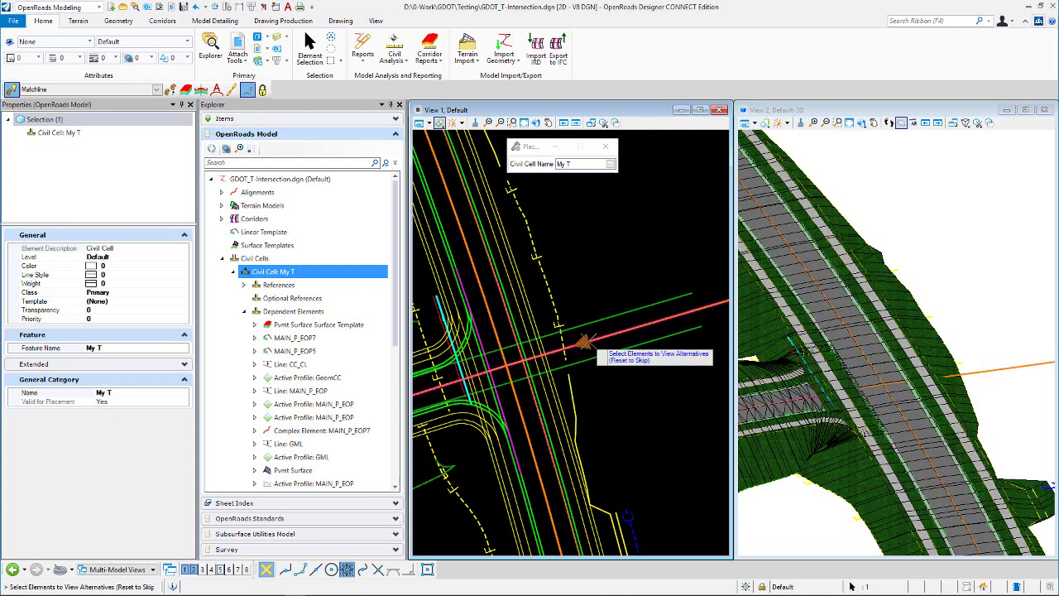
{"action": "mouse_move", "coordinate": [584, 341]}
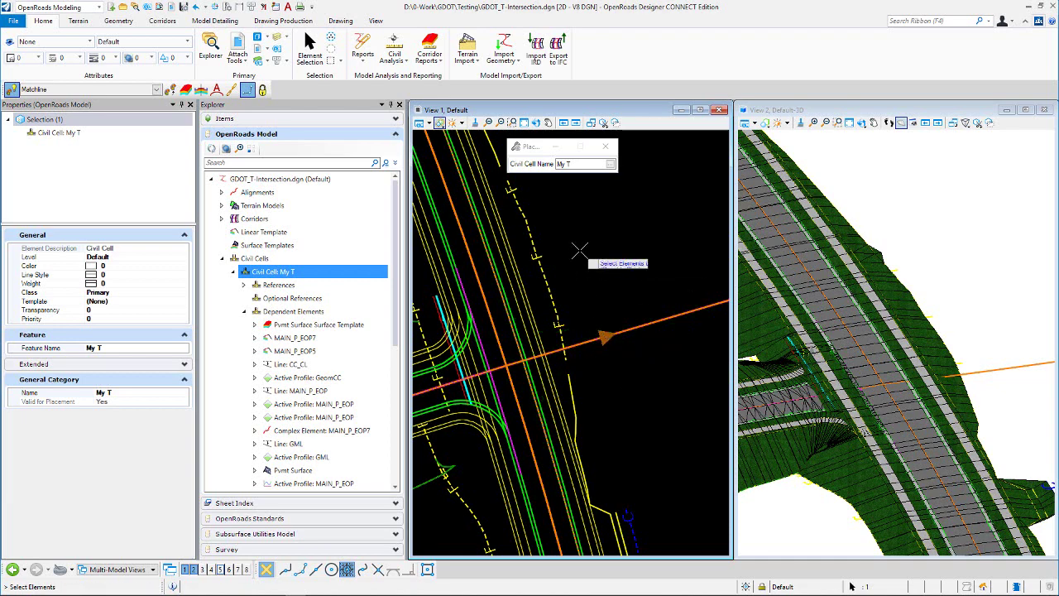
{"action": "right_click", "coordinate": [579, 250]}
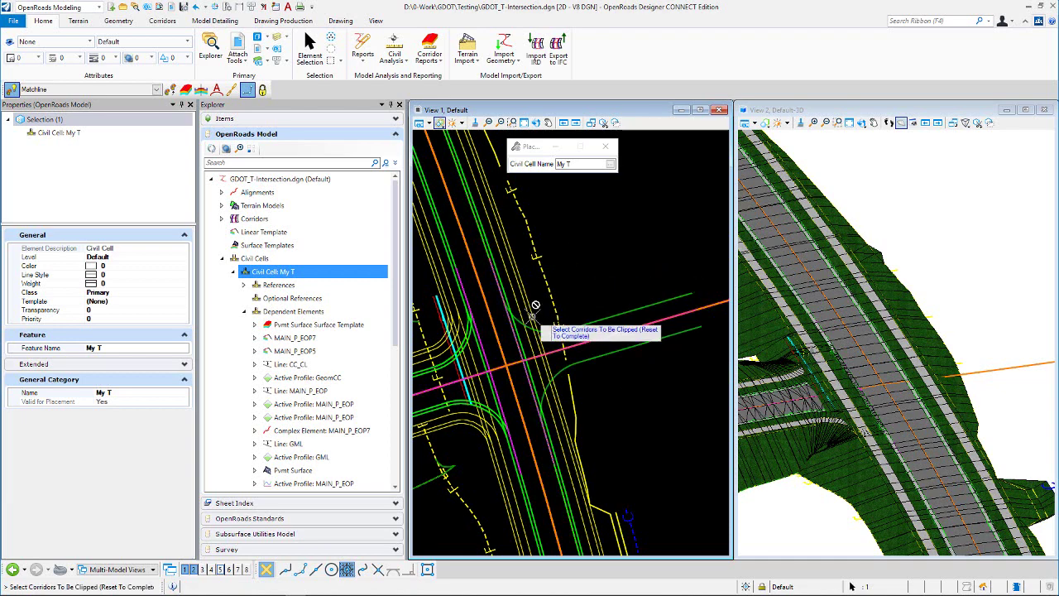
- Show the corridor boundary graphics in the plan view, choose the main corridor for clipping and accept the My T placement
{"action": "scroll", "coordinate": [536, 304], "scroll_direction": "down", "scroll_amount": 2}
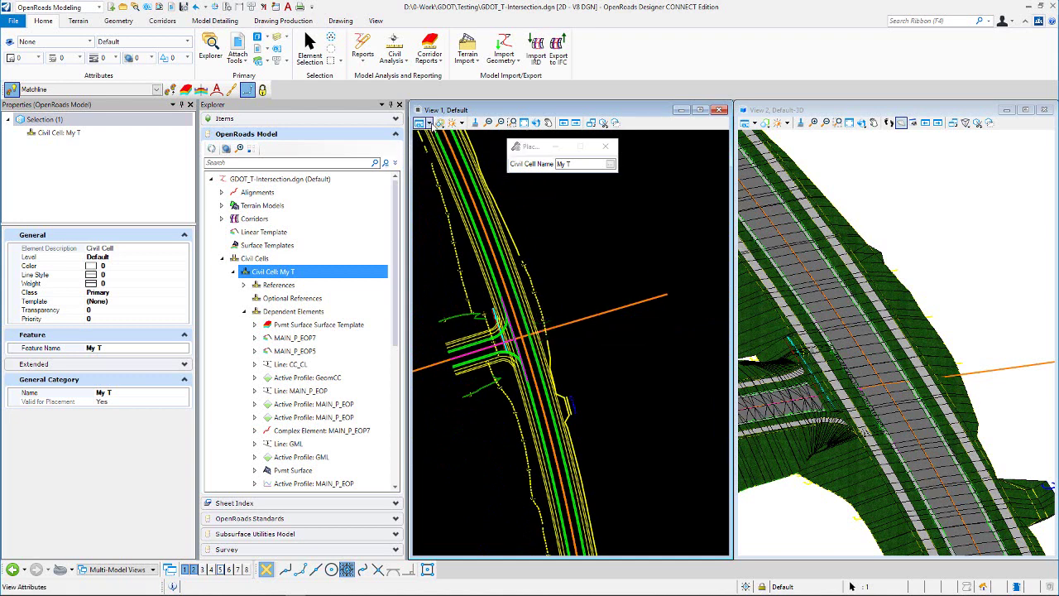
{"action": "left_click", "coordinate": [421, 123]}
{"action": "left_click", "coordinate": [462, 274]}
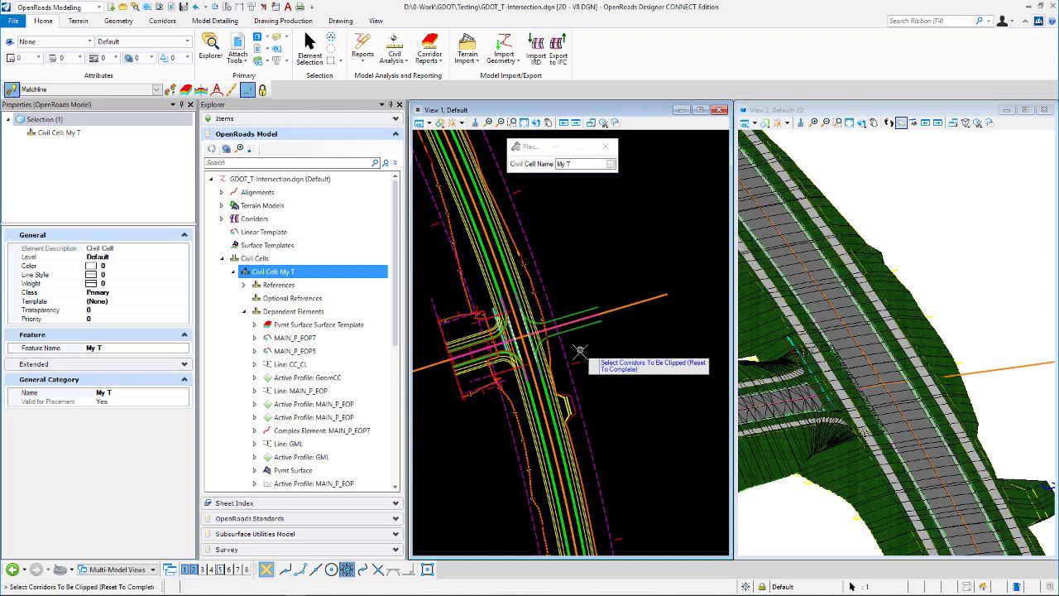
{"action": "right_click", "coordinate": [598, 214]}
{"action": "left_click", "coordinate": [598, 214]}
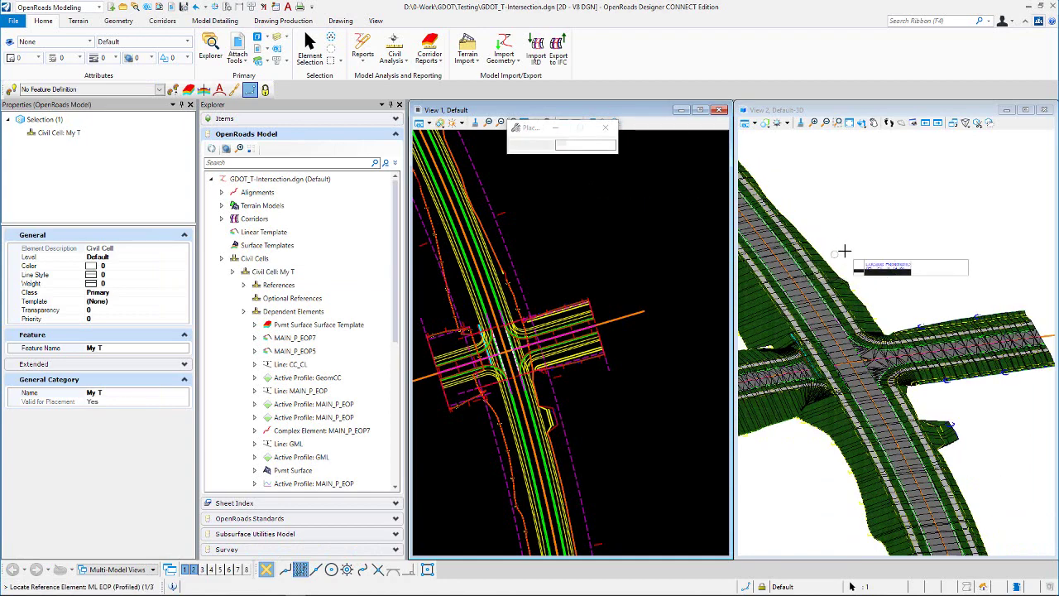
- Examine the new My T leg, its curb returns and the clipped main corridor in the 3D and plan views
{"action": "scroll", "coordinate": [866, 352], "scroll_direction": "up", "scroll_amount": 4}
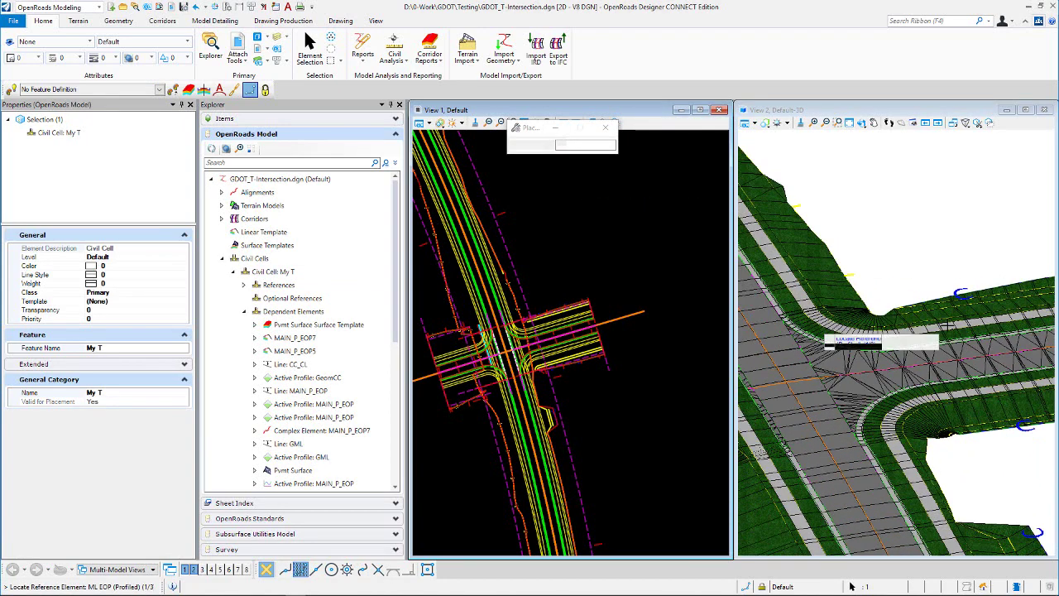
{"action": "scroll", "coordinate": [910, 360], "scroll_direction": "up", "scroll_amount": 1}
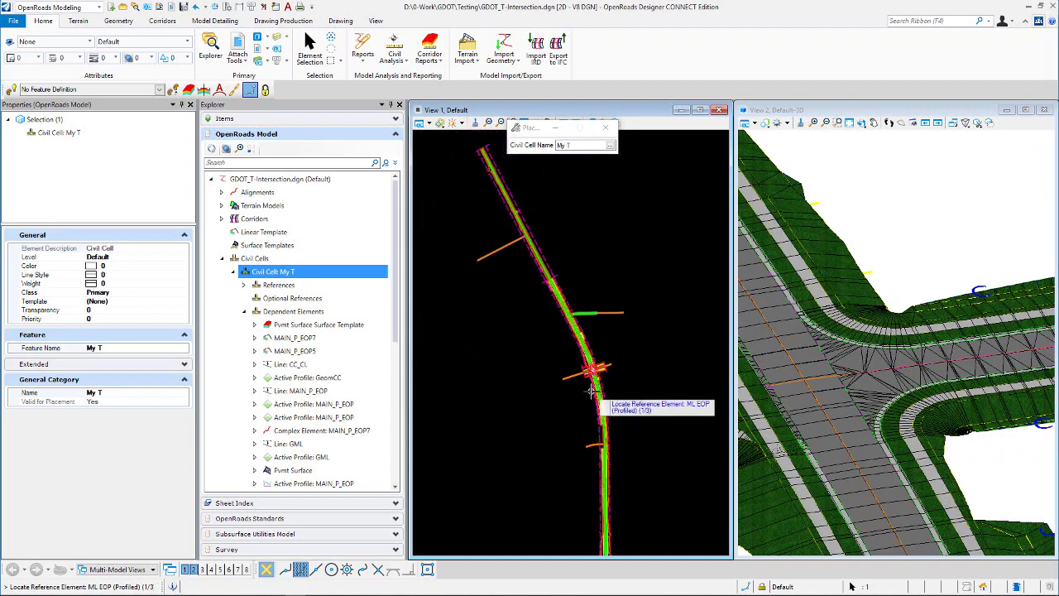
{"action": "scroll", "coordinate": [579, 388], "scroll_direction": "up", "scroll_amount": 2}
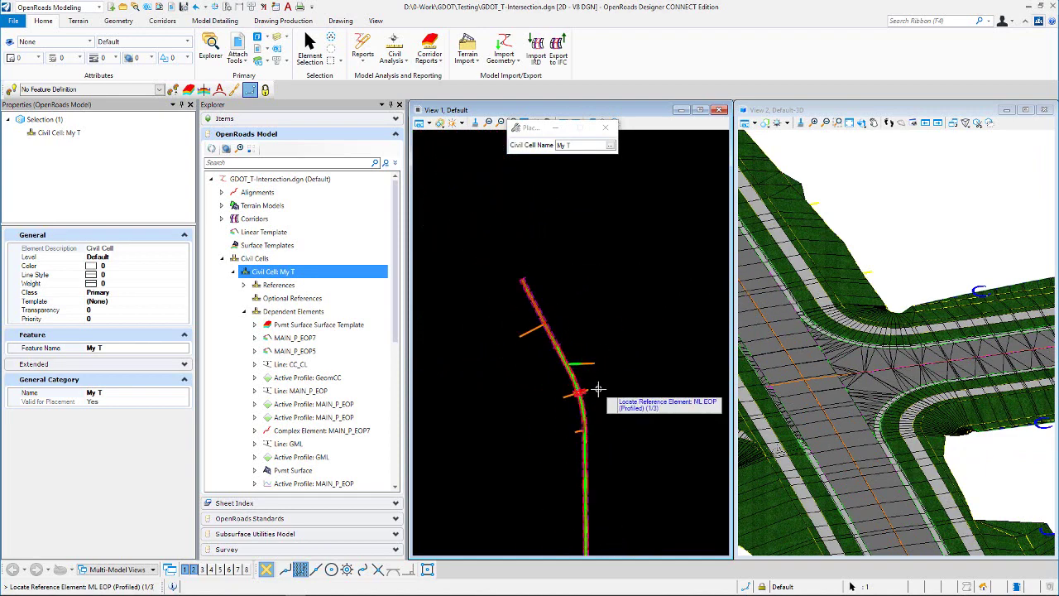
{"action": "scroll", "coordinate": [571, 396], "scroll_direction": "up", "scroll_amount": 3}
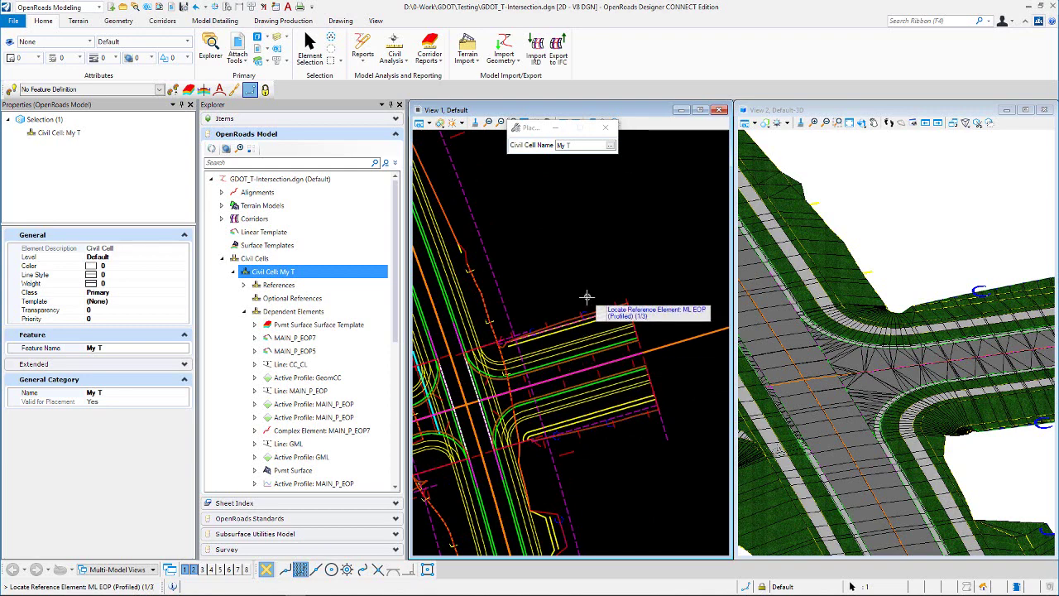
{"action": "scroll", "coordinate": [586, 297], "scroll_direction": "down", "scroll_amount": 2}
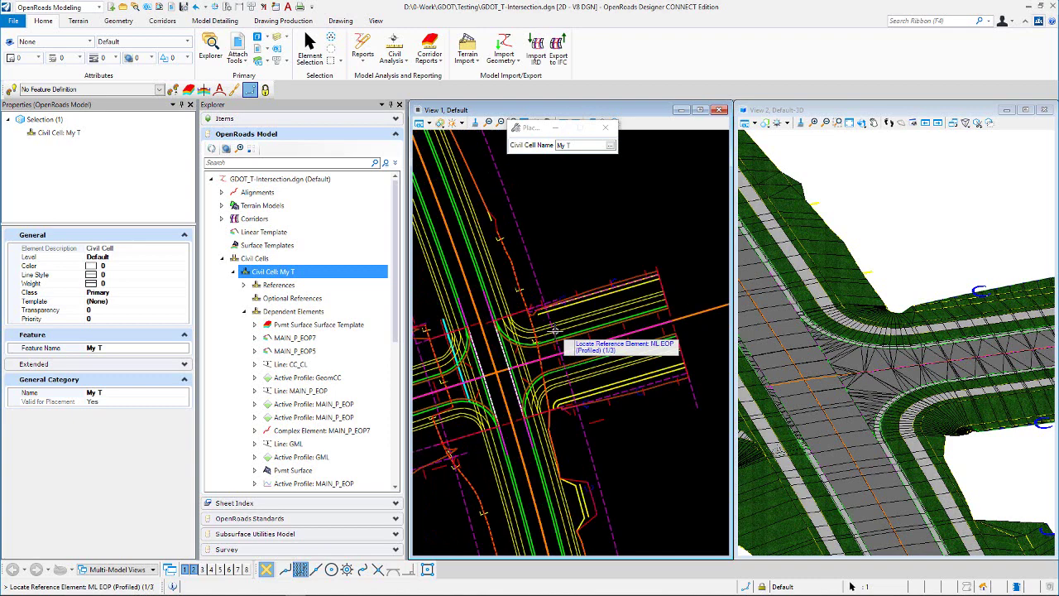
{"action": "scroll", "coordinate": [555, 331], "scroll_direction": "up", "scroll_amount": 3}
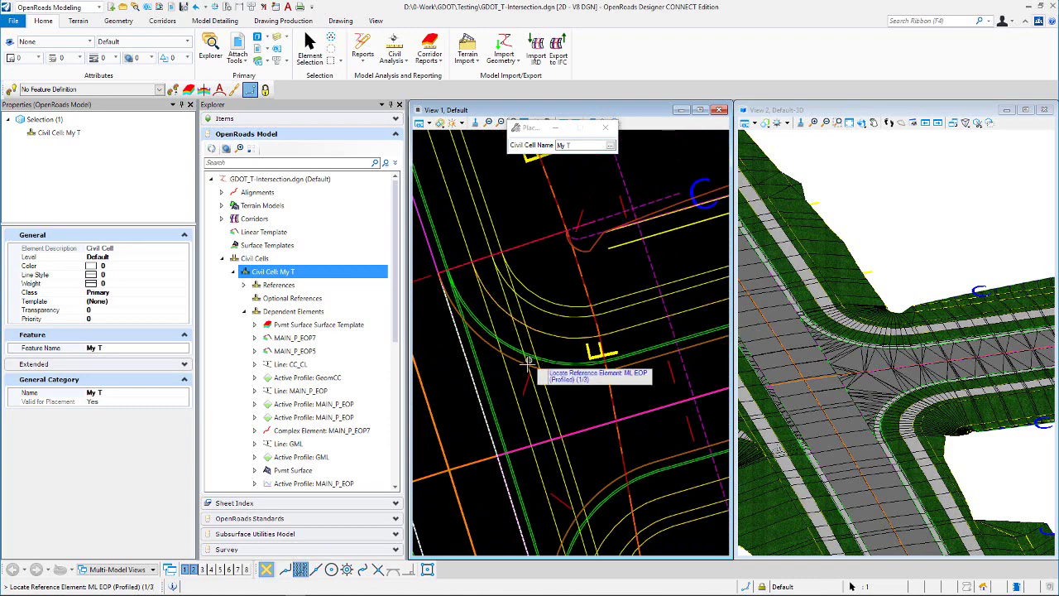
{"action": "scroll", "coordinate": [527, 362], "scroll_direction": "up", "scroll_amount": 3}
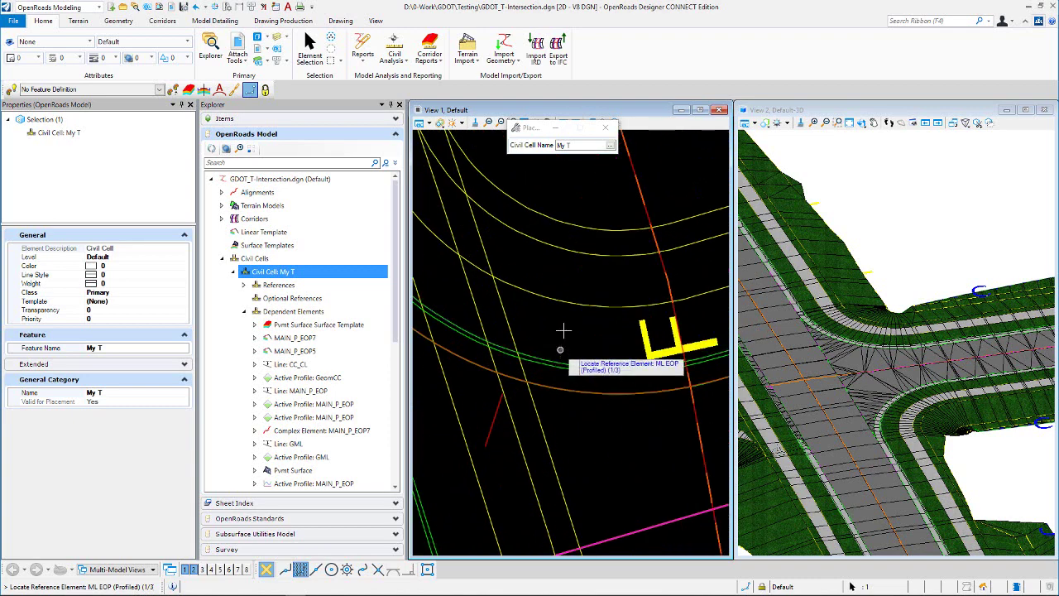
{"action": "scroll", "coordinate": [567, 304], "scroll_direction": "down", "scroll_amount": 3}
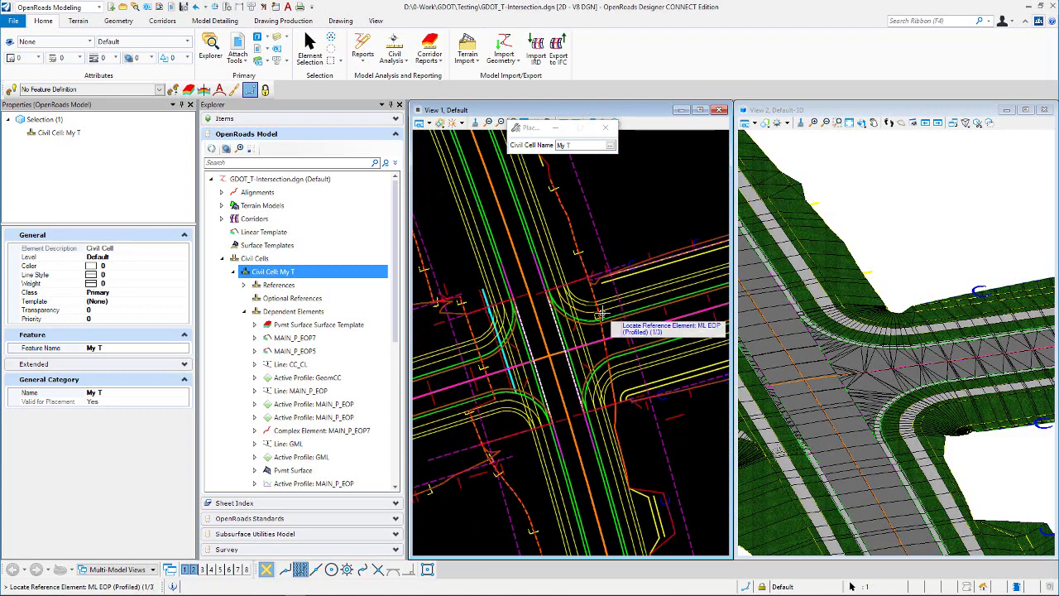
{"action": "scroll", "coordinate": [601, 313], "scroll_direction": "down", "scroll_amount": 4}
{"action": "scroll", "coordinate": [832, 324], "scroll_direction": "down", "scroll_amount": 2}
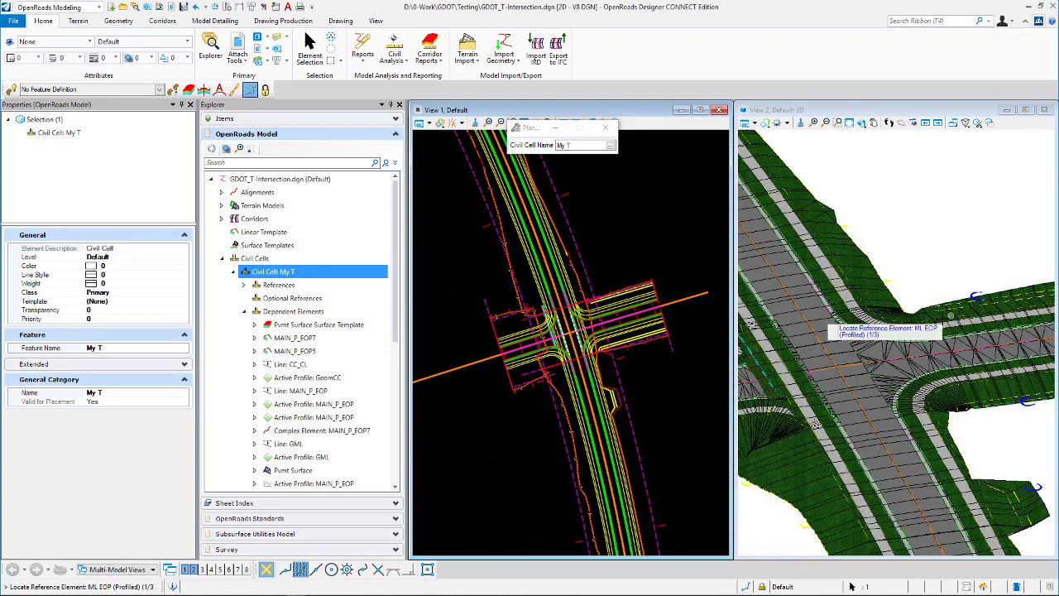
{"action": "scroll", "coordinate": [832, 323], "scroll_direction": "down", "scroll_amount": 2}
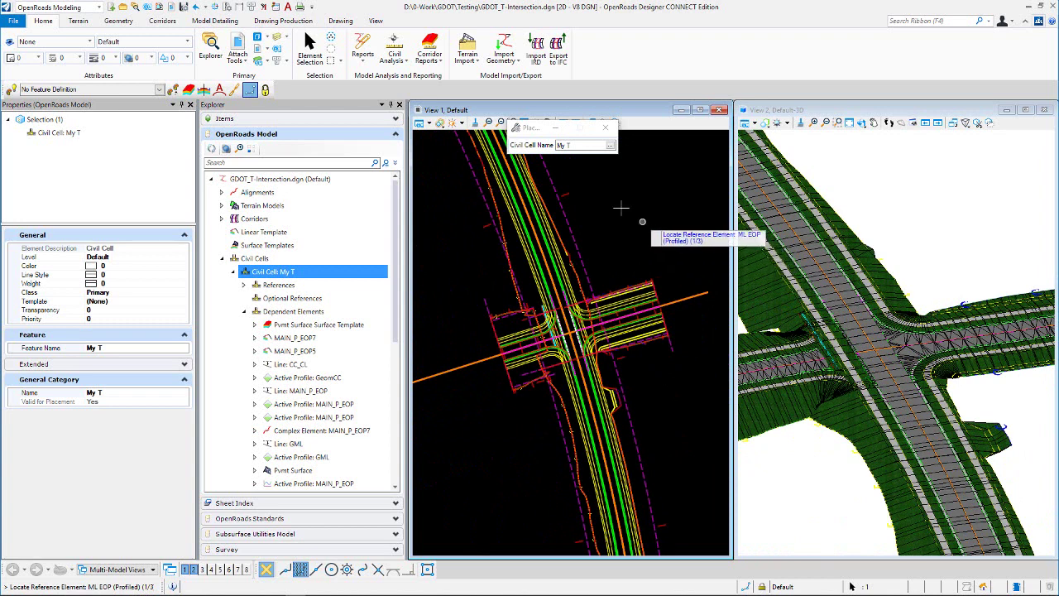